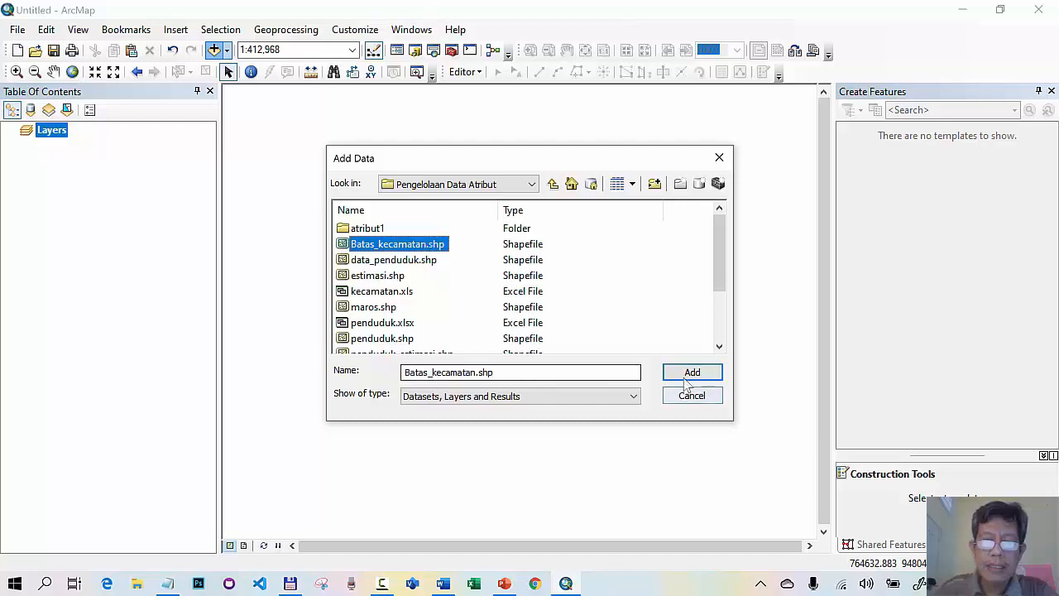
# Add the Batas_kecamatan.shp shapefile to the map and open the layer's attribute table.
pyautogui.click(688, 374)
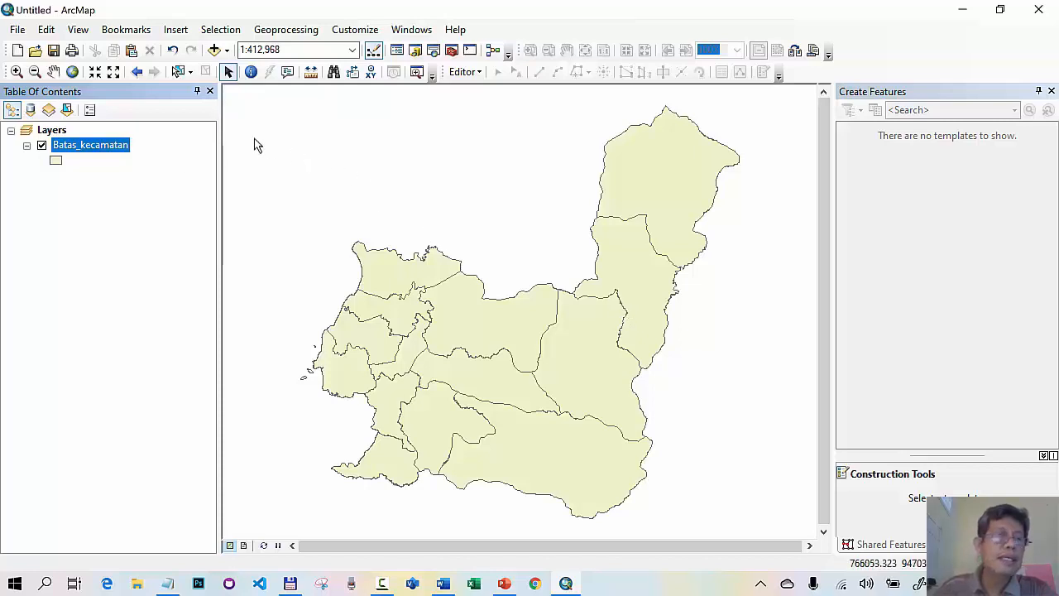
pyautogui.rightClick(112, 156)
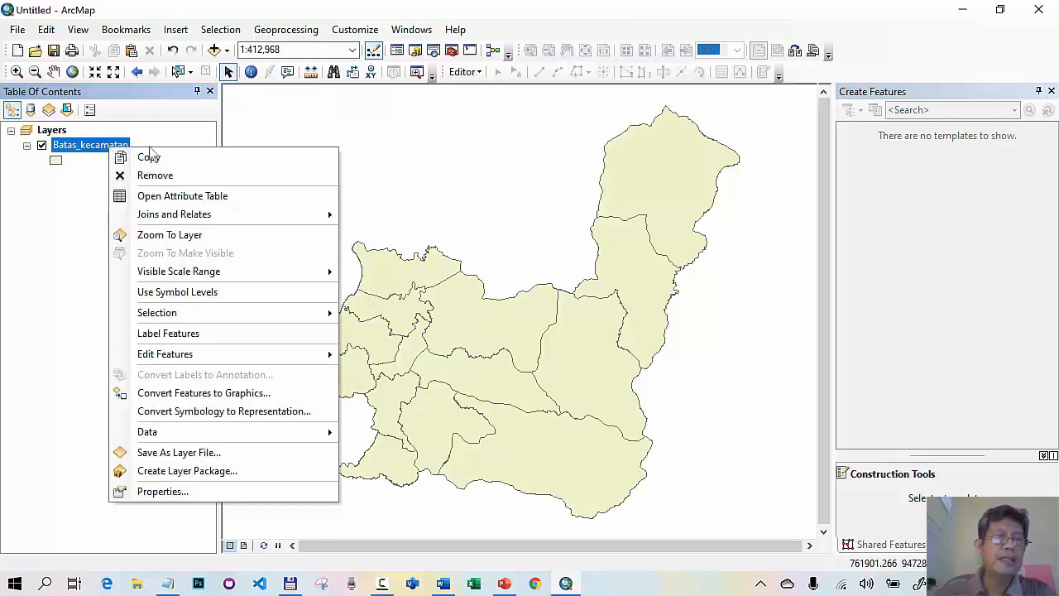
pyautogui.click(183, 201)
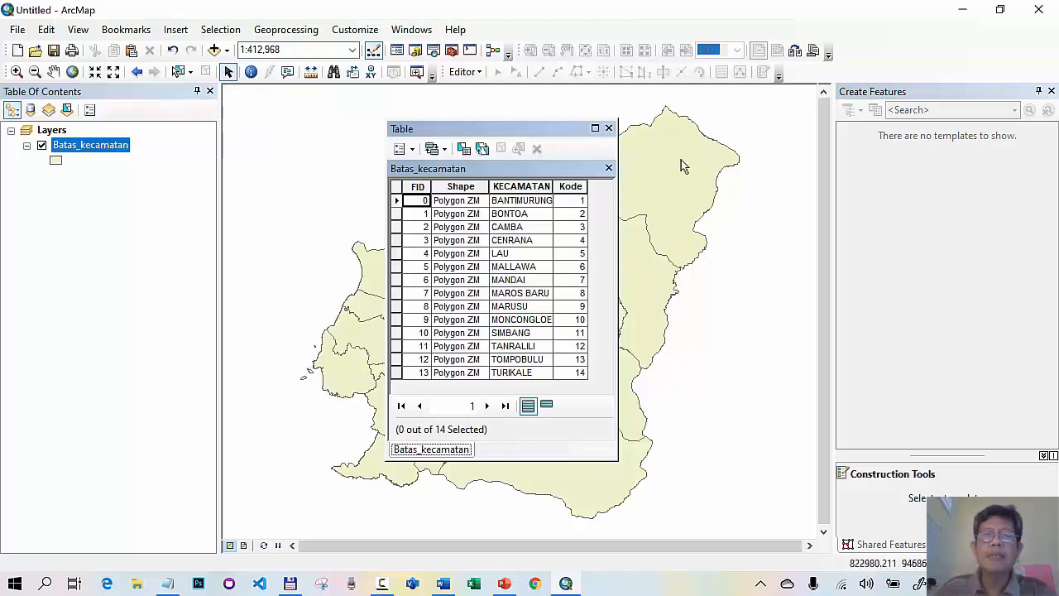
pyautogui.moveTo(494, 130); pyautogui.dragTo(430, 145)
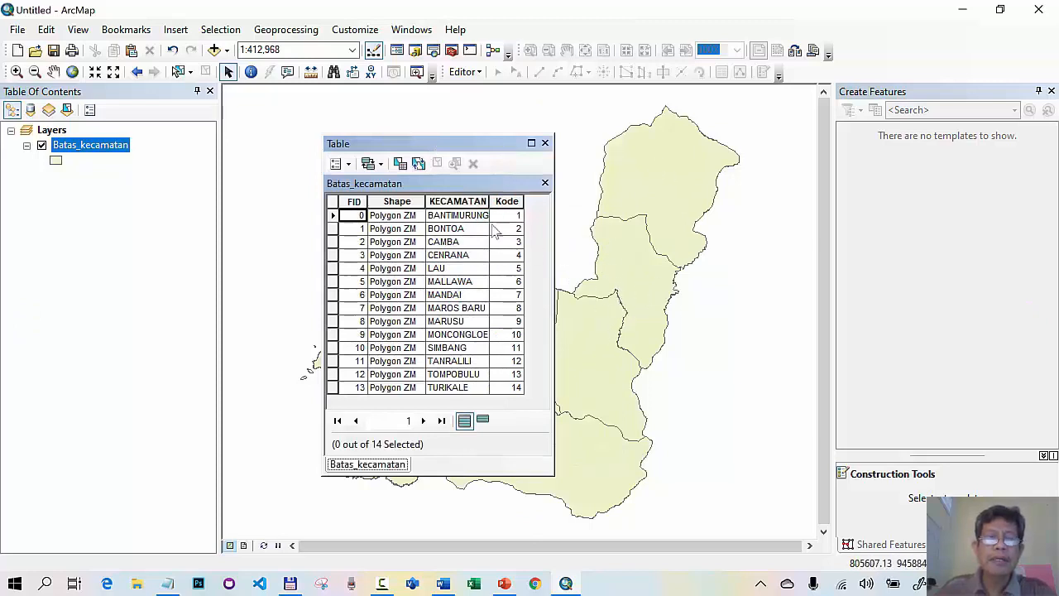
pyautogui.moveTo(457, 141); pyautogui.dragTo(439, 120)
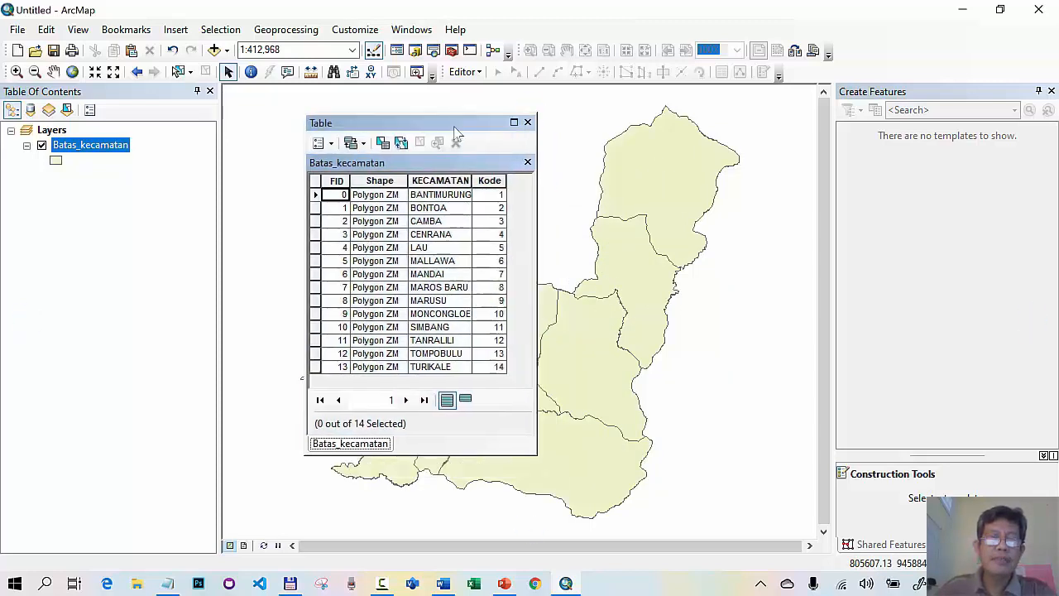
# Highlight the FID, Shape, KECAMATAN and Kode columns one after another to examine the table's fields.
pyautogui.click(340, 180)
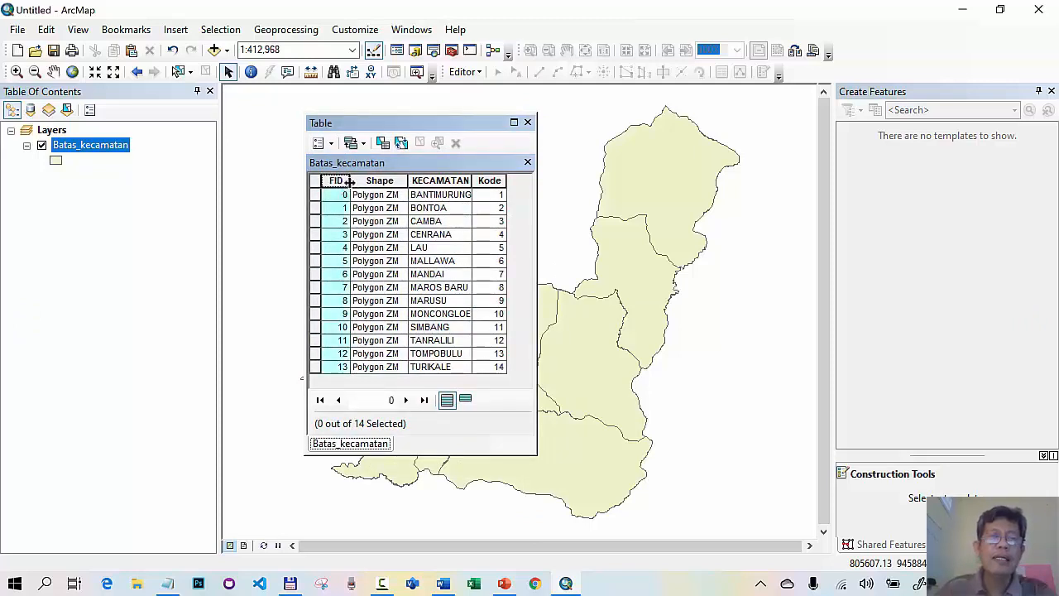
pyautogui.click(378, 181)
pyautogui.click(432, 180)
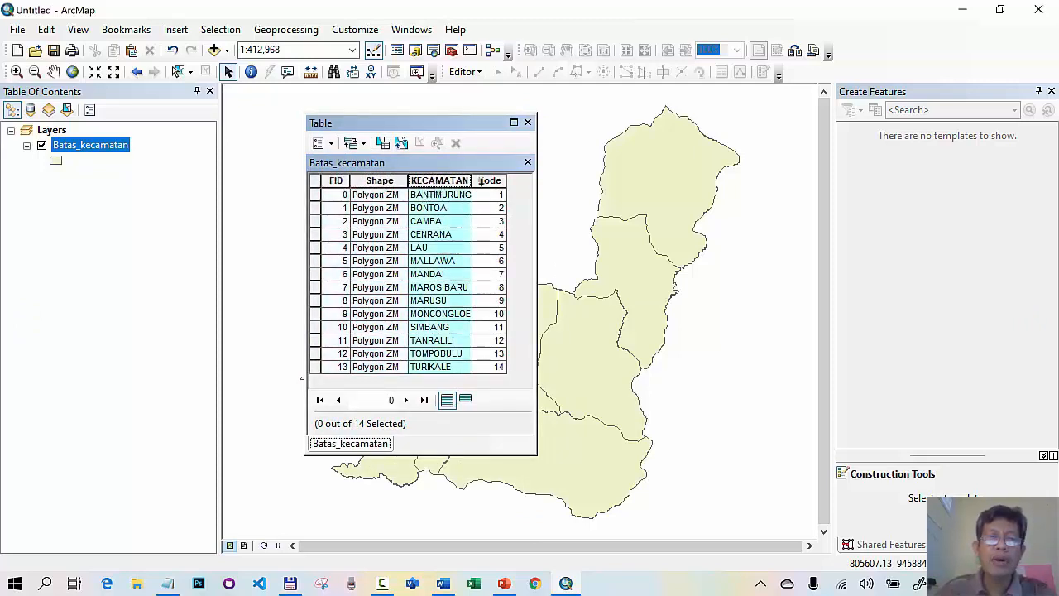
pyautogui.click(490, 180)
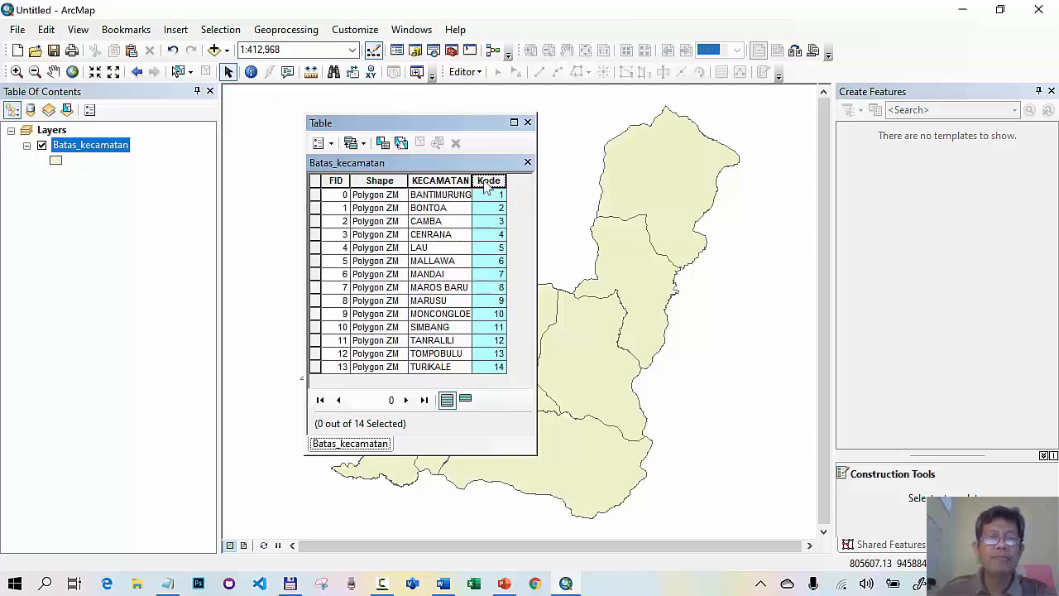
# Select the records from BANTIMURUNG to LAU one at a time to examine their polygons on the map.
pyautogui.click(315, 195)
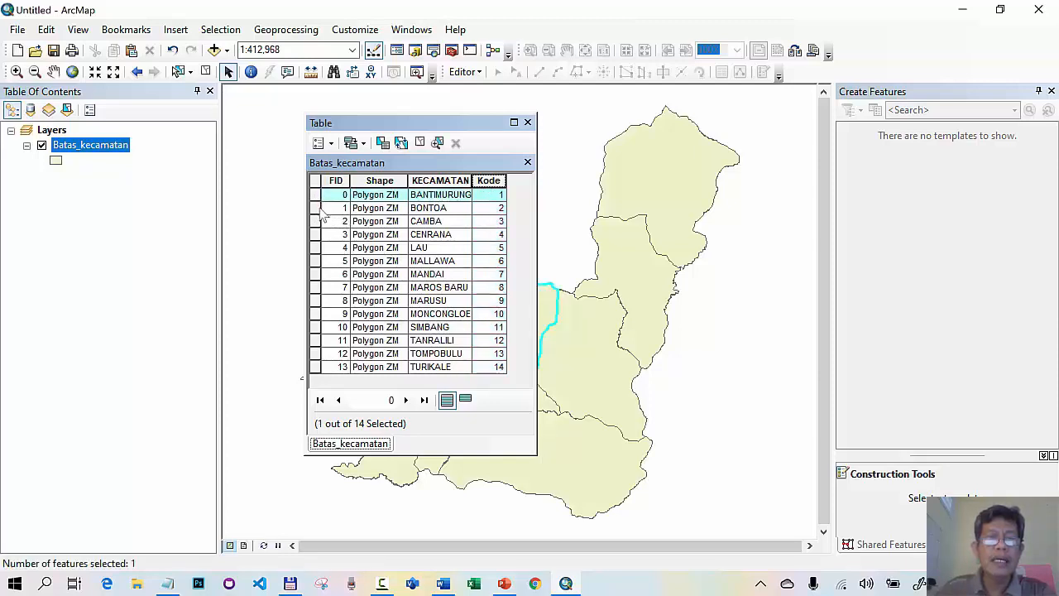
pyautogui.click(316, 208)
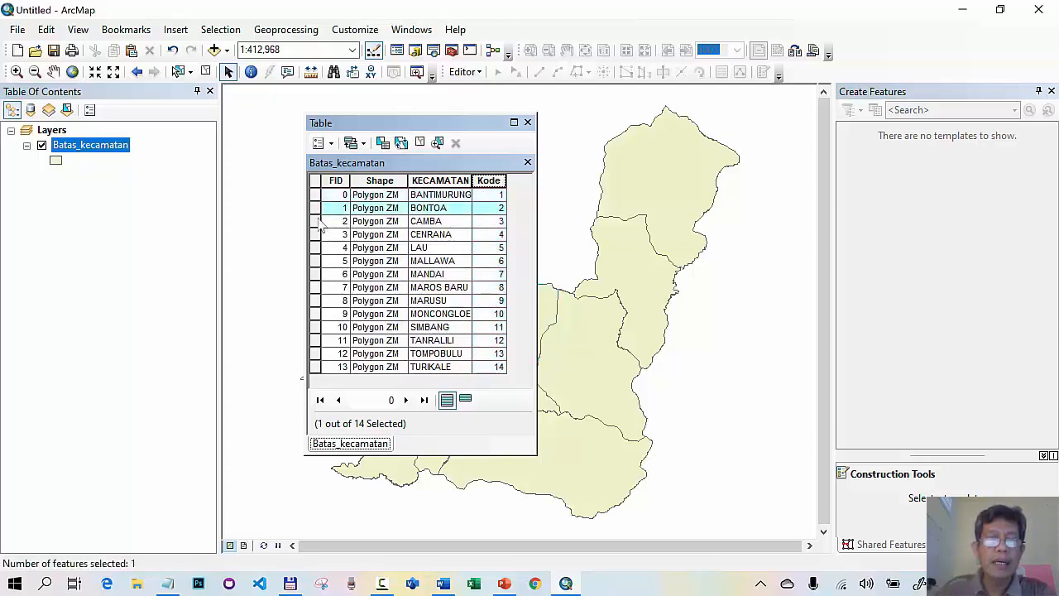
pyautogui.click(316, 222)
pyautogui.click(316, 236)
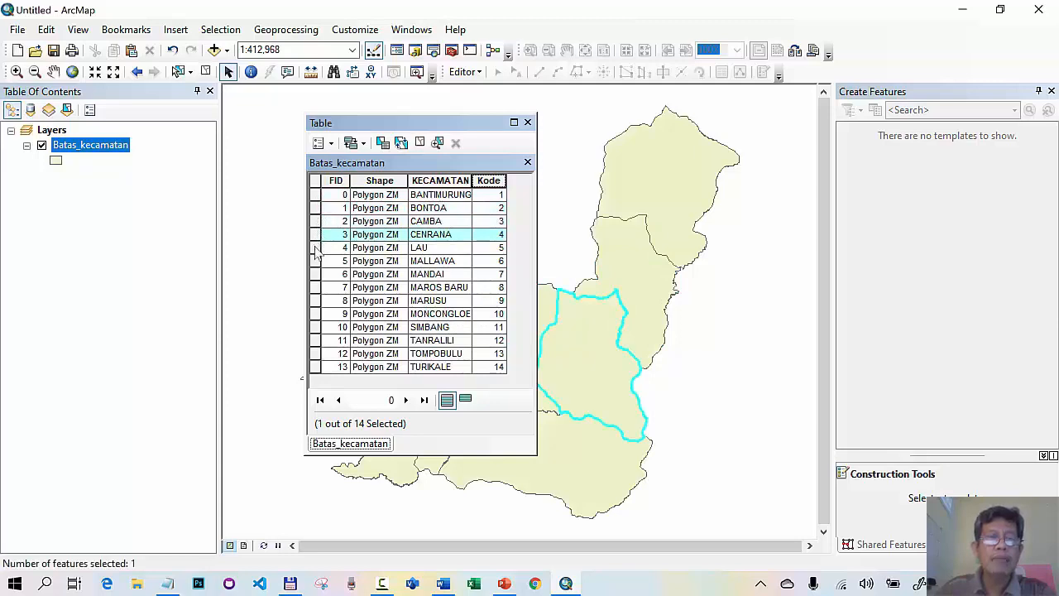
pyautogui.click(315, 248)
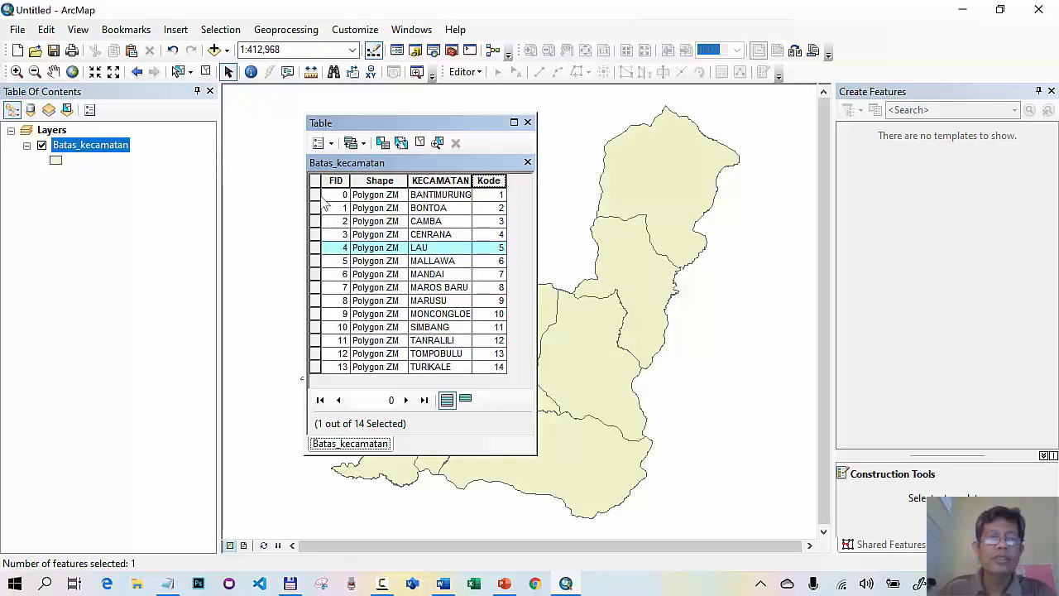
# Select the records from BANTIMURUNG through MANDAI and limit the table to the selected records.
pyautogui.click(316, 196)
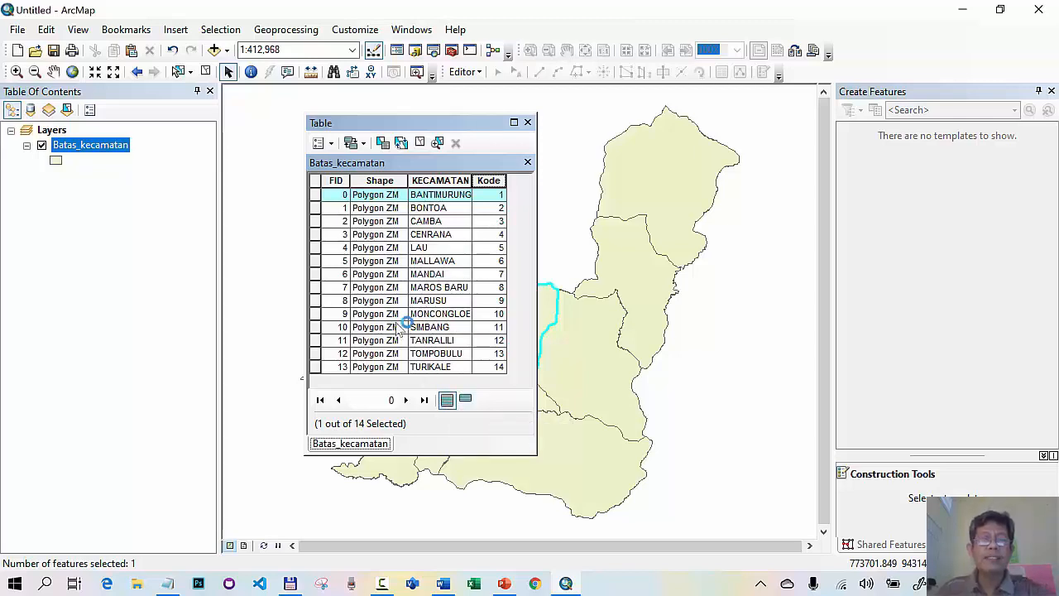
pyautogui.keyDown('shift'); pyautogui.click(316, 276); pyautogui.keyUp('shift')
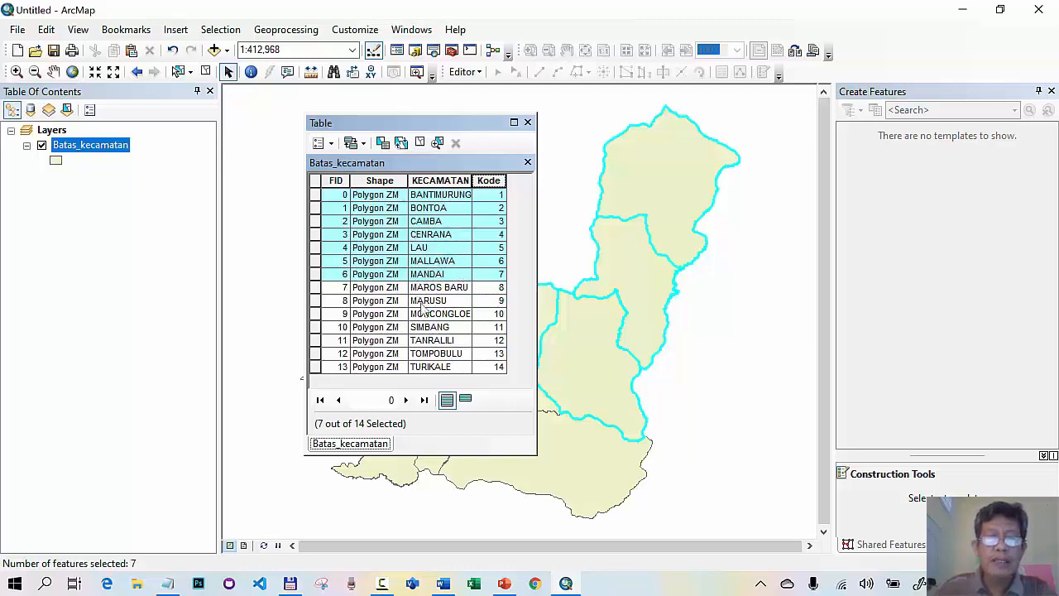
pyautogui.click(466, 400)
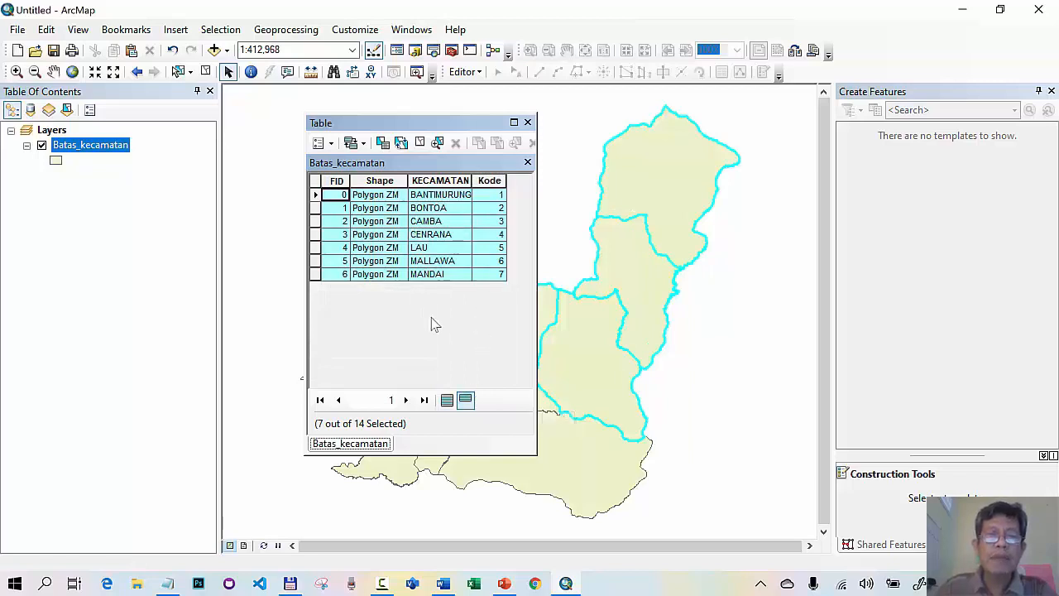
pyautogui.click(448, 400)
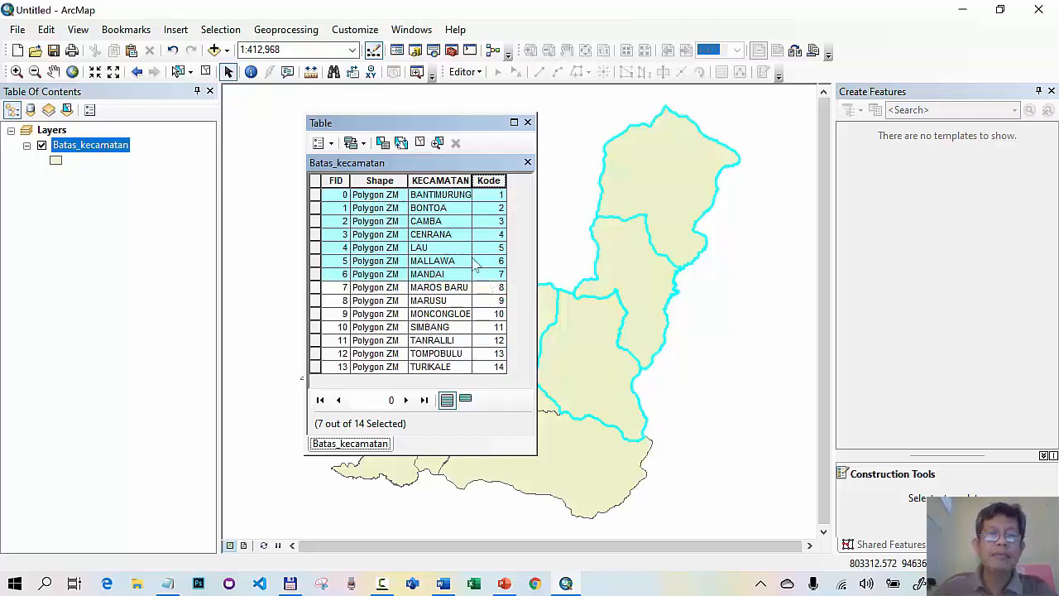
pyautogui.click(467, 400)
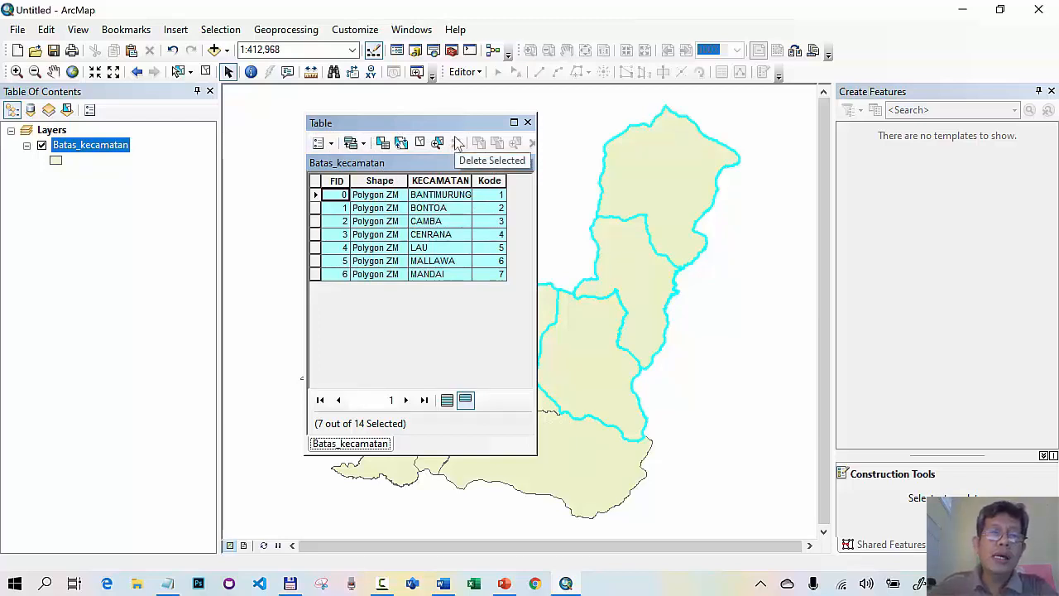
# With all records shown in the table, switch the selection to the remaining records and clear it.
pyautogui.click(446, 399)
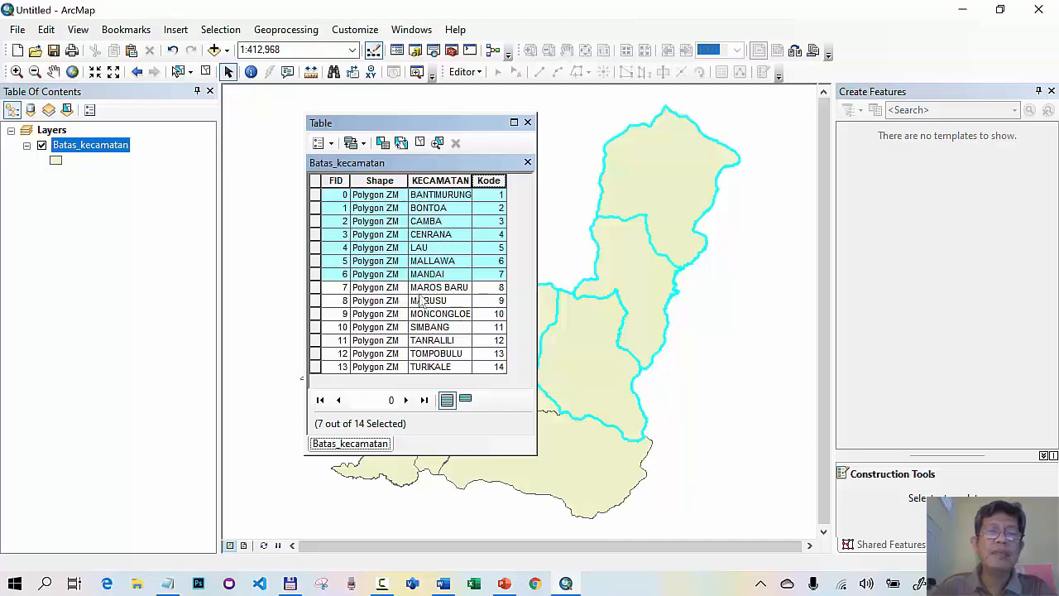
pyautogui.click(400, 142)
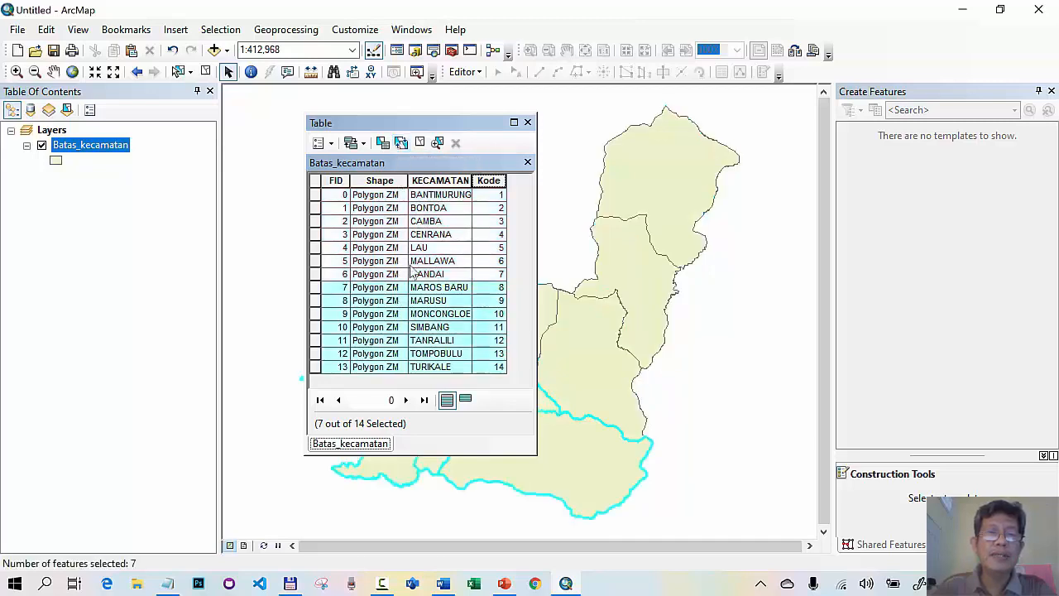
pyautogui.click(420, 144)
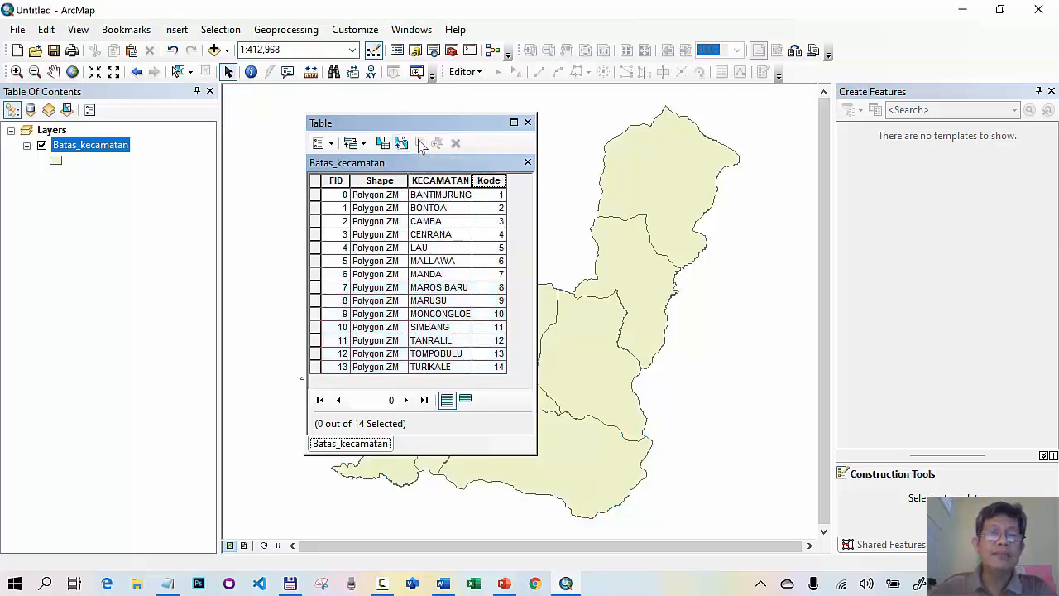
# Select the CAMBA record, zoom the map to its polygon and clear the selection.
pyautogui.moveTo(414, 124); pyautogui.dragTo(277, 129)
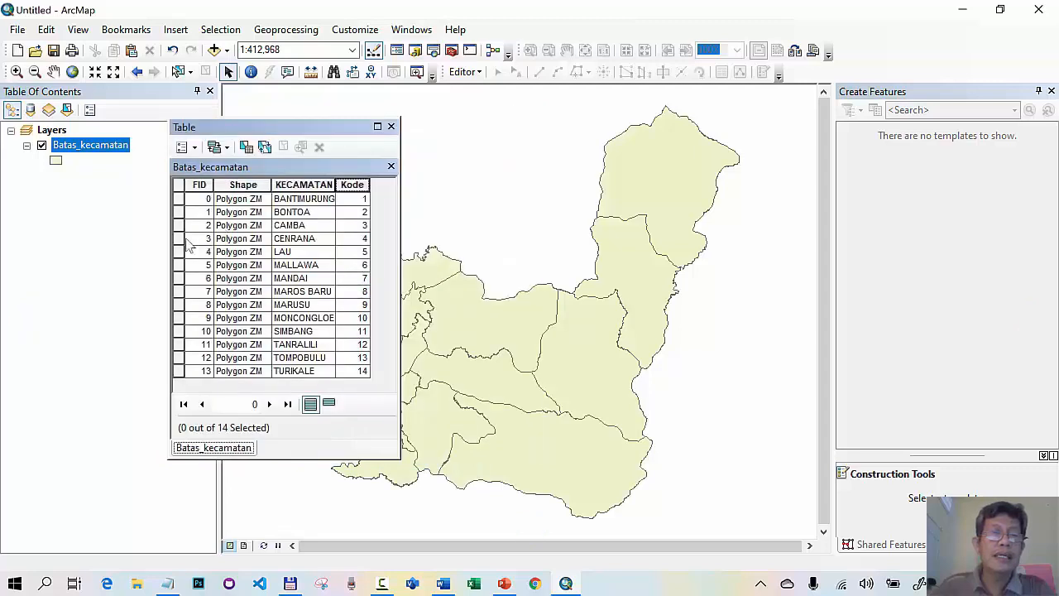
pyautogui.click(178, 225)
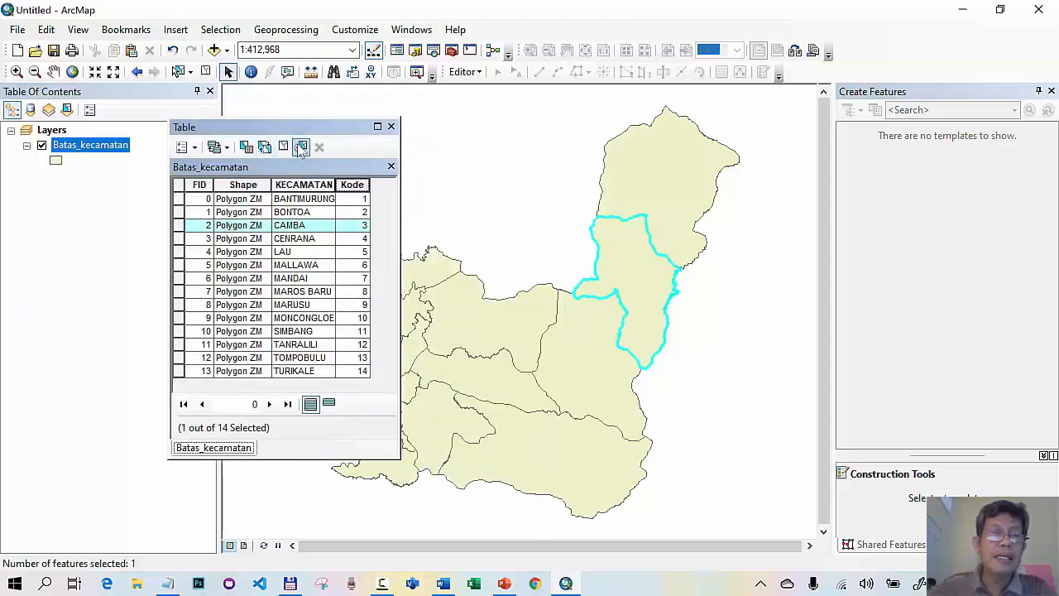
pyautogui.click(301, 147)
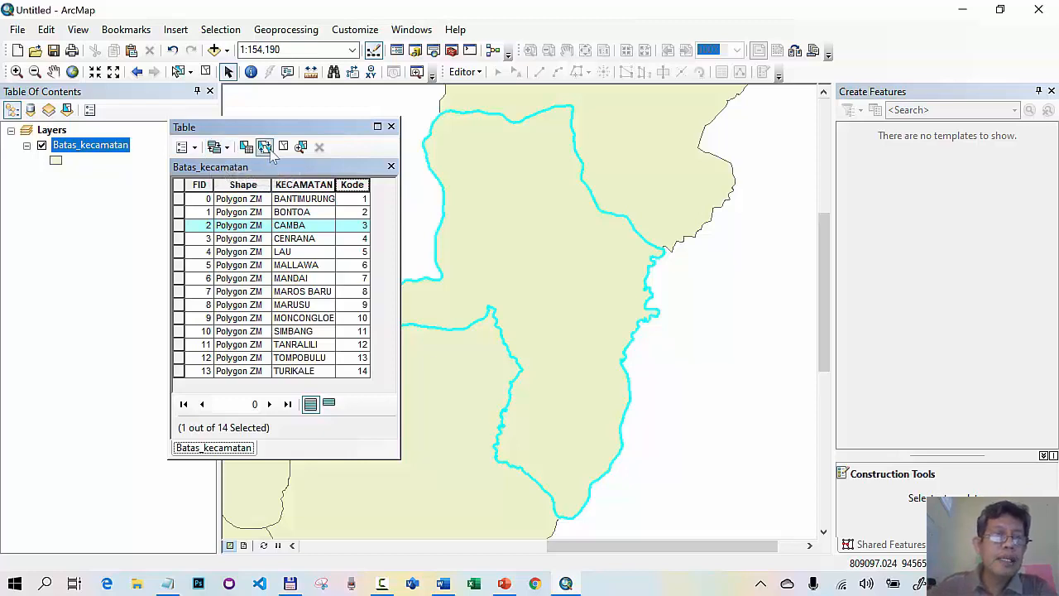
pyautogui.click(206, 71)
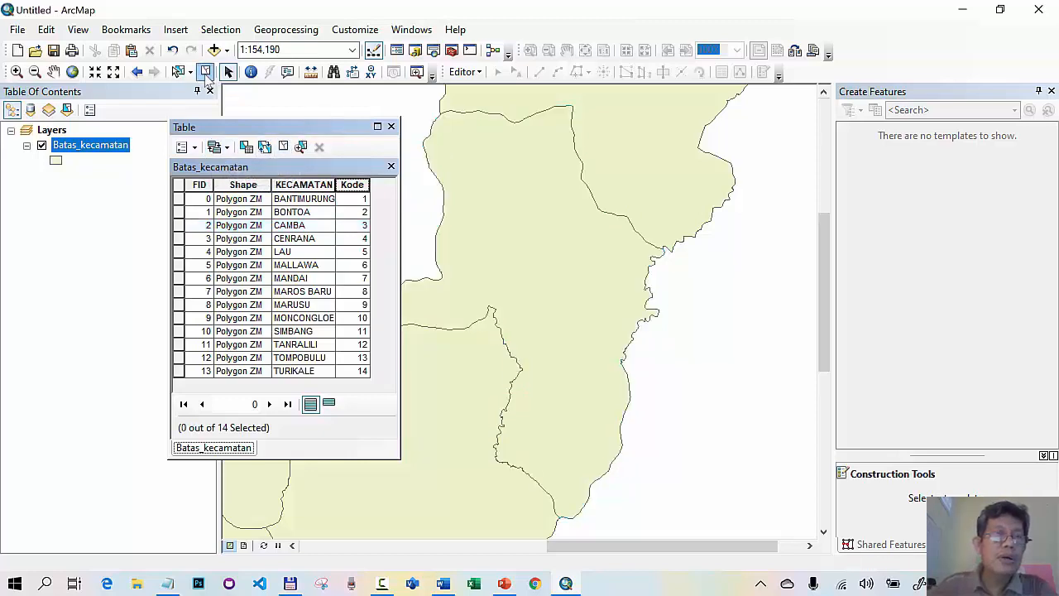
# Widen the attribute table window and start adding a new field named Luas_ha.
pyautogui.moveTo(290, 128); pyautogui.dragTo(463, 135)
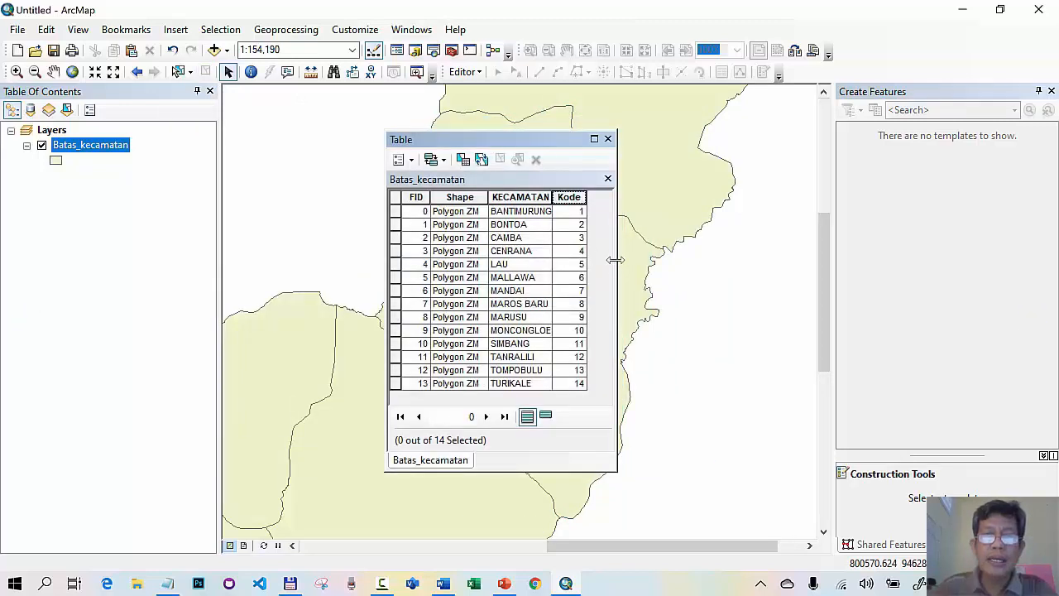
pyautogui.moveTo(616, 260); pyautogui.dragTo(738, 259)
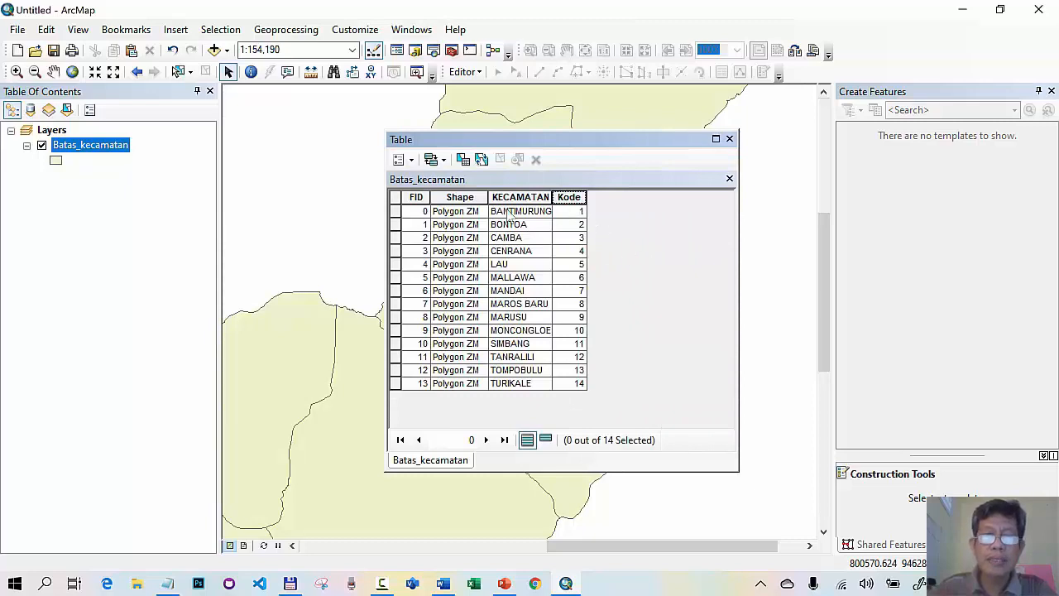
pyautogui.click(412, 160)
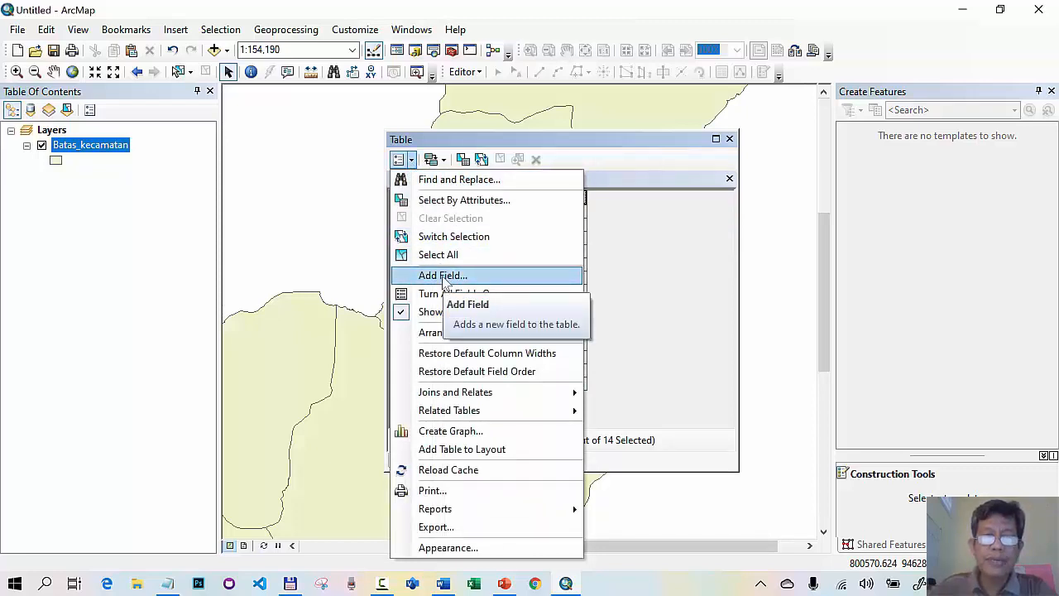
pyautogui.click(444, 278)
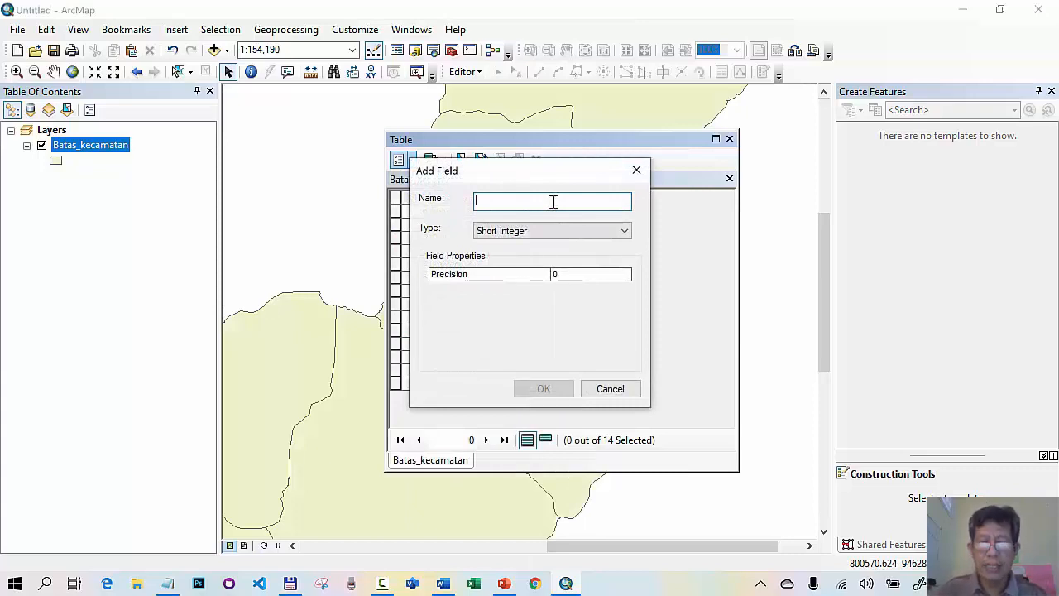
pyautogui.write('L')
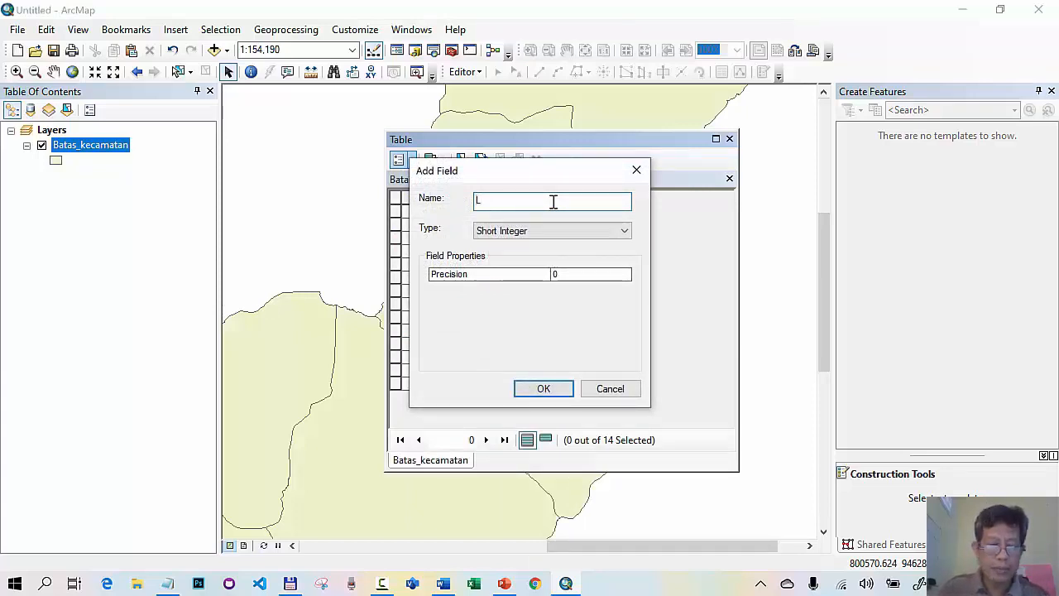
pyautogui.write('uas_')
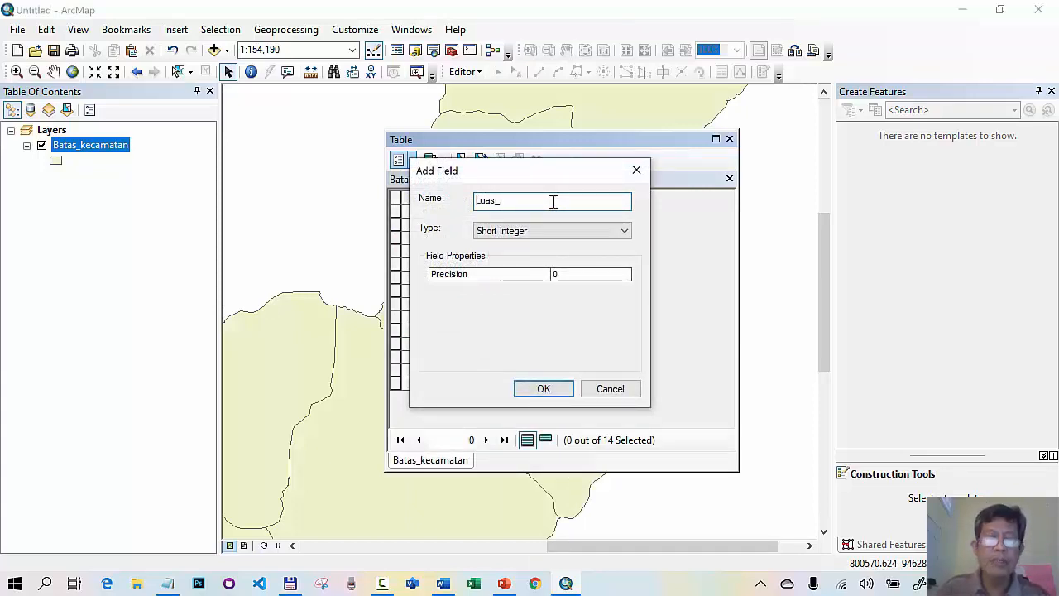
pyautogui.write('ha')
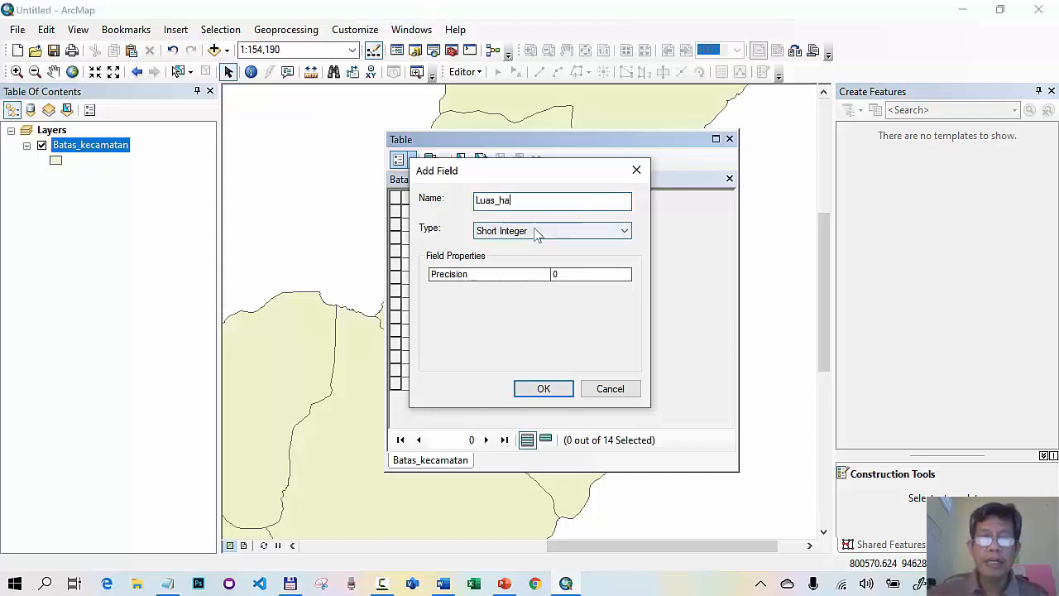
# Set the data type of the new Luas_ha field to Float.
pyautogui.click(506, 236)
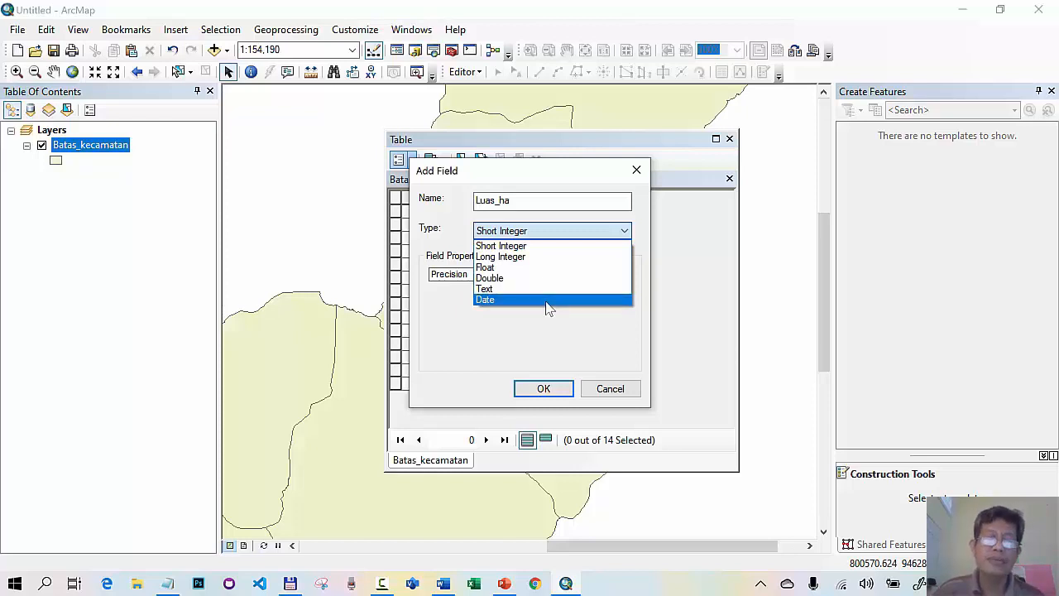
pyautogui.click(566, 337)
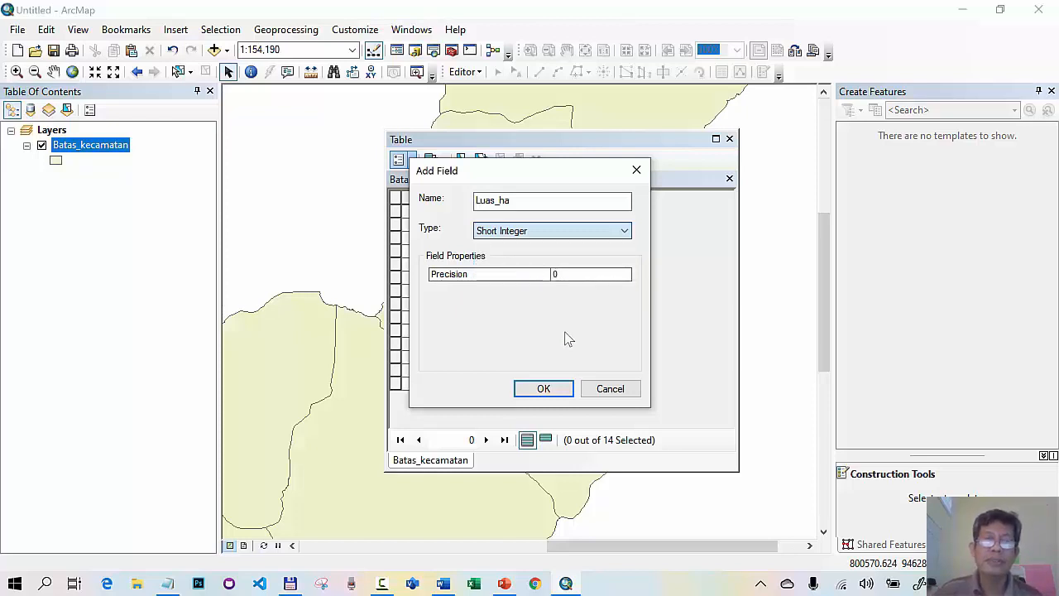
pyautogui.click(534, 231)
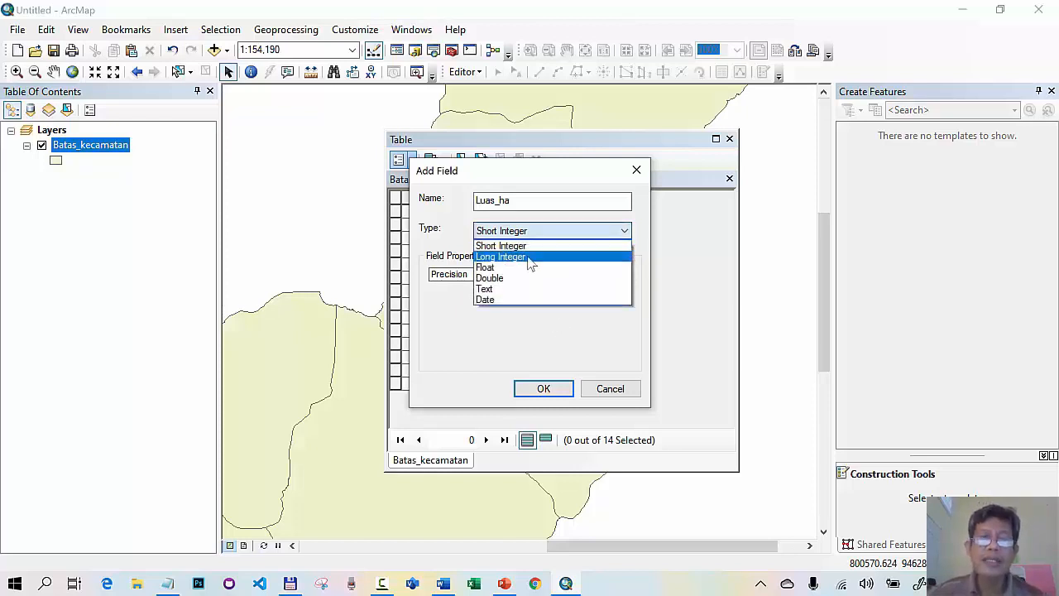
pyautogui.click(530, 268)
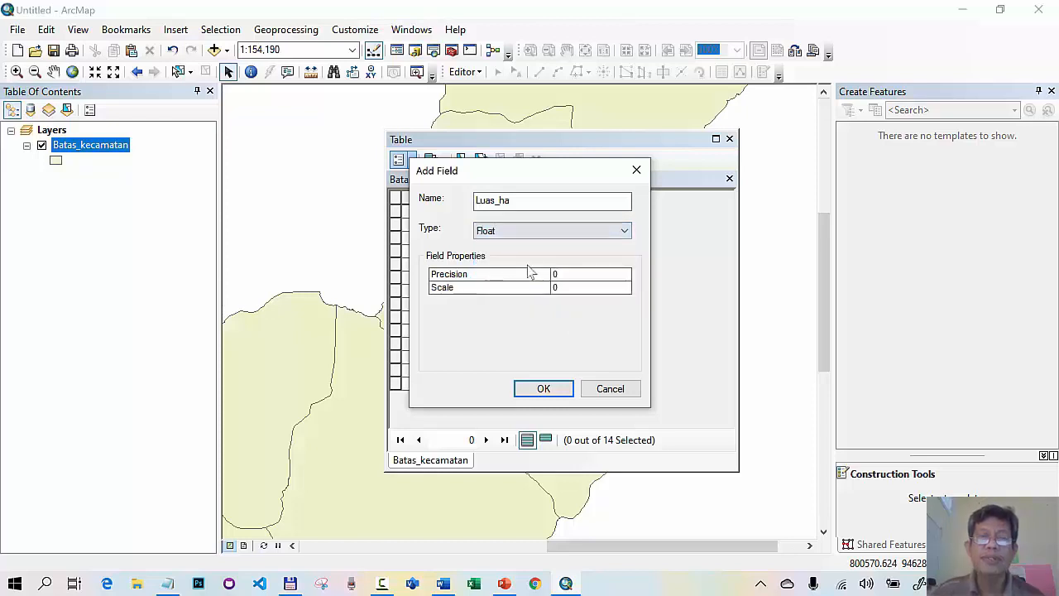
# Set the Luas_ha field's precision to 12 and scale to 2, and add the field to the table.
pyautogui.click(580, 275)
pyautogui.doubleClick(576, 275)
pyautogui.write('12')
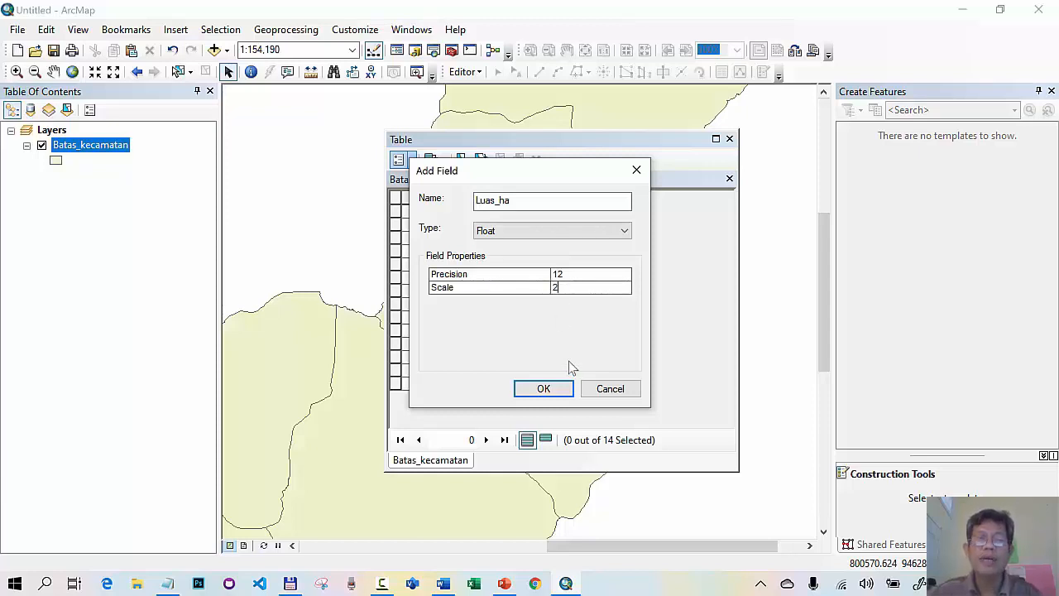
pyautogui.click(543, 389)
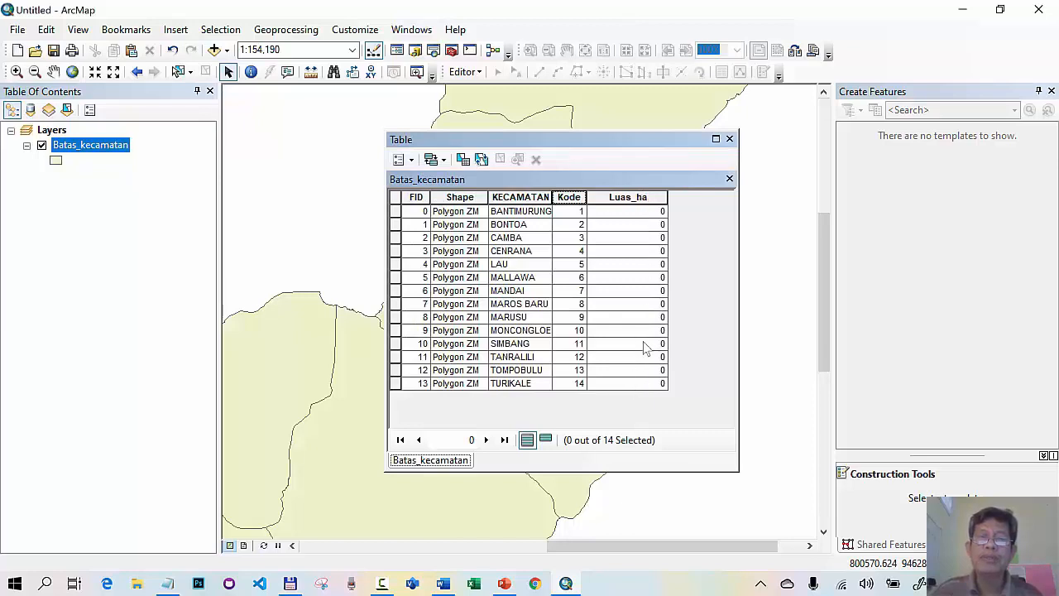
# Calculate the polygon areas in hectares into the Luas_ha field, using the data source's coordinate system.
pyautogui.rightClick(631, 196)
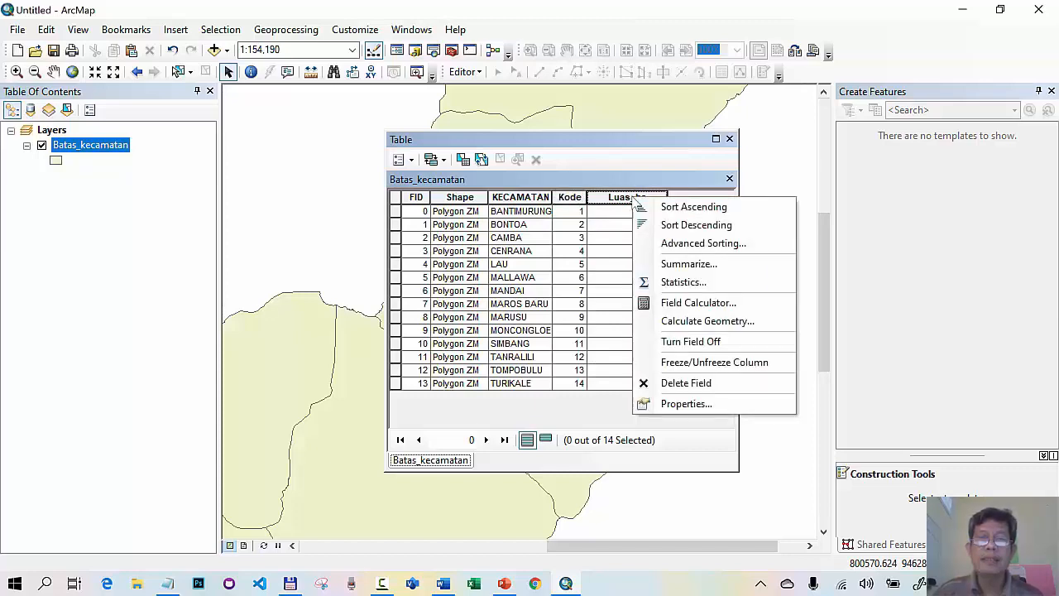
pyautogui.click(697, 321)
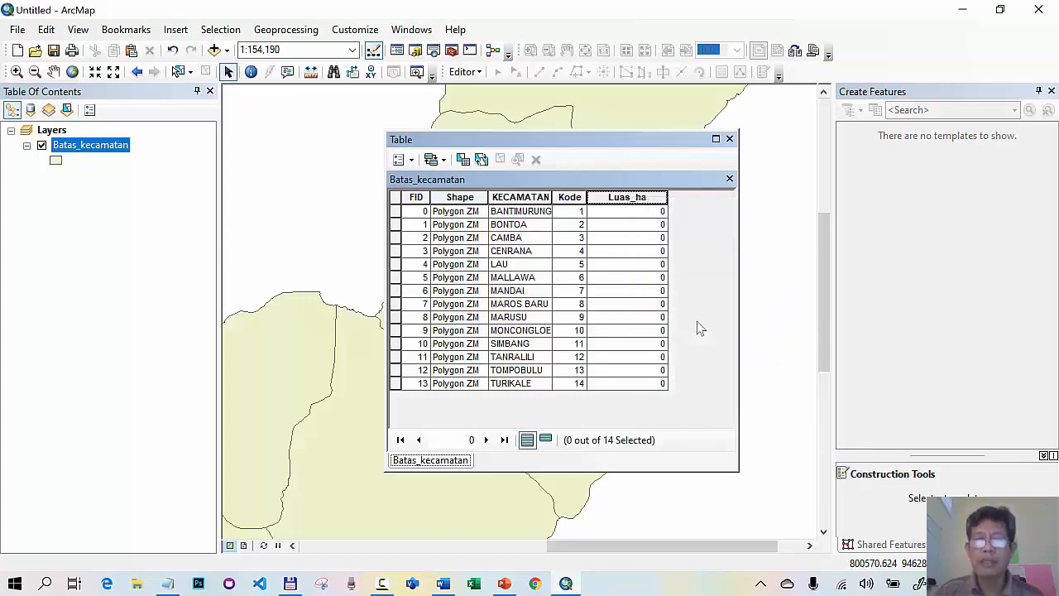
pyautogui.click(645, 332)
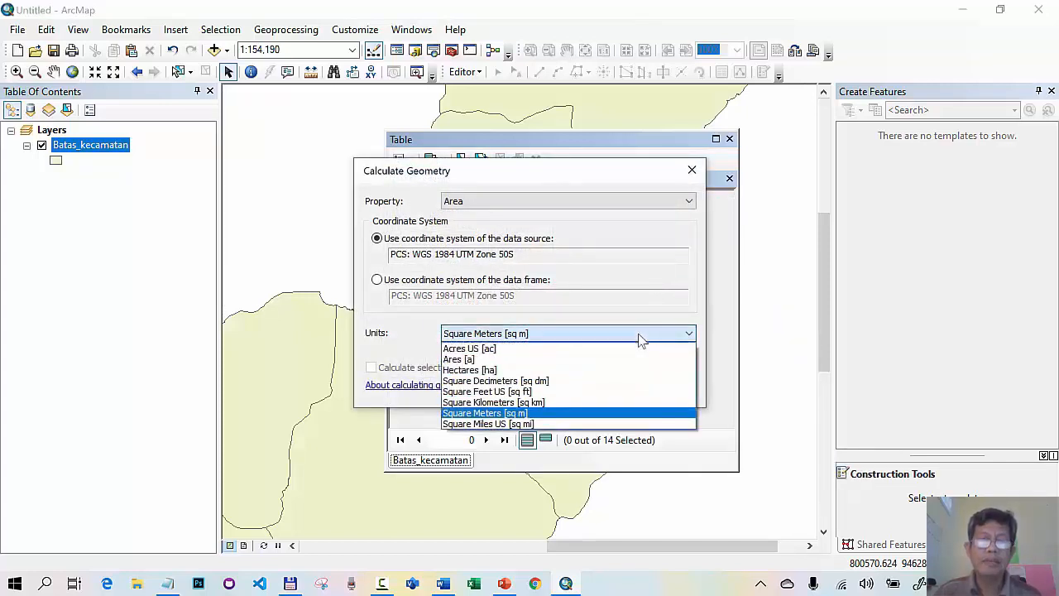
pyautogui.click(579, 370)
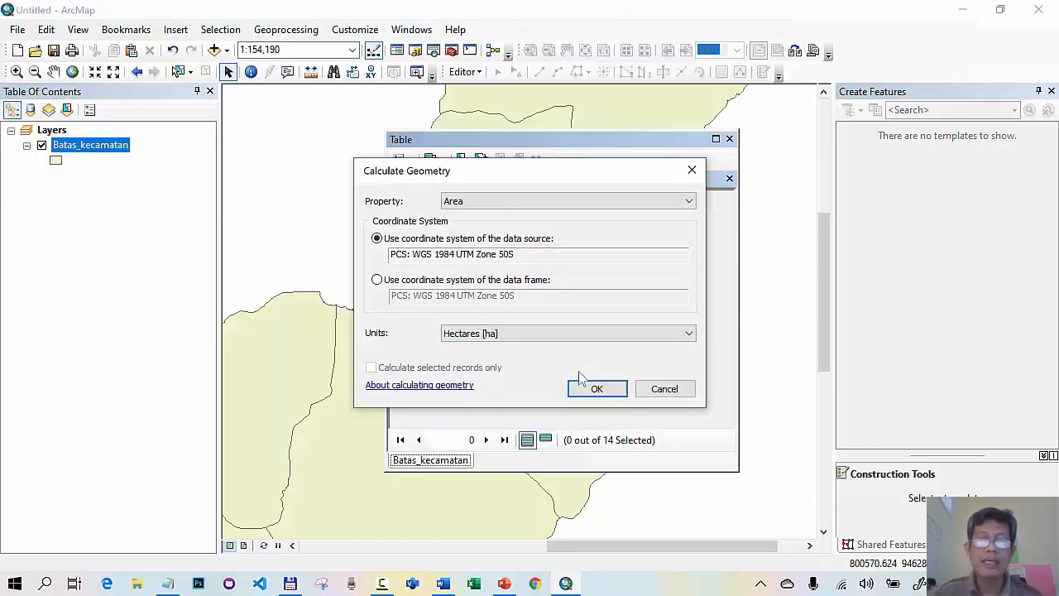
pyautogui.click(583, 390)
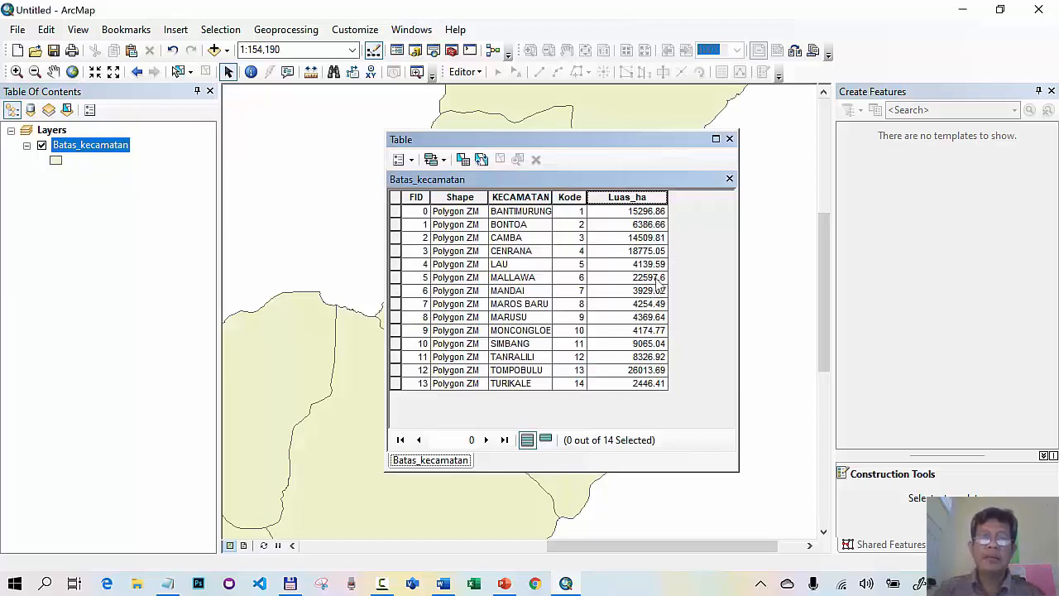
# Select the records by attributes with the query "Luas_ha" <10000 as a new selection.
pyautogui.moveTo(619, 140); pyautogui.dragTo(615, 127)
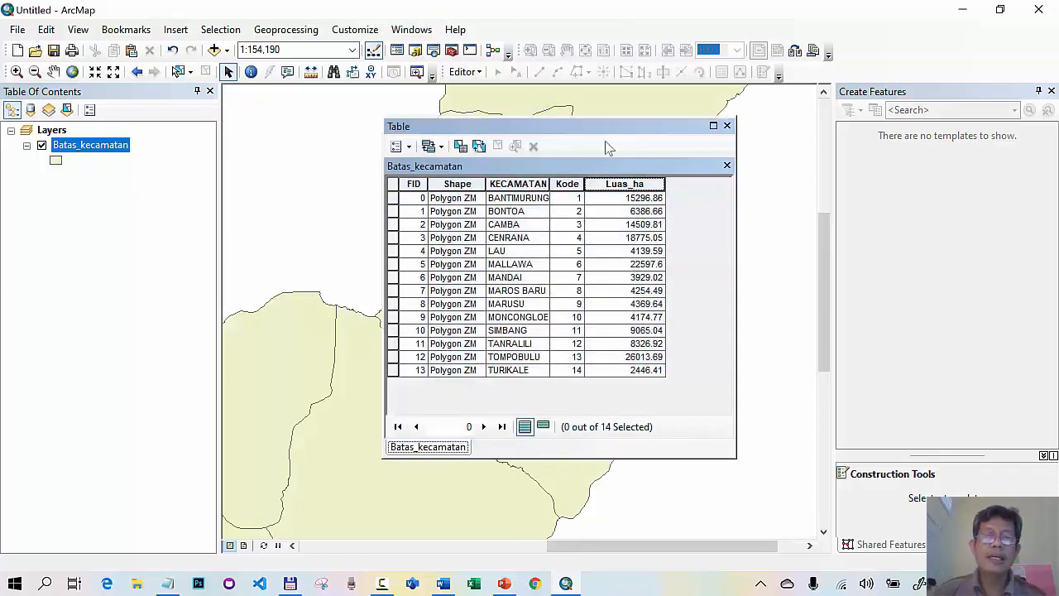
pyautogui.click(410, 146)
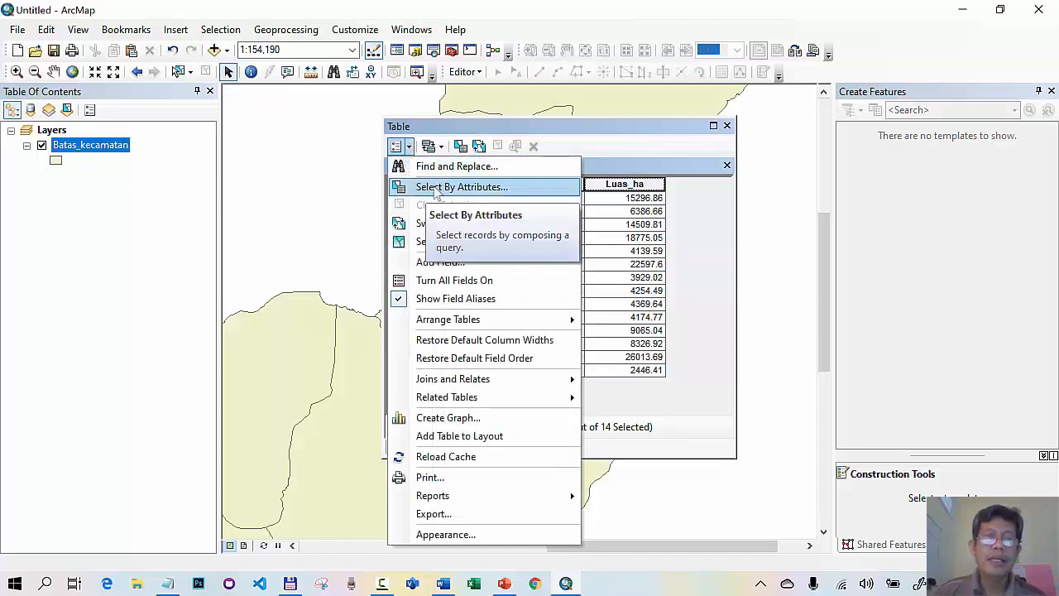
pyautogui.click(439, 189)
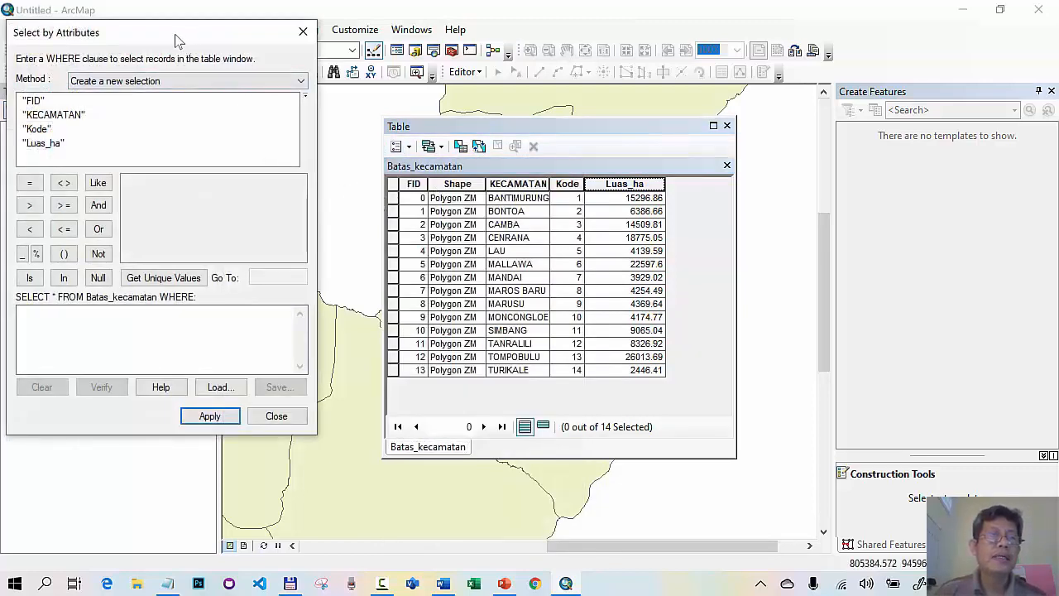
pyautogui.moveTo(178, 41); pyautogui.dragTo(206, 66)
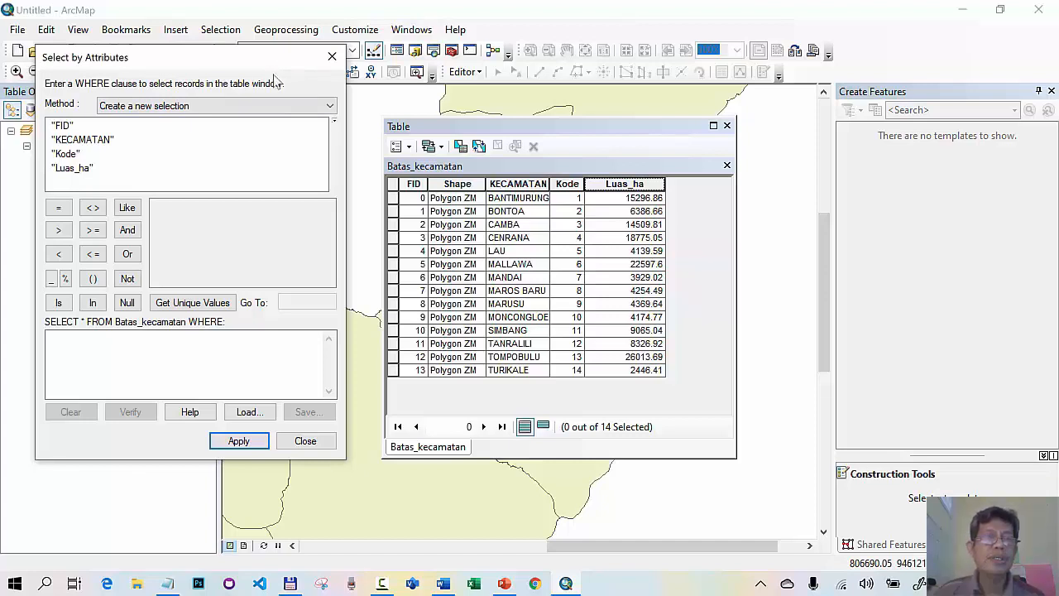
pyautogui.moveTo(252, 68); pyautogui.dragTo(269, 80)
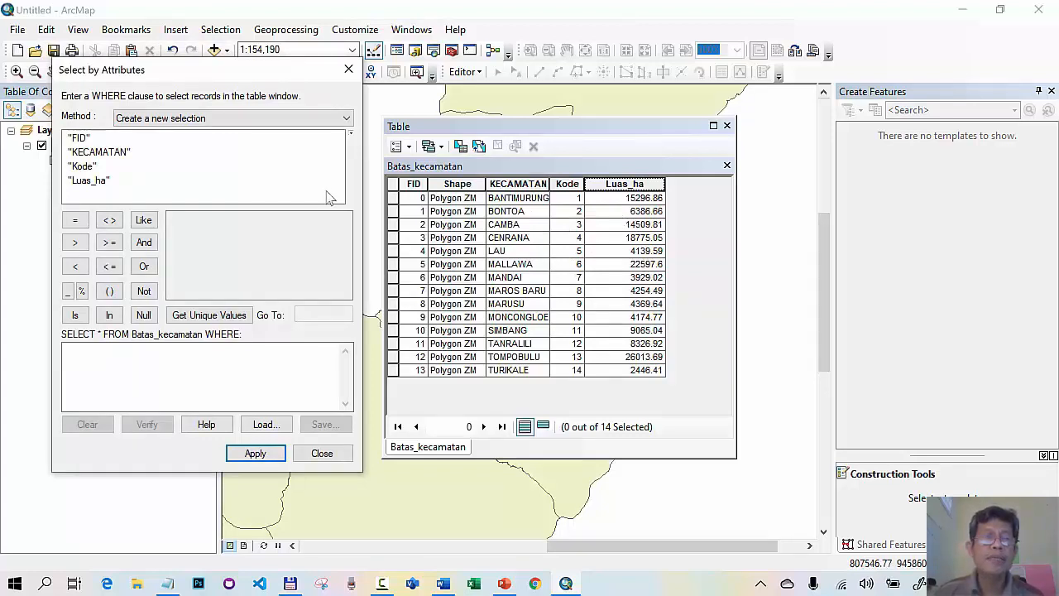
pyautogui.doubleClick(100, 184)
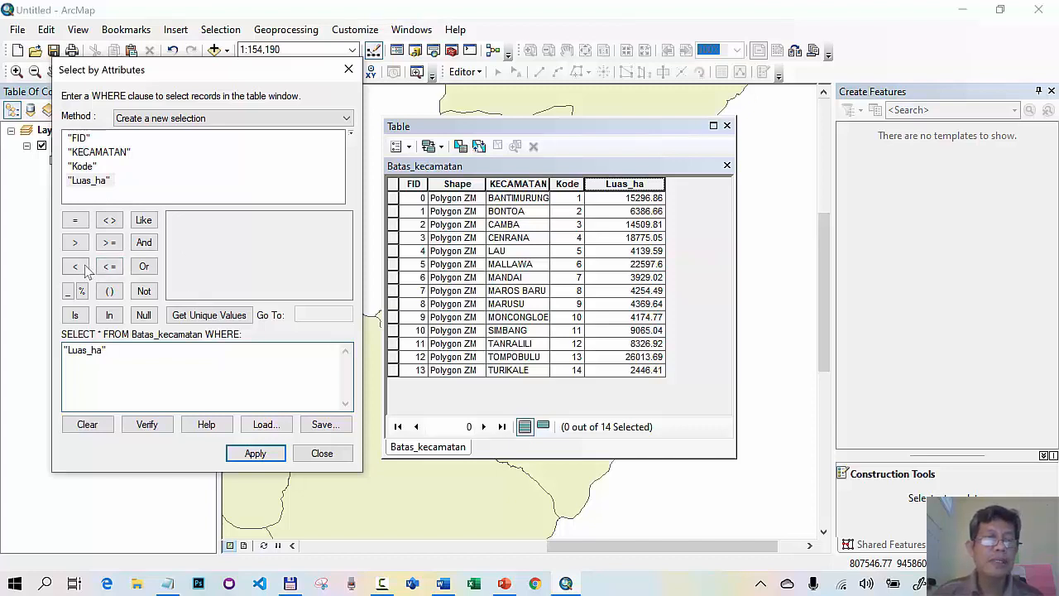
pyautogui.click(76, 266)
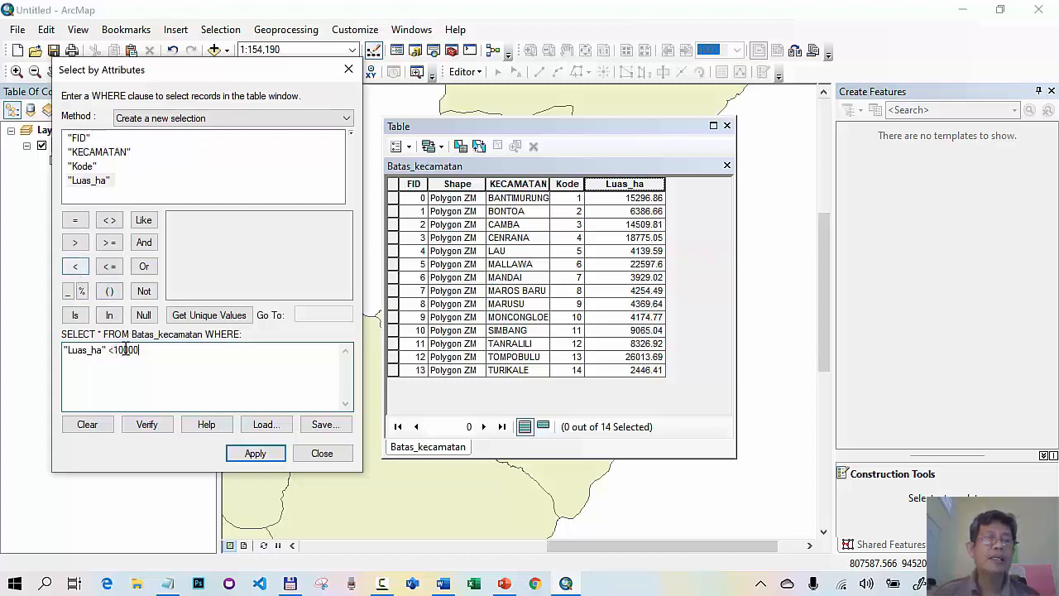
pyautogui.click(256, 454)
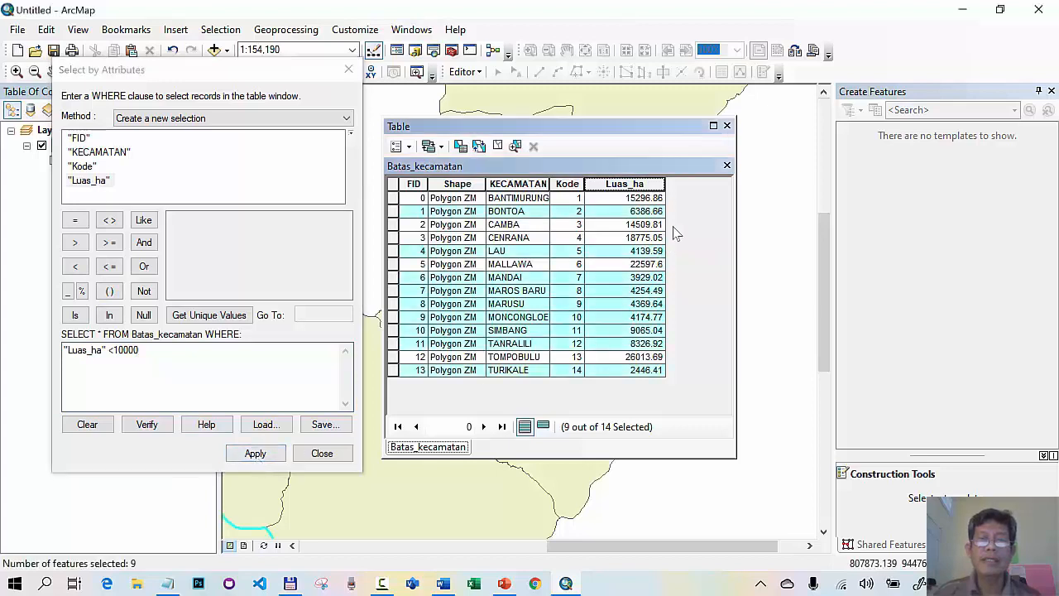
# Close the query dialog, zoom the map to its full extent and move the table aside to view the selected districts.
pyautogui.click(355, 73)
pyautogui.moveTo(577, 128); pyautogui.dragTo(242, 174)
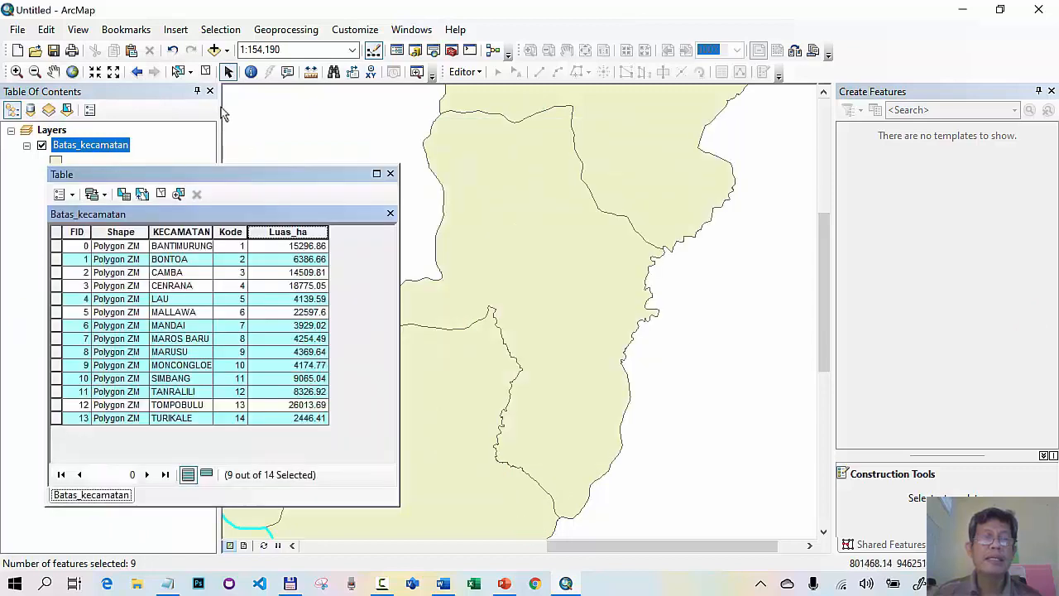
pyautogui.click(72, 72)
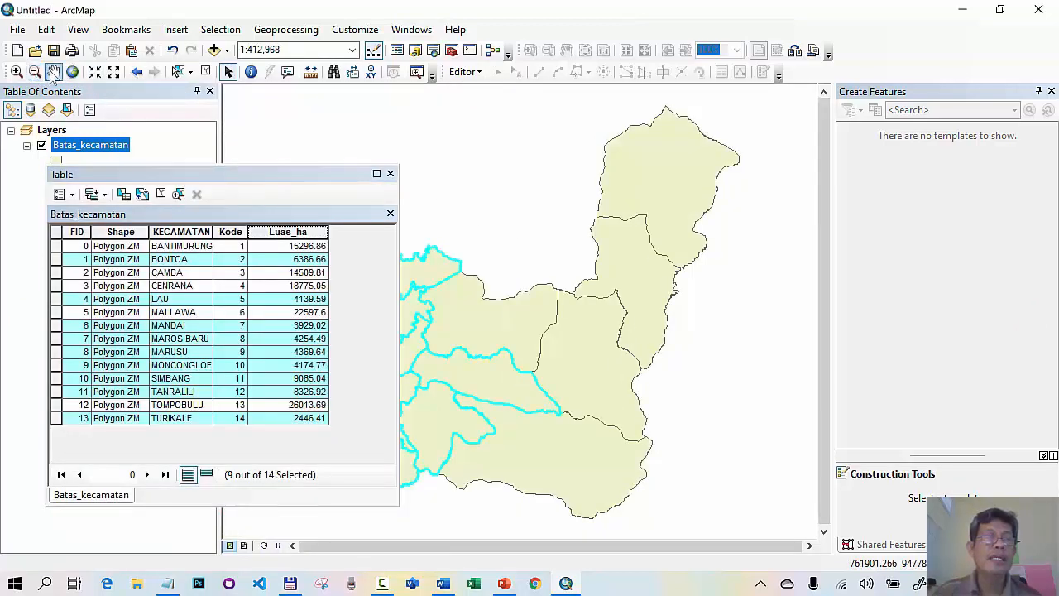
pyautogui.moveTo(224, 181); pyautogui.dragTo(836, 160)
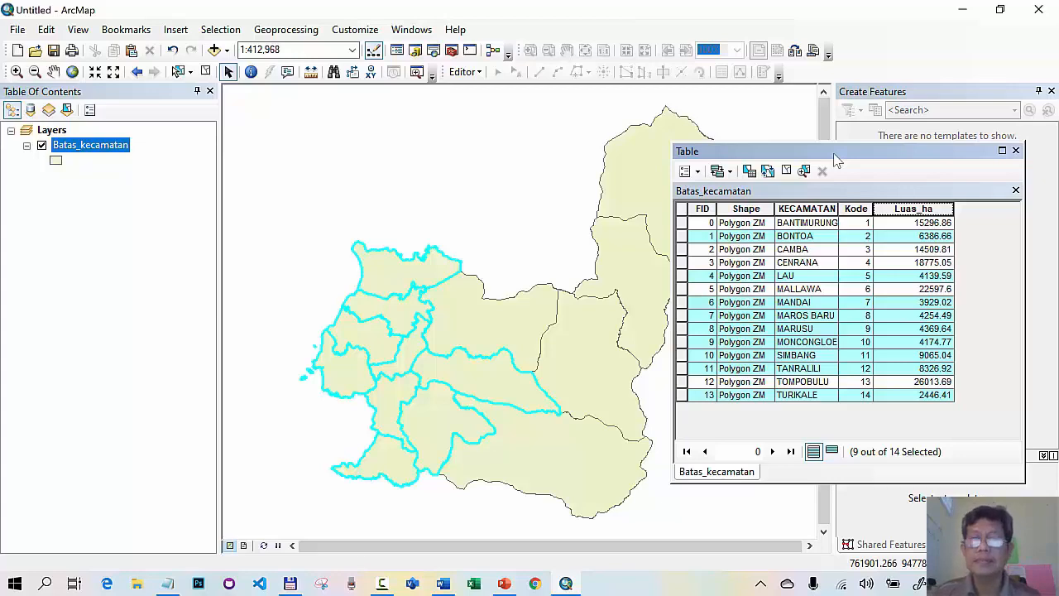
# Reposition the attribute table and clear the selection of the small districts.
pyautogui.moveTo(857, 151); pyautogui.dragTo(378, 116)
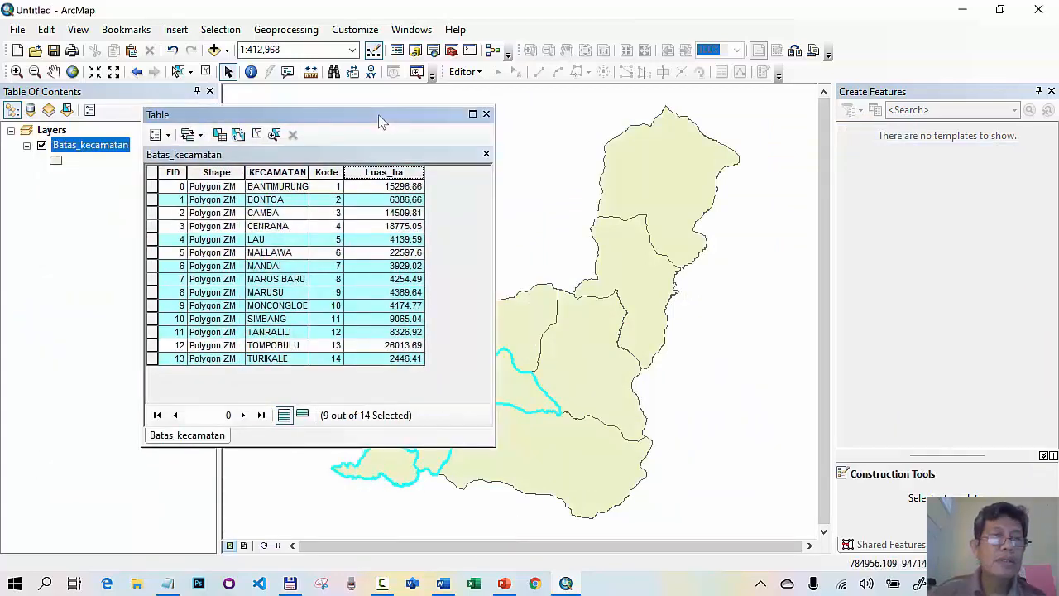
pyautogui.click(165, 137)
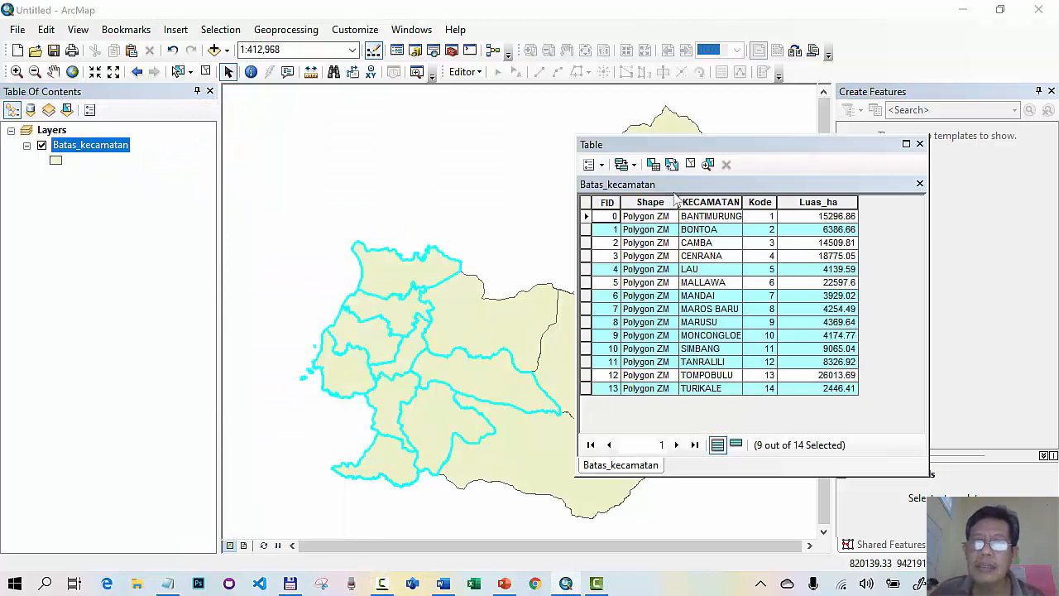
pyautogui.click(691, 163)
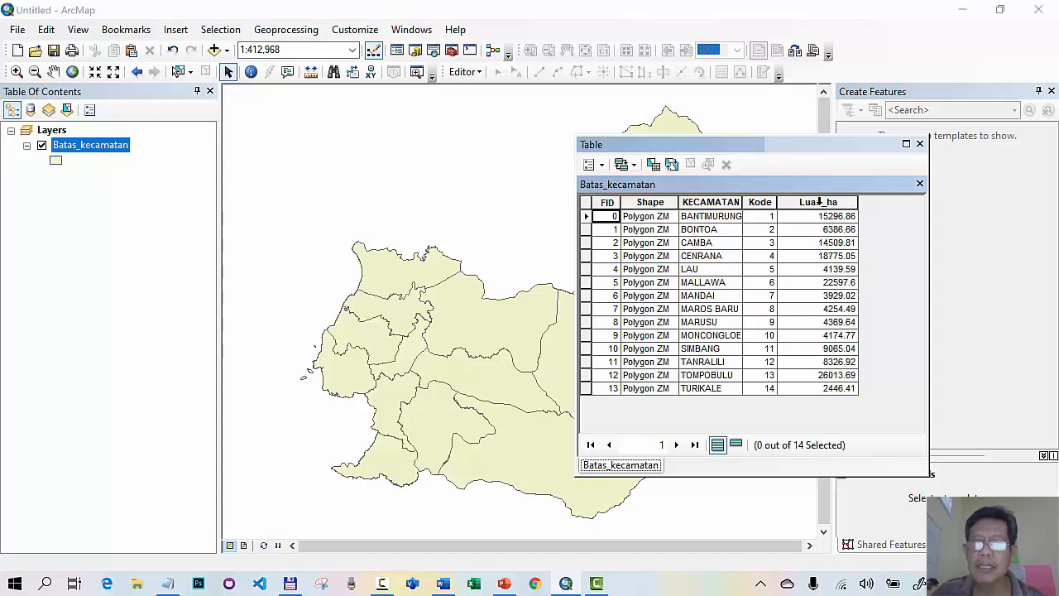
# Sort the table by Luas_ha, first in ascending and finally in descending order.
pyautogui.rightClick(818, 201)
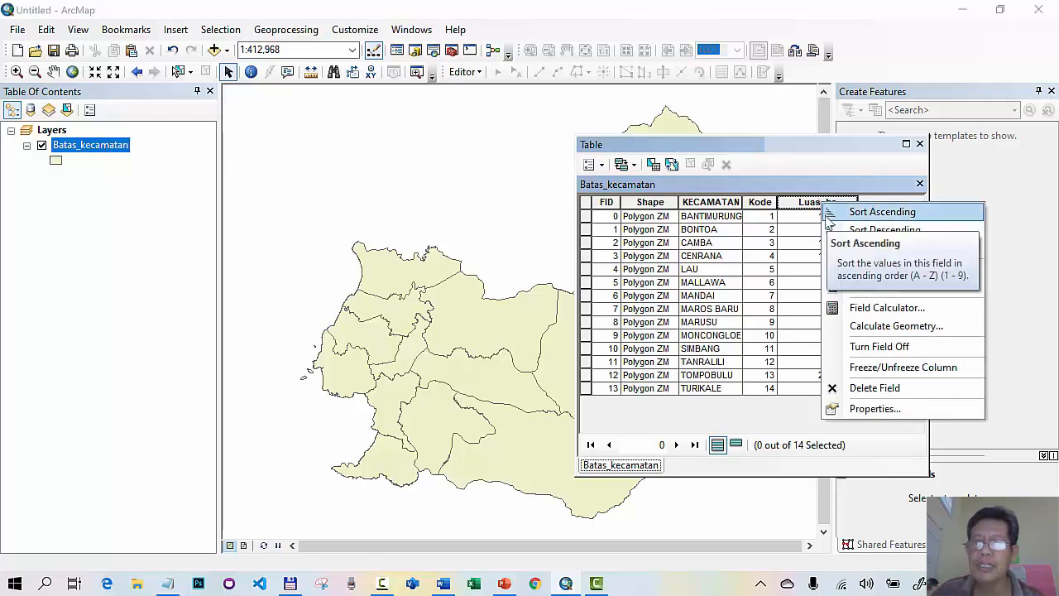
pyautogui.click(830, 216)
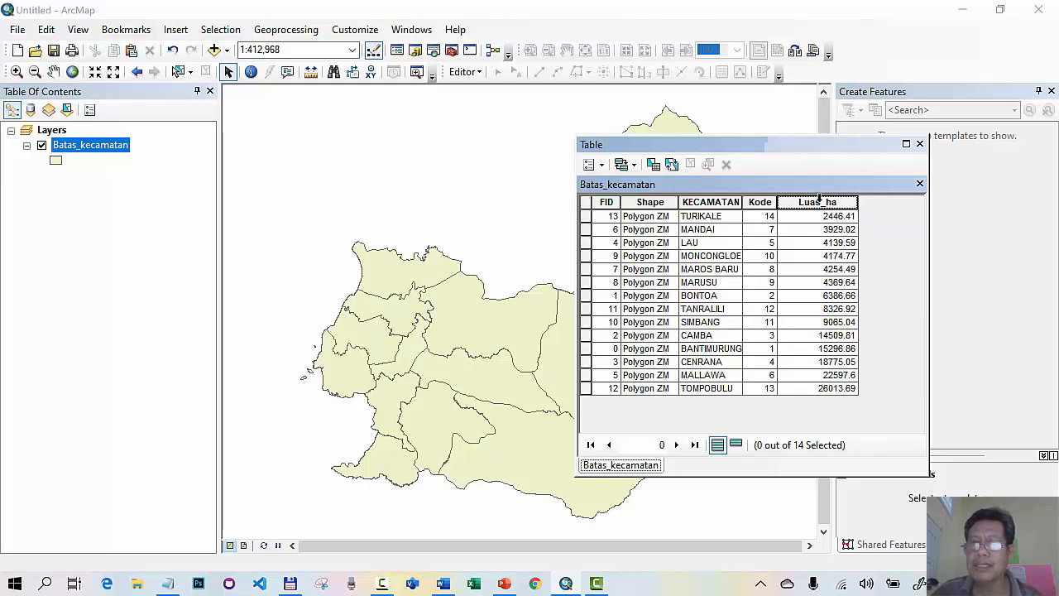
pyautogui.rightClick(819, 199)
pyautogui.click(855, 231)
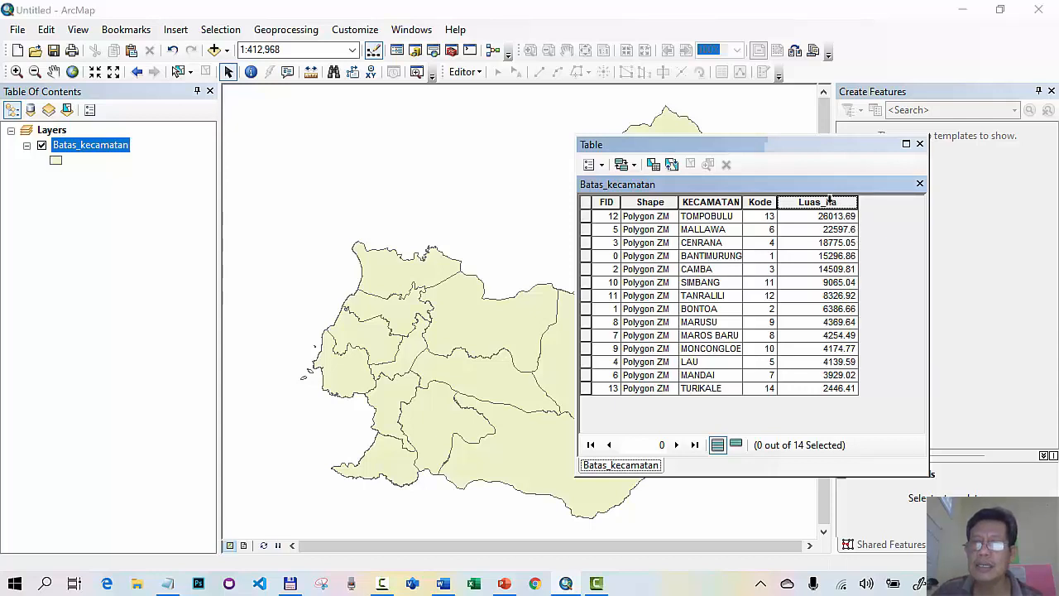
# View the statistics of the Luas_ha field, highlight the sum of the areas and close the statistics window.
pyautogui.rightClick(829, 199)
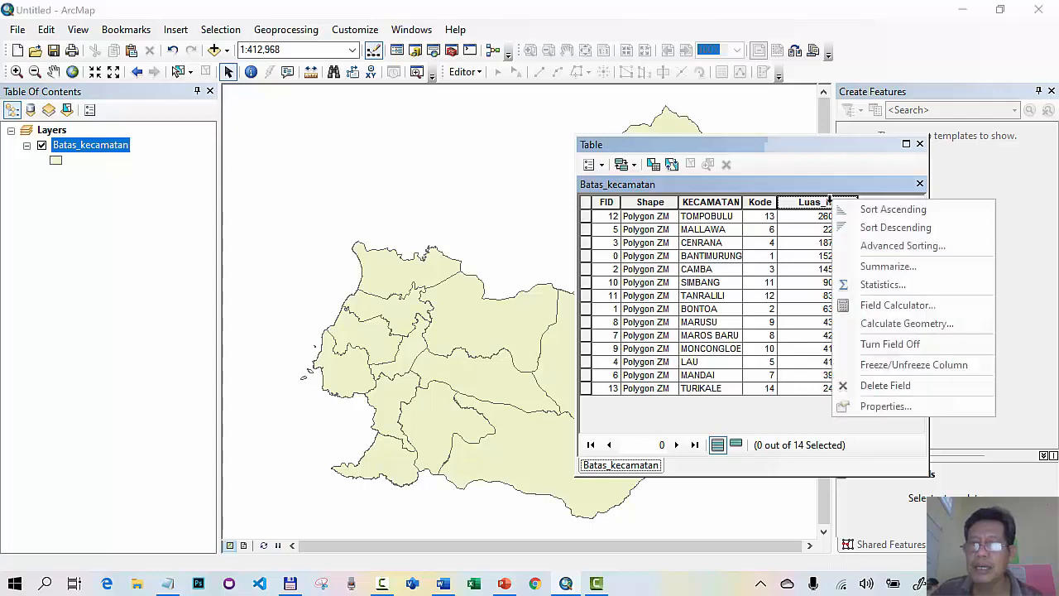
pyautogui.click(877, 284)
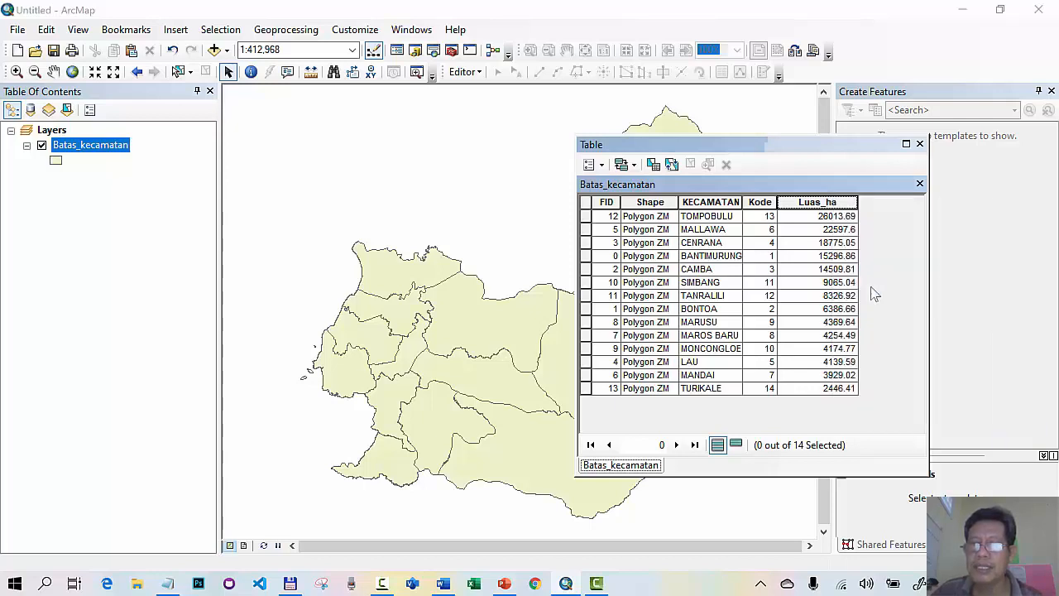
pyautogui.moveTo(551, 180); pyautogui.dragTo(425, 168)
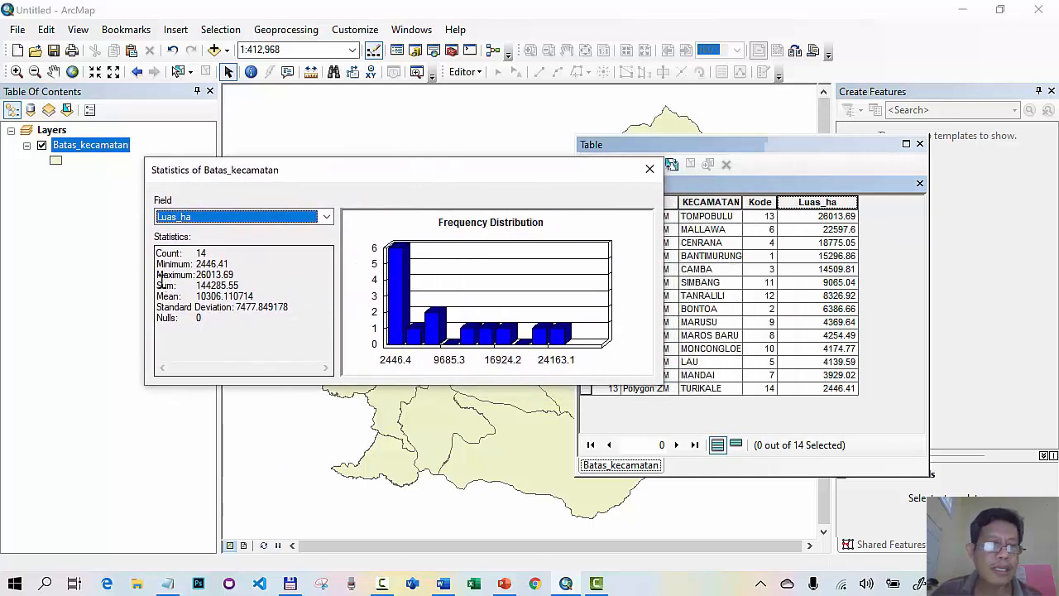
pyautogui.moveTo(156, 287); pyautogui.dragTo(247, 288)
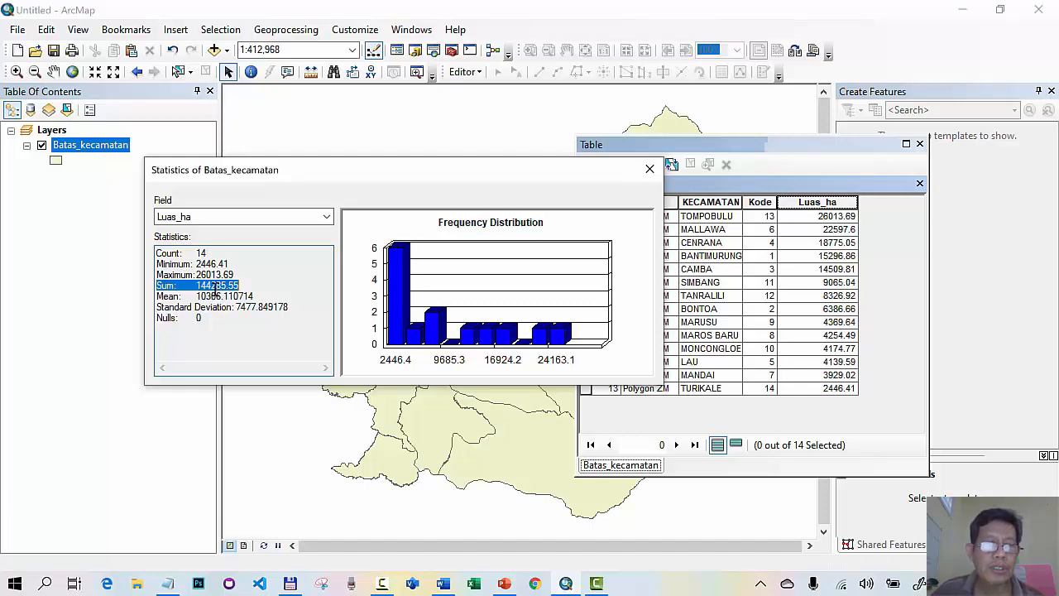
pyautogui.click(648, 174)
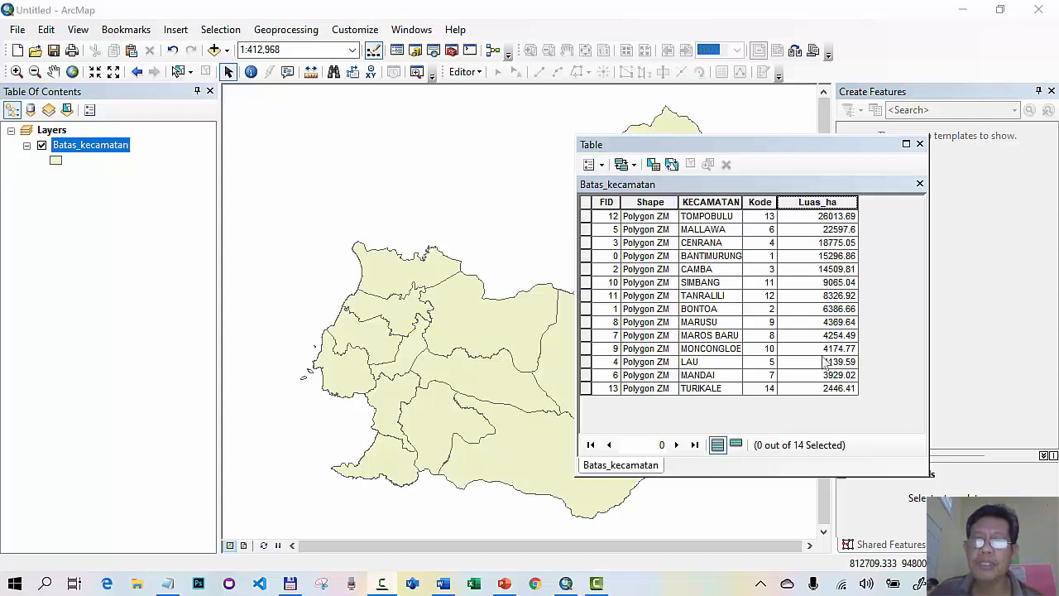
# Start an edit session on the Batas_kecamatan layer with its attribute table kept open.
pyautogui.moveTo(761, 147); pyautogui.dragTo(542, 163)
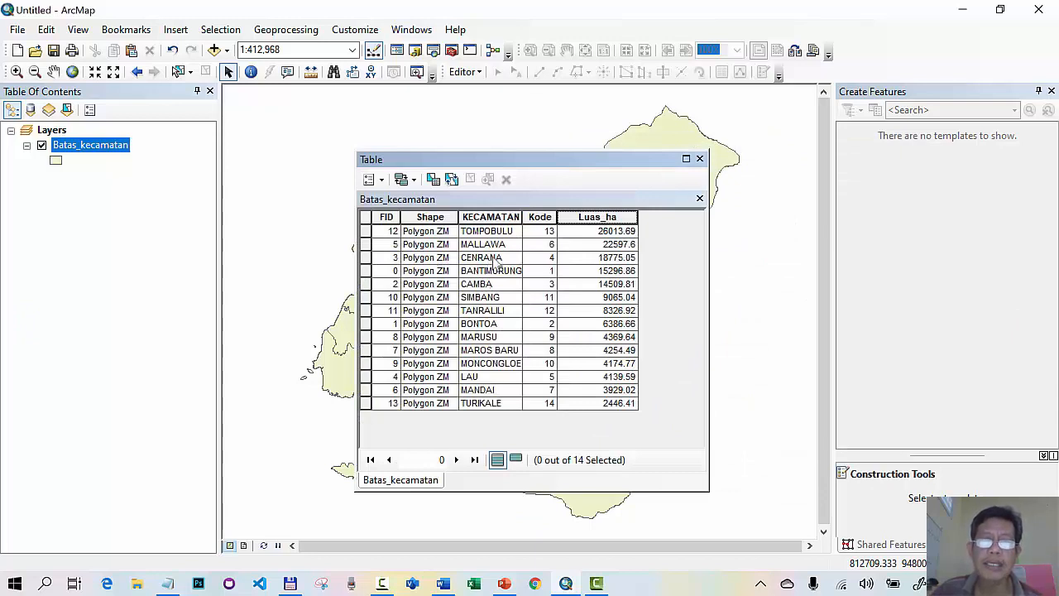
pyautogui.rightClick(107, 153)
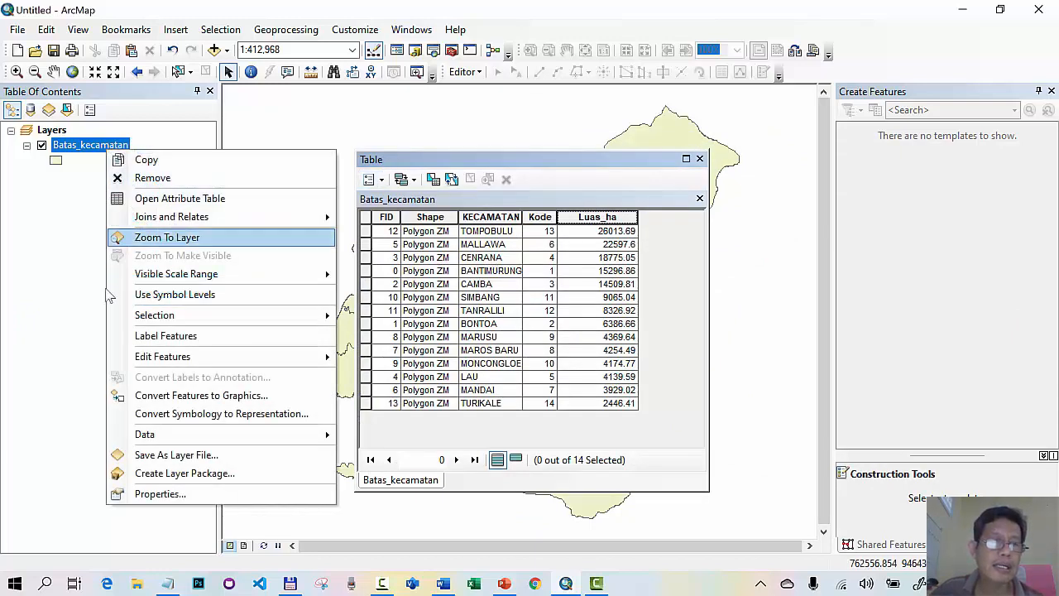
pyautogui.moveTo(213, 365)
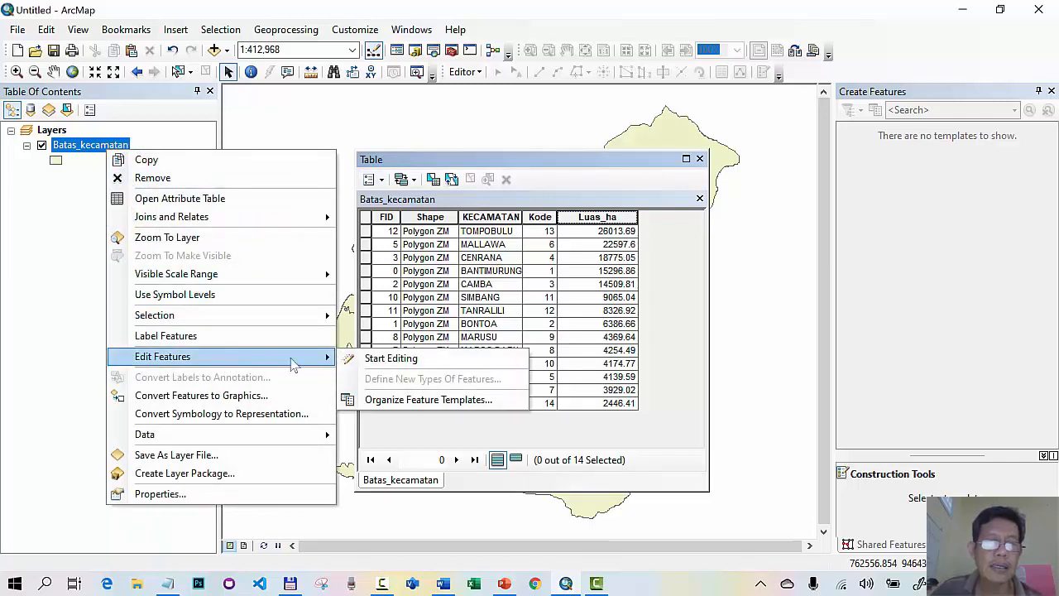
pyautogui.click(394, 359)
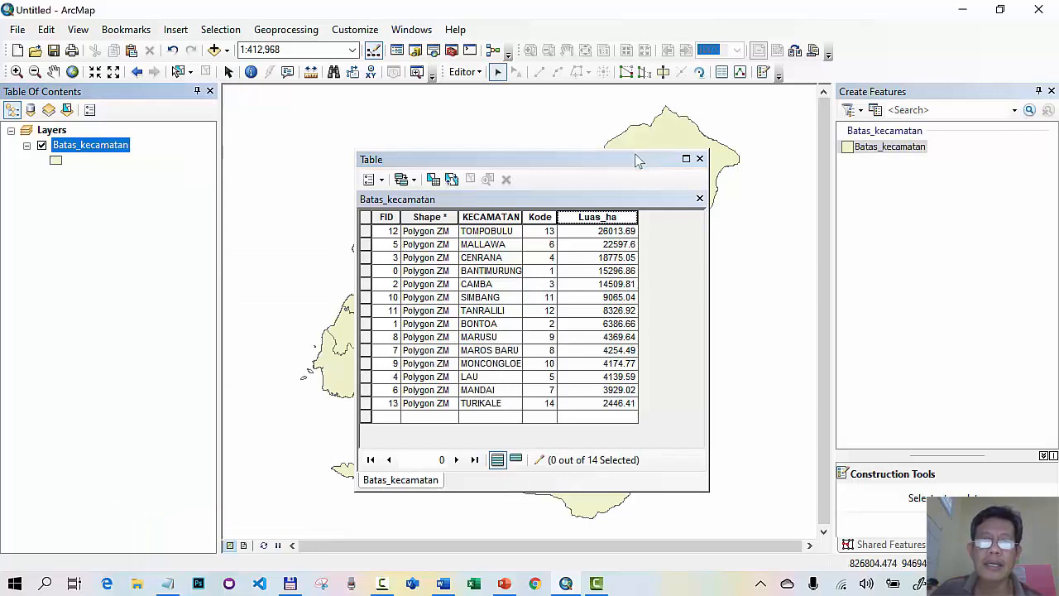
# Reposition the attribute table beside the map and set the BANTIMURUNG record's Kode to 0 in the table.
pyautogui.moveTo(616, 157); pyautogui.dragTo(315, 170)
pyautogui.moveTo(569, 278); pyautogui.dragTo(645, 276)
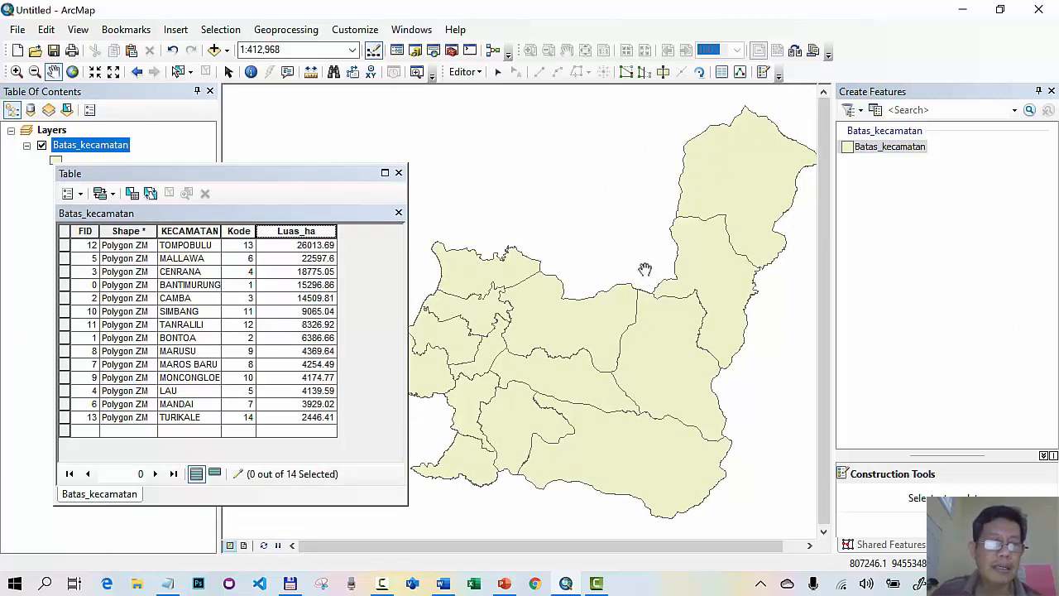
pyautogui.click(252, 286)
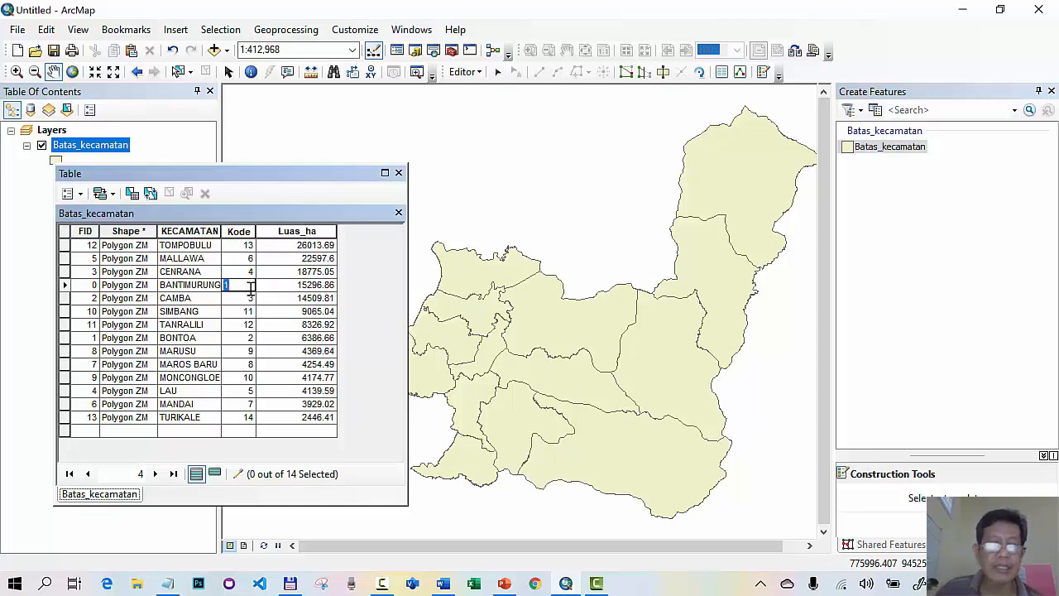
pyautogui.write('1')
pyautogui.press('Return')
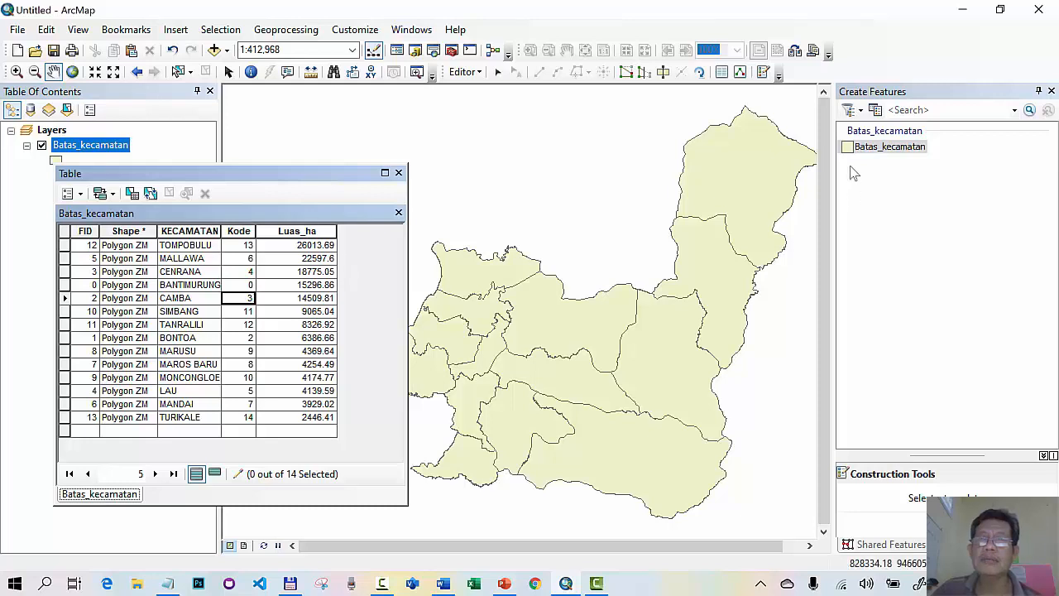
# Select the BANTIMURUNG polygon on the map with the Edit tool and set its Kode to 1 in the Attributes window.
pyautogui.click(721, 73)
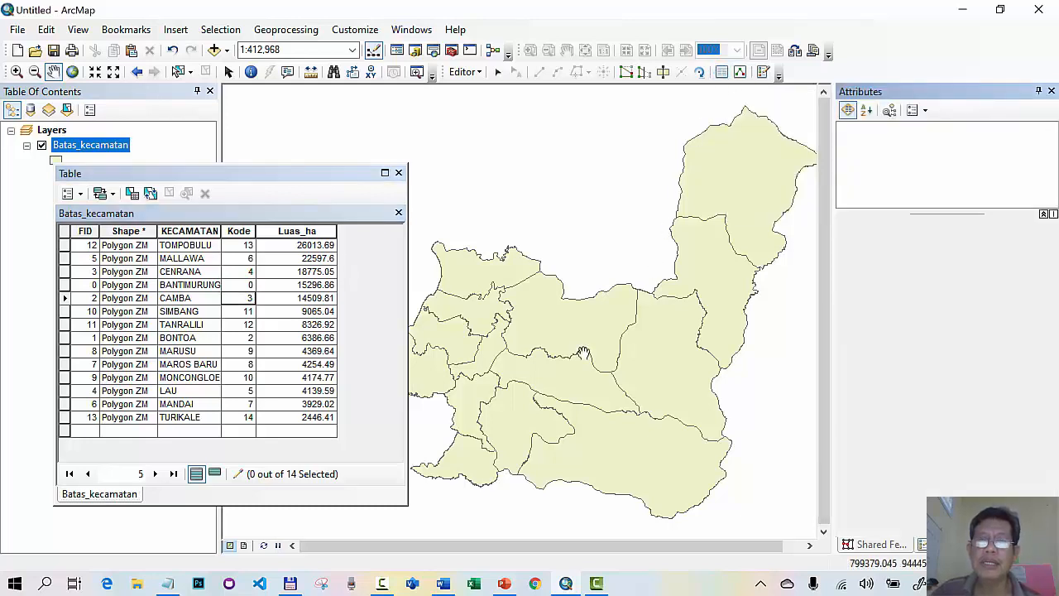
pyautogui.click(497, 72)
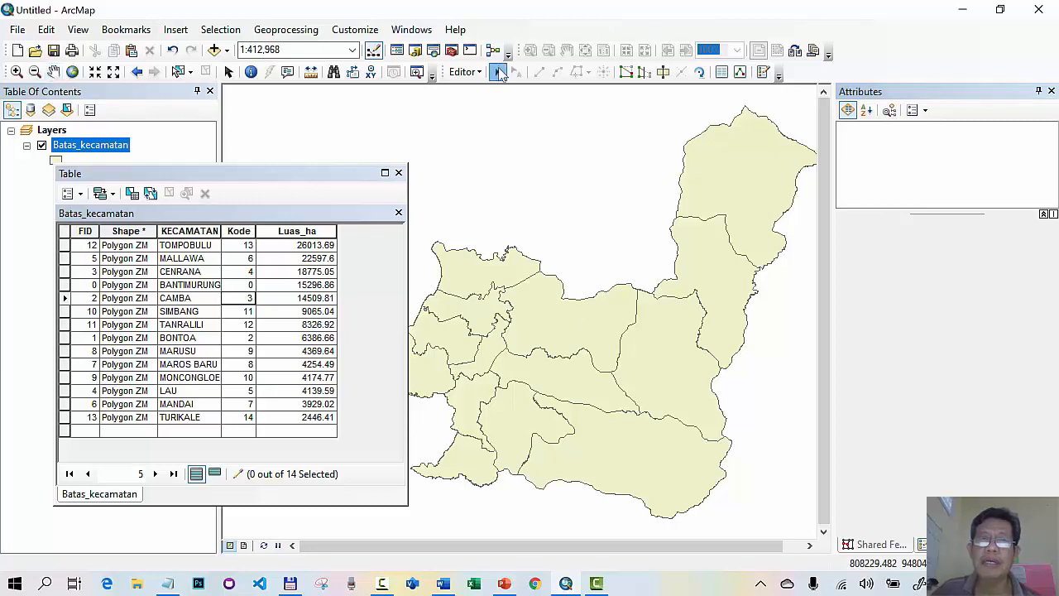
pyautogui.click(595, 326)
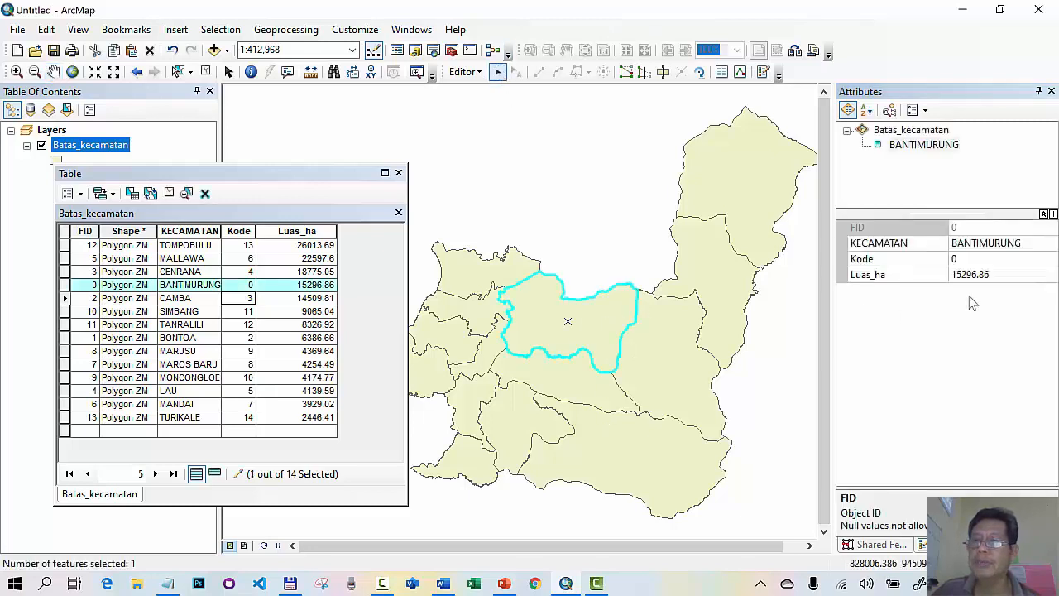
pyautogui.click(964, 259)
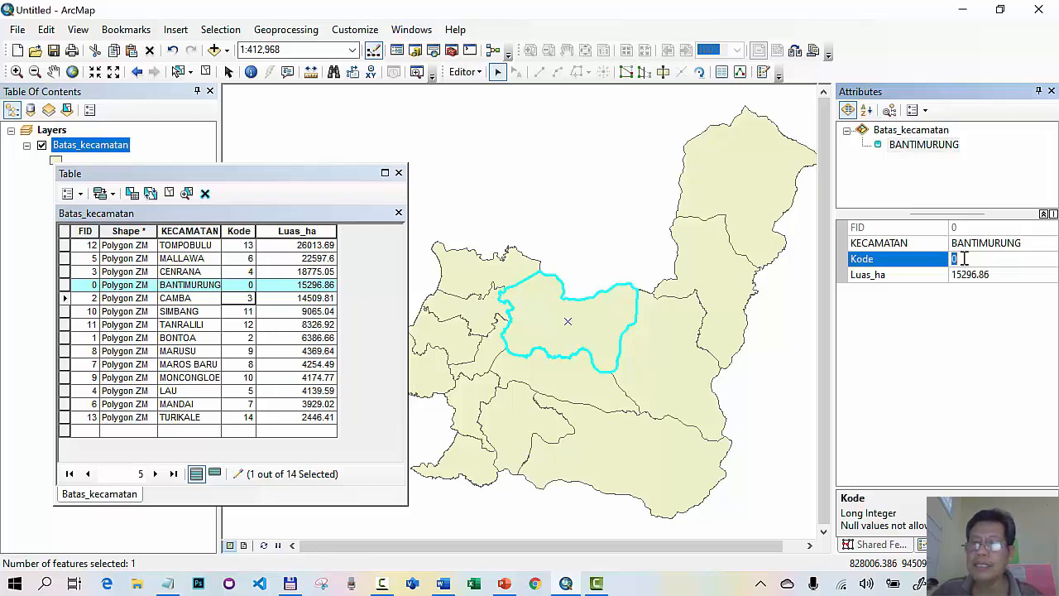
pyautogui.write('1')
pyautogui.press('Return')
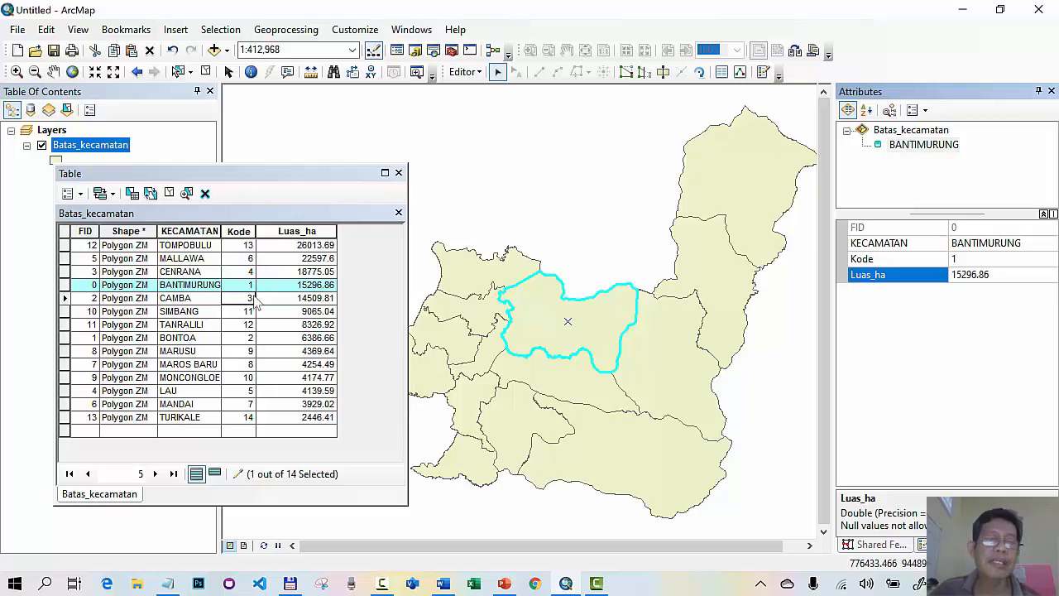
# Inspect the MALLAWA polygon's attributes, clear the selection and check the availability of Add Field during the edit session.
pyautogui.click(757, 186)
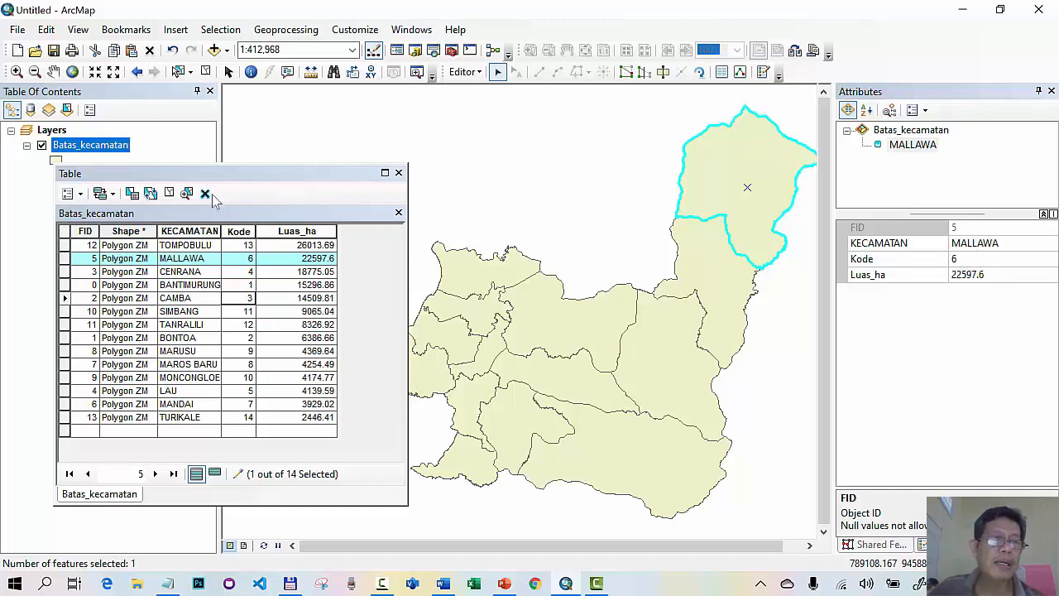
pyautogui.click(169, 196)
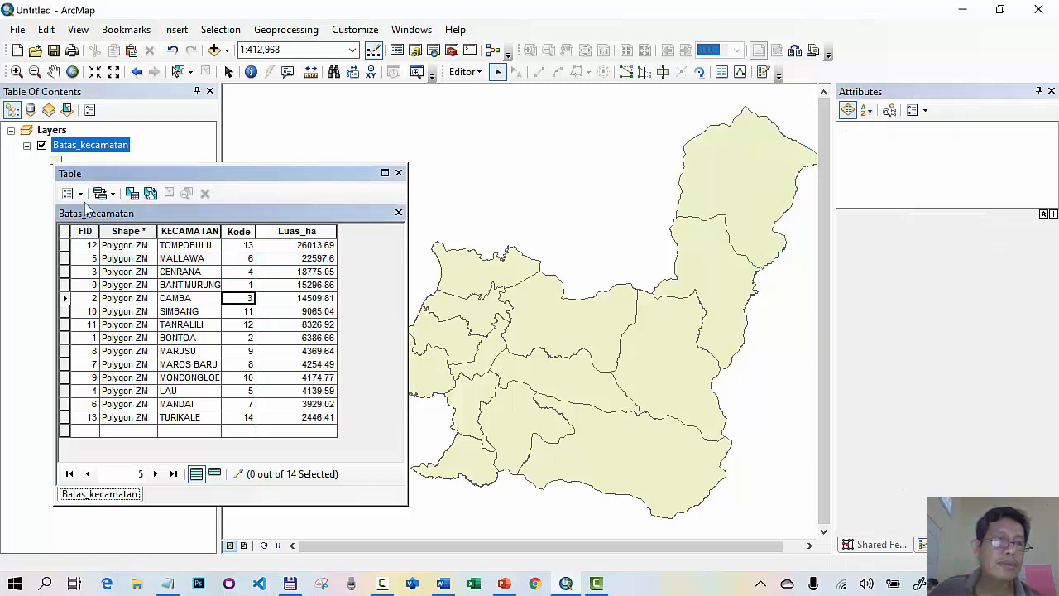
pyautogui.click(70, 194)
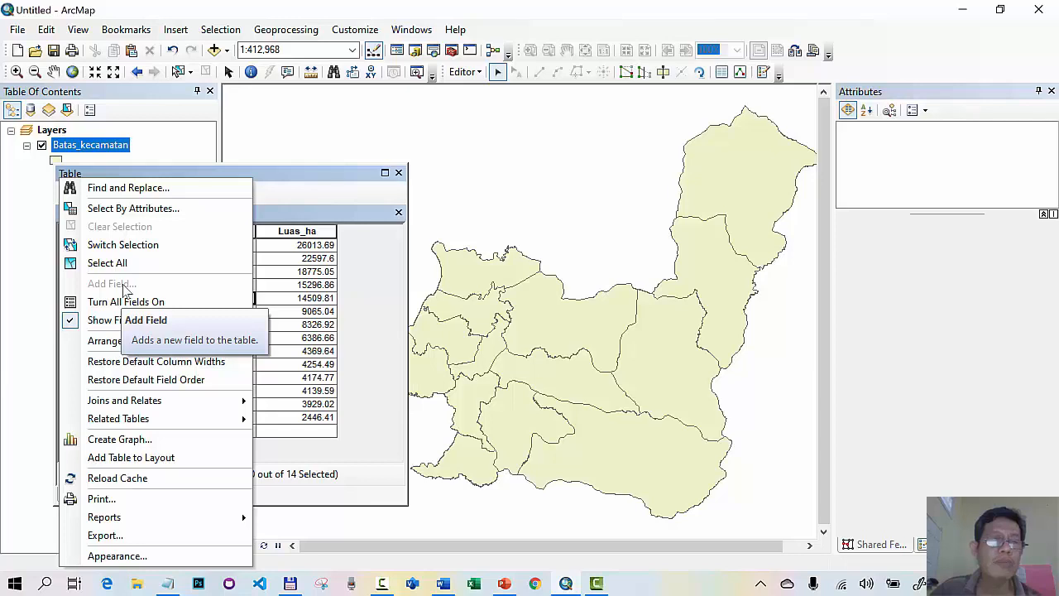
pyautogui.click(322, 182)
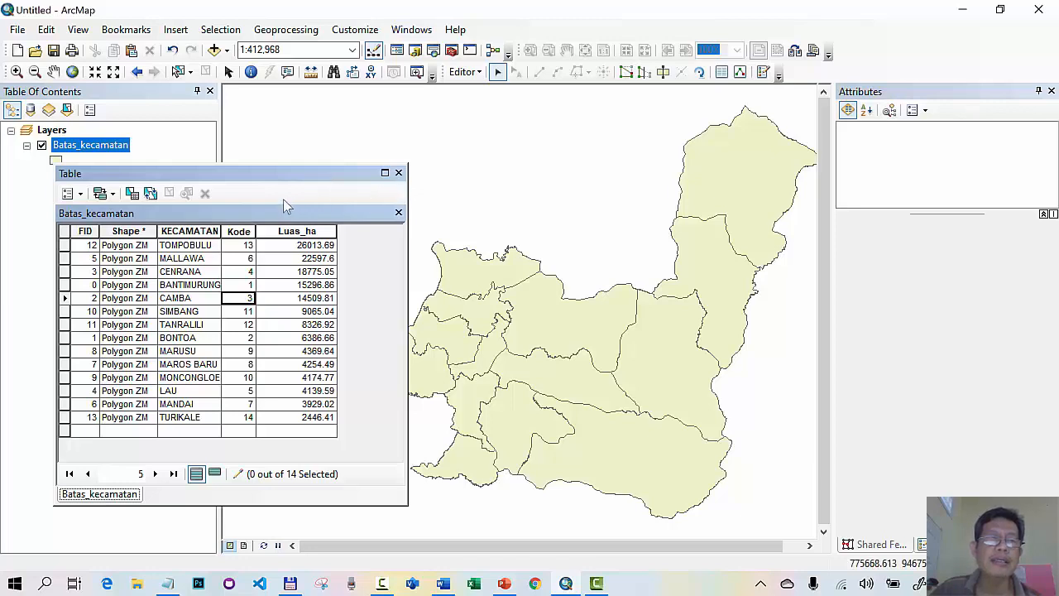
# Close the attribute table, save the edits and stop the edit session.
pyautogui.click(398, 173)
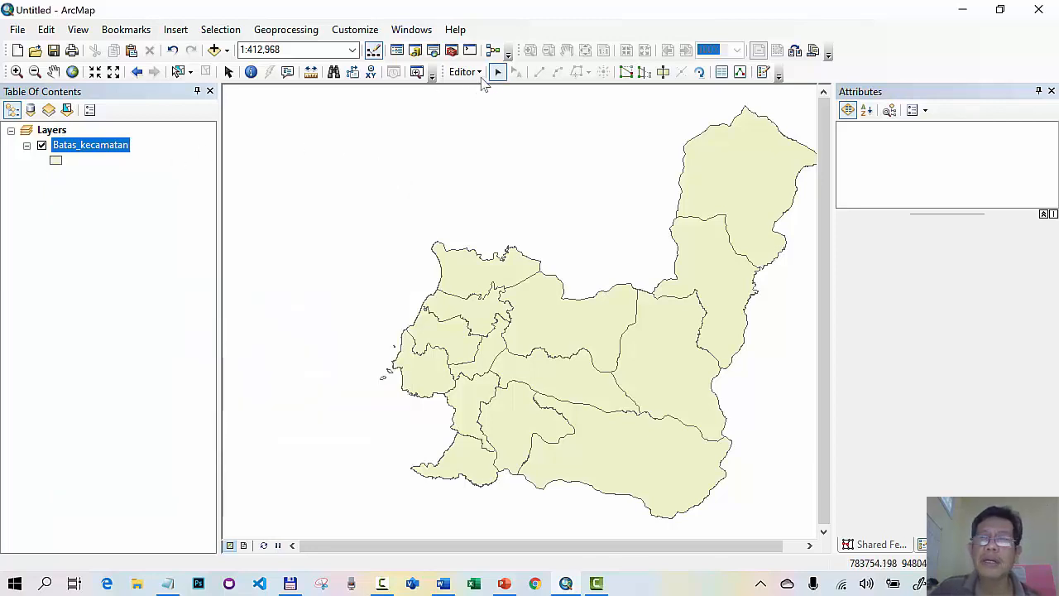
pyautogui.click(468, 74)
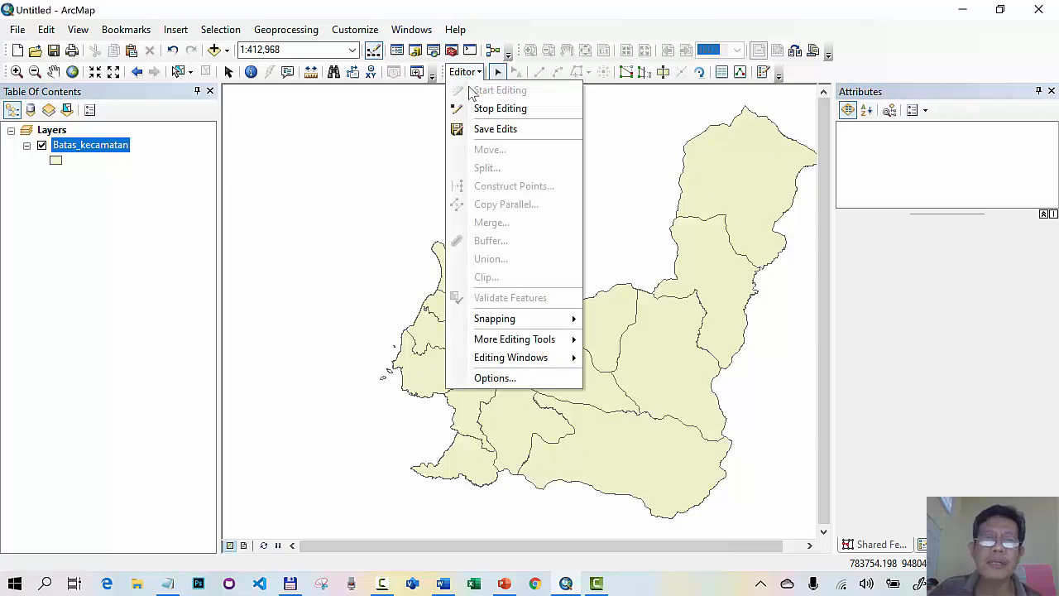
pyautogui.click(486, 130)
pyautogui.click(465, 72)
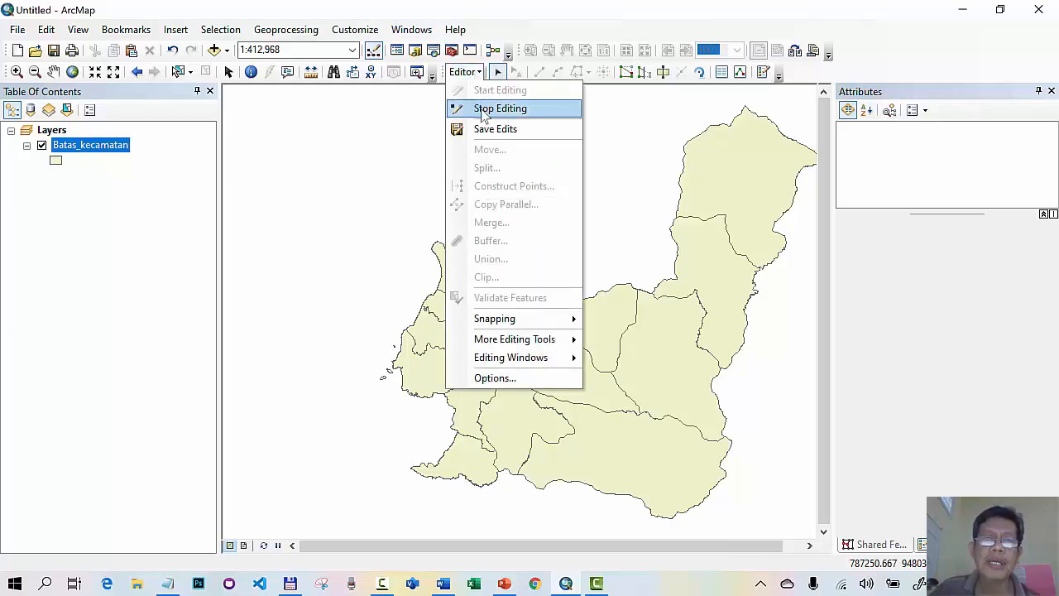
pyautogui.click(485, 107)
# Show the full map extent, then reopen and reposition the Batas_kecamatan attribute table.
pyautogui.click(72, 72)
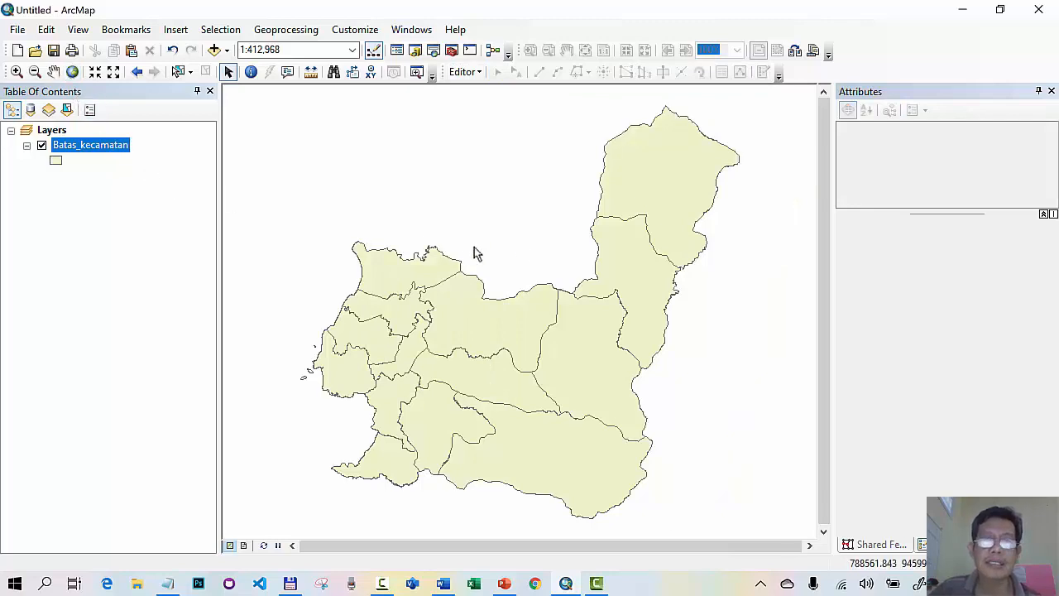
pyautogui.rightClick(122, 151)
pyautogui.click(192, 194)
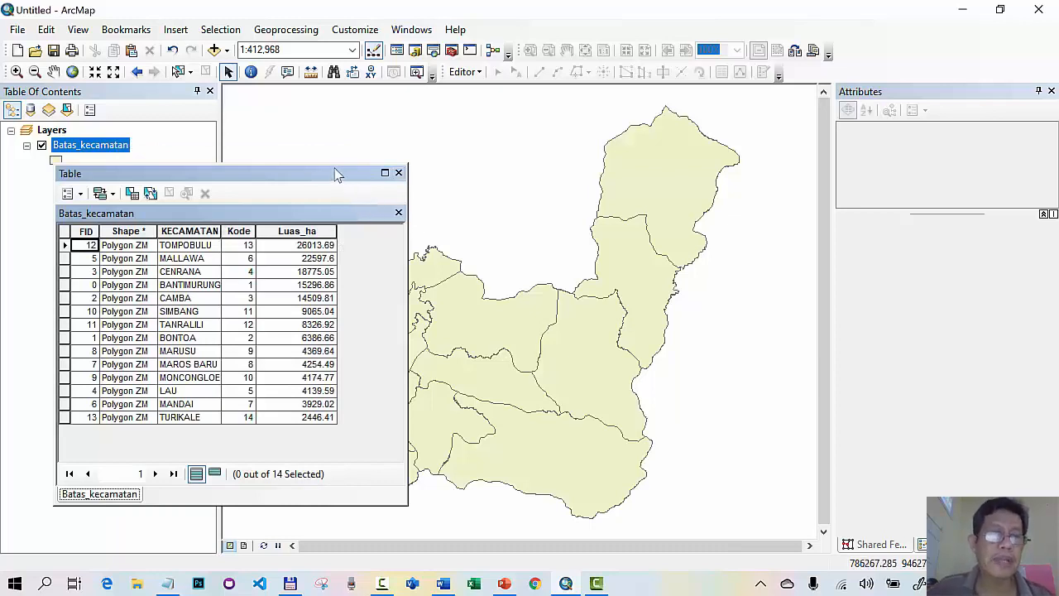
pyautogui.moveTo(365, 167); pyautogui.dragTo(457, 141)
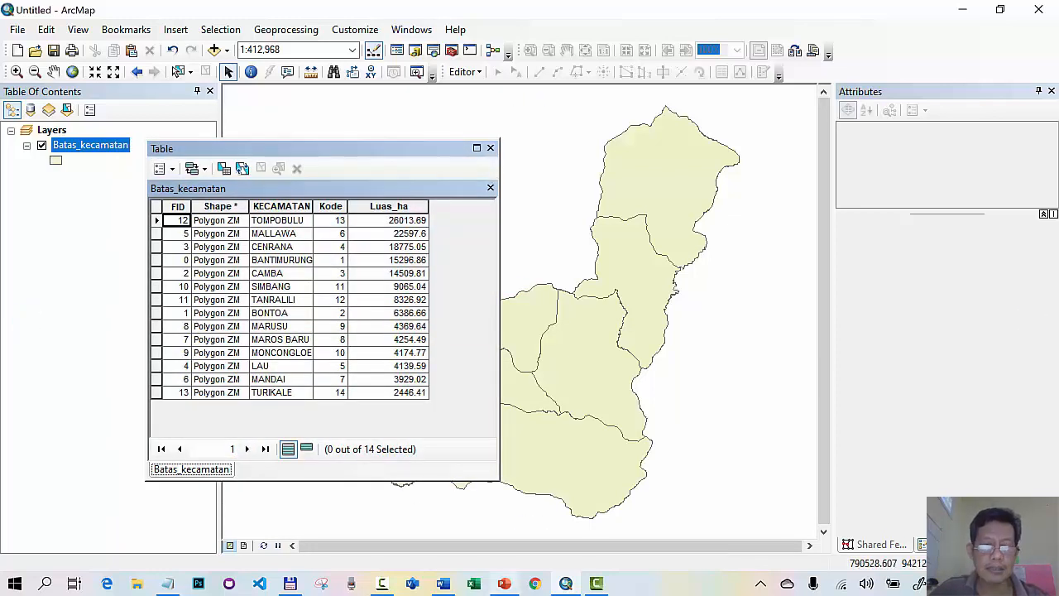
# Switch to Excel and open the recent workbook penduduk_maros in a maximized window.
pyautogui.click(474, 584)
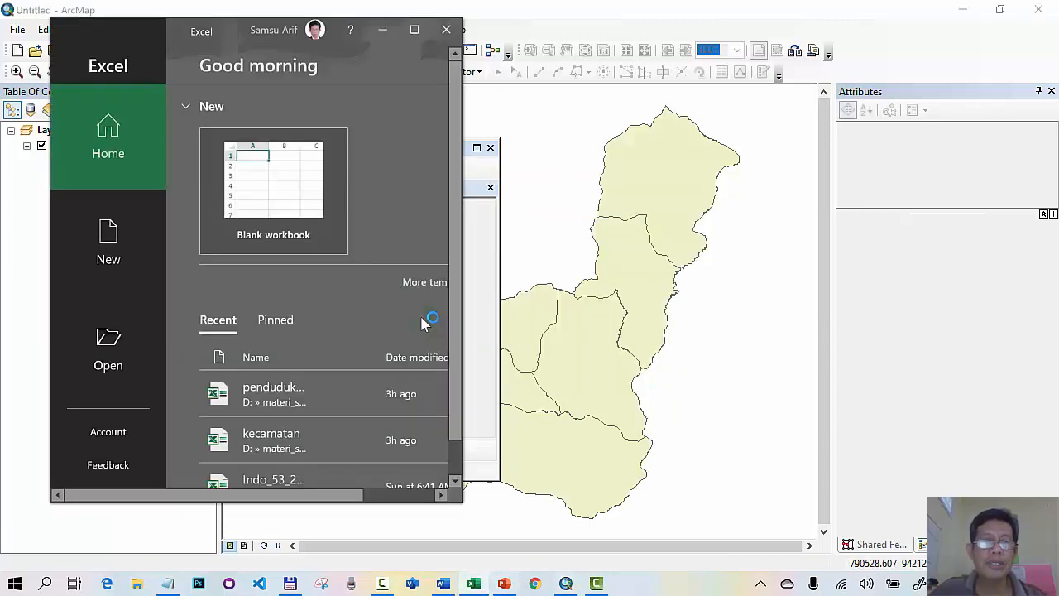
pyautogui.click(414, 29)
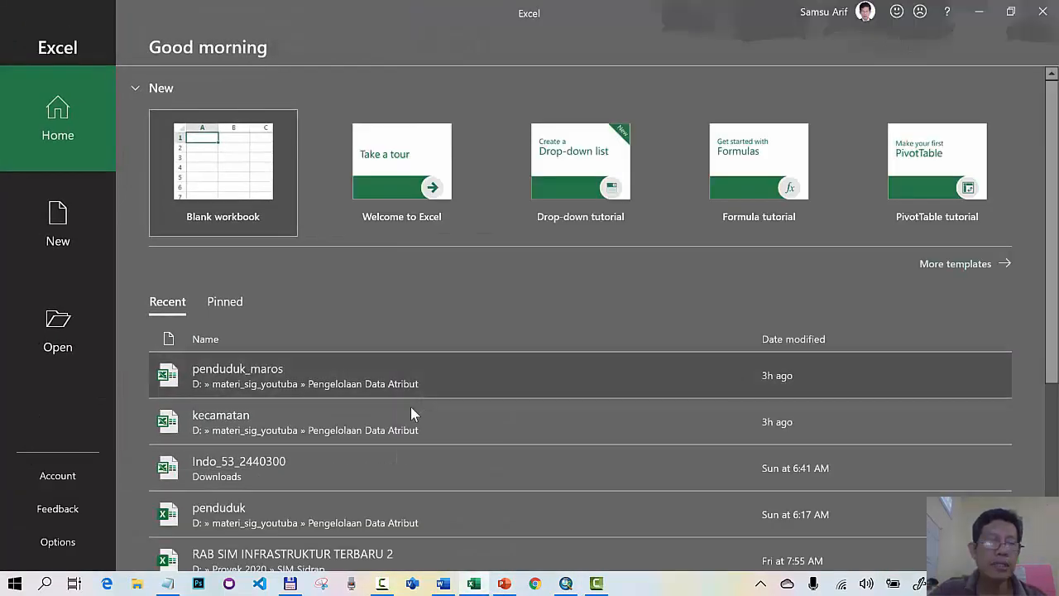
pyautogui.click(353, 385)
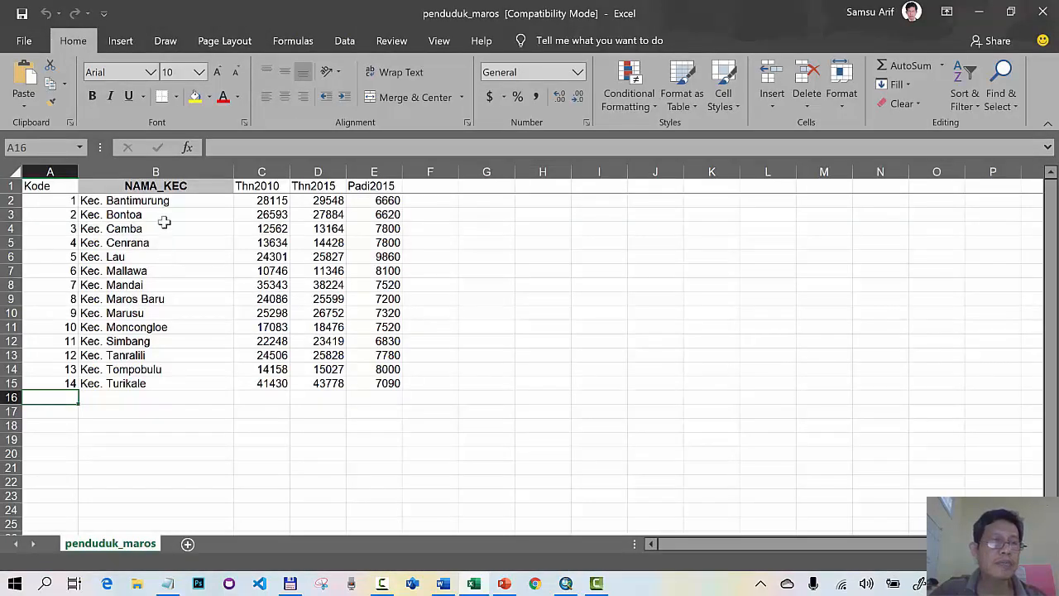
# Examine the Thn2010, Thn2015 and Padi2015 columns of penduduk_maros and close the workbook.
pyautogui.click(267, 169)
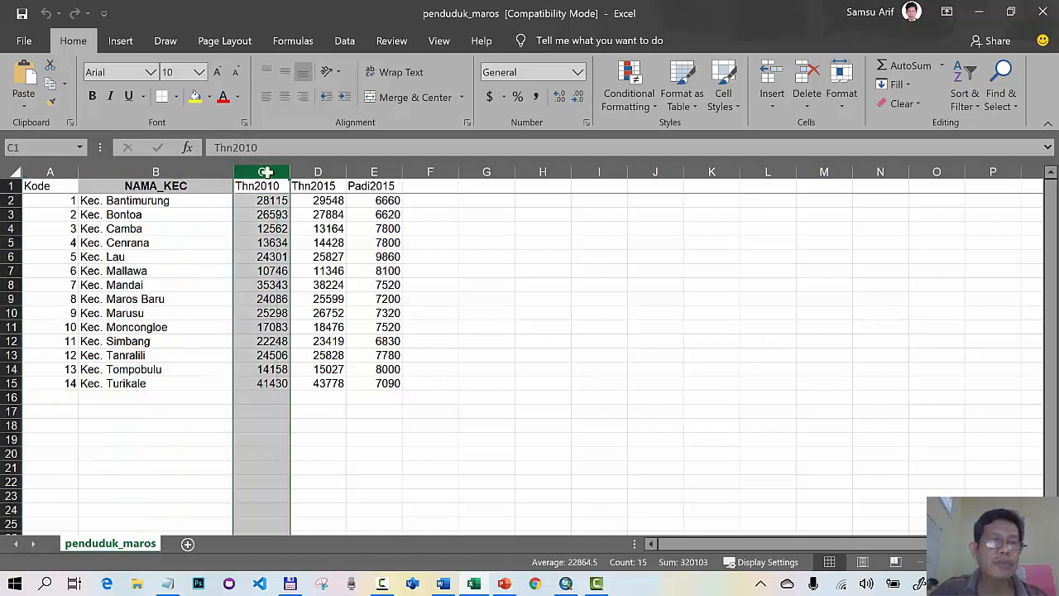
pyautogui.click(329, 169)
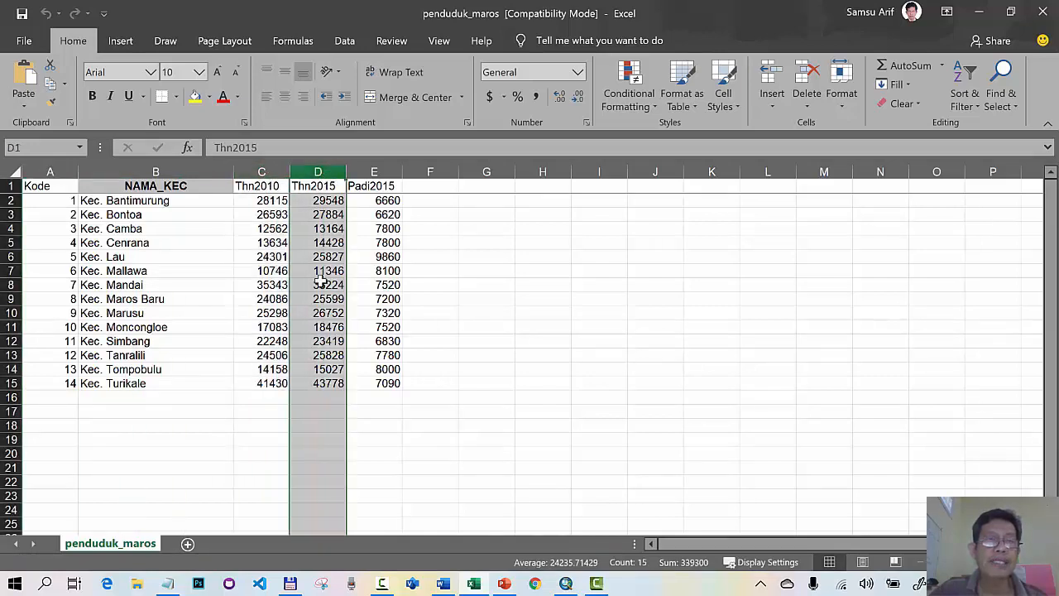
pyautogui.click(384, 170)
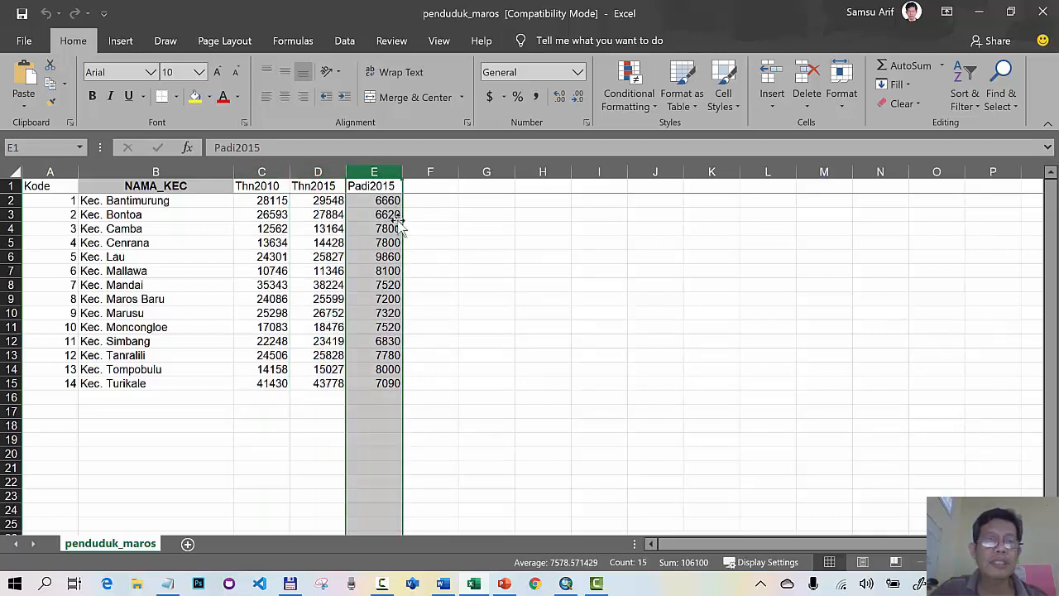
pyautogui.click(387, 203)
pyautogui.click(388, 216)
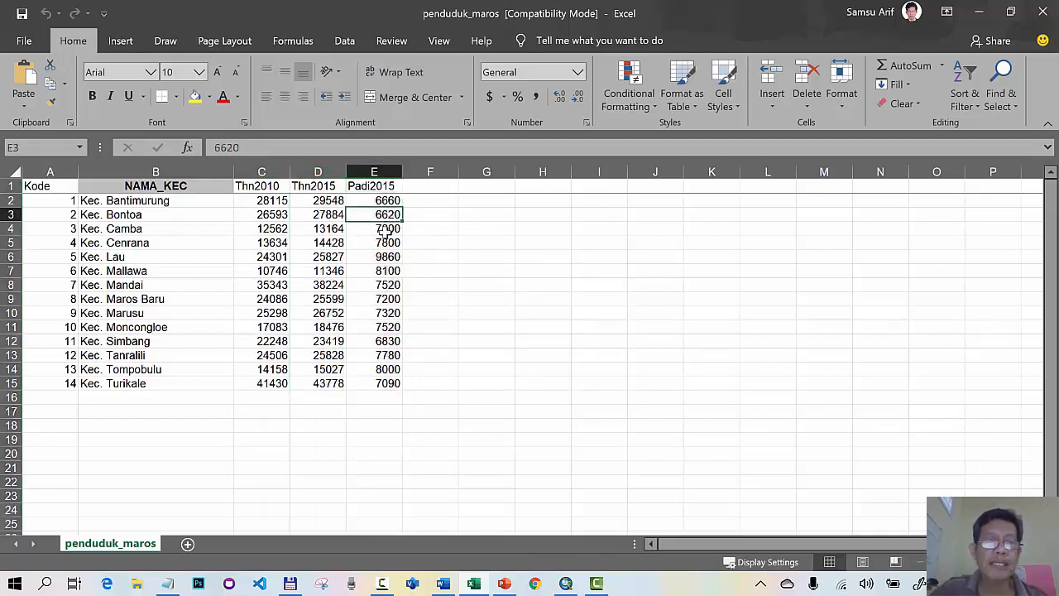
pyautogui.click(387, 230)
pyautogui.click(385, 243)
pyautogui.click(385, 257)
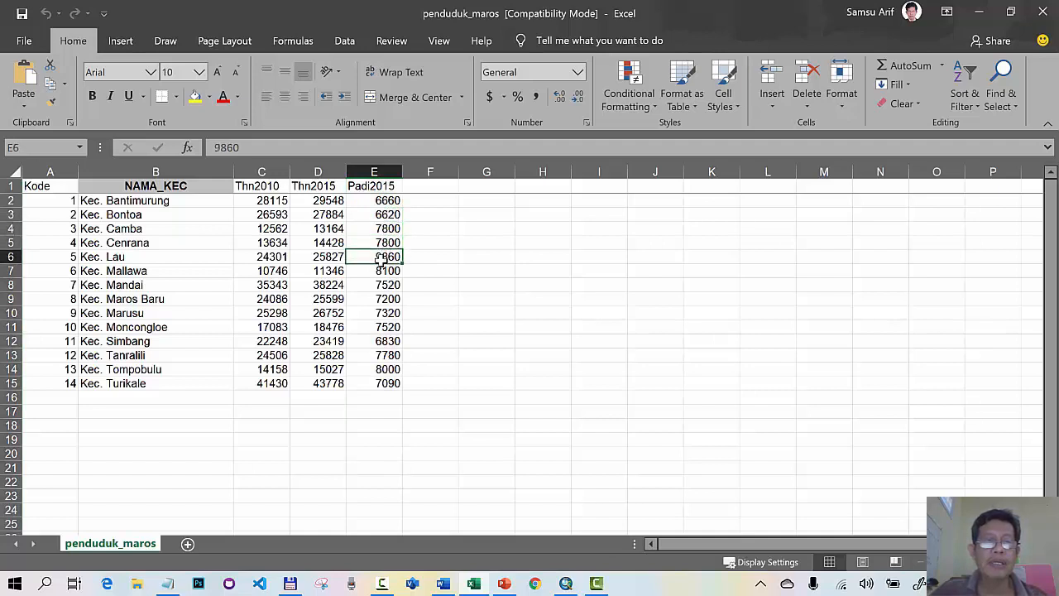
pyautogui.click(378, 272)
pyautogui.click(383, 284)
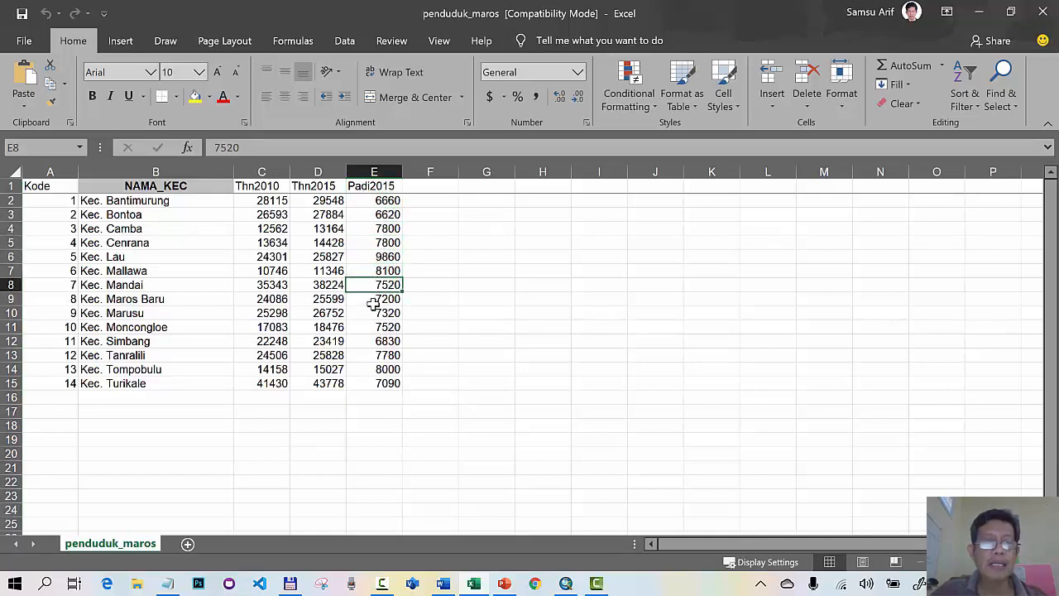
pyautogui.click(384, 299)
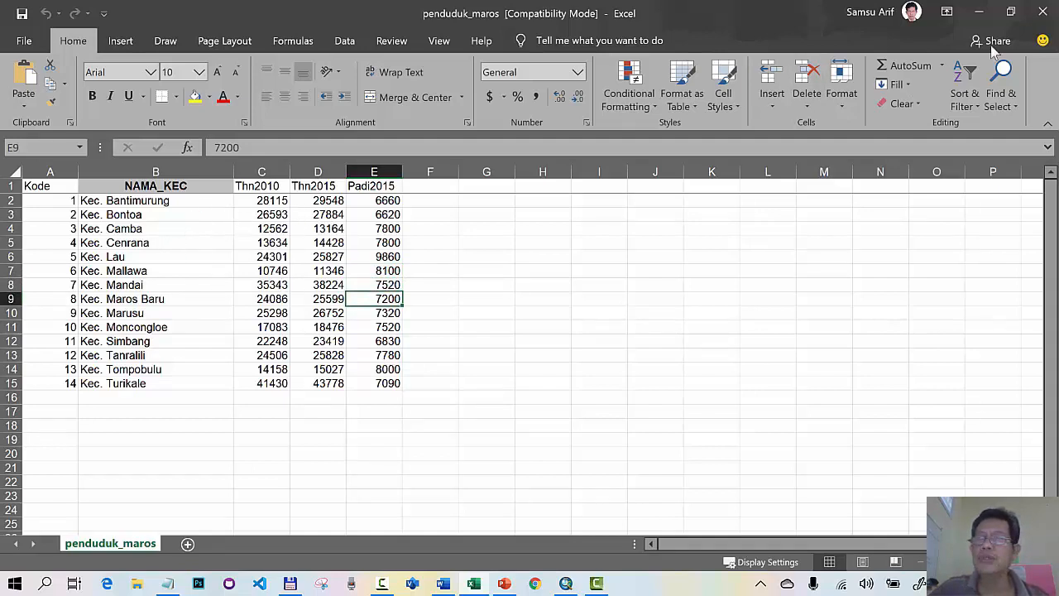
pyautogui.click(1041, 12)
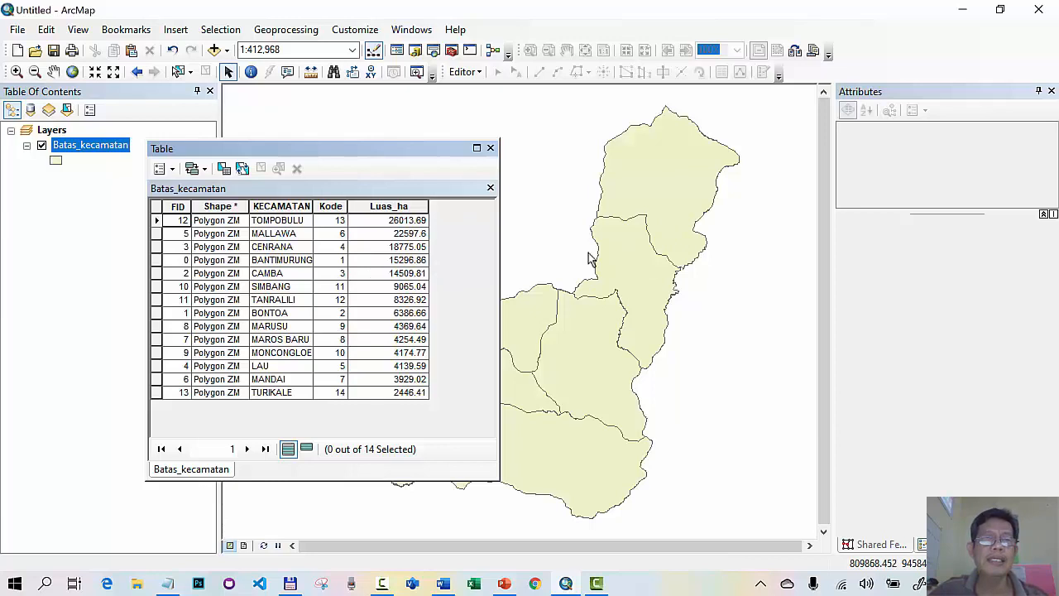
# Close the attribute table and start a table join on the Batas_kecamatan layer based on its Kode field.
pyautogui.click(491, 149)
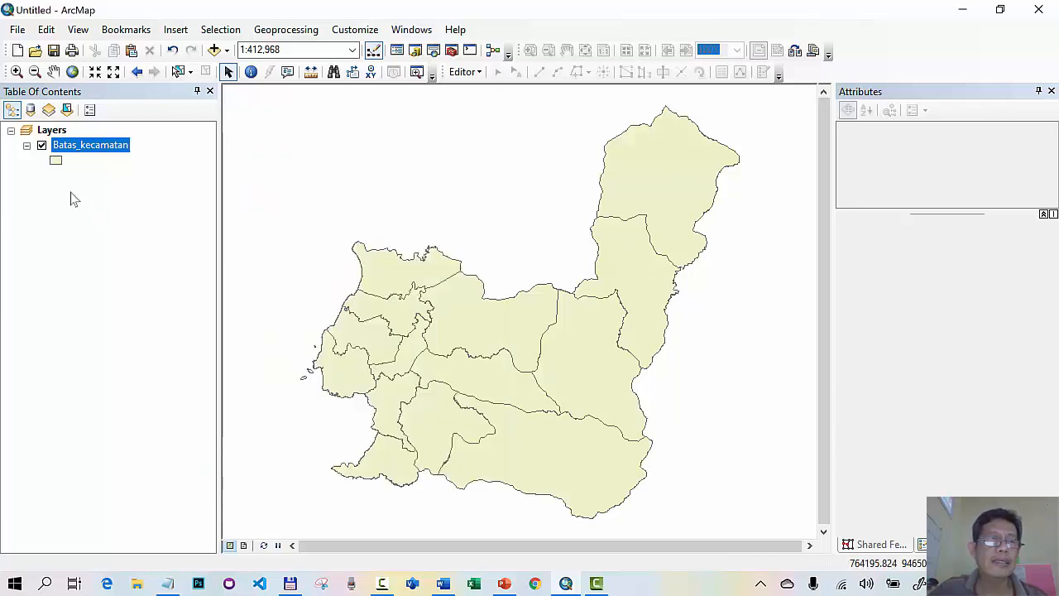
pyautogui.rightClick(109, 147)
pyautogui.moveTo(241, 213)
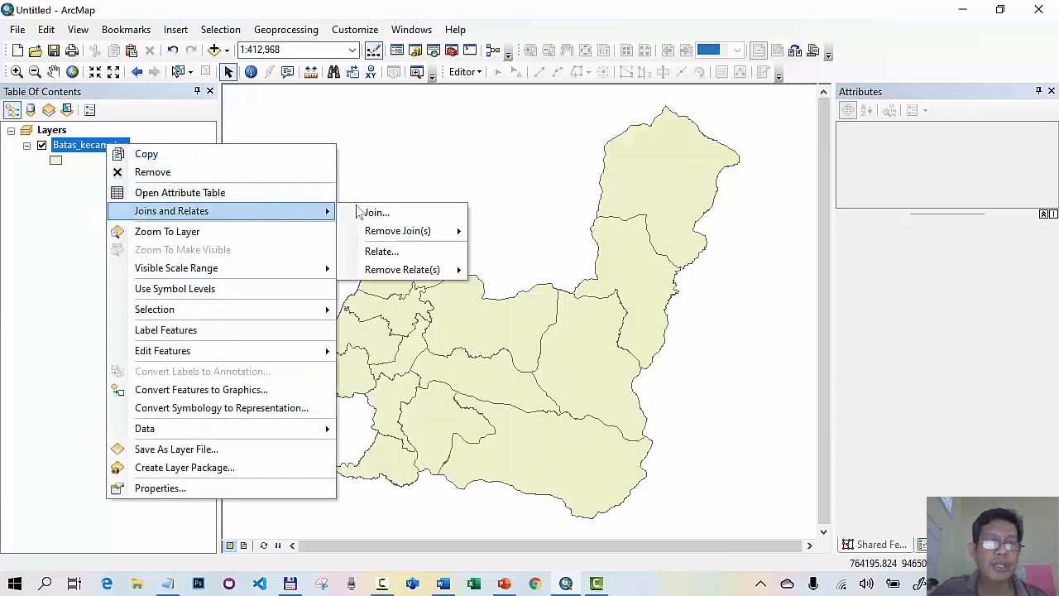
pyautogui.click(374, 213)
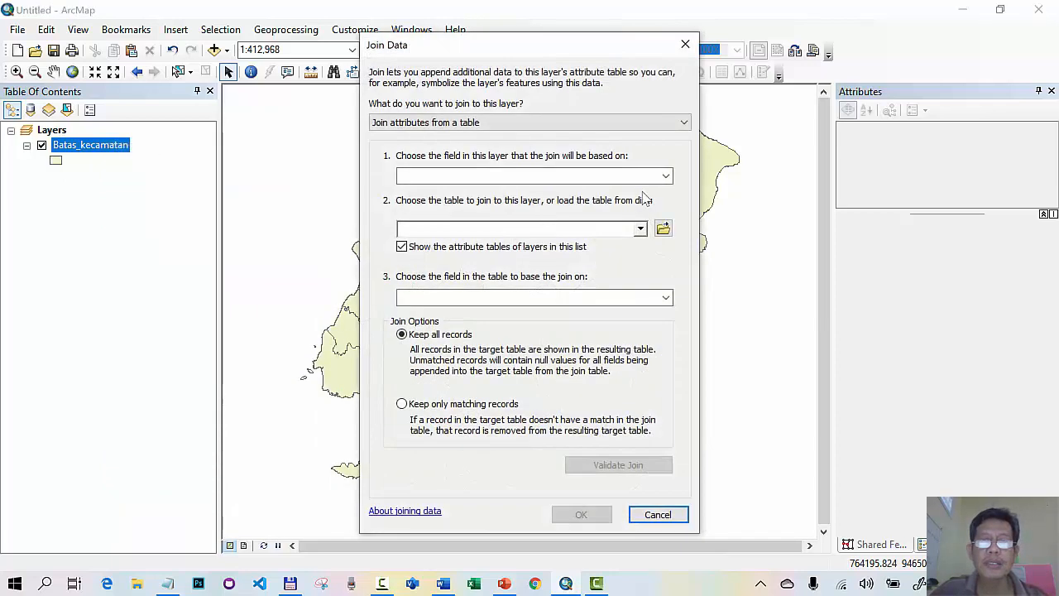
pyautogui.click(666, 175)
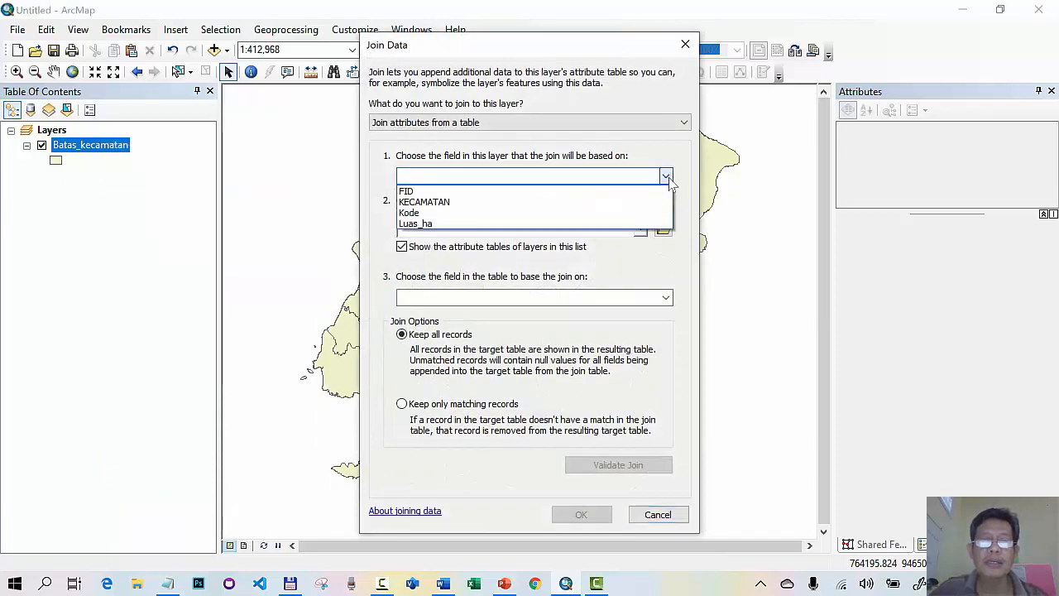
pyautogui.click(447, 213)
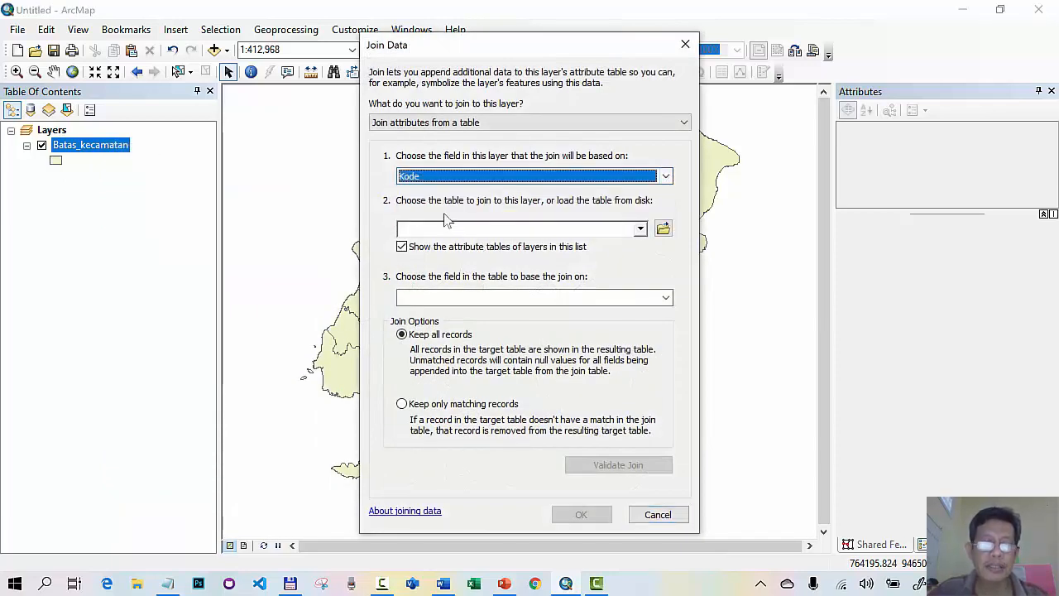
# Switch to Excel, check the Kode and NAMA_KEC columns of the recent workbook penduduk_maros, and close it.
pyautogui.click(474, 585)
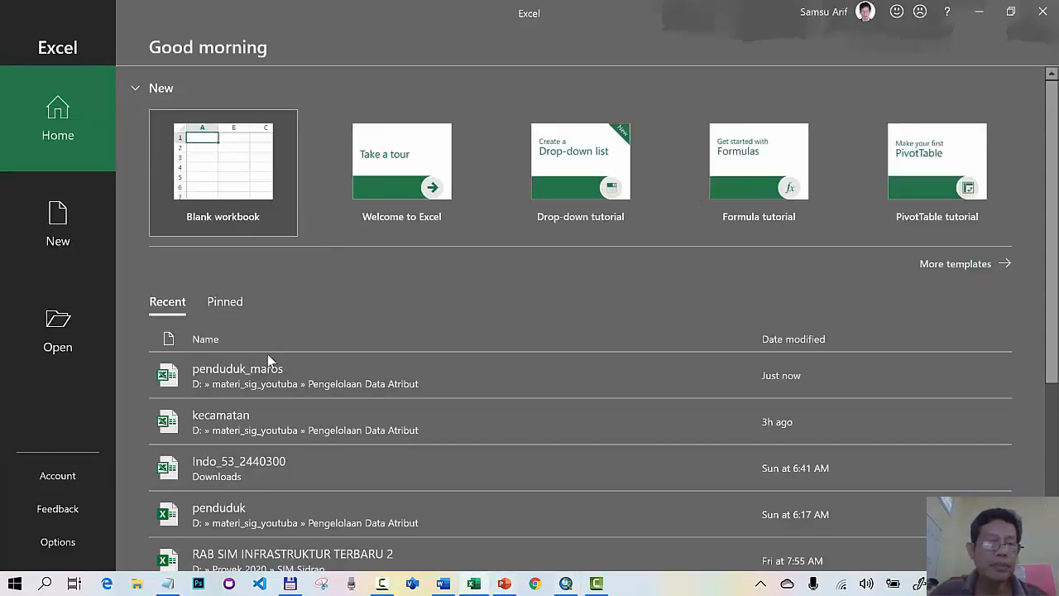
pyautogui.click(265, 375)
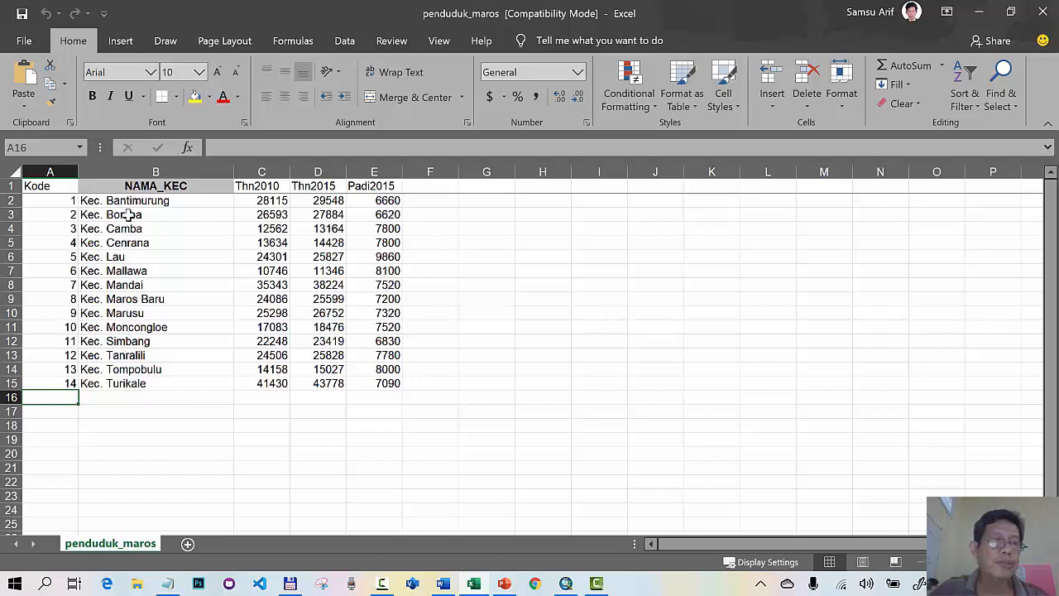
pyautogui.click(1043, 13)
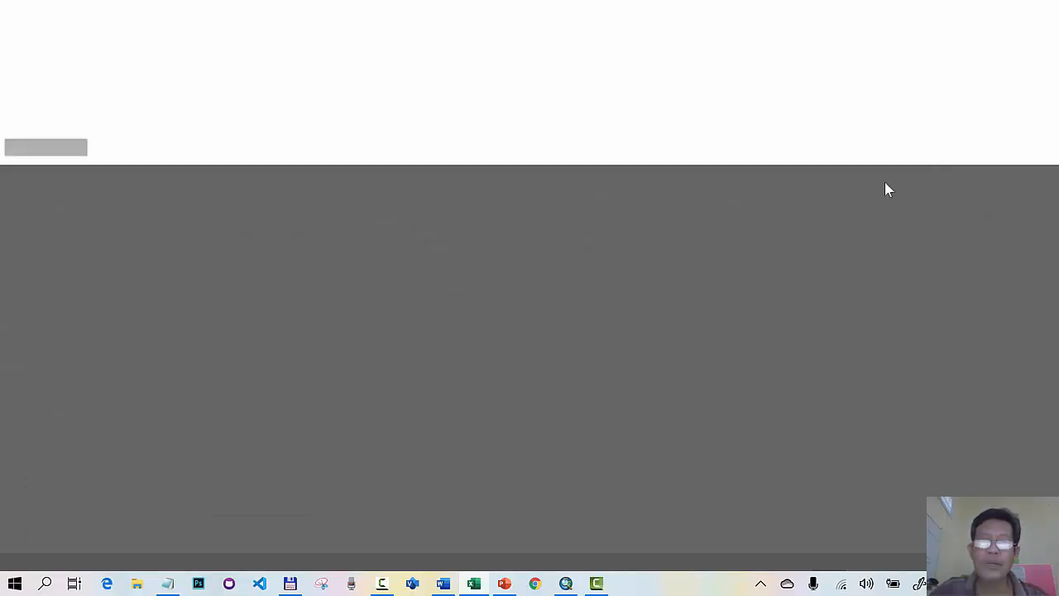
# Cancel the pending join in ArcMap and check the KECAMATAN and Kode columns in the Batas_kecamatan attribute table.
pyautogui.click(685, 44)
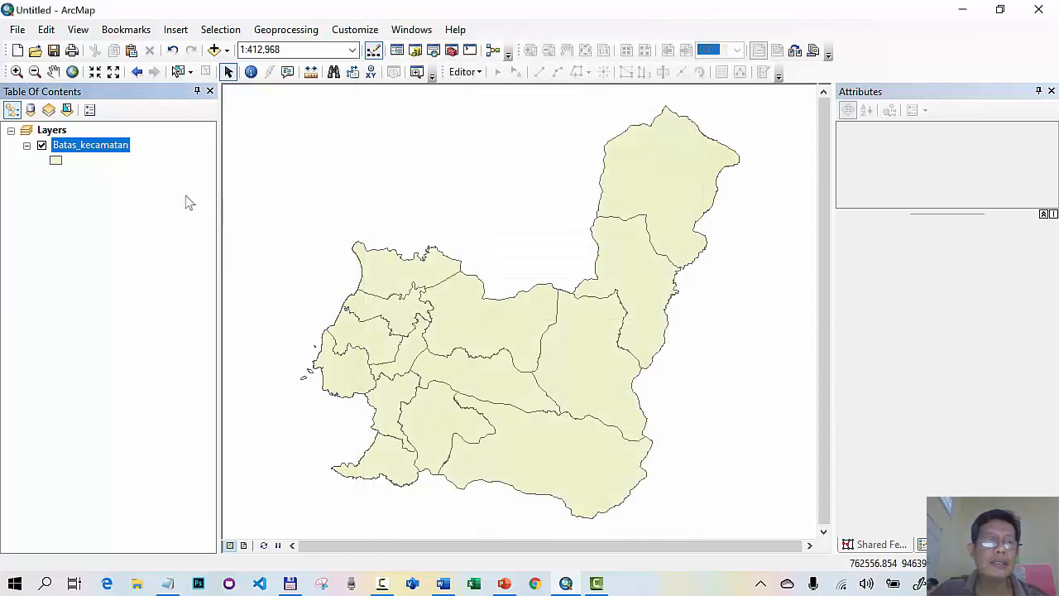
pyautogui.rightClick(120, 156)
pyautogui.click(165, 195)
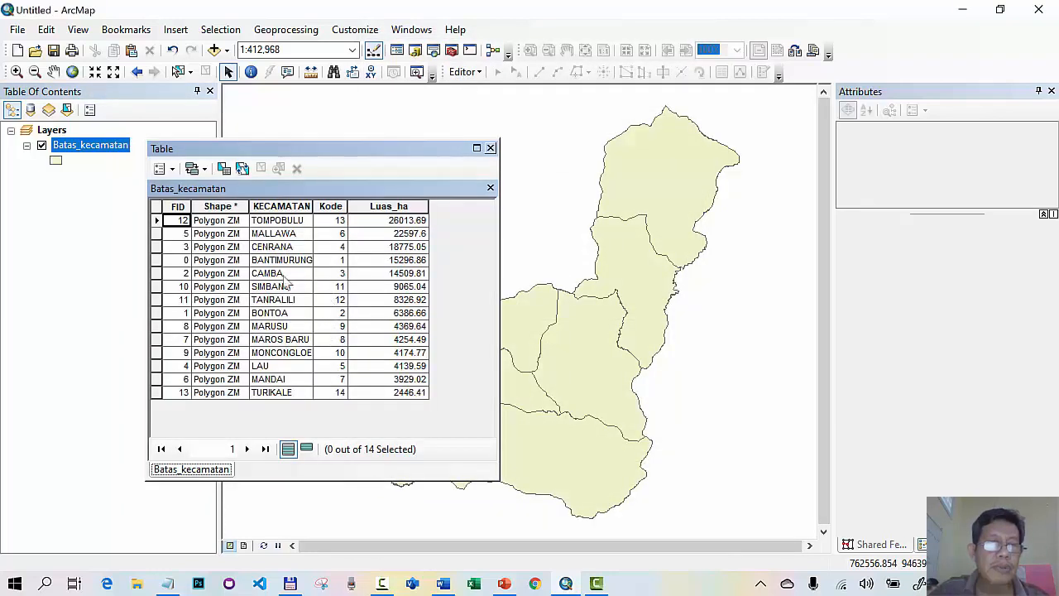
pyautogui.click(270, 261)
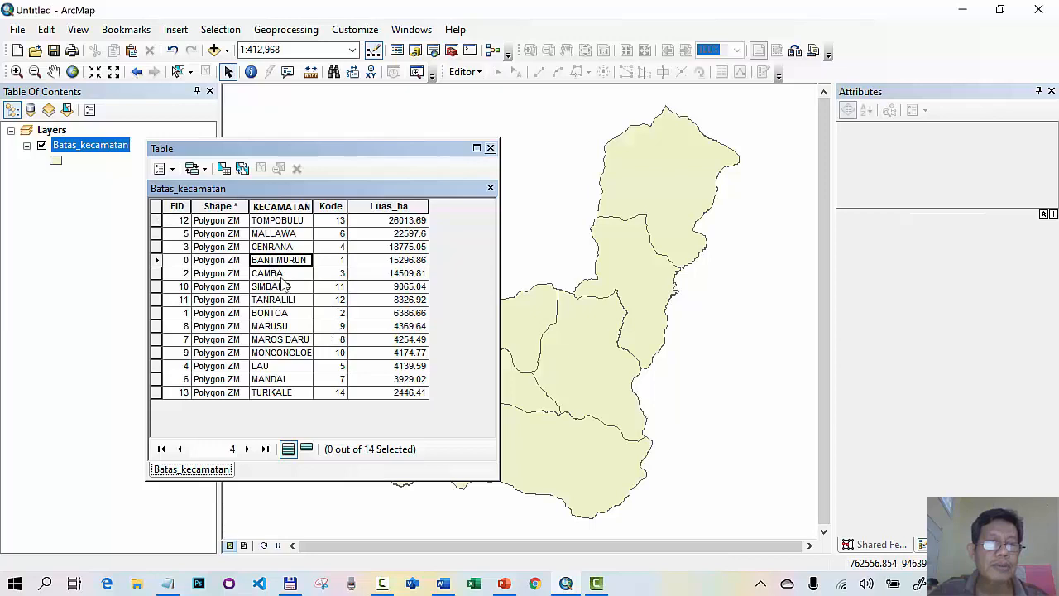
pyautogui.click(339, 313)
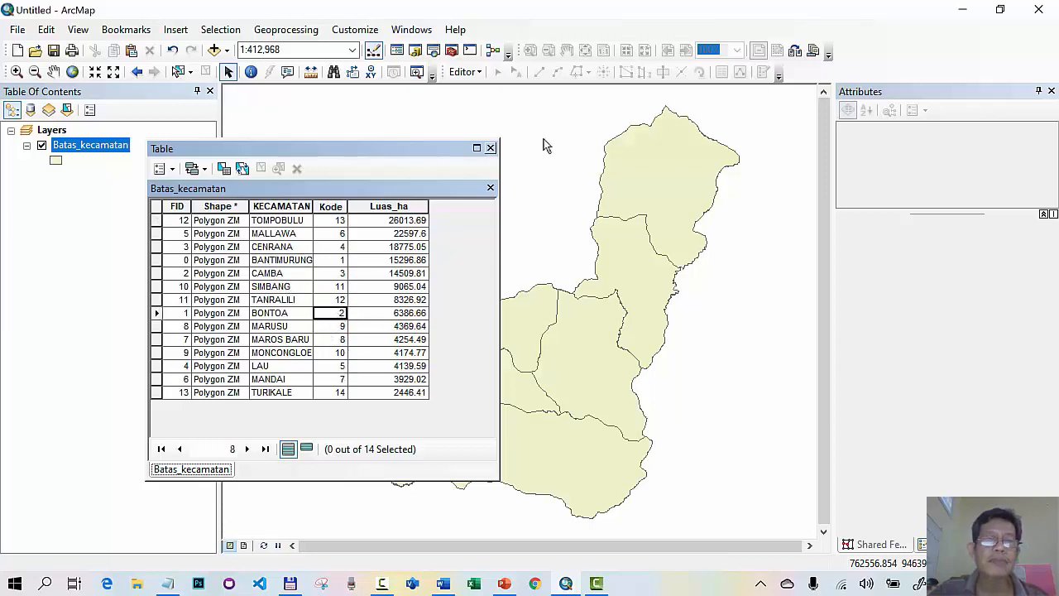
pyautogui.click(490, 148)
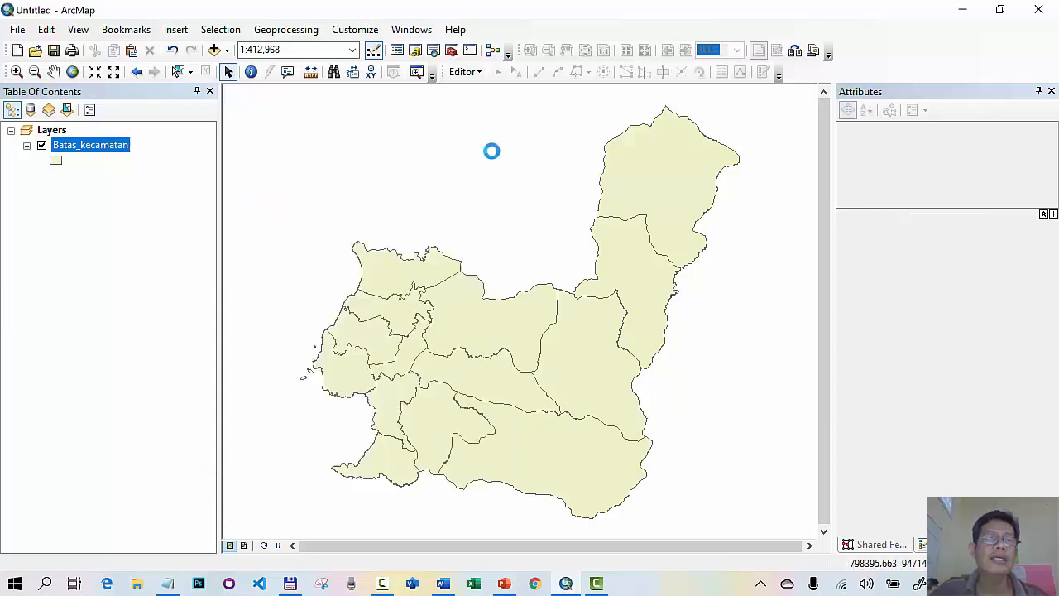
# Join the penduduk_maros$ sheet of penduduk_maros.xls to the Batas_kecamatan layer, matching Kode to Kode and keeping all records.
pyautogui.rightClick(121, 152)
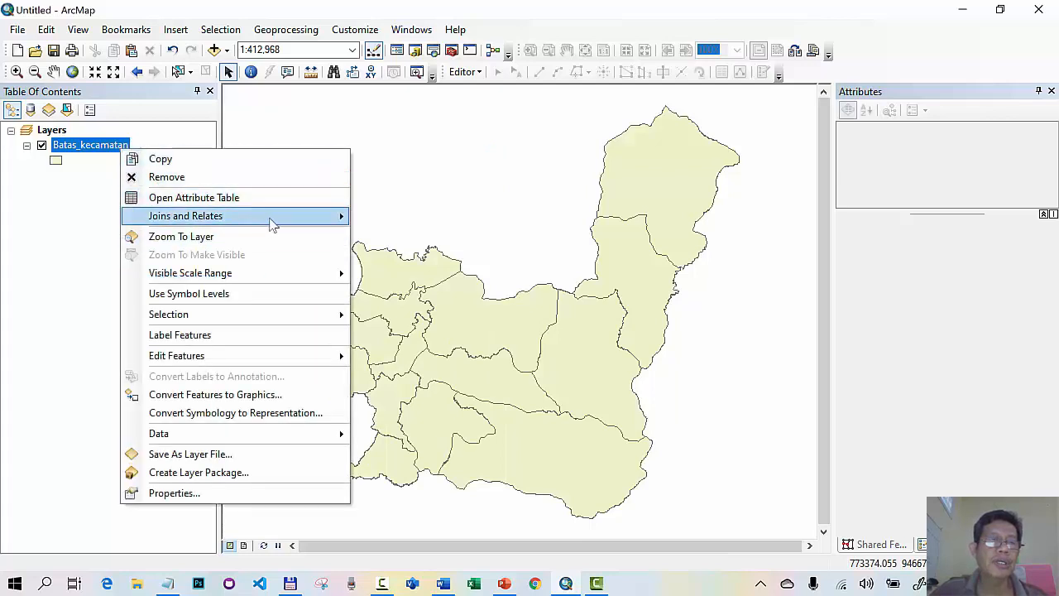
pyautogui.moveTo(313, 217)
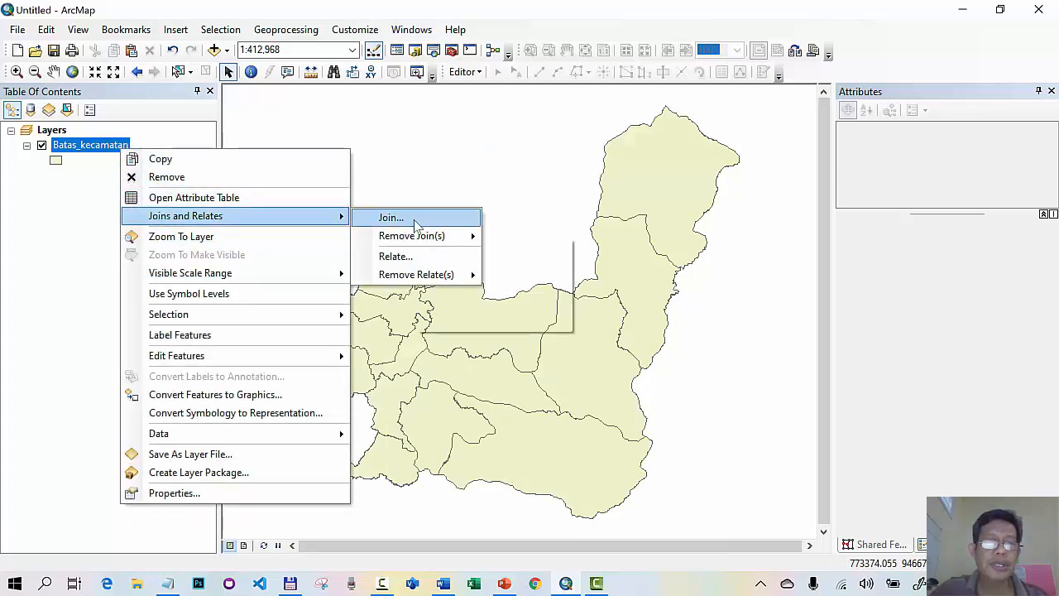
pyautogui.click(417, 218)
pyautogui.click(663, 178)
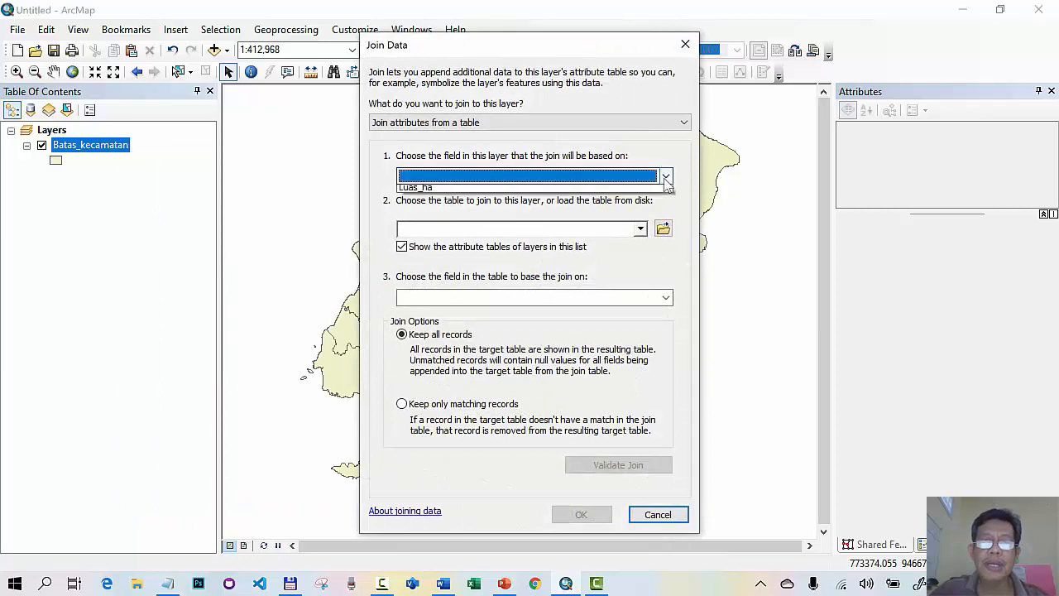
pyautogui.click(439, 213)
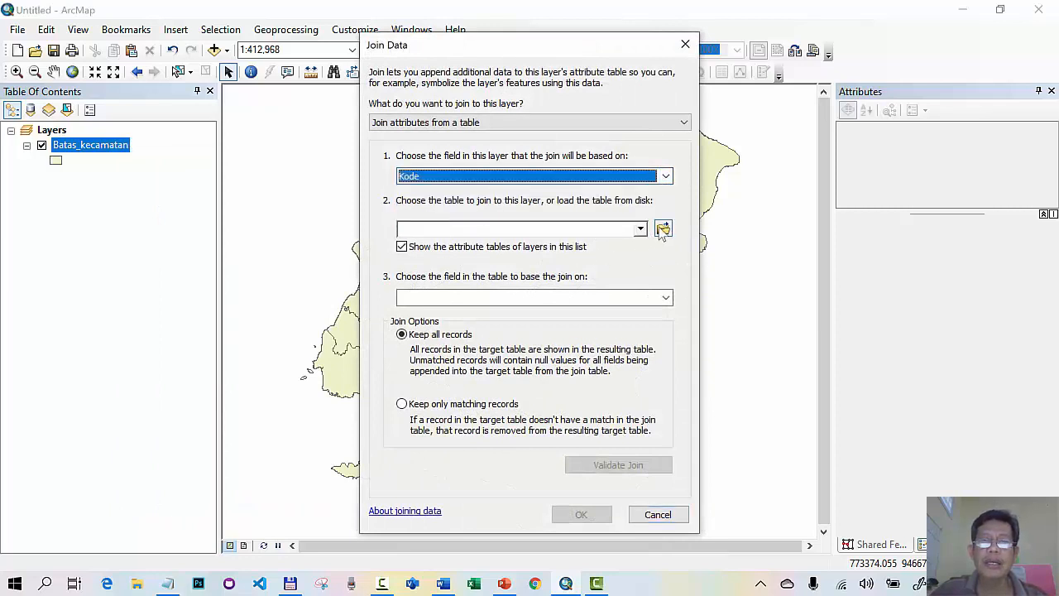
pyautogui.click(663, 230)
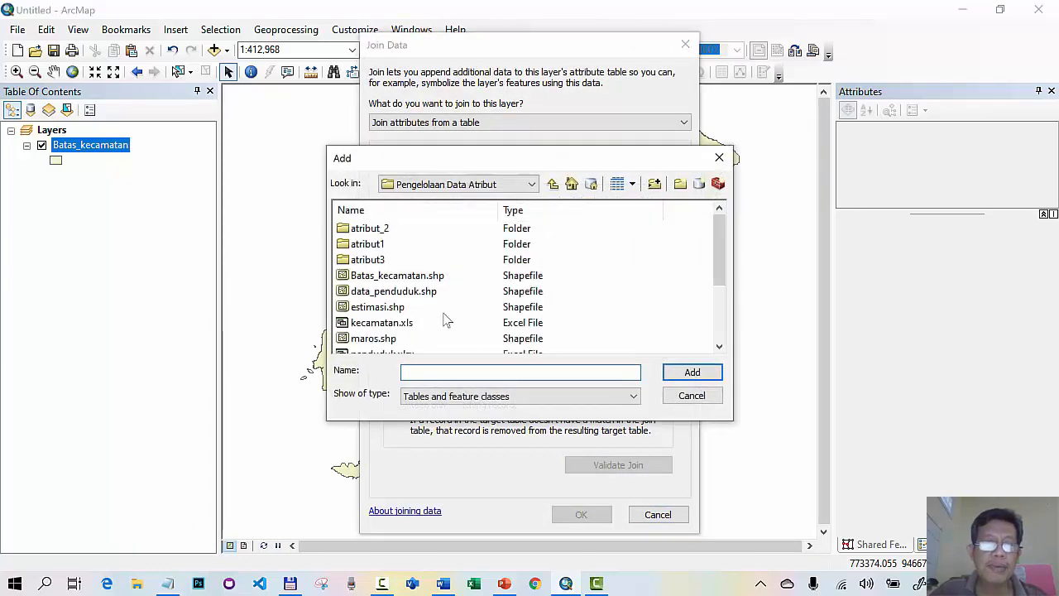
pyautogui.scroll(-2, 442, 322)
pyautogui.doubleClick(413, 311)
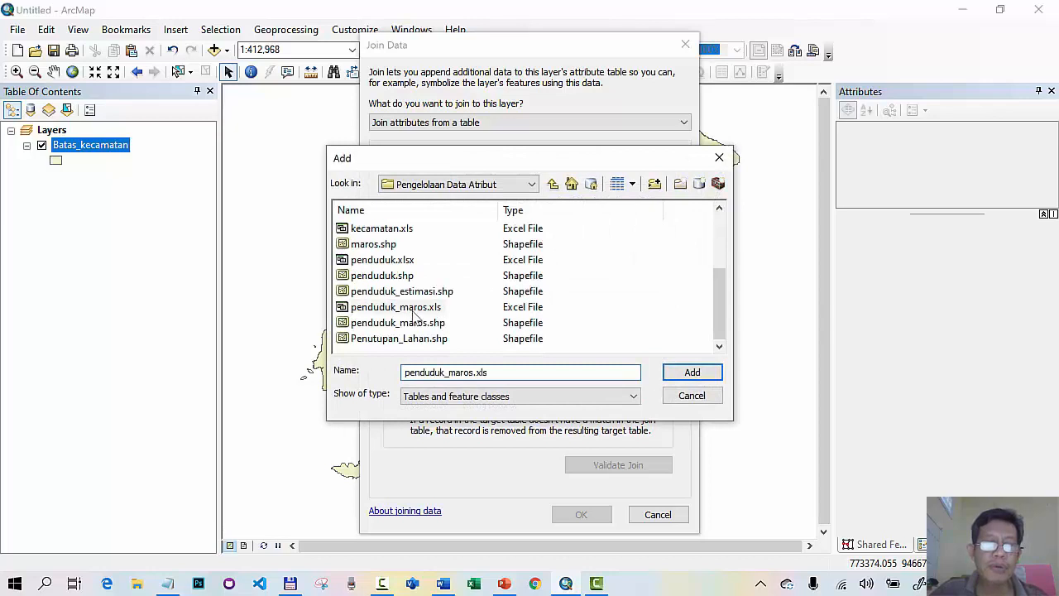
pyautogui.doubleClick(389, 228)
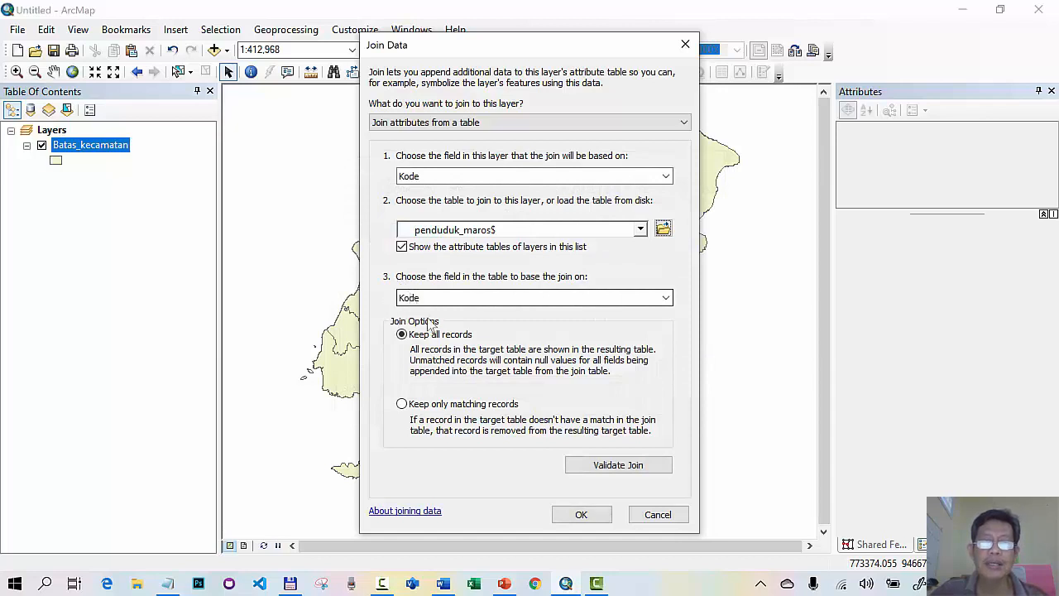
pyautogui.click(582, 515)
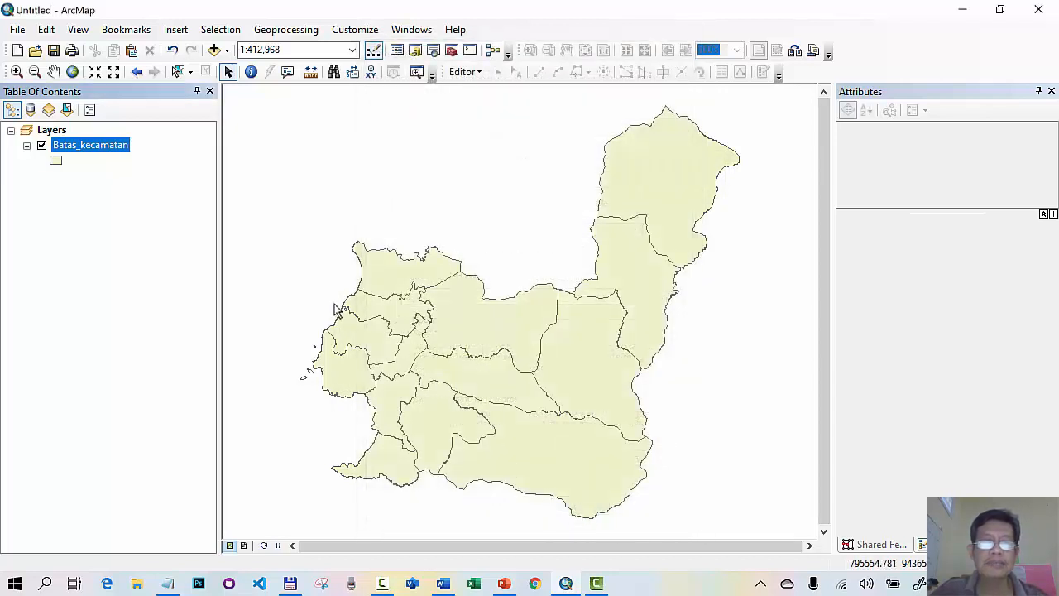
# Examine the joined columns through Padi2015 in the Batas_kecamatan attribute table and close it.
pyautogui.rightClick(106, 149)
pyautogui.click(148, 192)
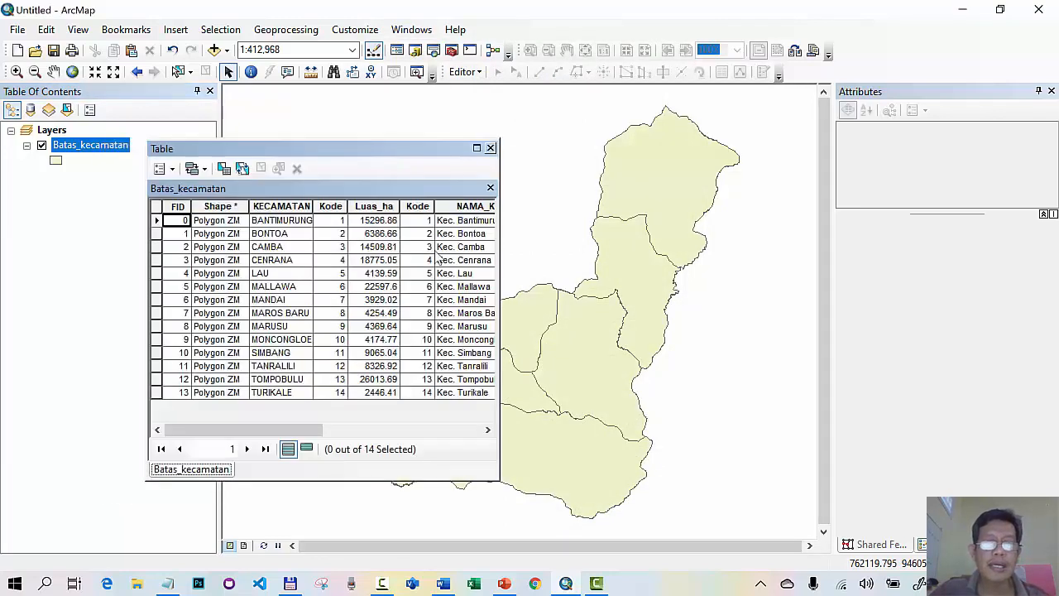
pyautogui.moveTo(305, 430); pyautogui.dragTo(468, 430)
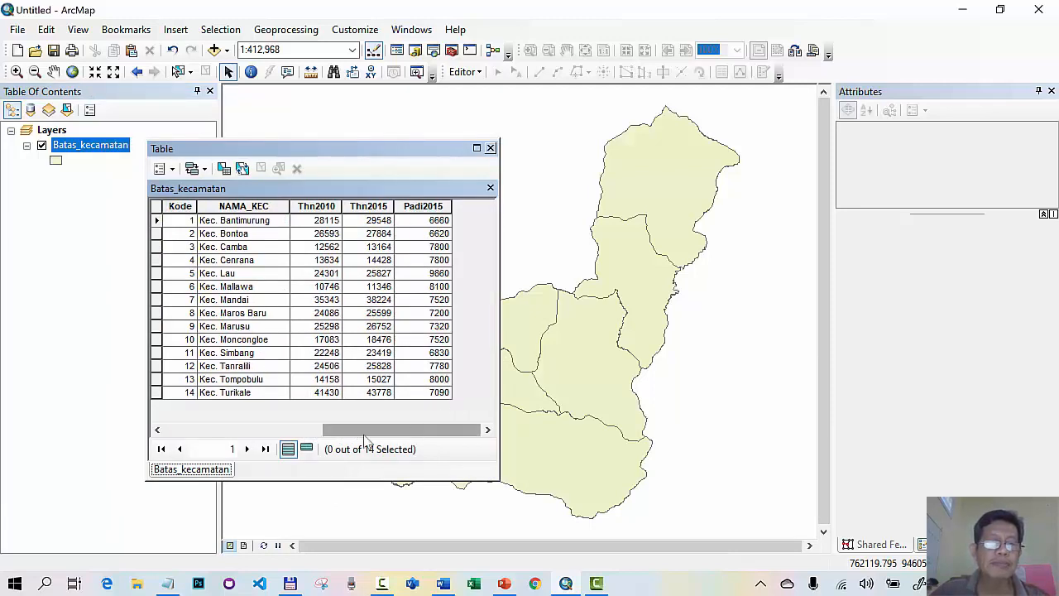
pyautogui.moveTo(368, 430); pyautogui.dragTo(213, 432)
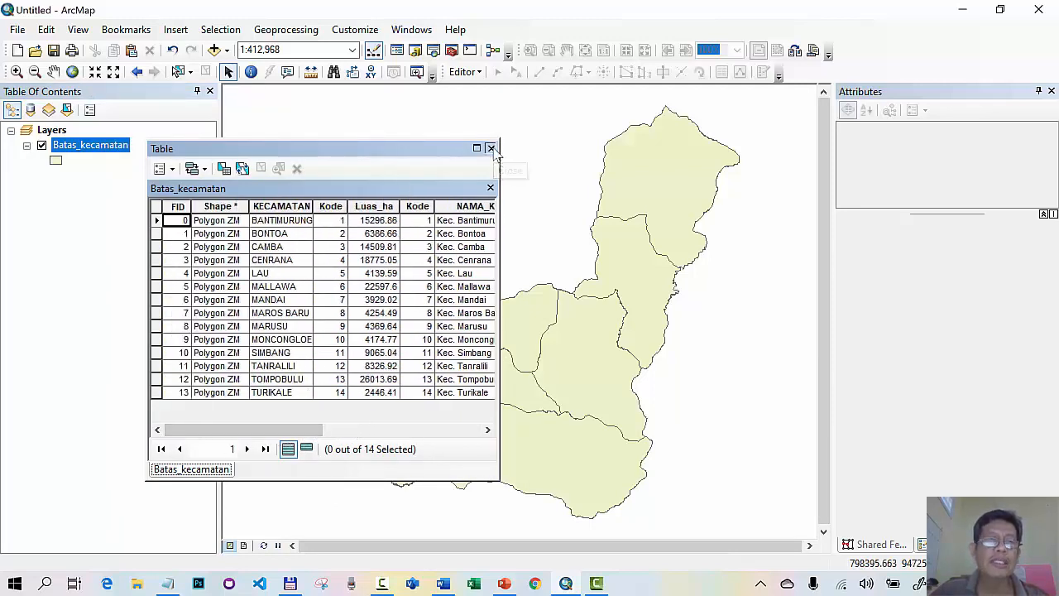
pyautogui.click(491, 148)
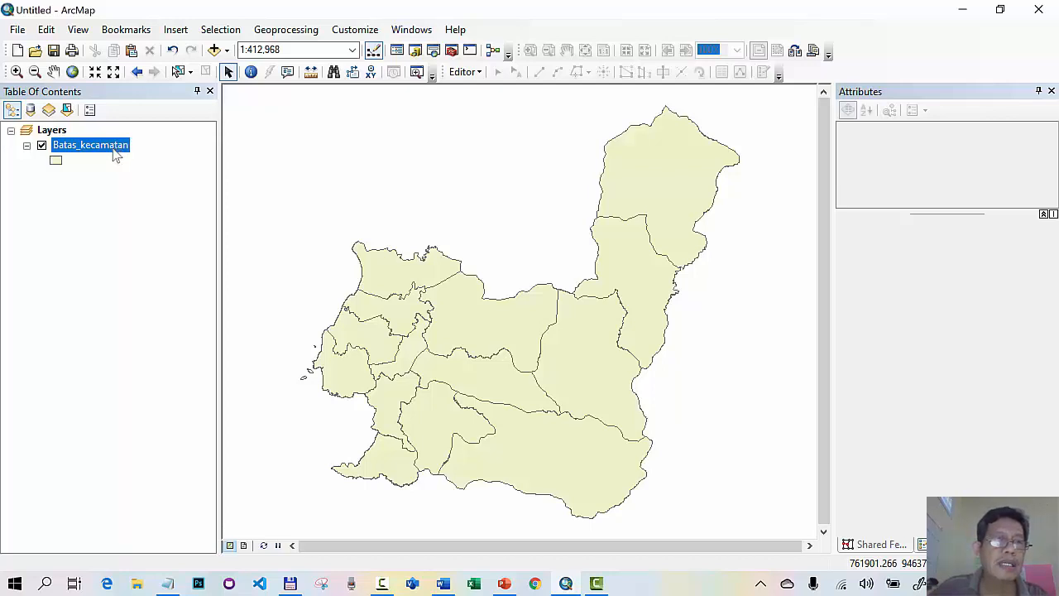
# Export all features of Batas_kecamatan to the shapefile data_penduduk, replacing the existing file, and add it to the map as a layer.
pyautogui.rightClick(116, 156)
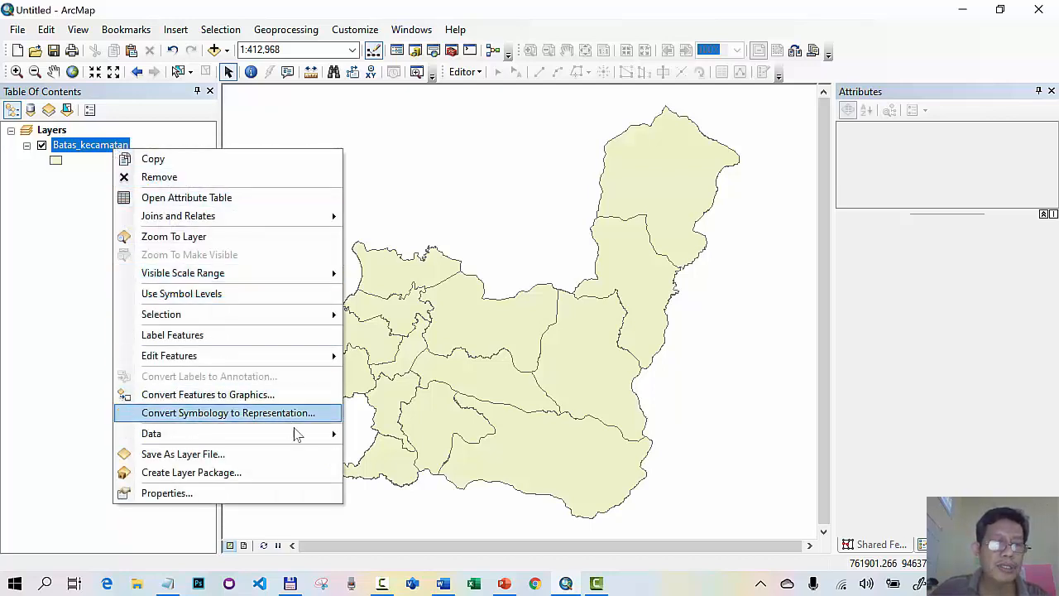
pyautogui.moveTo(298, 434)
pyautogui.click(397, 453)
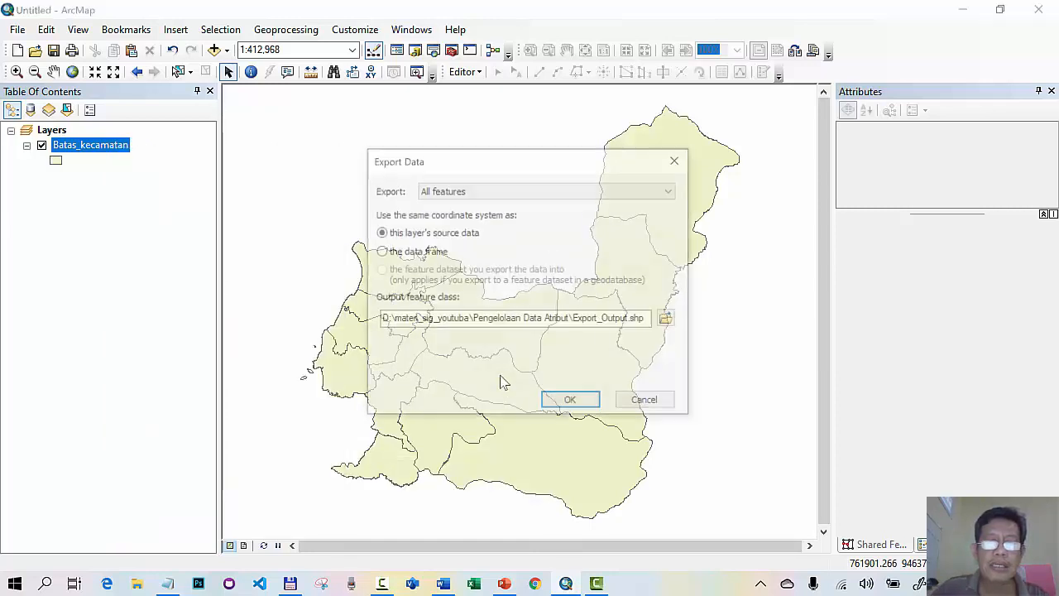
pyautogui.click(665, 318)
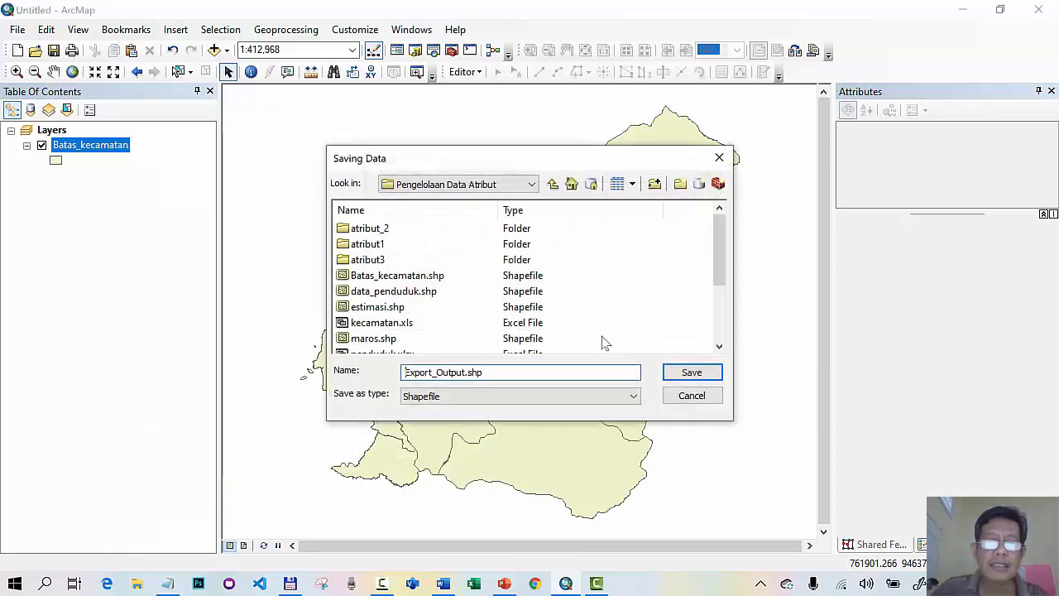
pyautogui.moveTo(721, 267); pyautogui.dragTo(721, 323)
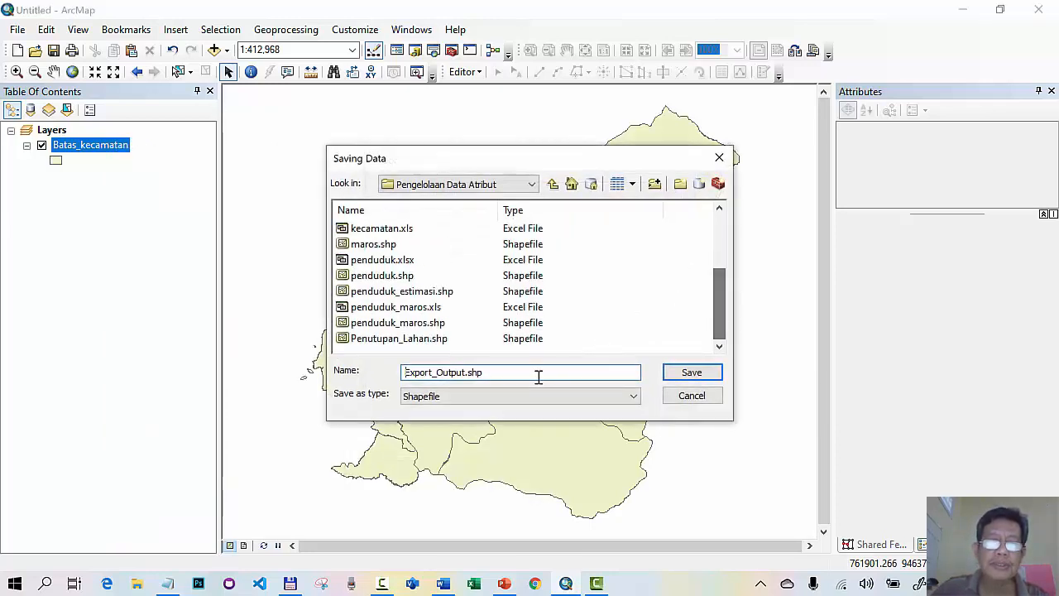
pyautogui.doubleClick(451, 382)
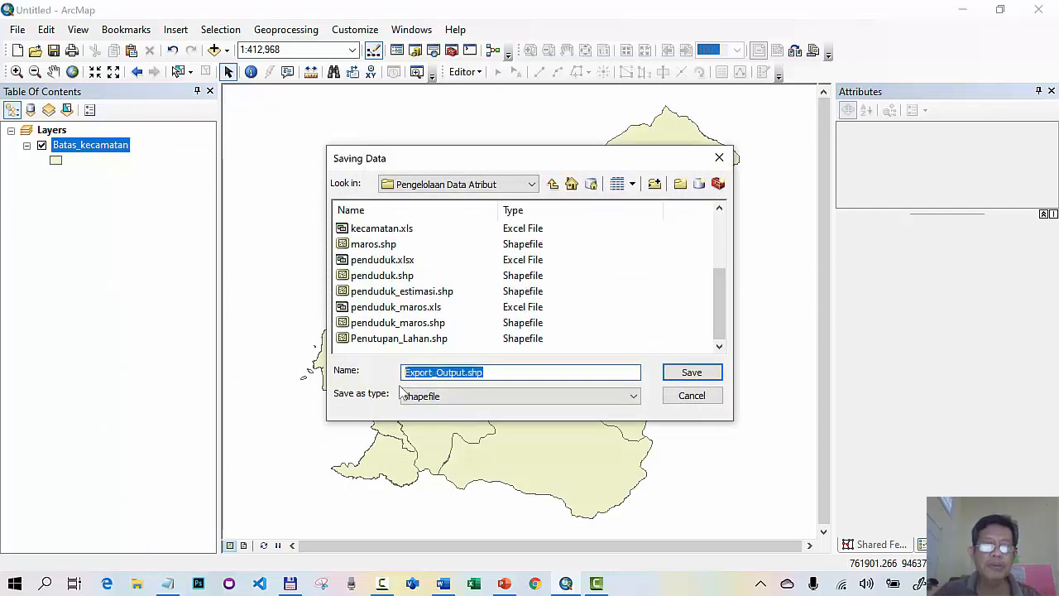
pyautogui.write('data_penduduk')
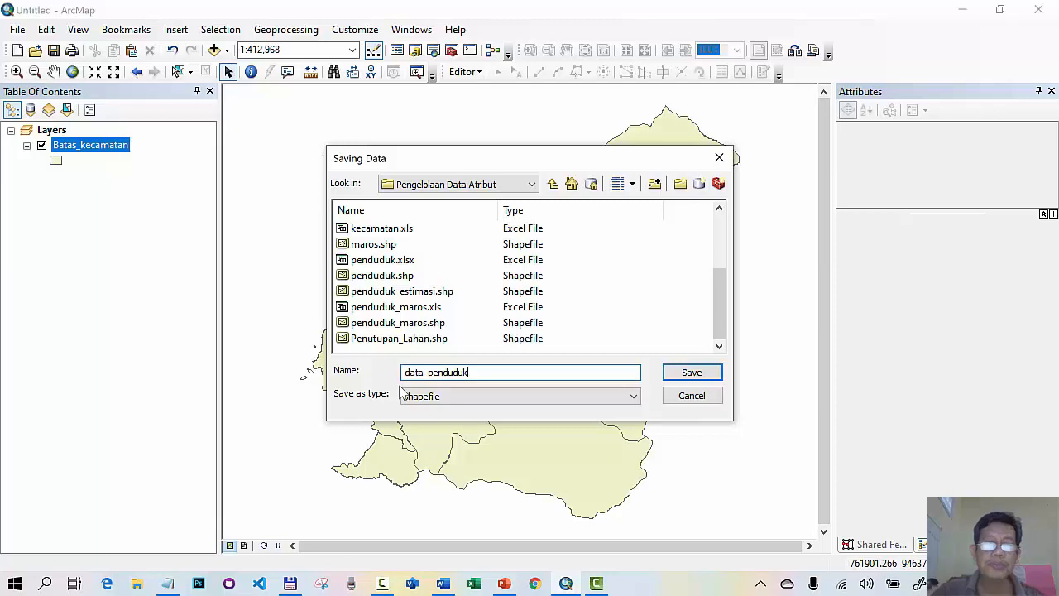
pyautogui.click(682, 377)
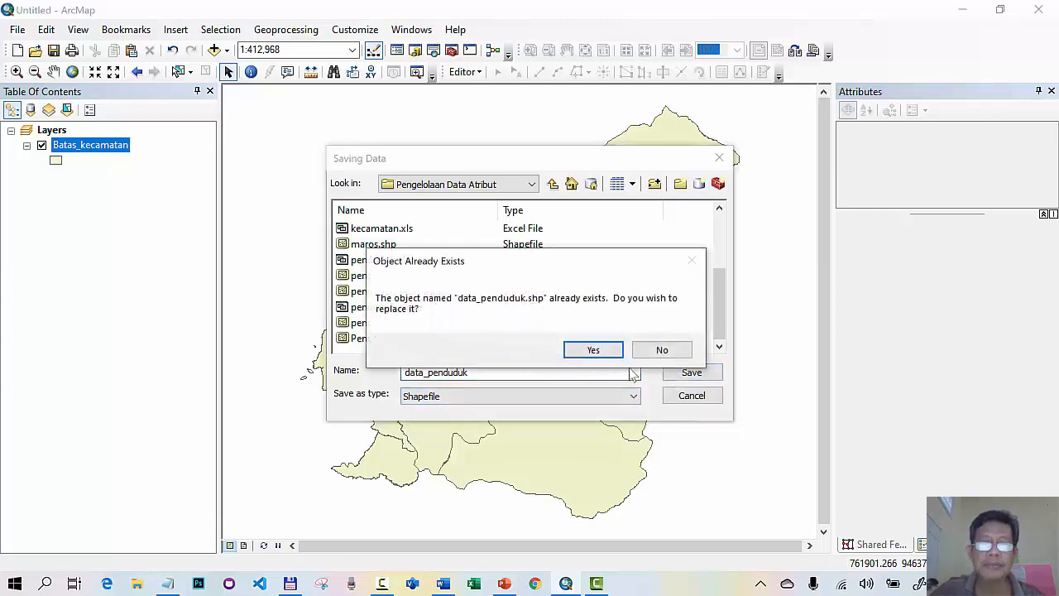
pyautogui.click(596, 349)
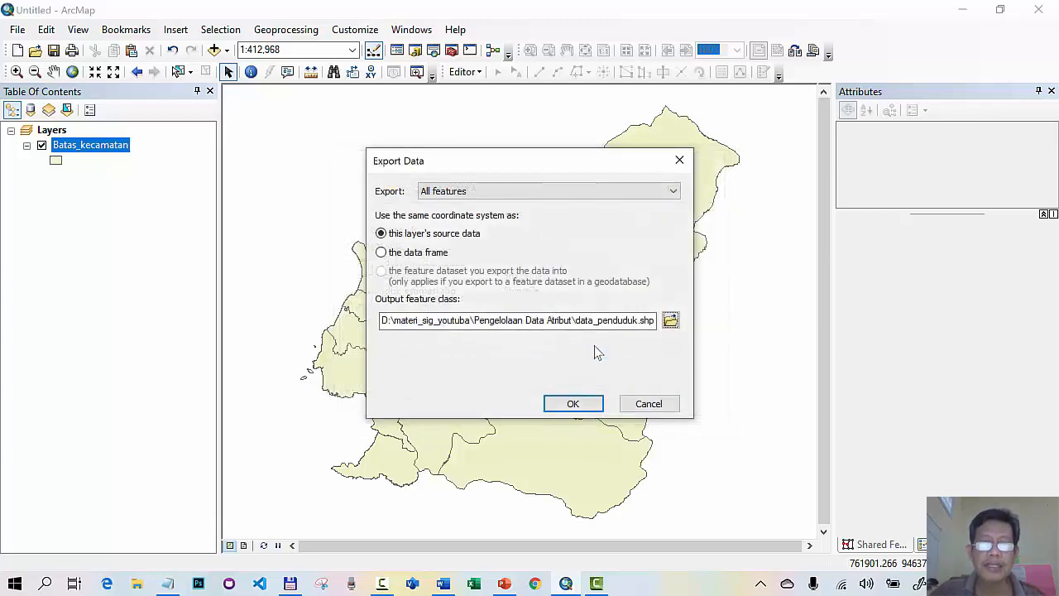
pyautogui.click(574, 403)
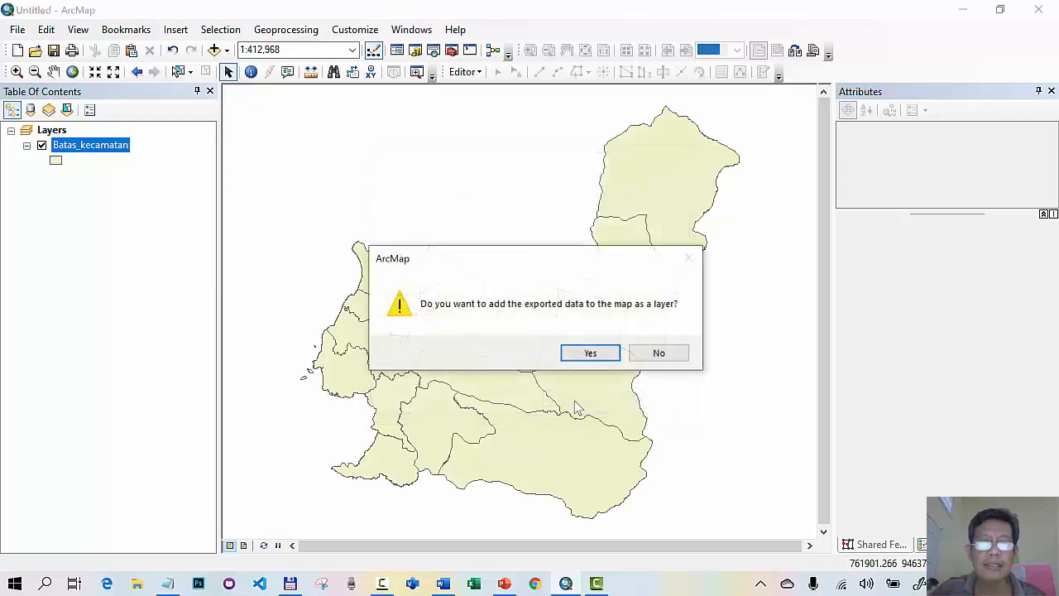
pyautogui.click(595, 354)
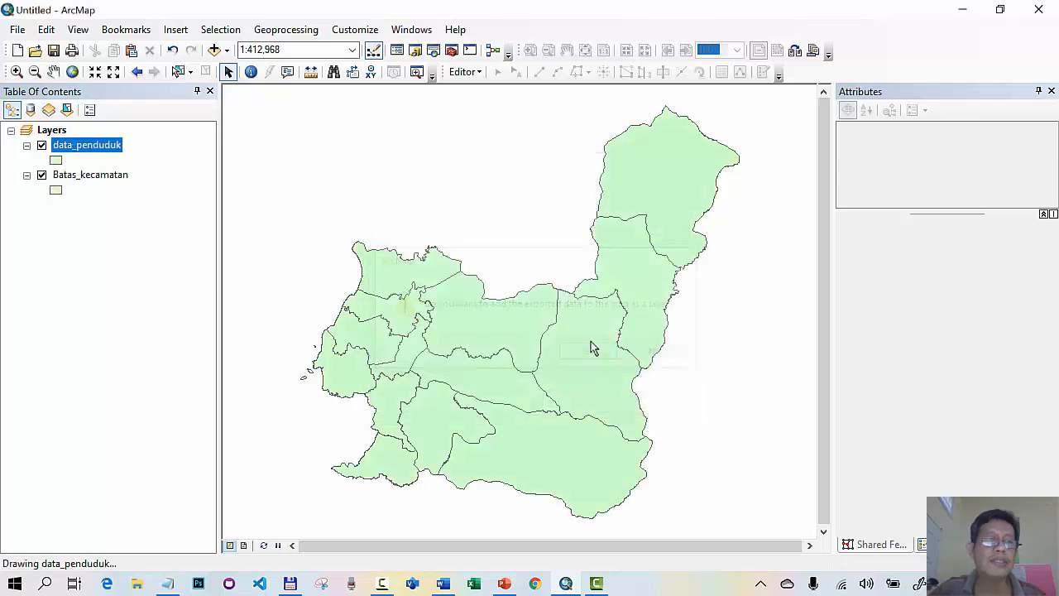
# Remove the Batas_kecamatan layer from the map.
pyautogui.click(116, 177)
pyautogui.rightClick(114, 175)
pyautogui.click(145, 205)
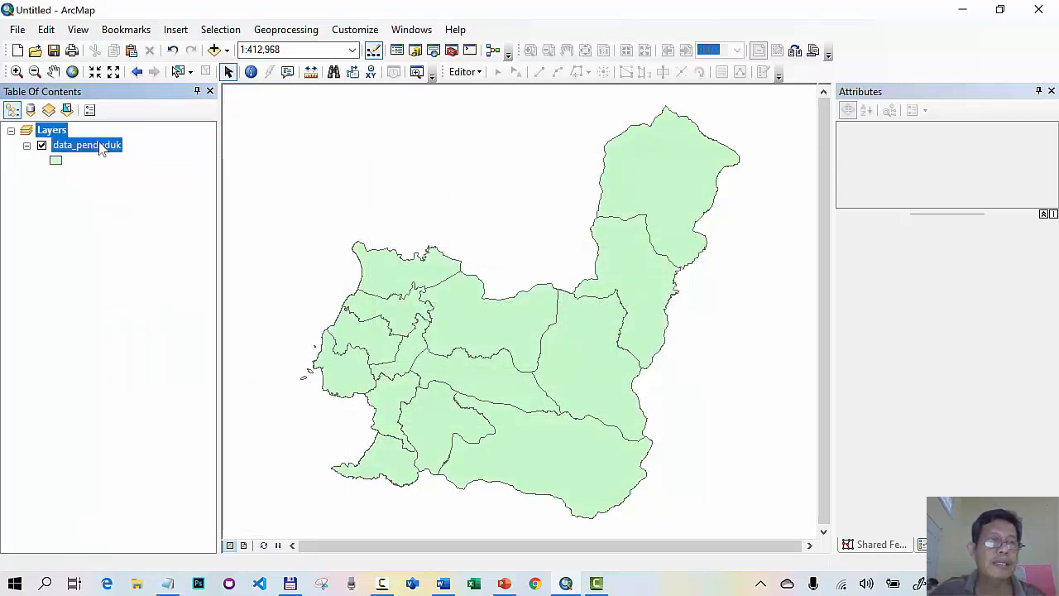
# Open the data_penduduk attribute table and delete its duplicate Kode_1 field.
pyautogui.rightClick(100, 148)
pyautogui.click(177, 191)
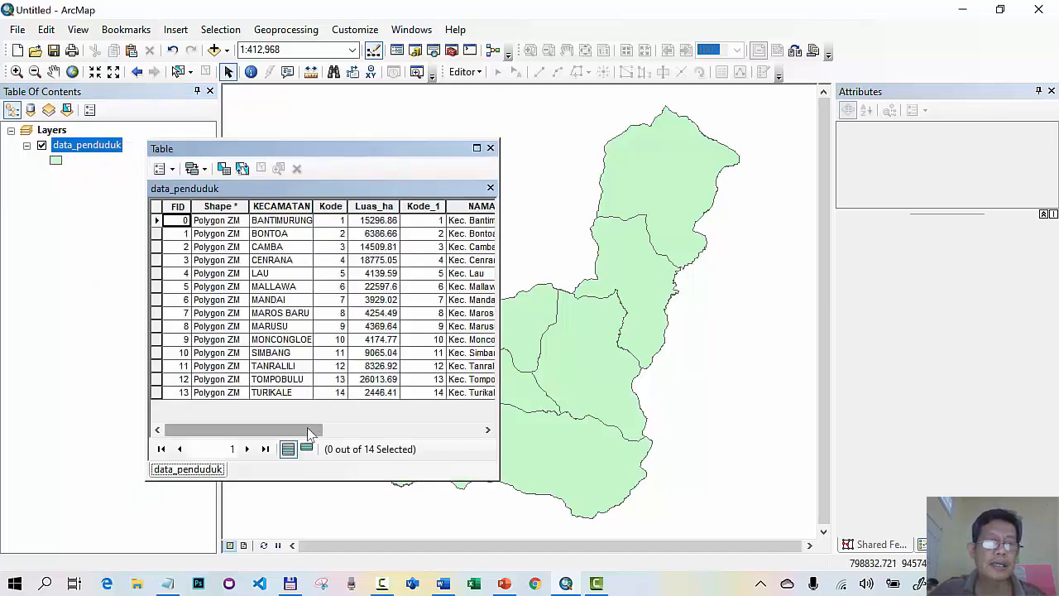
pyautogui.moveTo(307, 427); pyautogui.dragTo(285, 443)
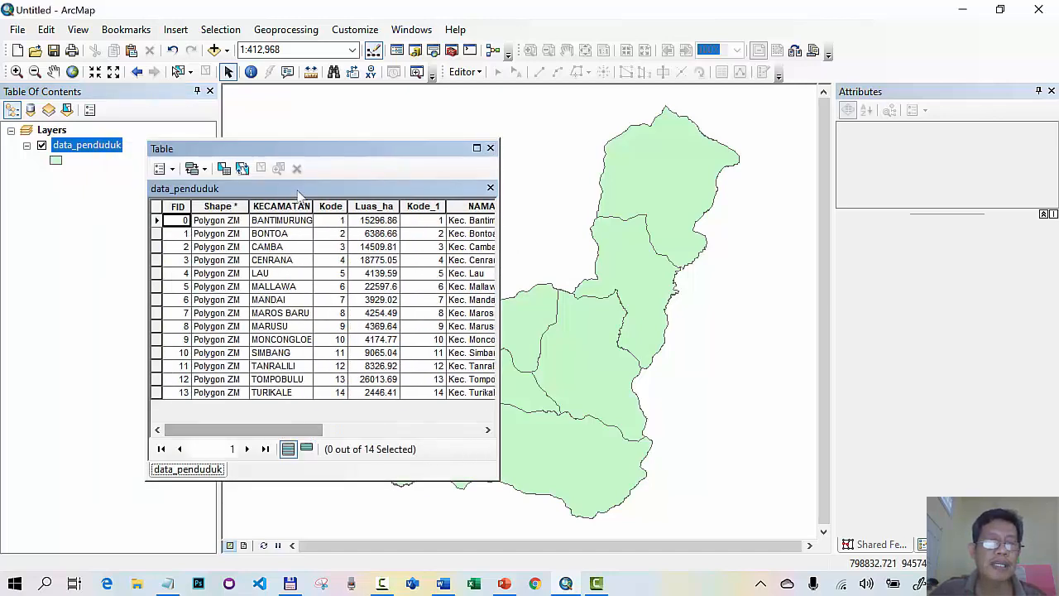
pyautogui.moveTo(377, 147); pyautogui.dragTo(496, 154)
pyautogui.rightClick(545, 215)
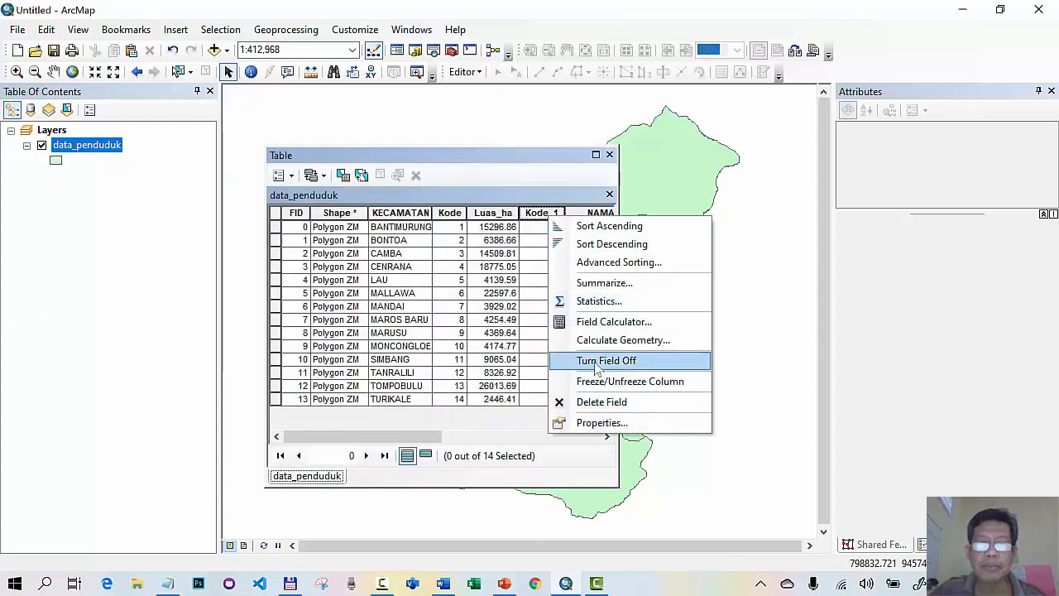
pyautogui.click(602, 403)
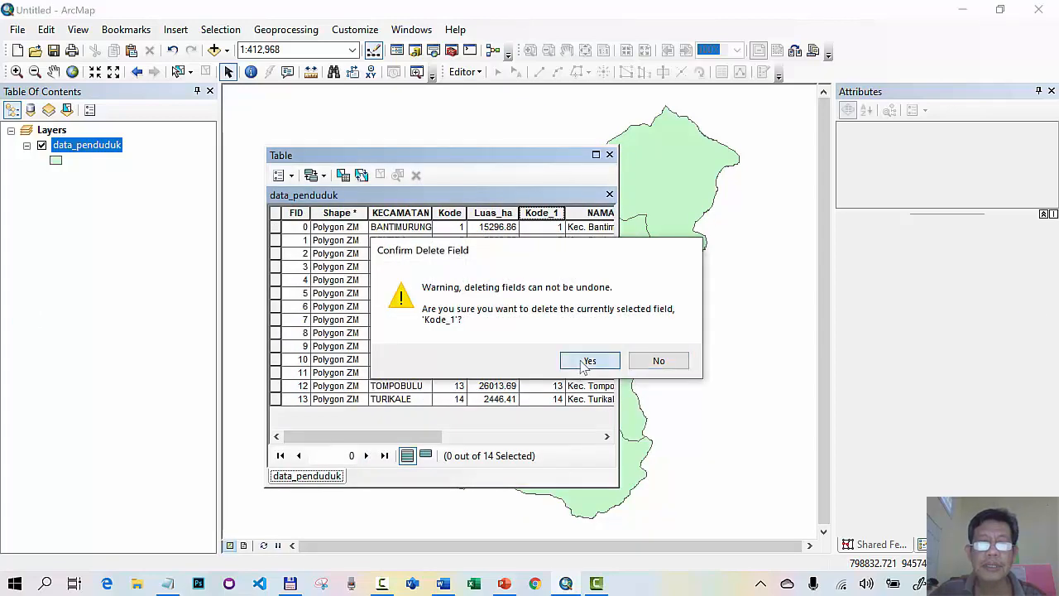
pyautogui.click(584, 361)
# Examine the Thn2010 and Thn2015 population columns and widen the attribute table window to show more fields.
pyautogui.moveTo(447, 437); pyautogui.dragTo(577, 424)
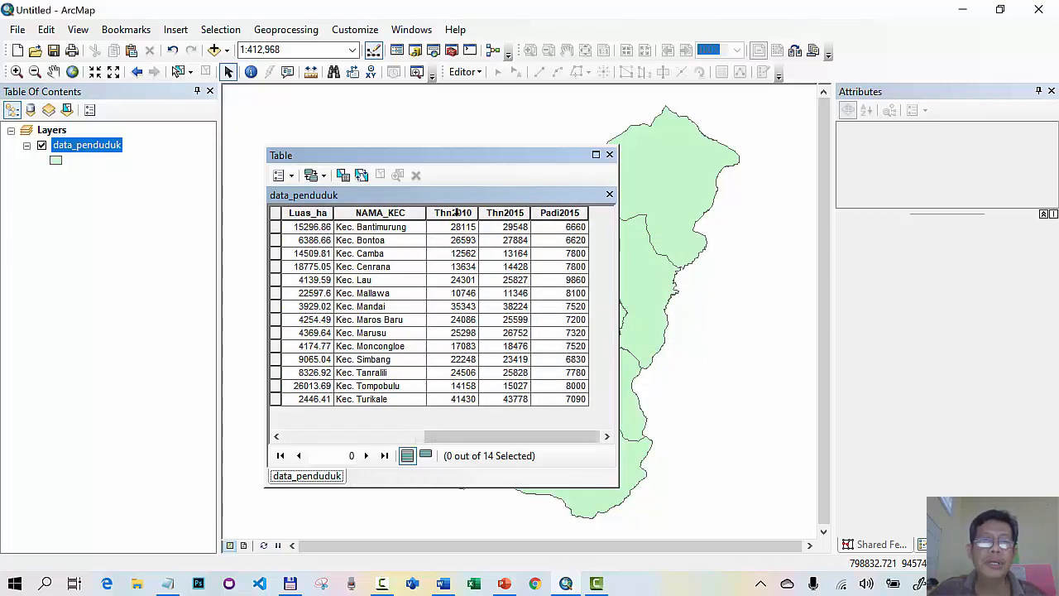
pyautogui.click(455, 213)
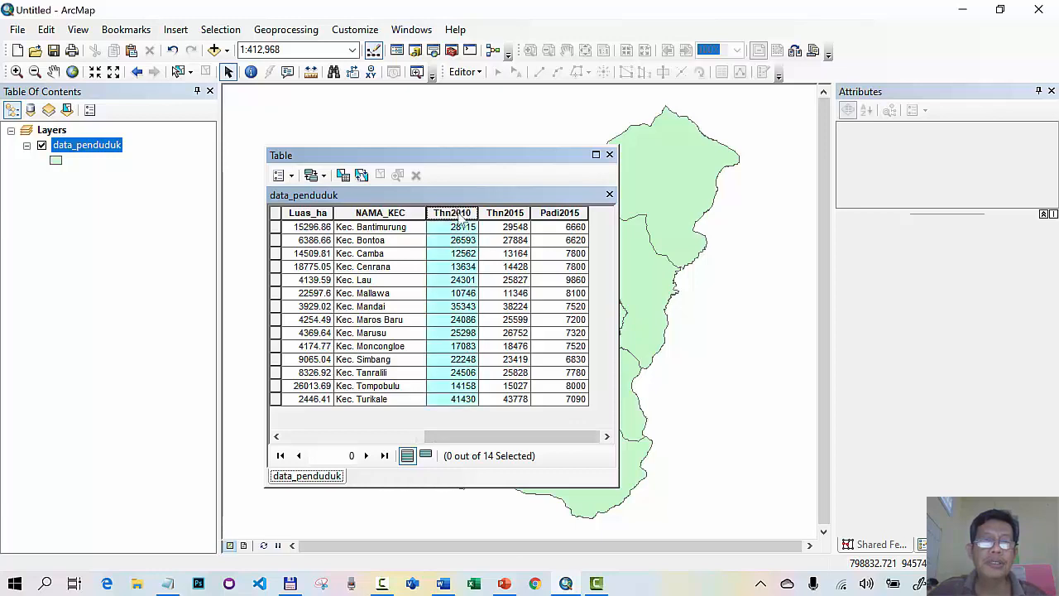
pyautogui.click(508, 214)
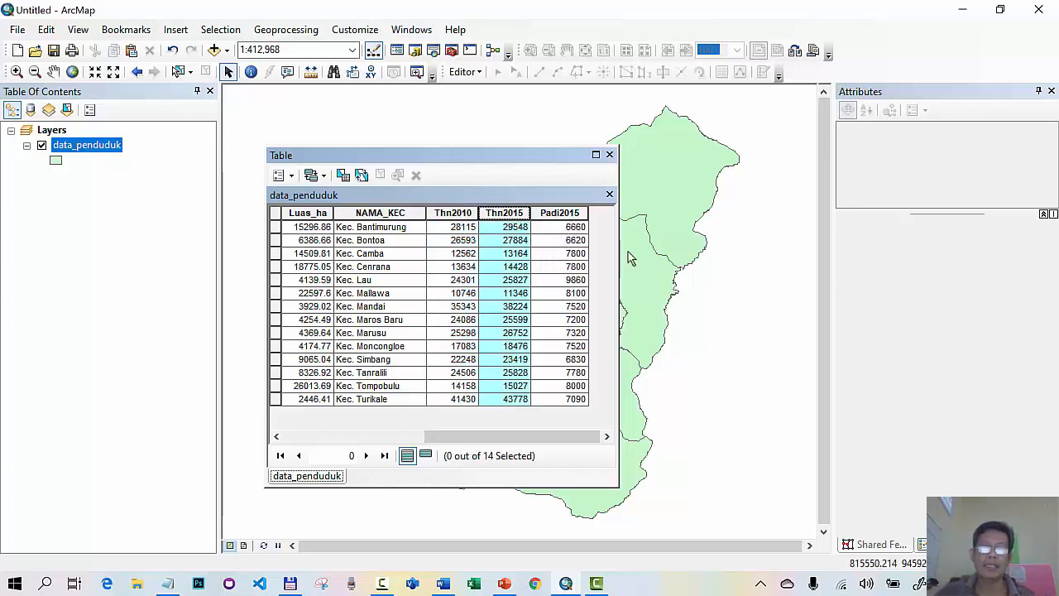
pyautogui.moveTo(618, 276); pyautogui.dragTo(770, 280)
pyautogui.moveTo(536, 153); pyautogui.dragTo(504, 151)
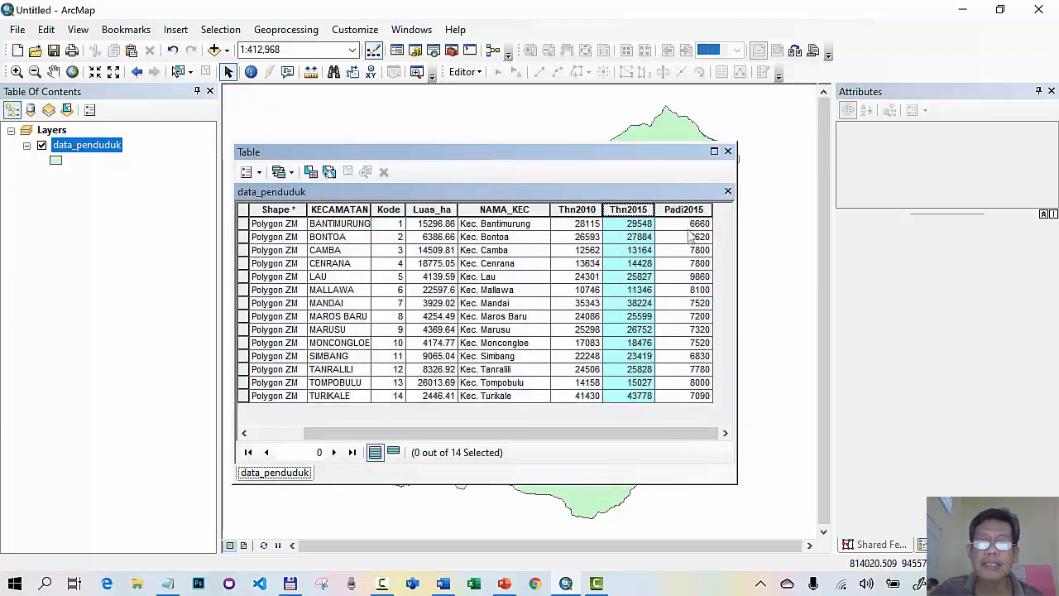
# Add a Float field named tumbuh with precision 6 to the data_penduduk table.
pyautogui.click(253, 173)
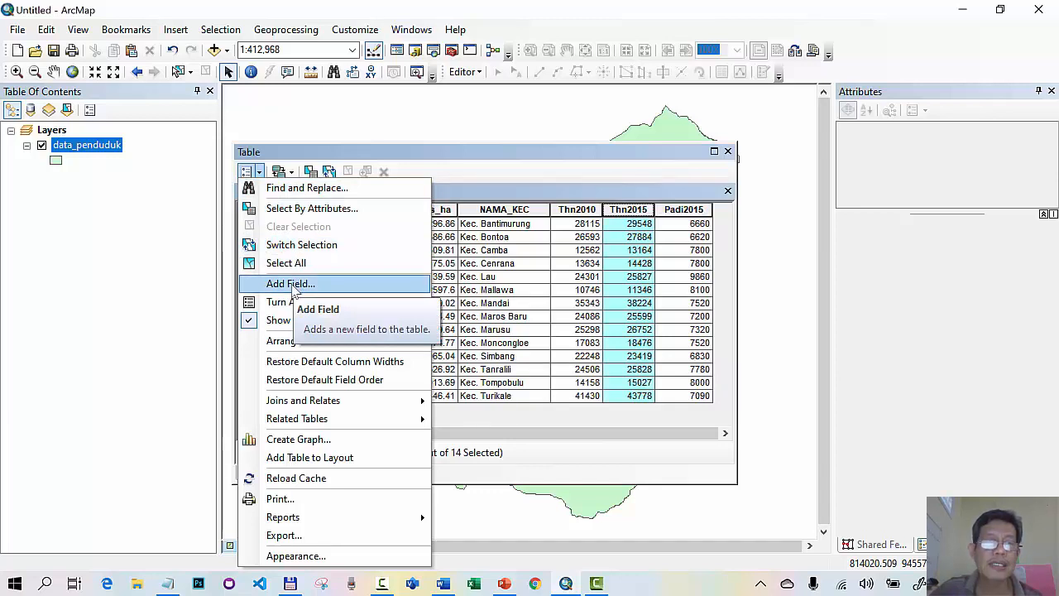
pyautogui.click(293, 285)
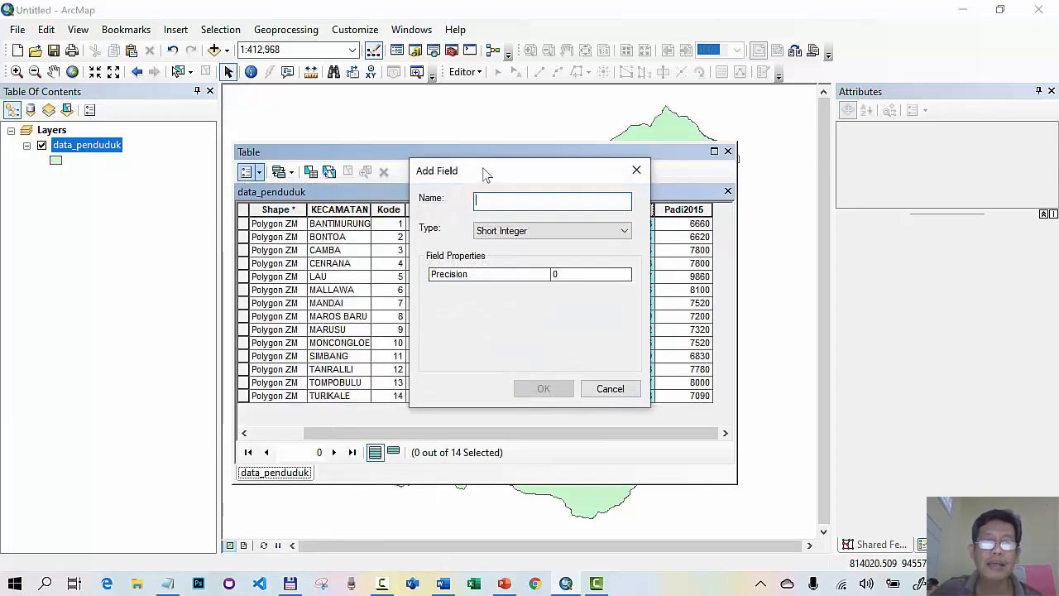
pyautogui.moveTo(487, 174); pyautogui.dragTo(238, 145)
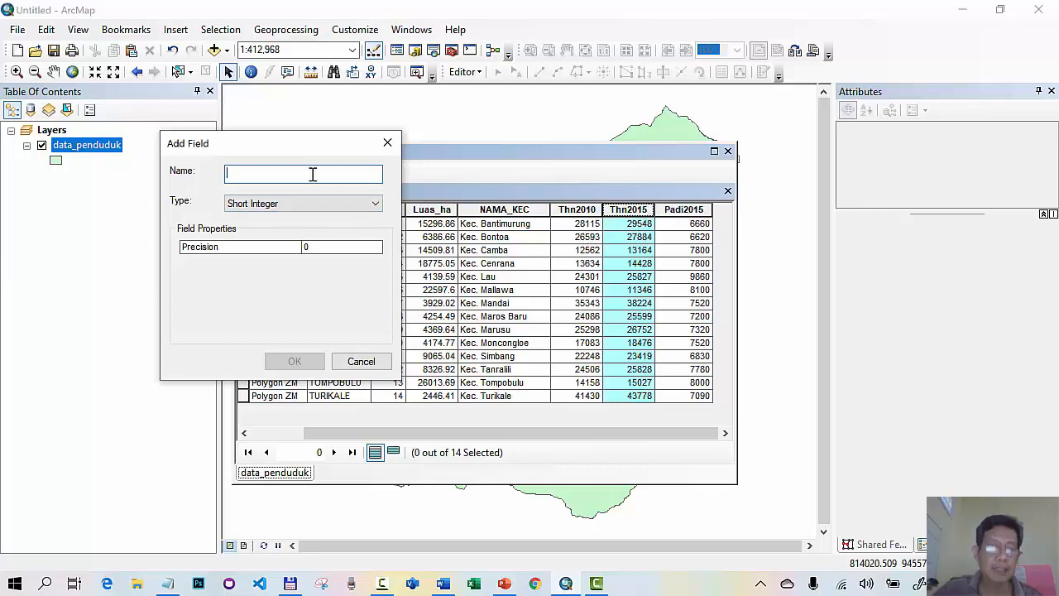
pyautogui.write('tumbuh')
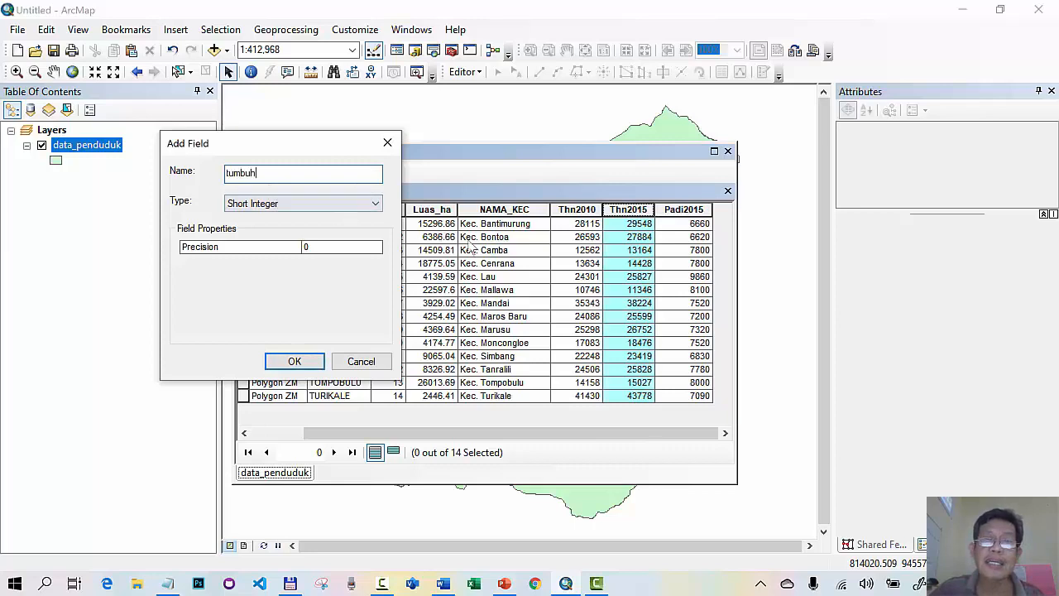
pyautogui.click(368, 203)
pyautogui.click(327, 241)
pyautogui.click(336, 246)
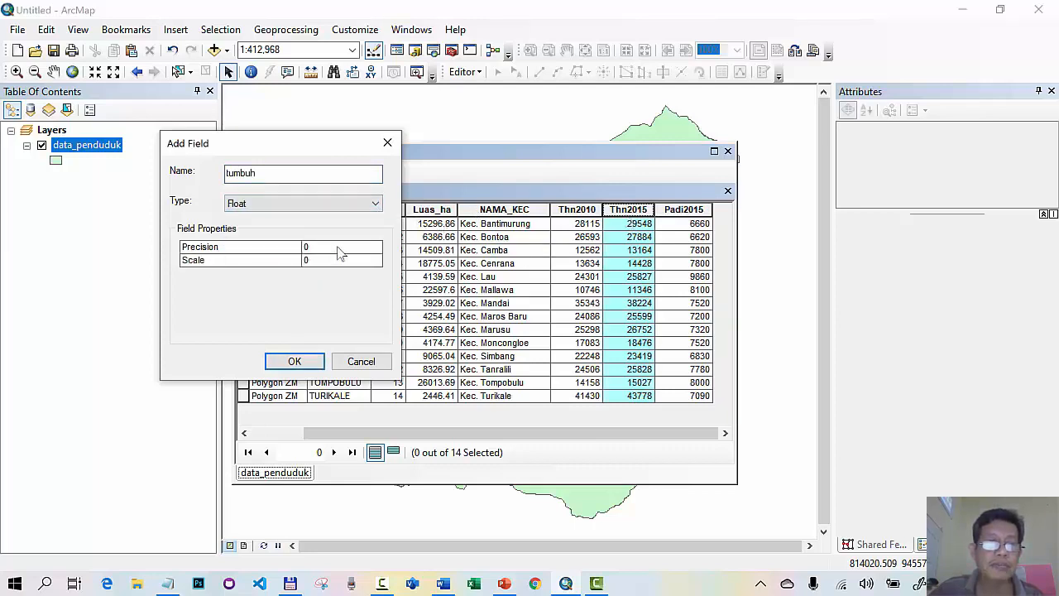
pyautogui.write('6')
pyautogui.click(333, 260)
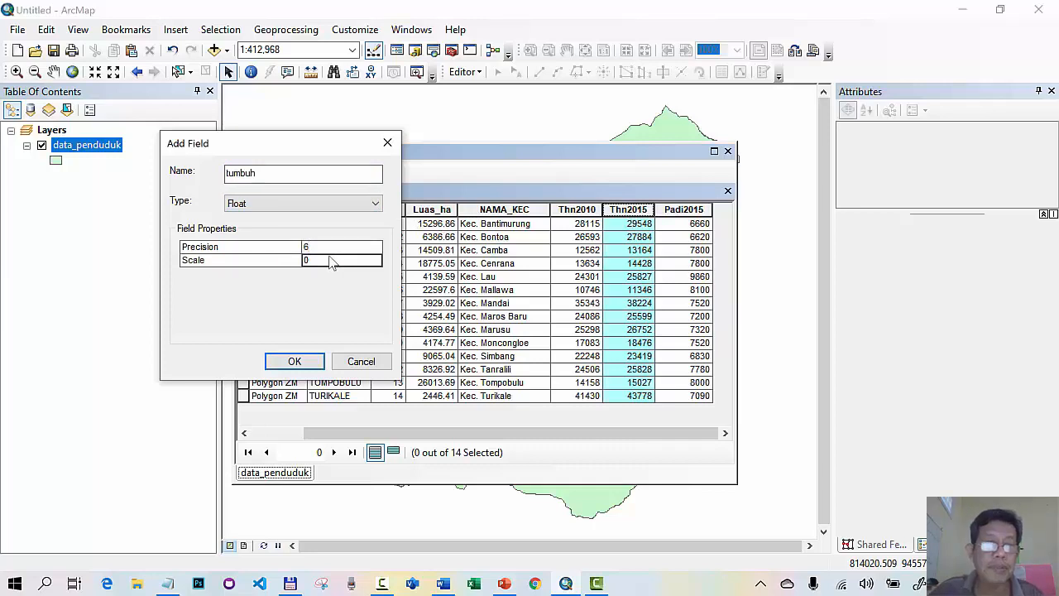
pyautogui.click(313, 365)
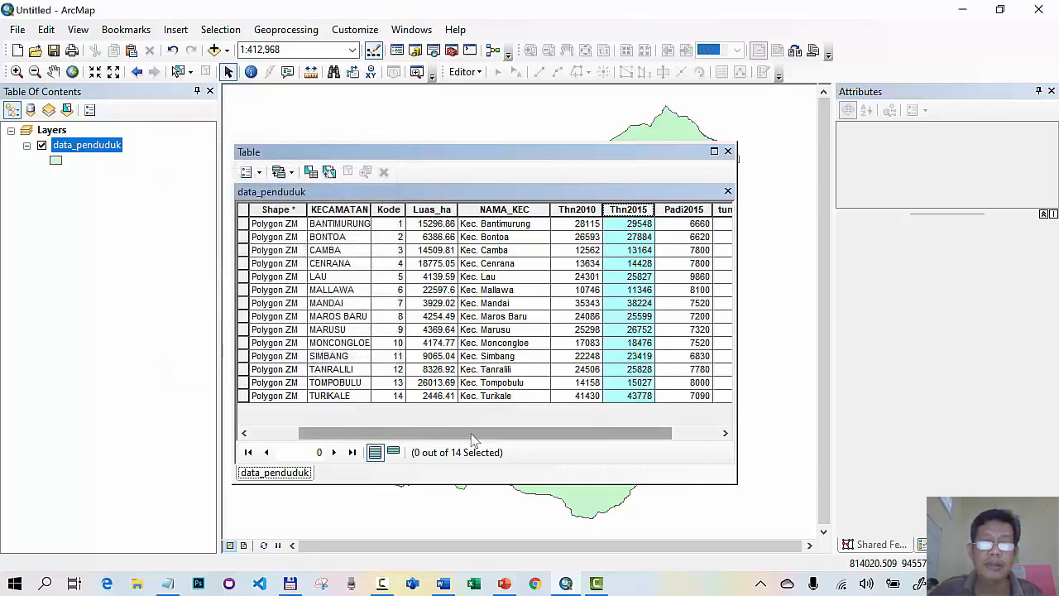
# Consult the growth formula in the Word document and calculate tumbuh in ArcMap with the Python expression (math.pow( !Thn2015! / !Thn2010!,0.2 )-1)*100.
pyautogui.moveTo(474, 439); pyautogui.dragTo(621, 433)
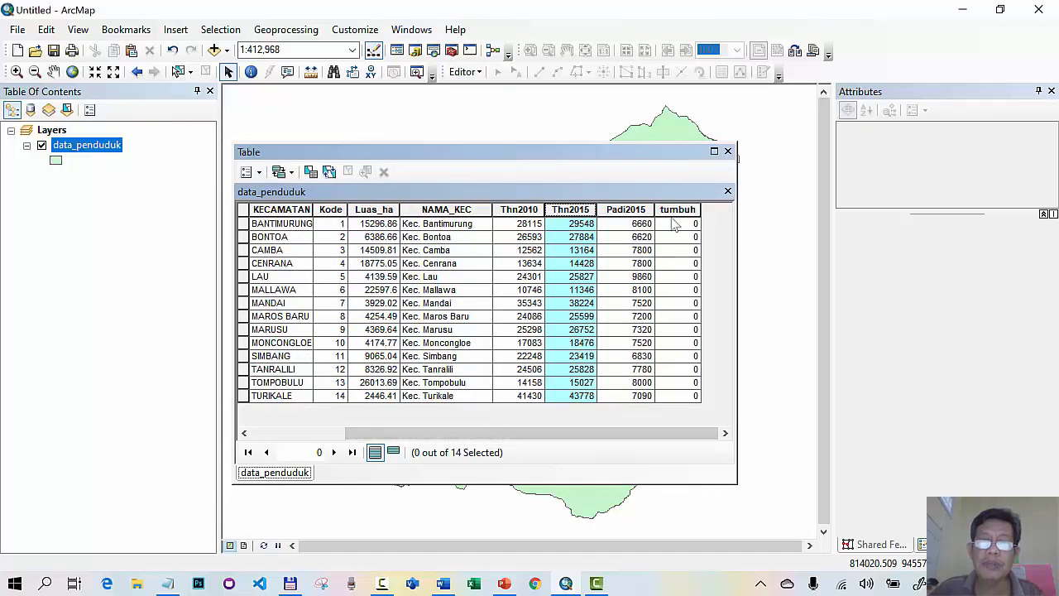
pyautogui.click(443, 584)
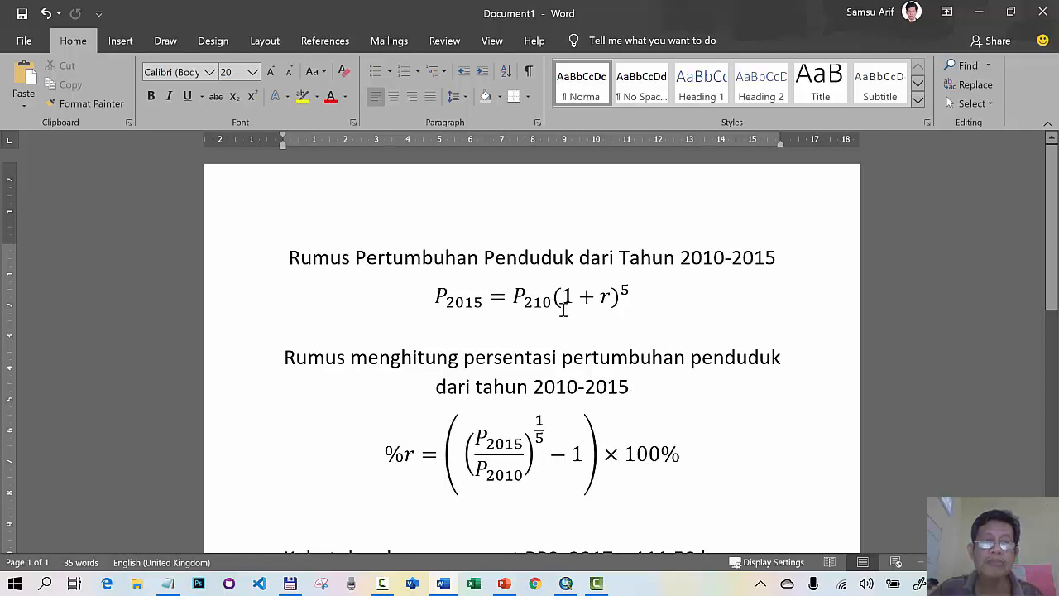
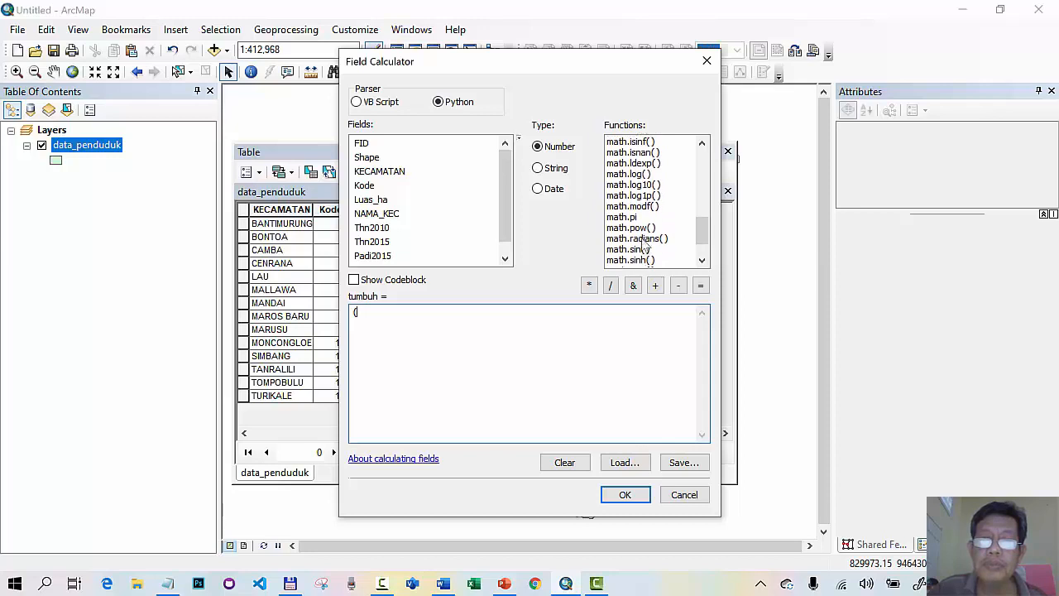
pyautogui.doubleClick(638, 230)
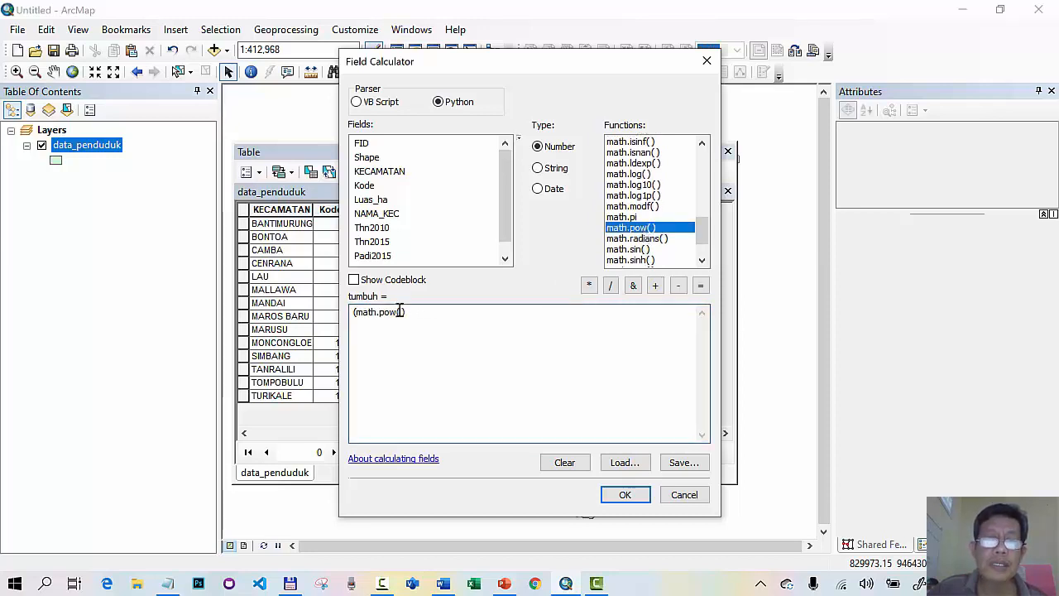
pyautogui.doubleClick(385, 241)
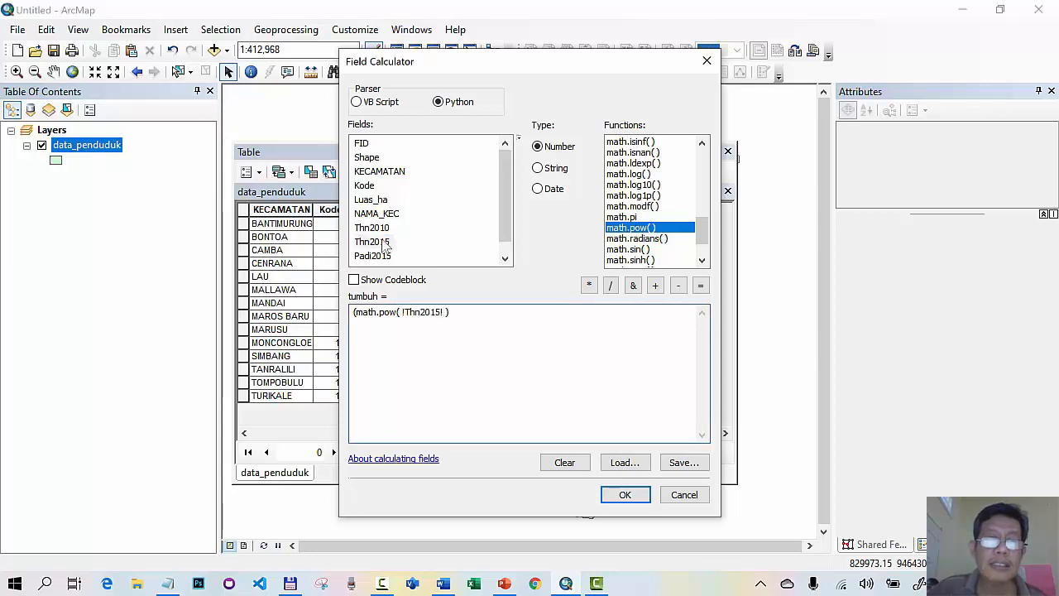
pyautogui.click(610, 285)
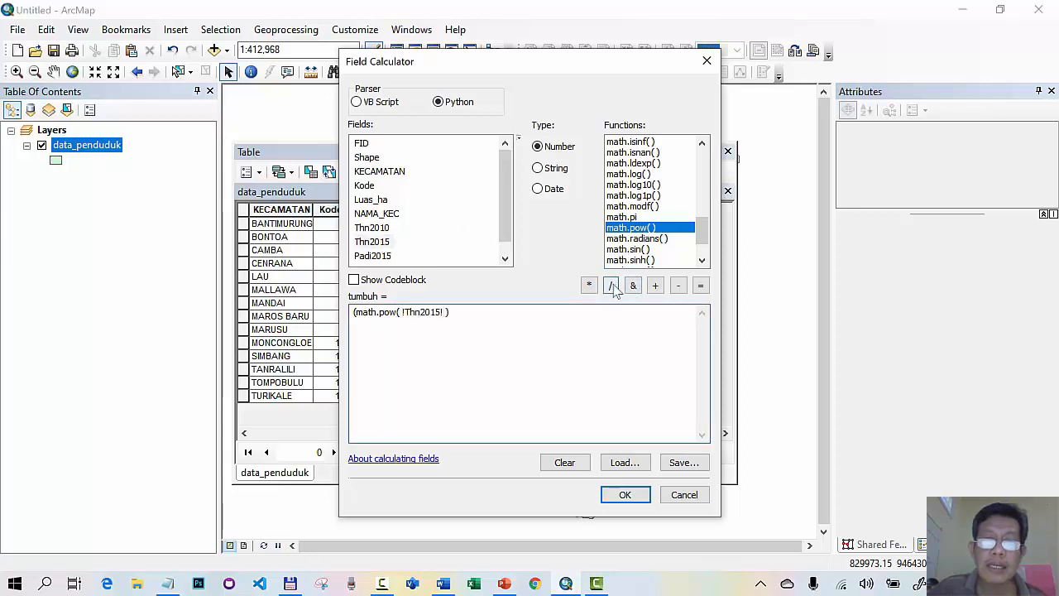
pyautogui.click(445, 584)
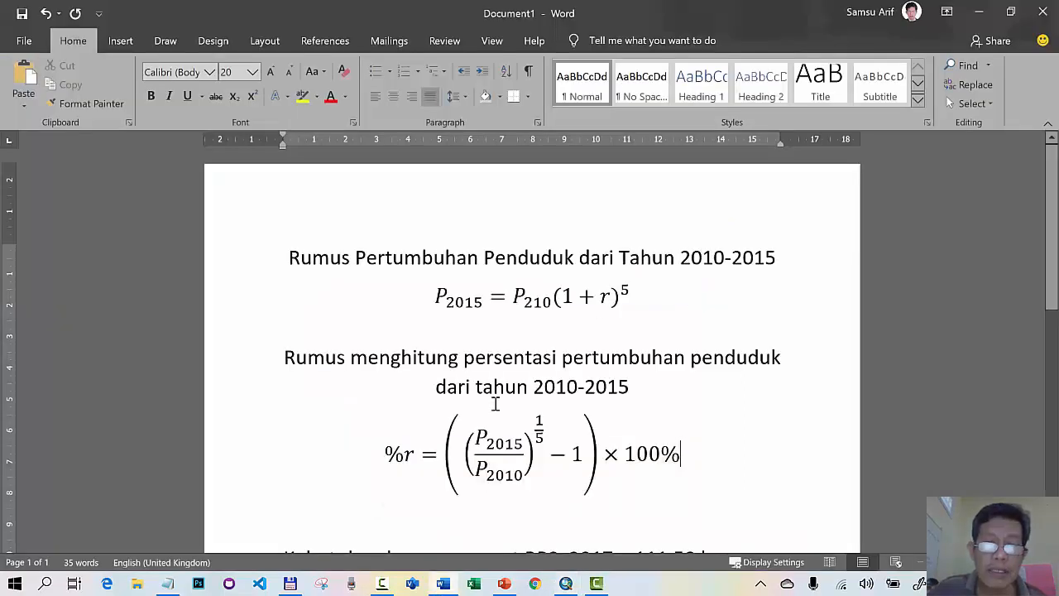
pyautogui.click(530, 539)
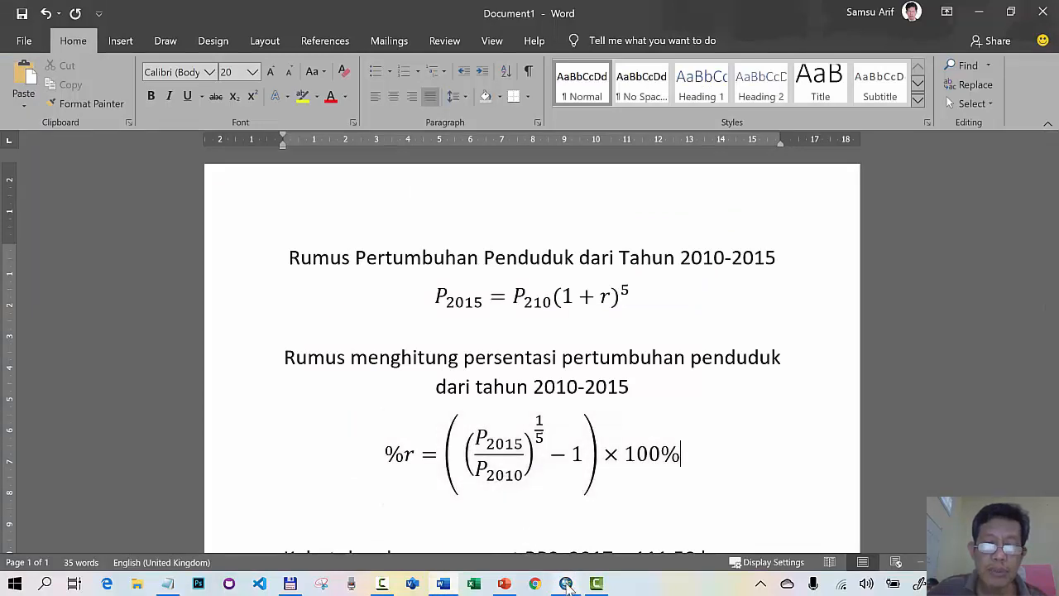
pyautogui.click(566, 584)
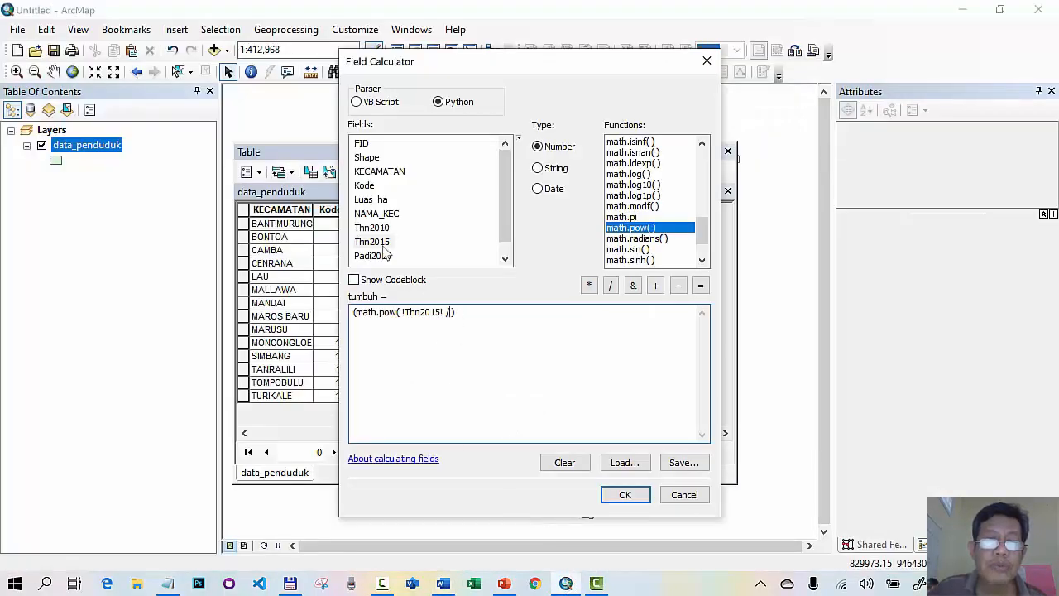
pyautogui.doubleClick(374, 229)
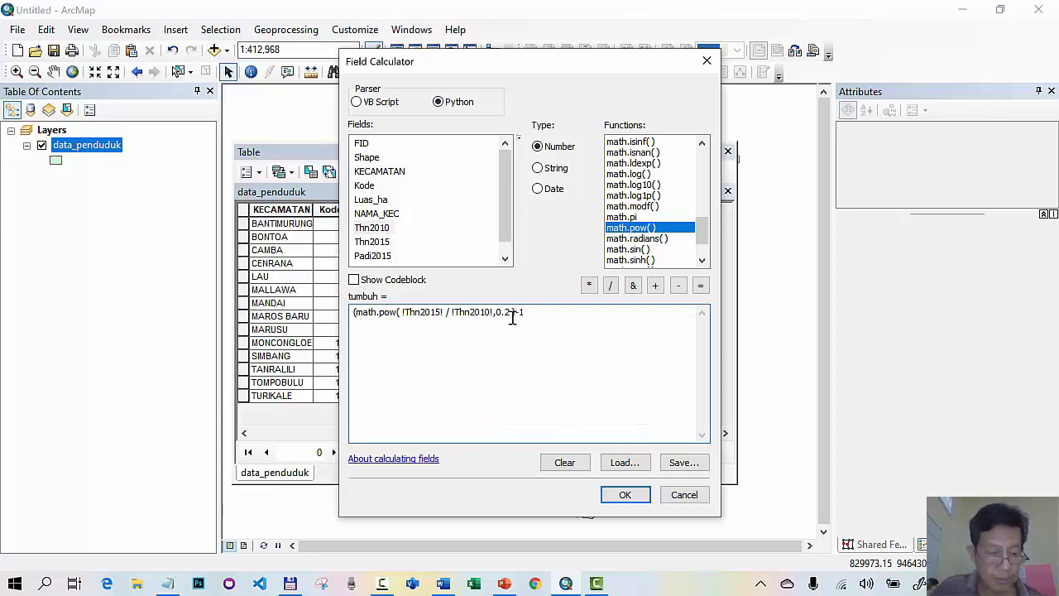
pyautogui.click(511, 315)
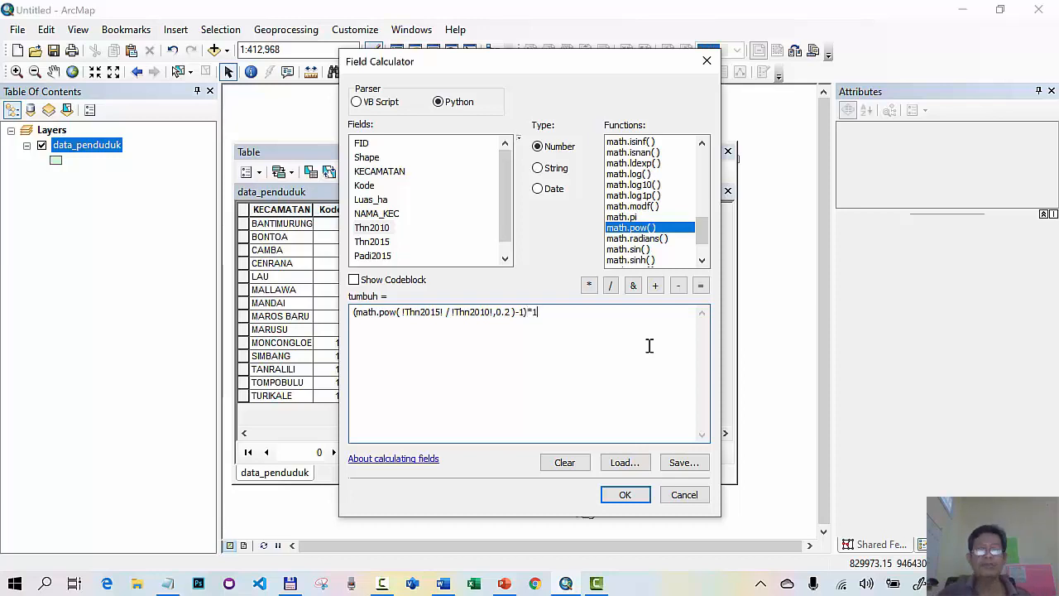
pyautogui.click(625, 494)
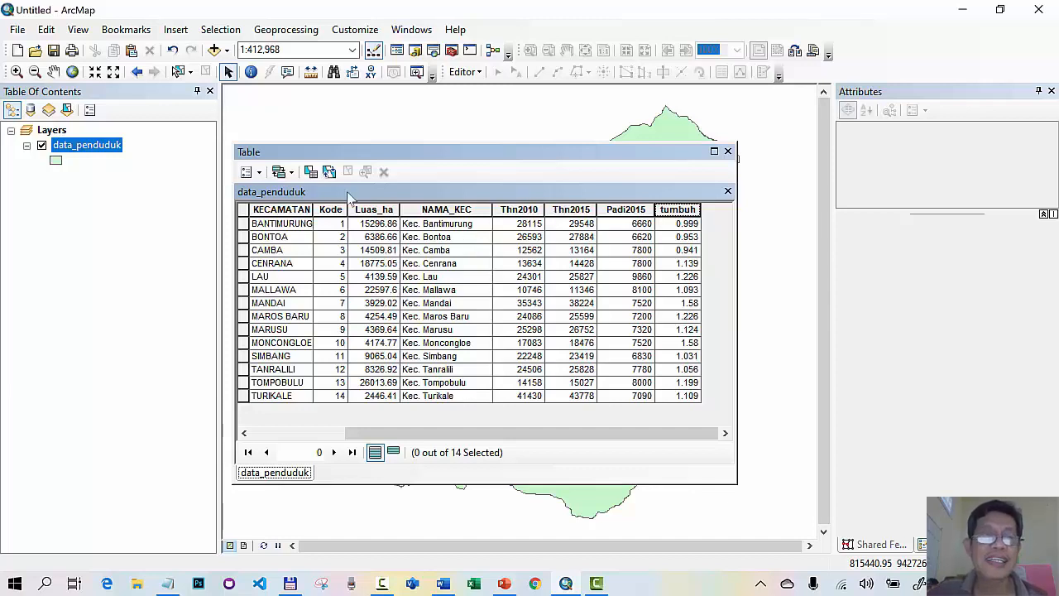
# Add a Short Integer field named Thn2025 with precision 6 to the data_penduduk table.
pyautogui.click(258, 172)
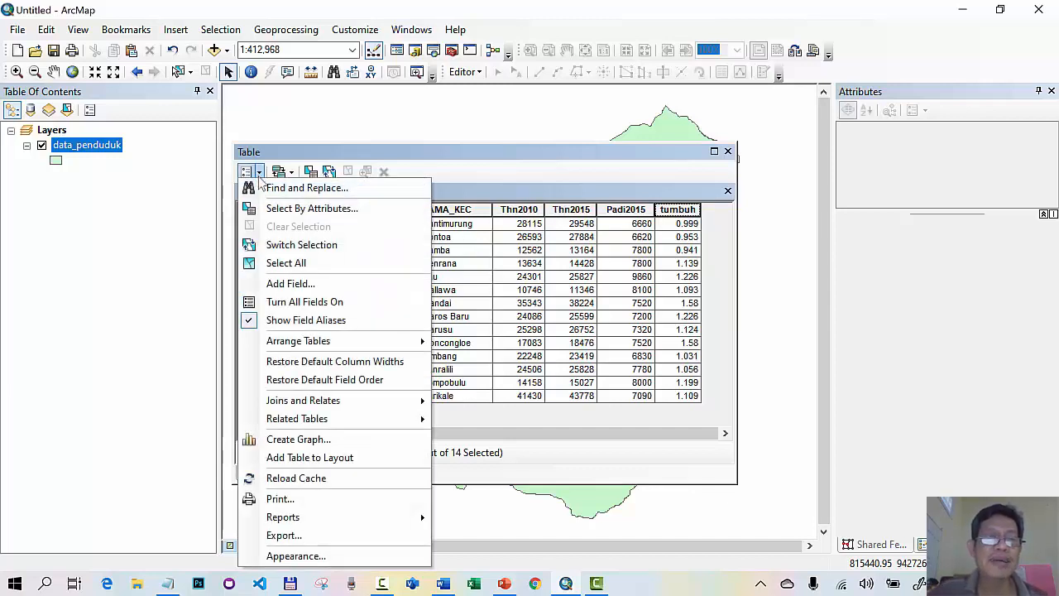
pyautogui.click(290, 283)
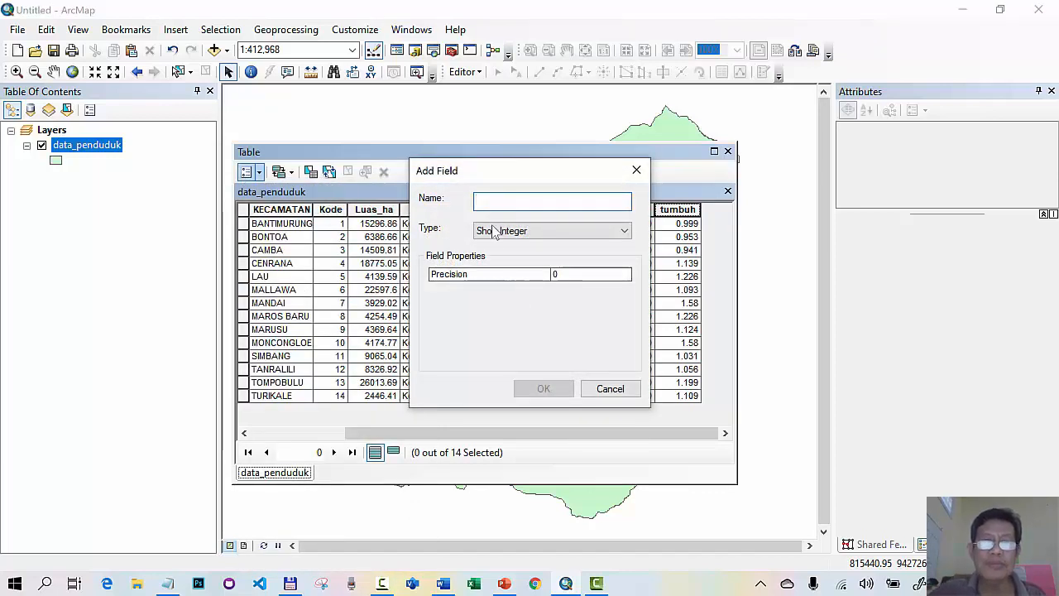
pyautogui.moveTo(569, 177); pyautogui.dragTo(275, 163)
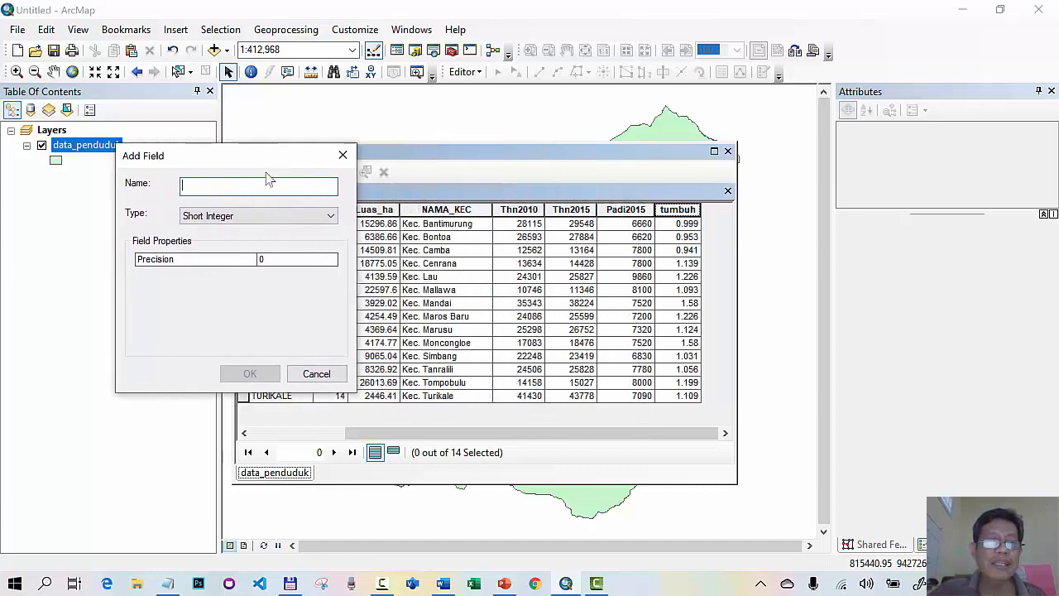
pyautogui.write('Thn')
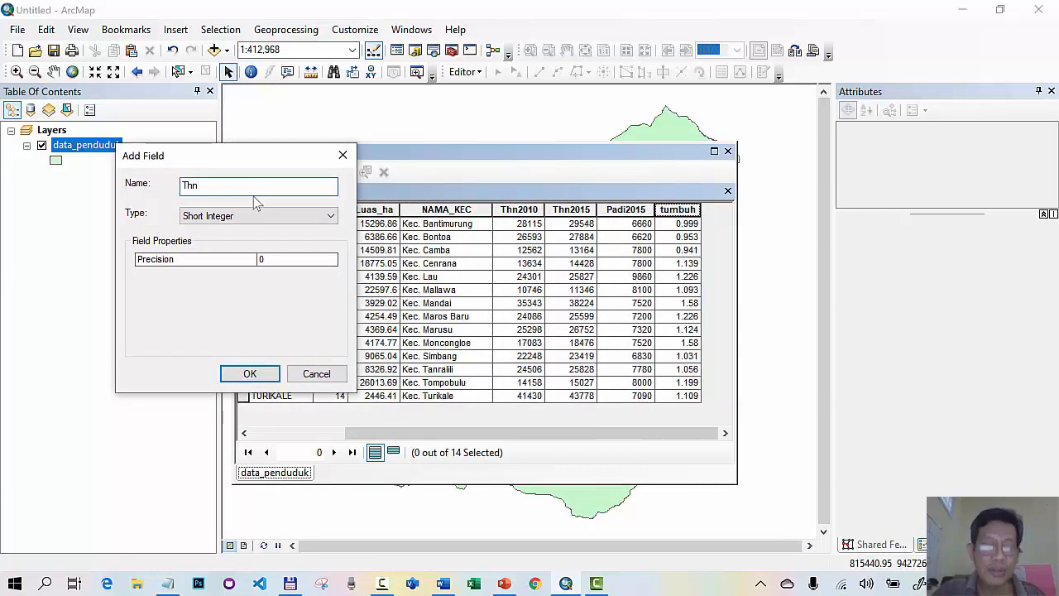
pyautogui.write('2025')
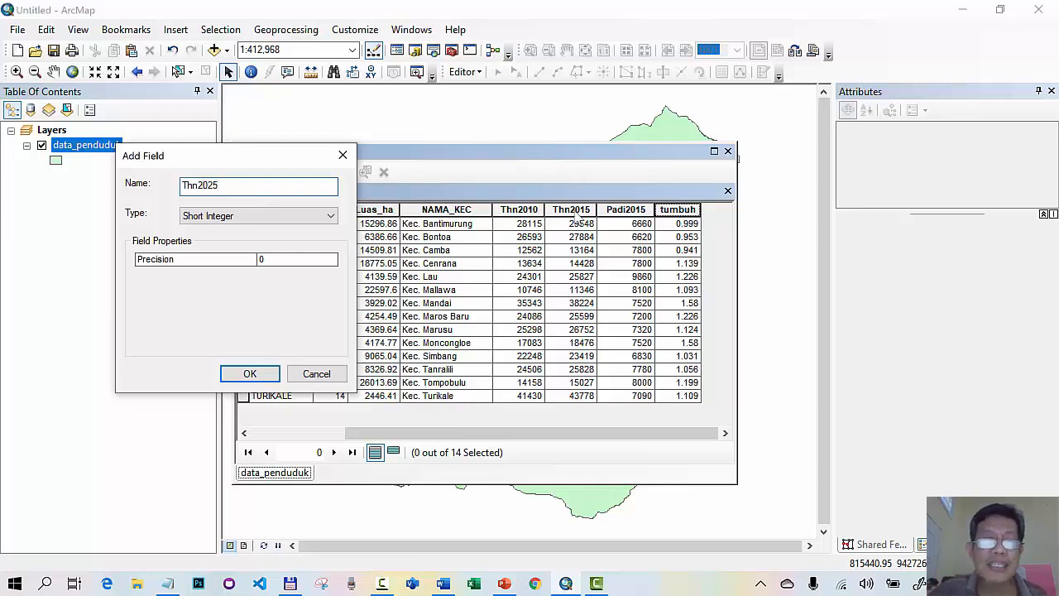
pyautogui.click(330, 216)
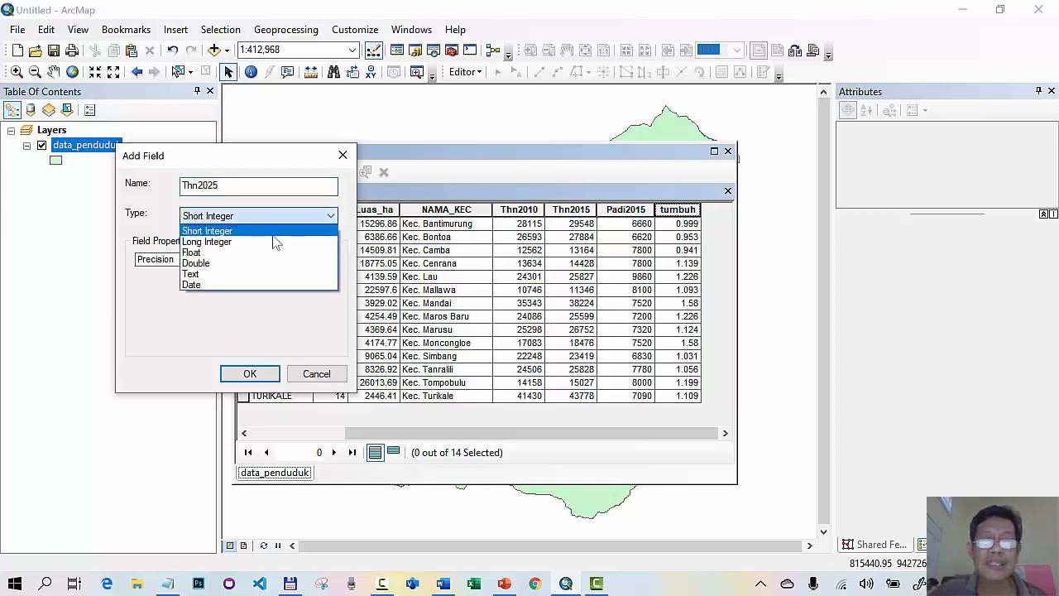
pyautogui.click(273, 233)
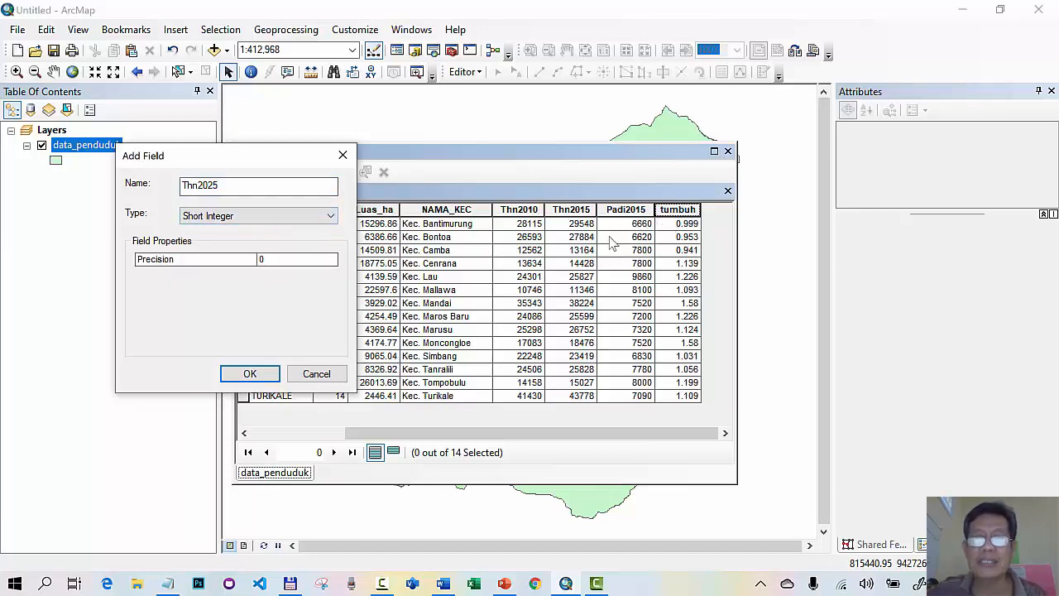
pyautogui.click(312, 260)
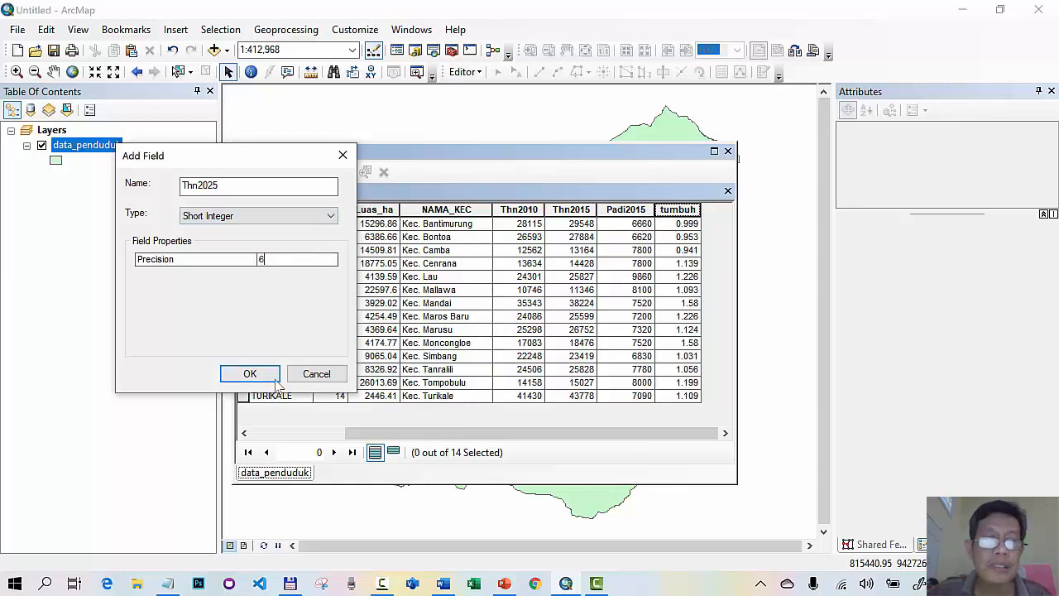
pyautogui.click(250, 375)
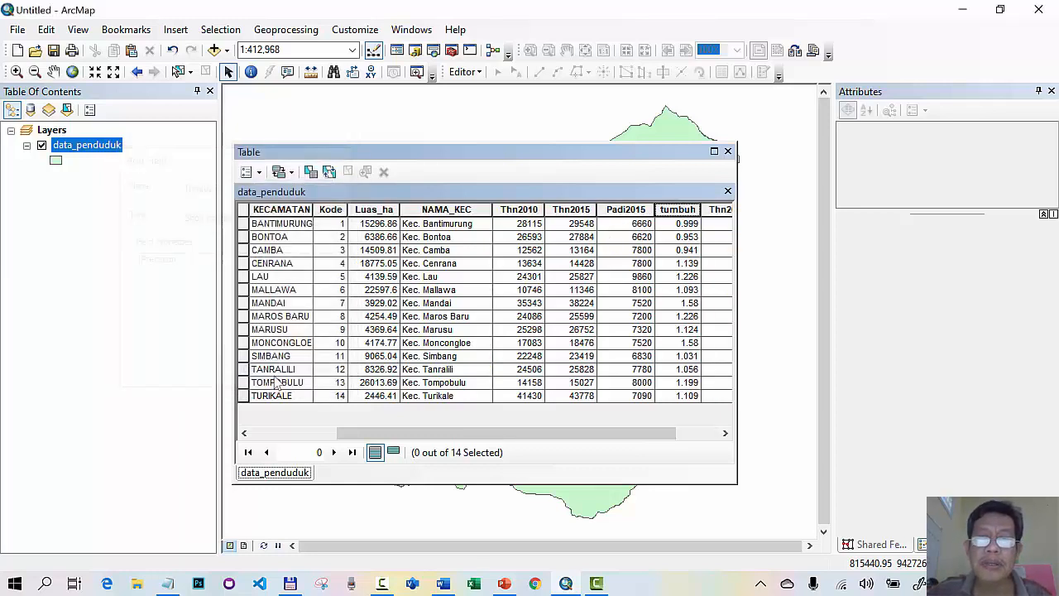
pyautogui.moveTo(684, 444); pyautogui.dragTo(711, 444)
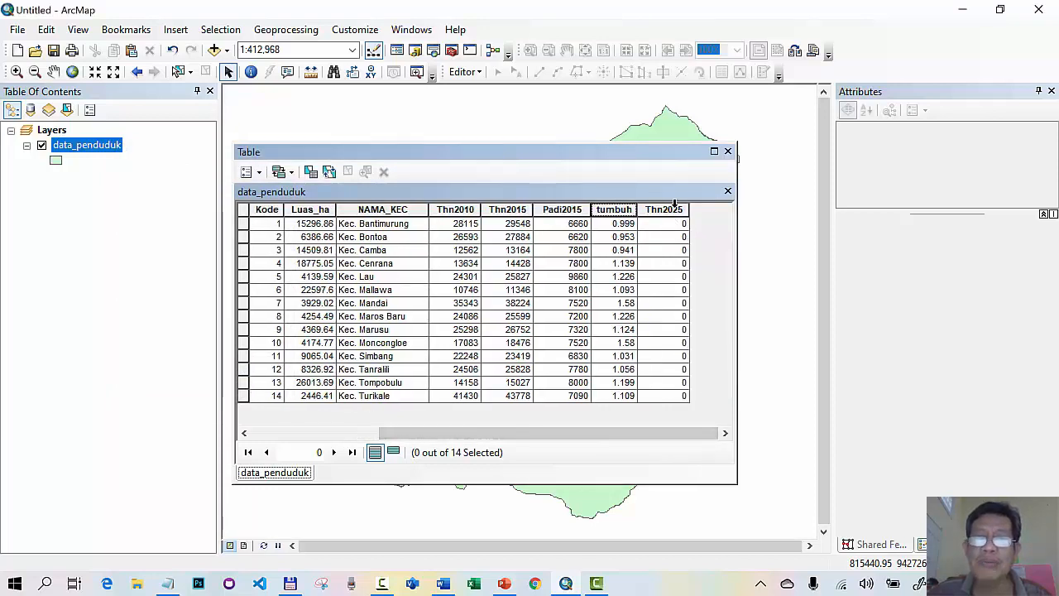
# Open the Field Calculator for Thn2025 with an empty expression and consult the 2010-2015 population growth formula in the Word document.
pyautogui.click(442, 584)
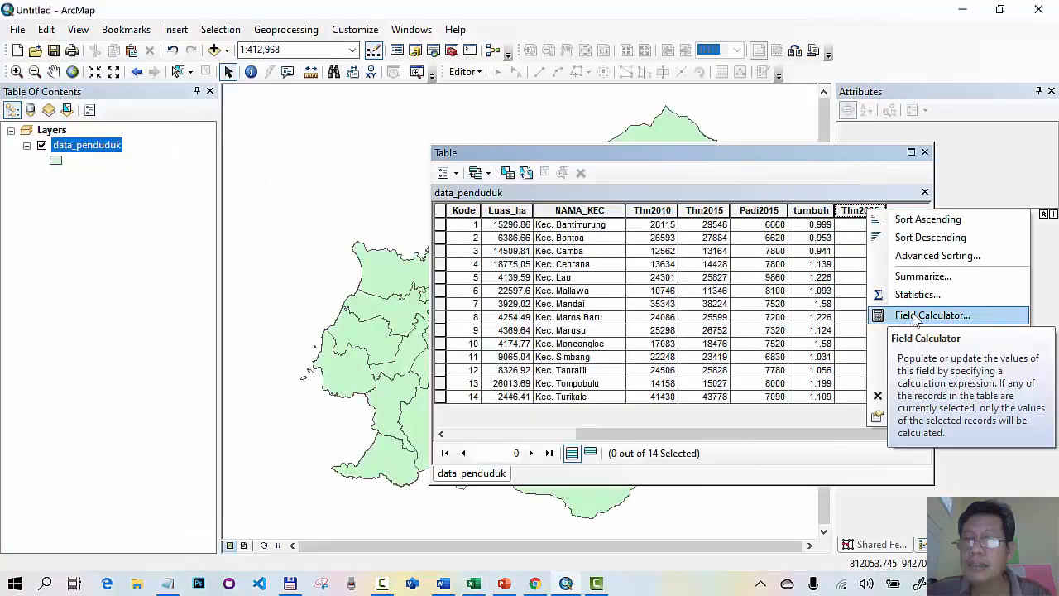
pyautogui.click(919, 315)
pyautogui.moveTo(468, 26); pyautogui.dragTo(386, 46)
pyautogui.click(285, 303)
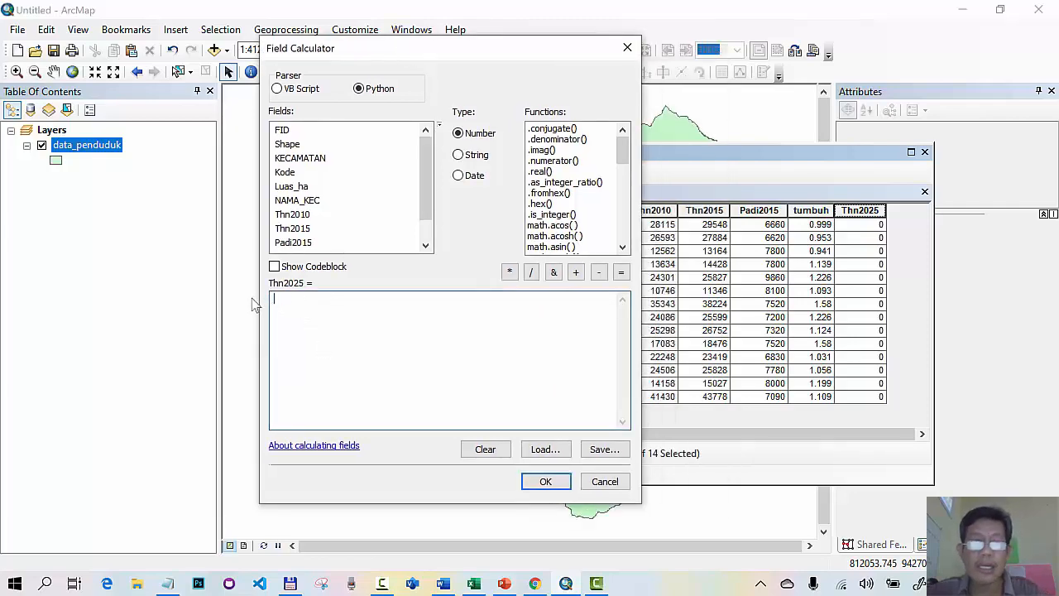
pyautogui.press('BackSpace')
pyautogui.click(450, 585)
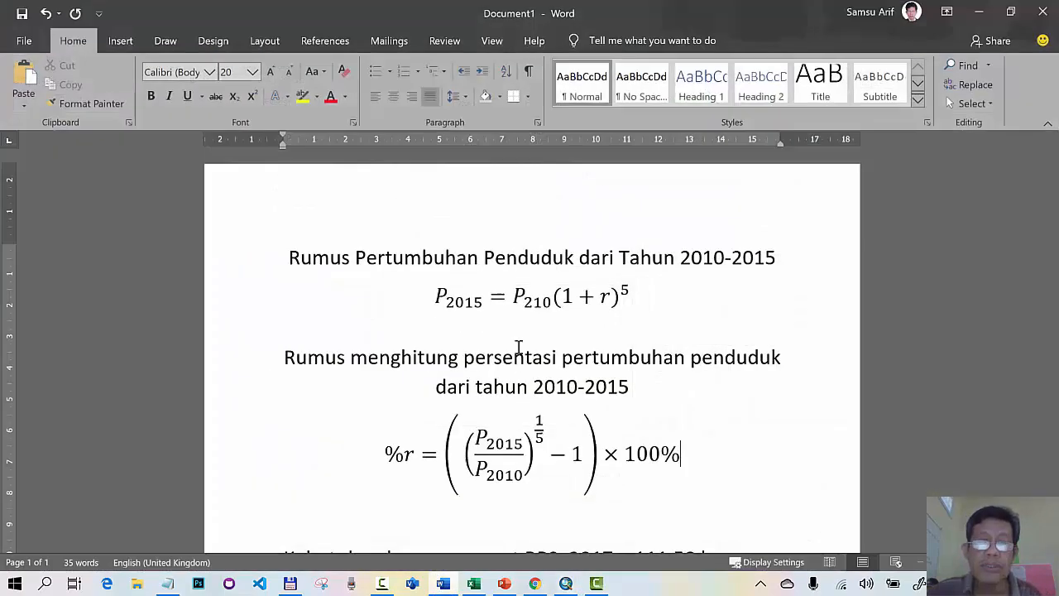
pyautogui.moveTo(614, 298); pyautogui.dragTo(456, 303)
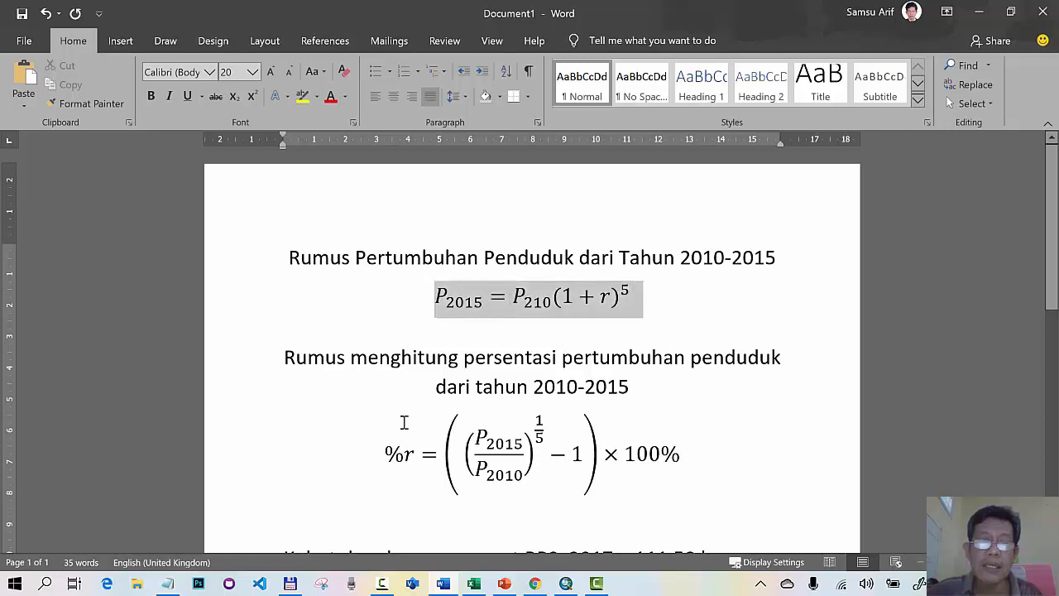
pyautogui.click(563, 586)
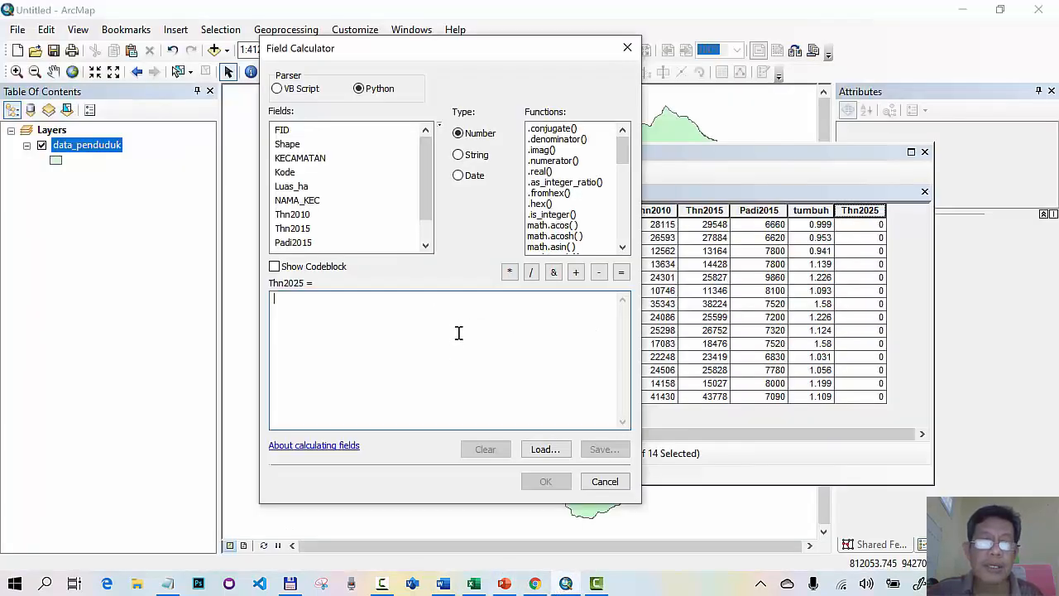
# Build the Thn2025 expression in ArcMap as !Thn2015!*math.pow(1+ !tumbuh!/100).
pyautogui.doubleClick(305, 230)
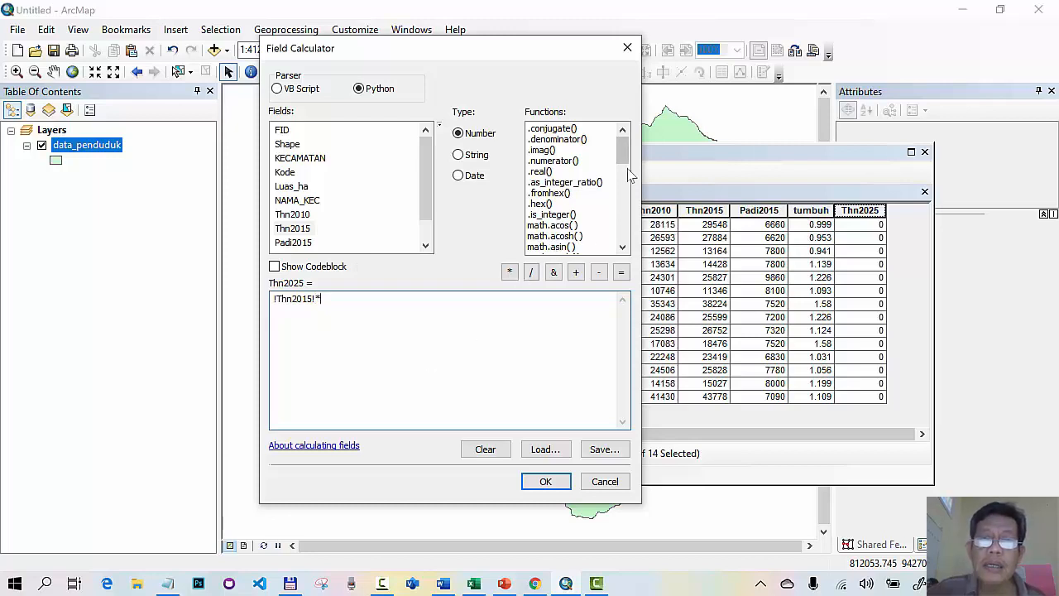
pyautogui.moveTo(625, 153); pyautogui.dragTo(641, 211)
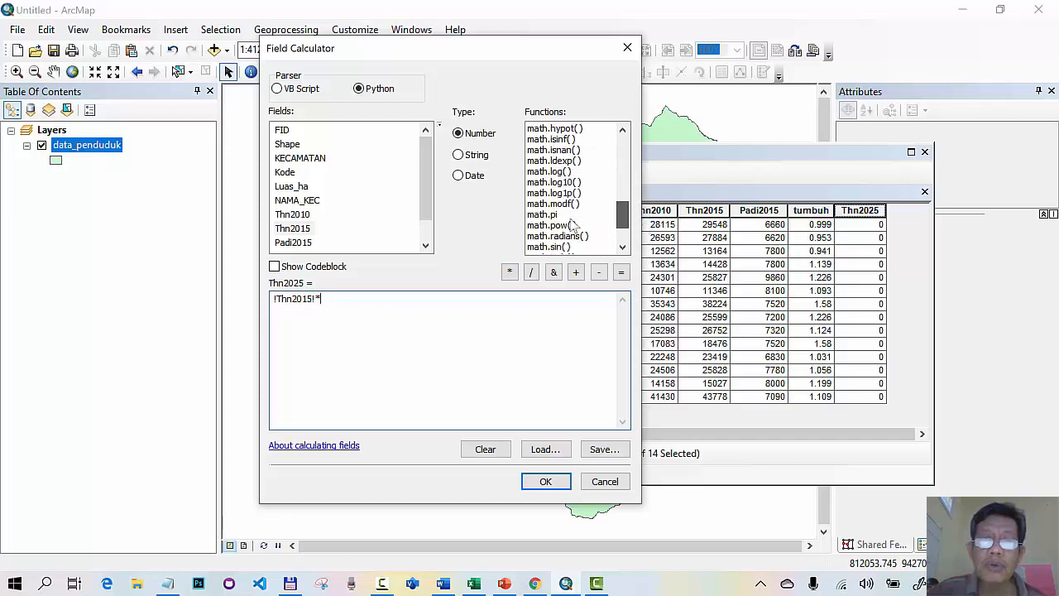
pyautogui.click(559, 226)
pyautogui.doubleClick(561, 227)
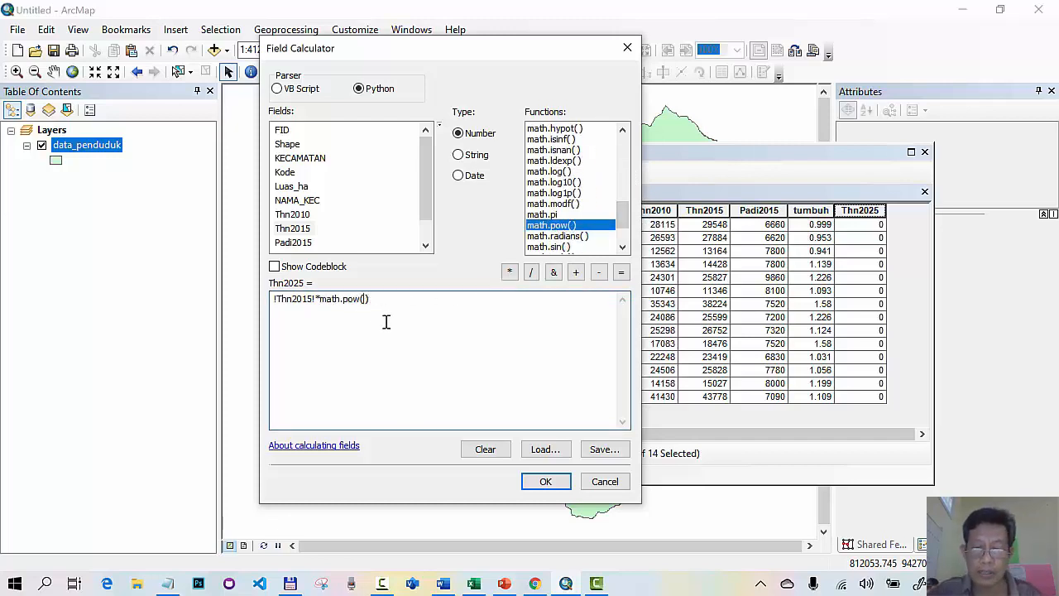
pyautogui.write('1+')
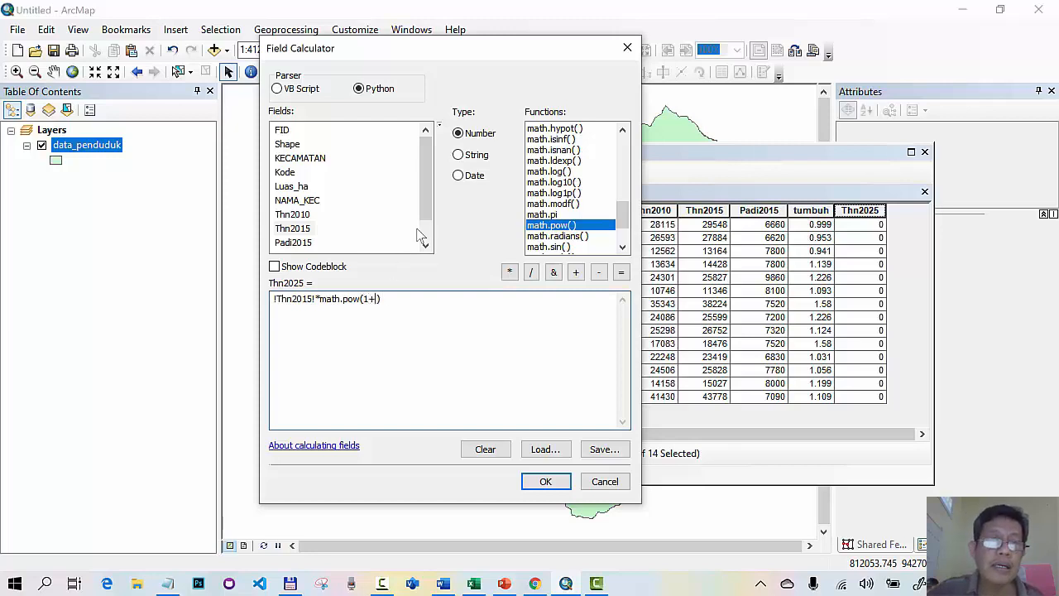
pyautogui.scroll(-1, 422, 236)
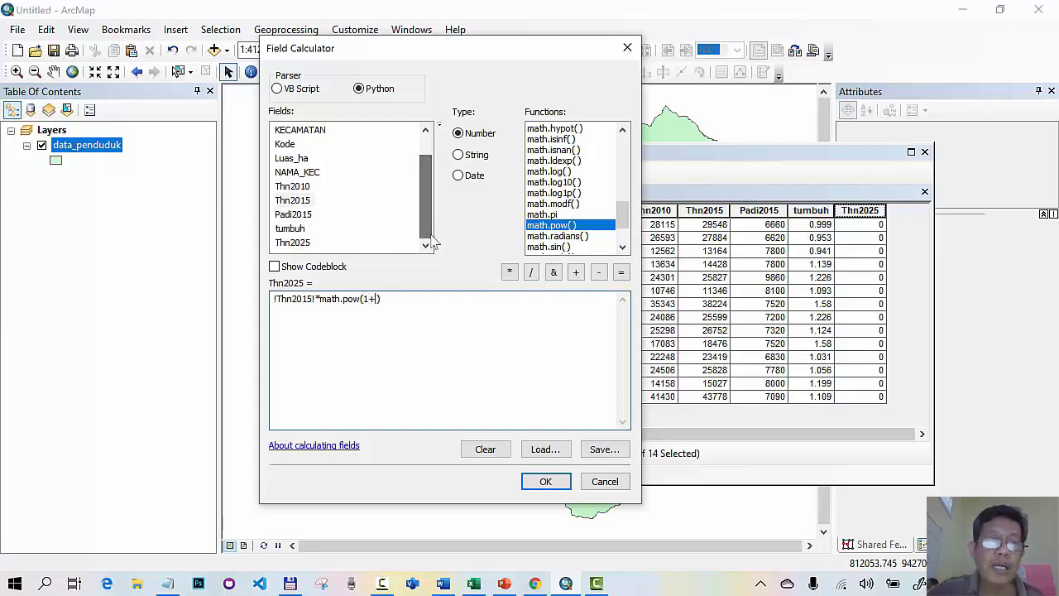
pyautogui.doubleClick(292, 230)
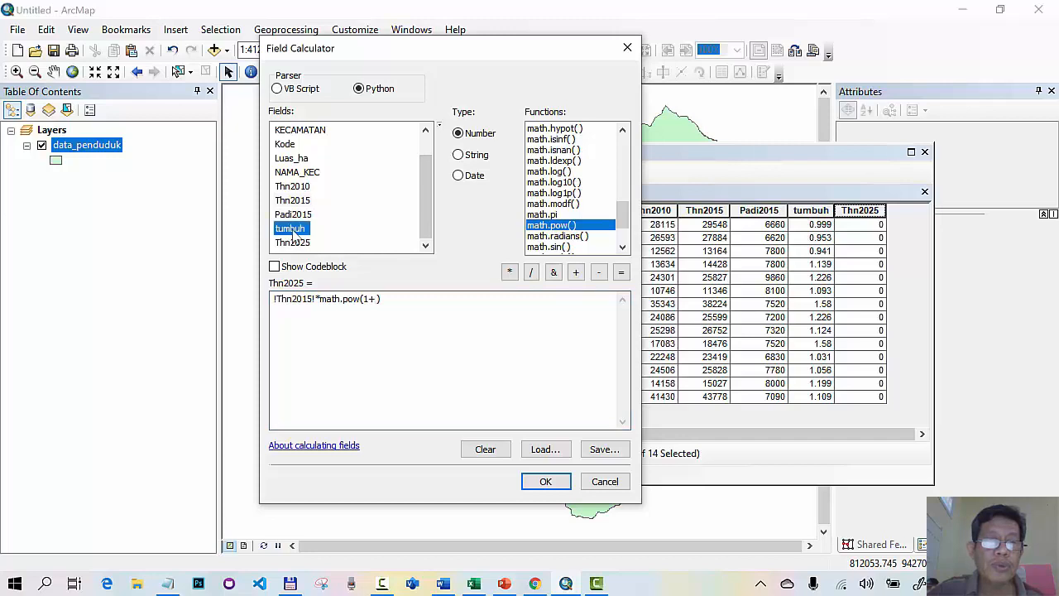
pyautogui.write('/1')
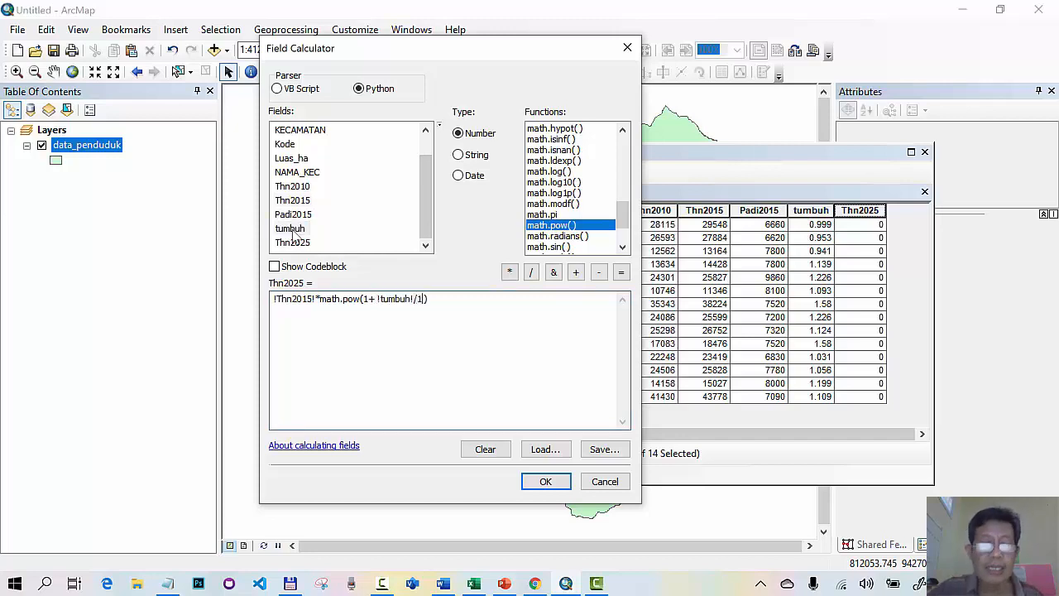
pyautogui.write('00')
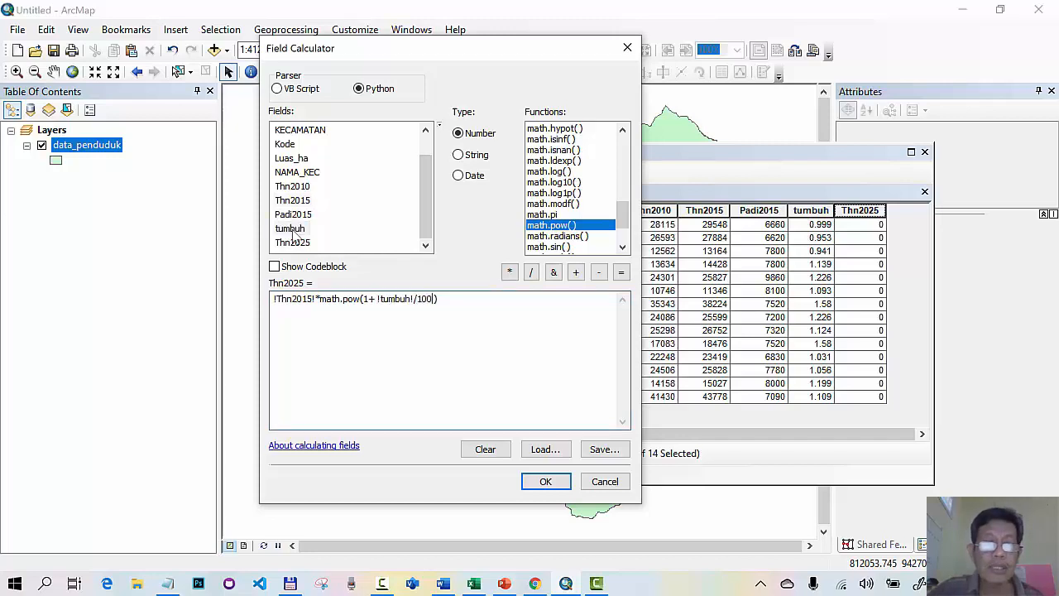
# Complete the expression as !Thn2015!*math.pow((1+ (!tumbuh!/100)),10) and calculate Thn2025 for all records.
pyautogui.click(377, 301)
pyautogui.write('(')
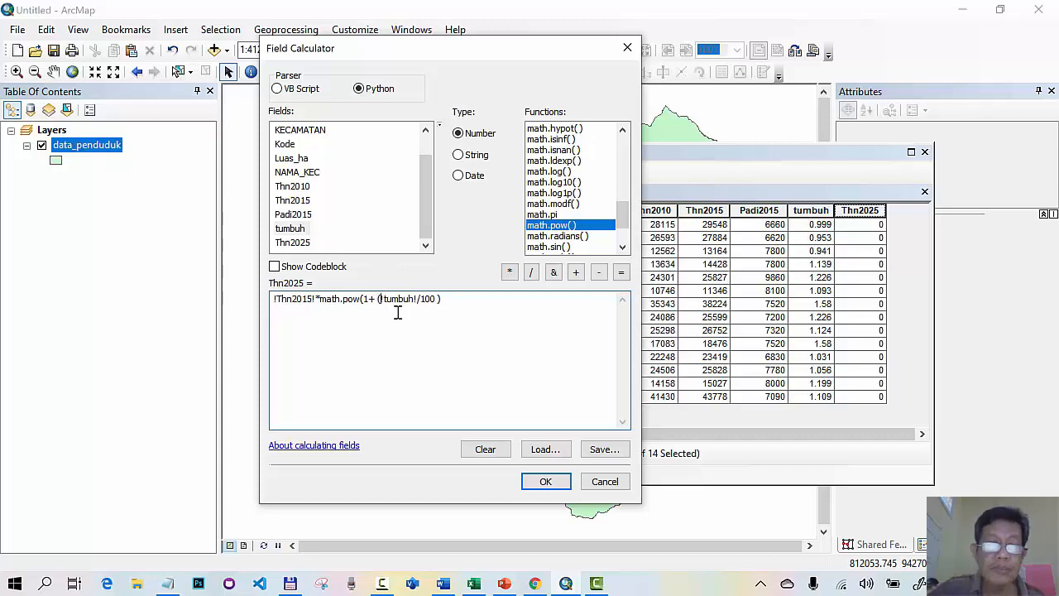
pyautogui.click(438, 300)
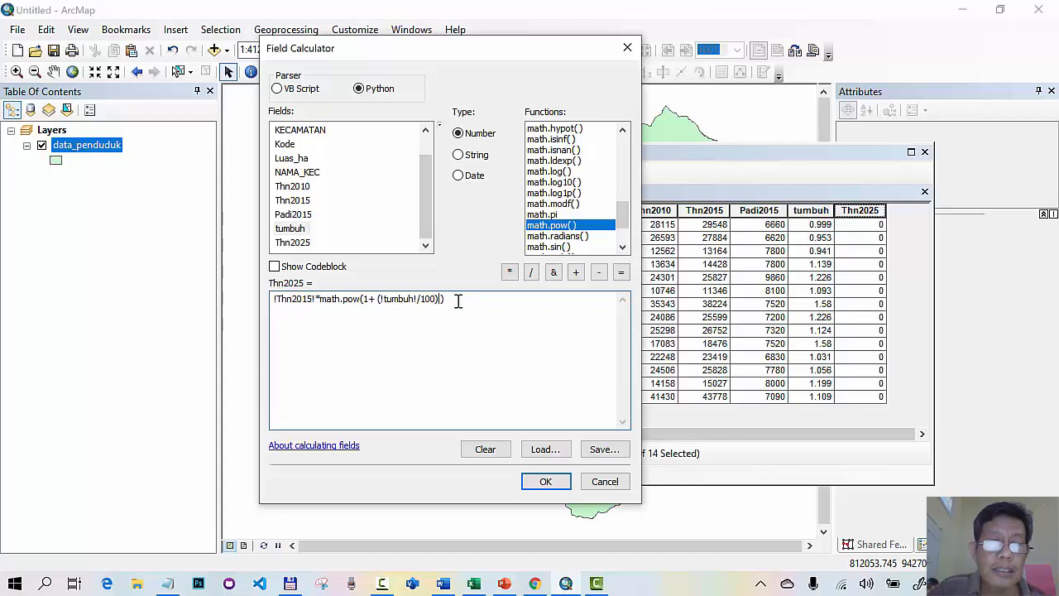
pyautogui.click(365, 300)
pyautogui.write('(')
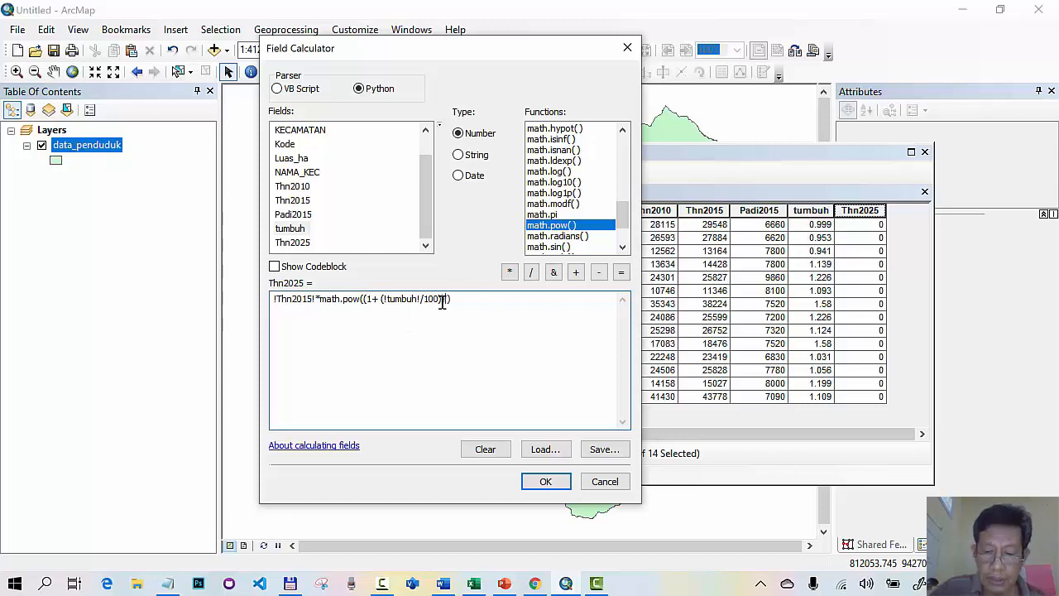
pyautogui.write(',10')
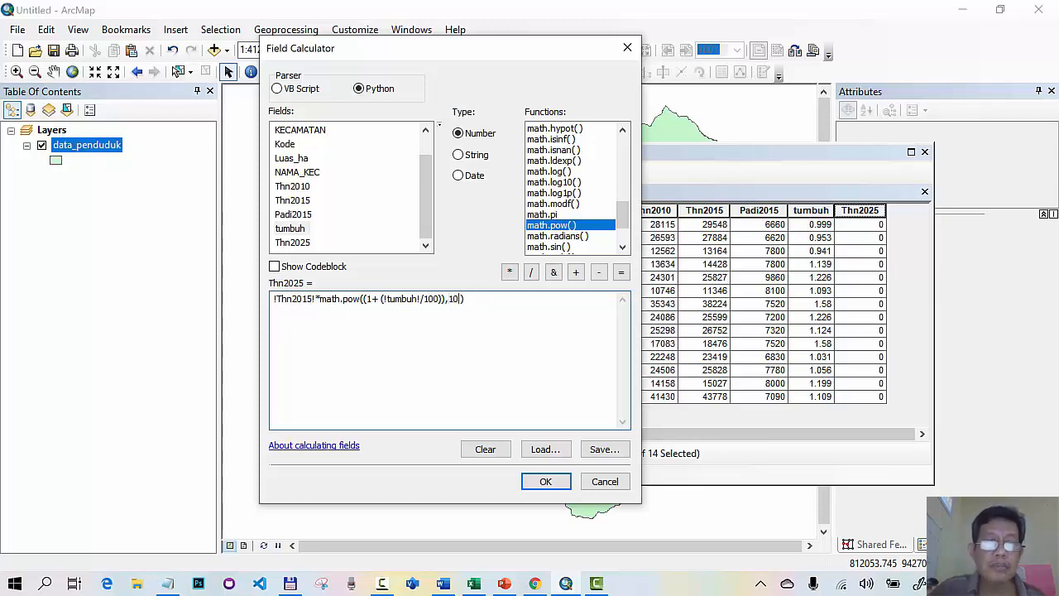
pyautogui.click(541, 481)
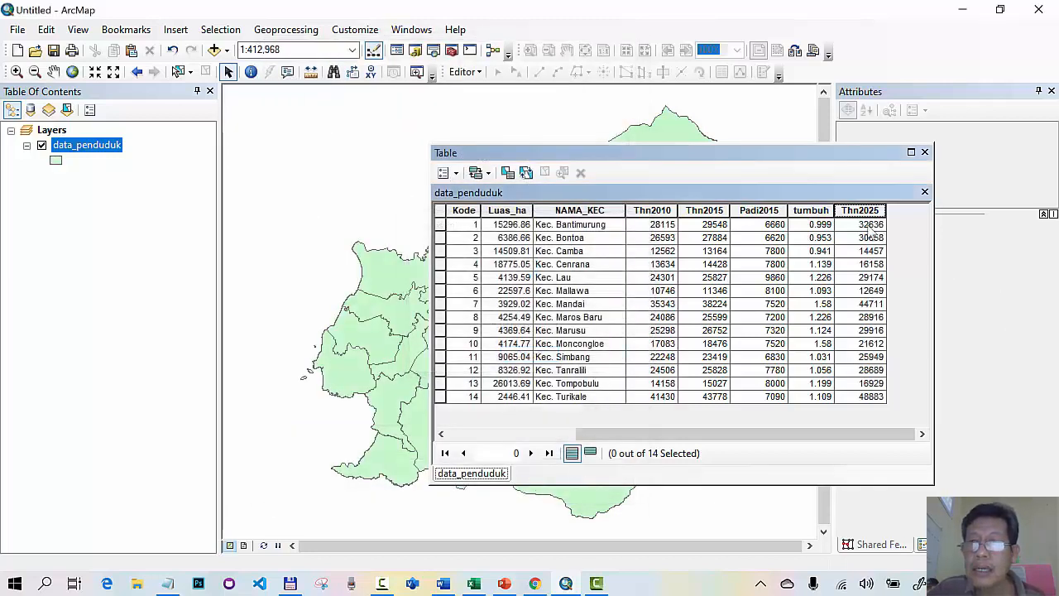
# Examine the calculated Thn2025 population values row by row in the data_penduduk table.
pyautogui.click(873, 225)
pyautogui.click(876, 239)
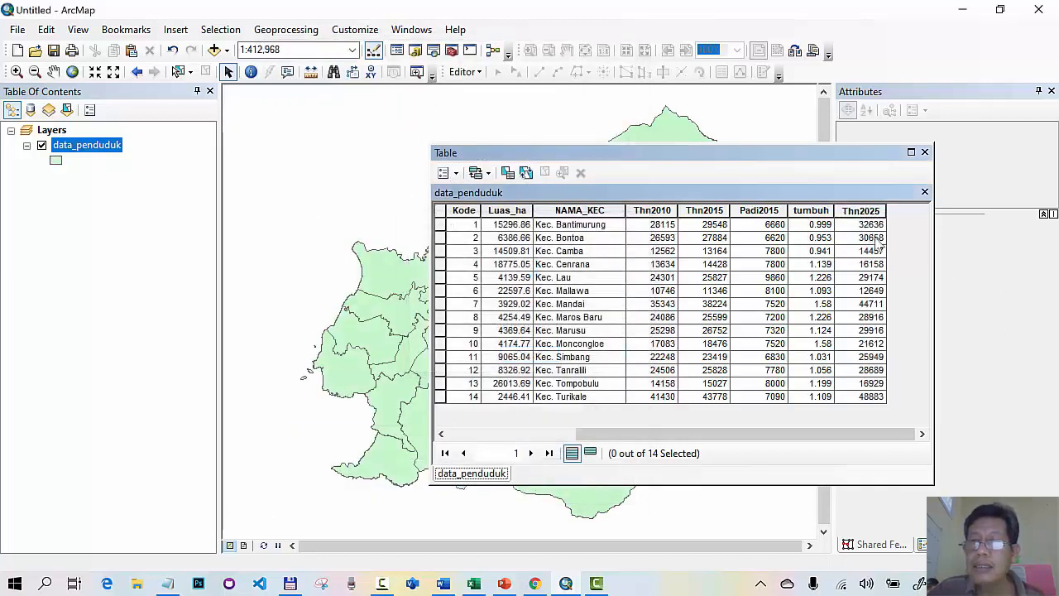
pyautogui.click(874, 253)
pyautogui.click(872, 265)
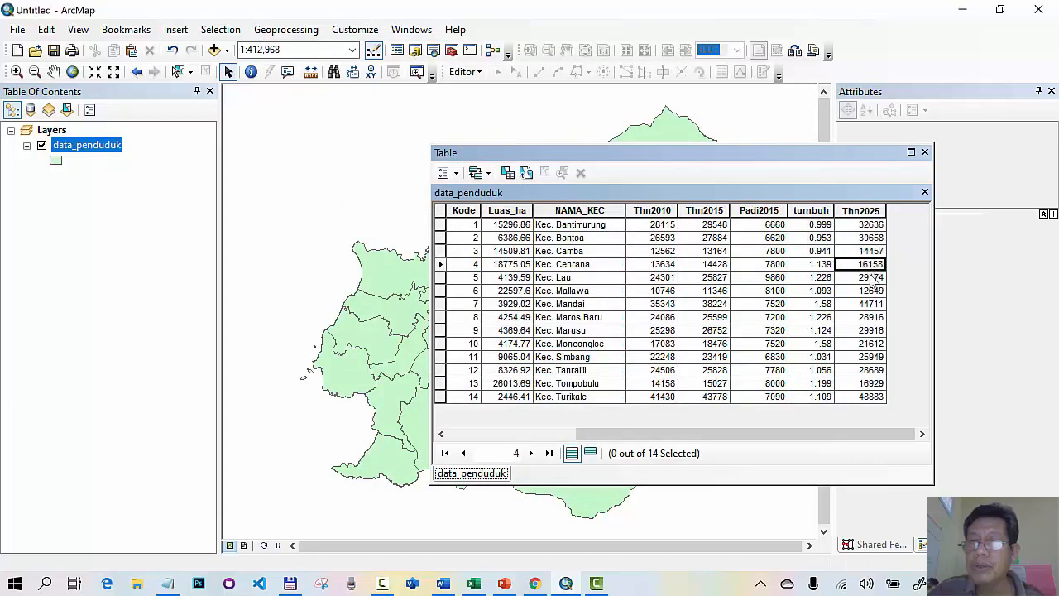
pyautogui.click(873, 278)
pyautogui.click(873, 291)
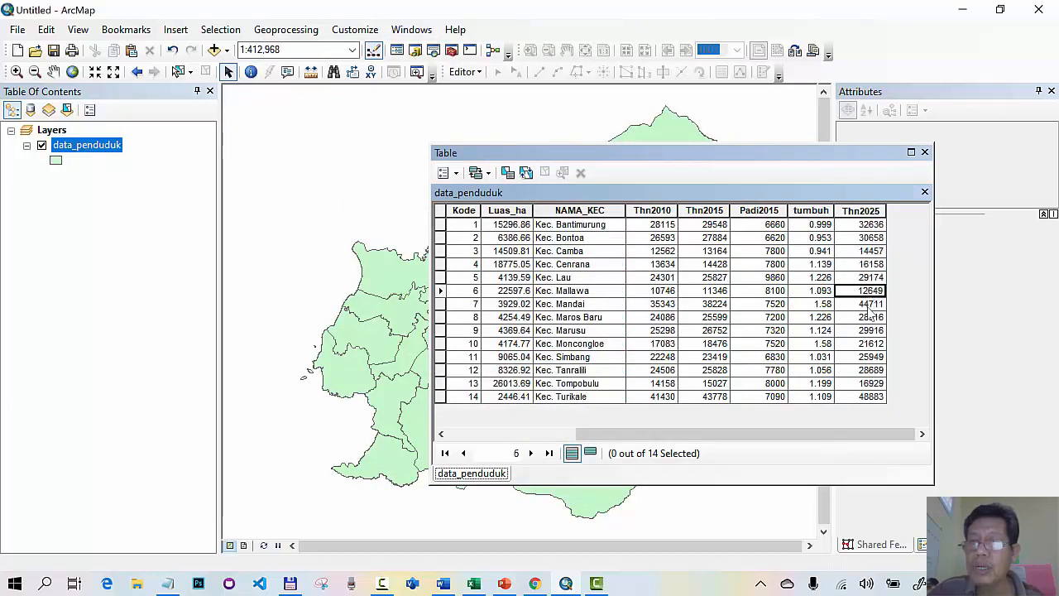
pyautogui.click(872, 305)
pyautogui.click(870, 319)
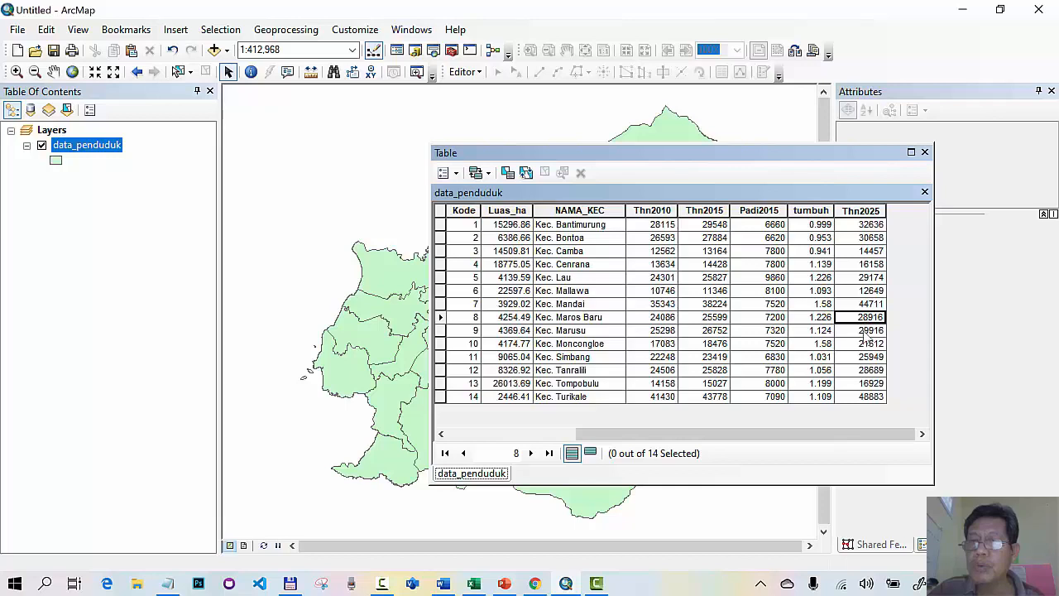
pyautogui.click(865, 331)
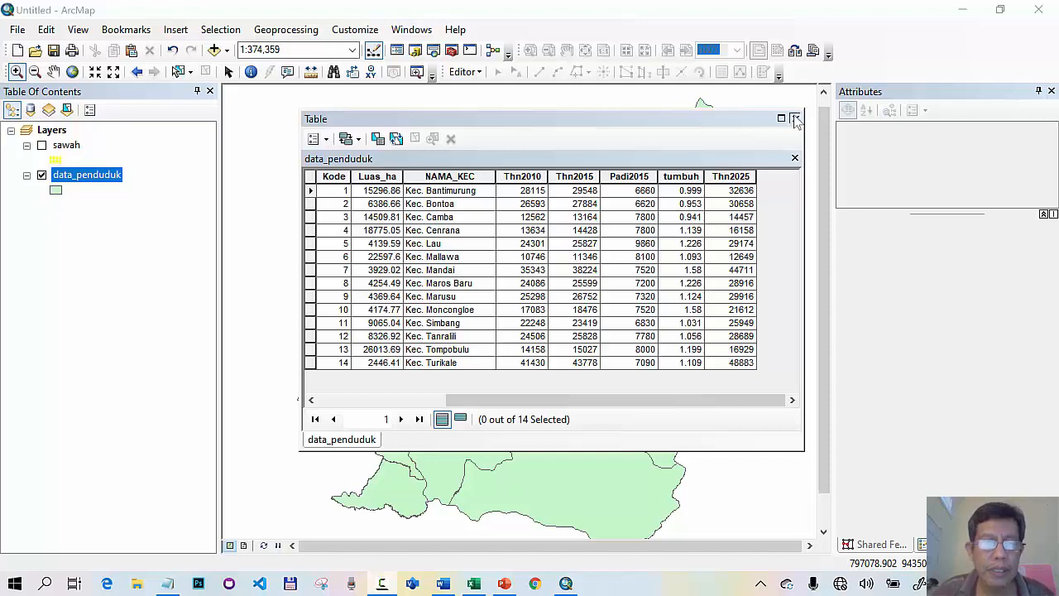
# Close the data_penduduk table and add the Penutupan_Lahan.shp shapefile from the Pengelolaan Data Atribut folder to the map.
pyautogui.click(794, 120)
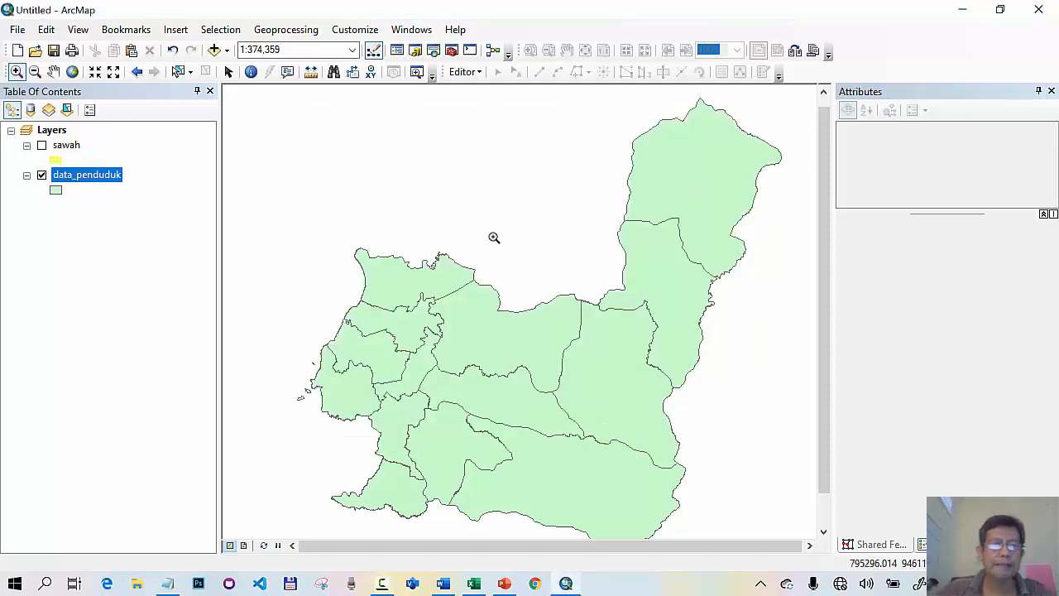
pyautogui.click(215, 50)
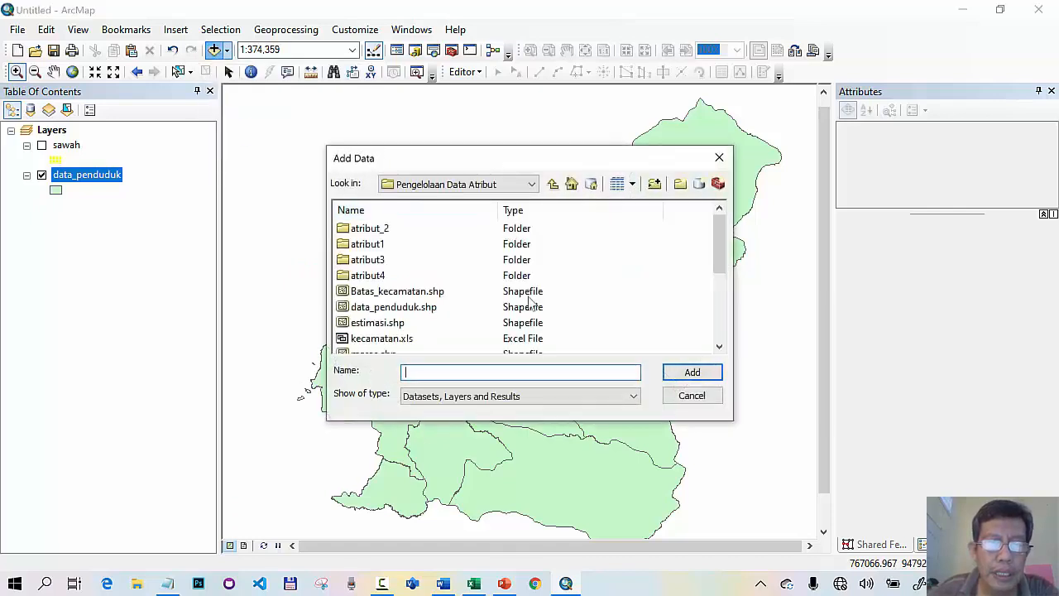
pyautogui.scroll(-3, 530, 306)
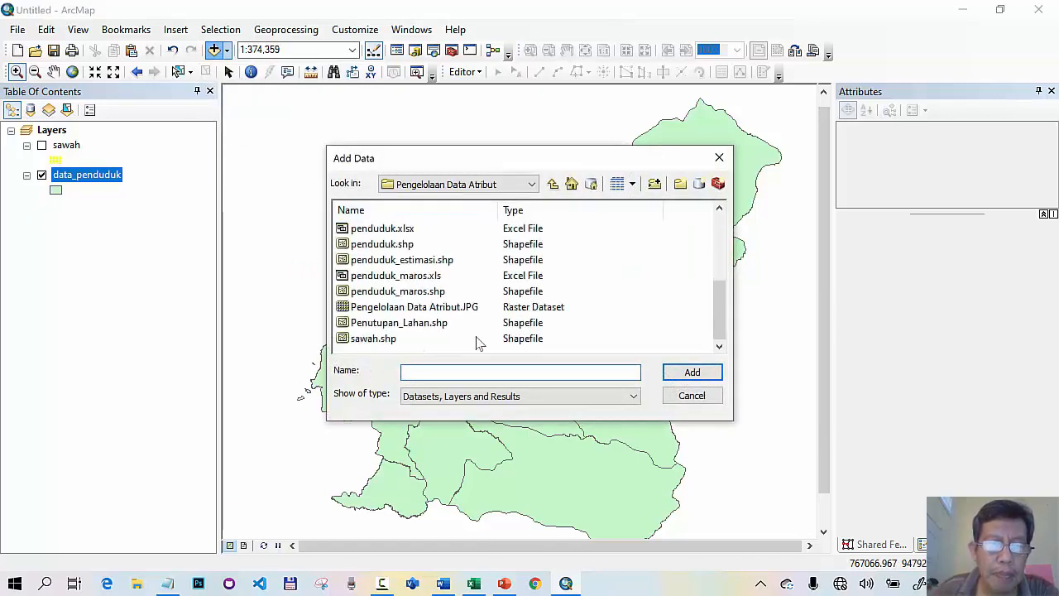
pyautogui.click(432, 324)
pyautogui.click(685, 377)
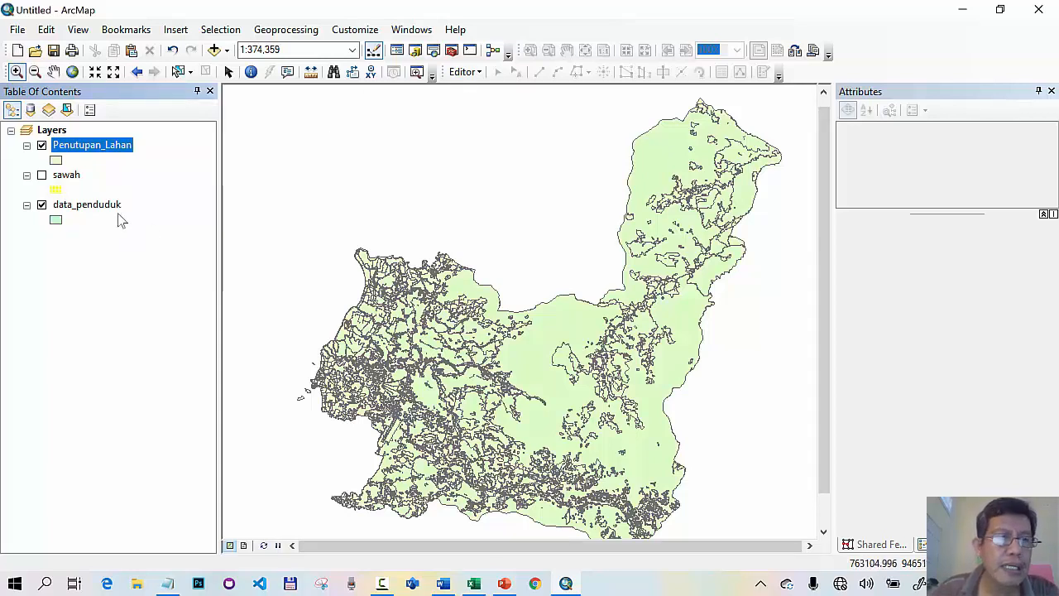
# Union data_penduduk and Penutupan_Lahan into a new shapefile named Penduduk_tuplah in the Pengelolaan Data Atribut folder.
pyautogui.click(308, 38)
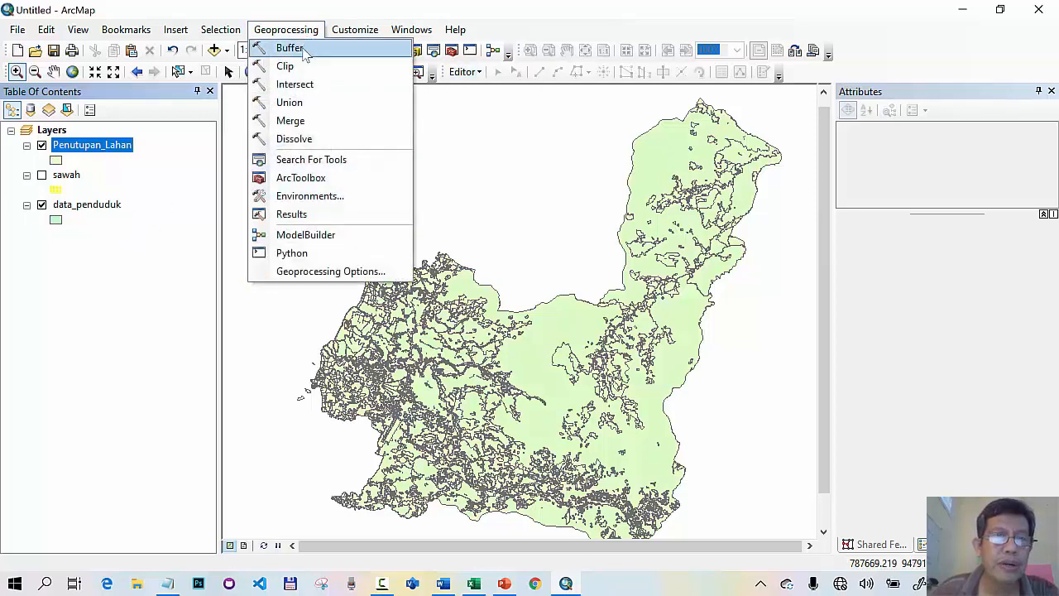
pyautogui.click(303, 104)
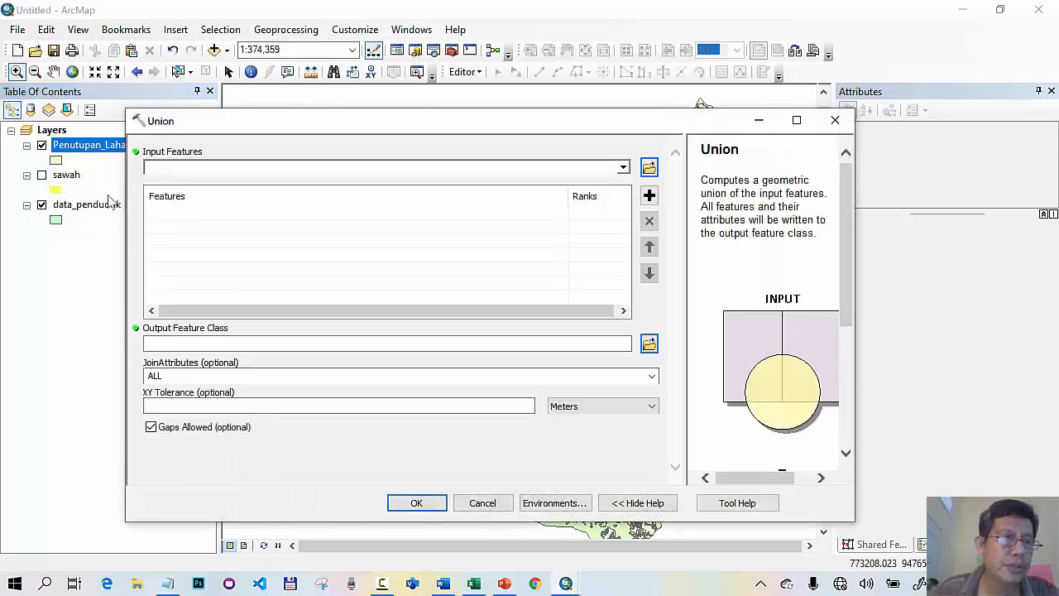
pyautogui.moveTo(102, 207); pyautogui.dragTo(154, 192)
pyautogui.moveTo(115, 146); pyautogui.dragTo(189, 170)
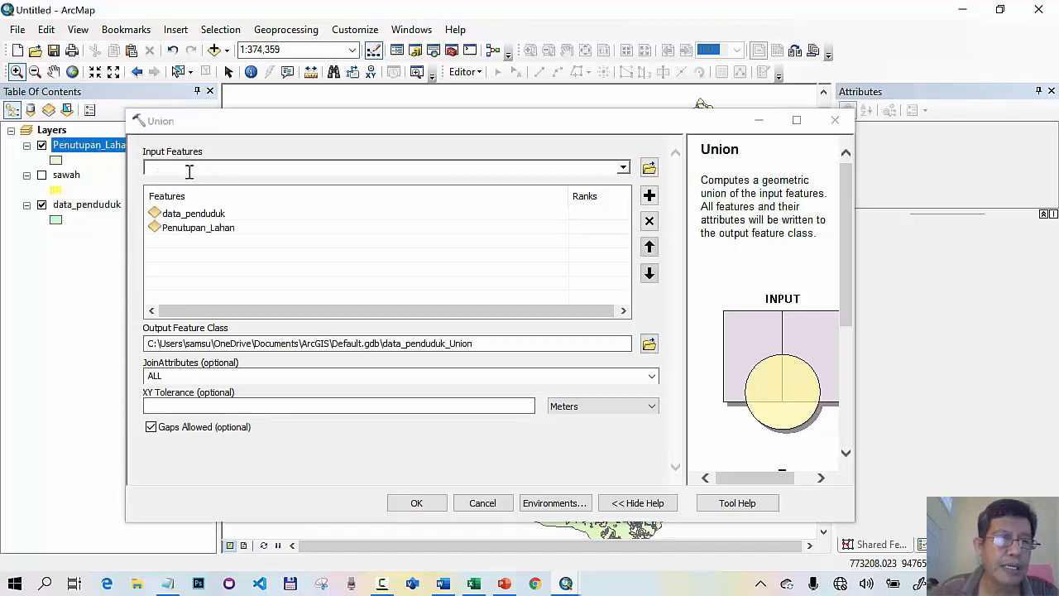
pyautogui.click(649, 344)
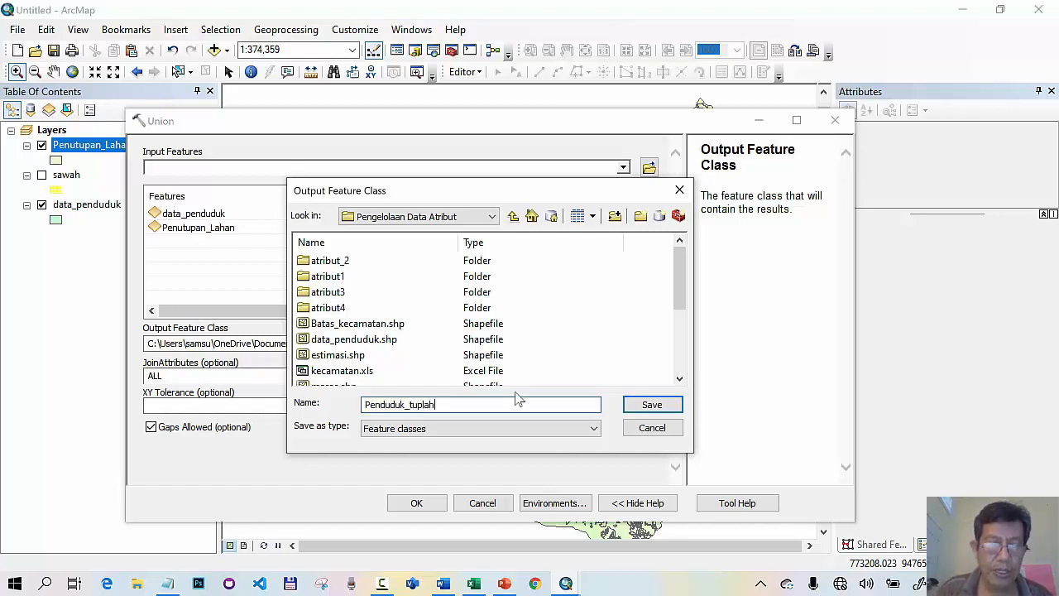
pyautogui.click(643, 404)
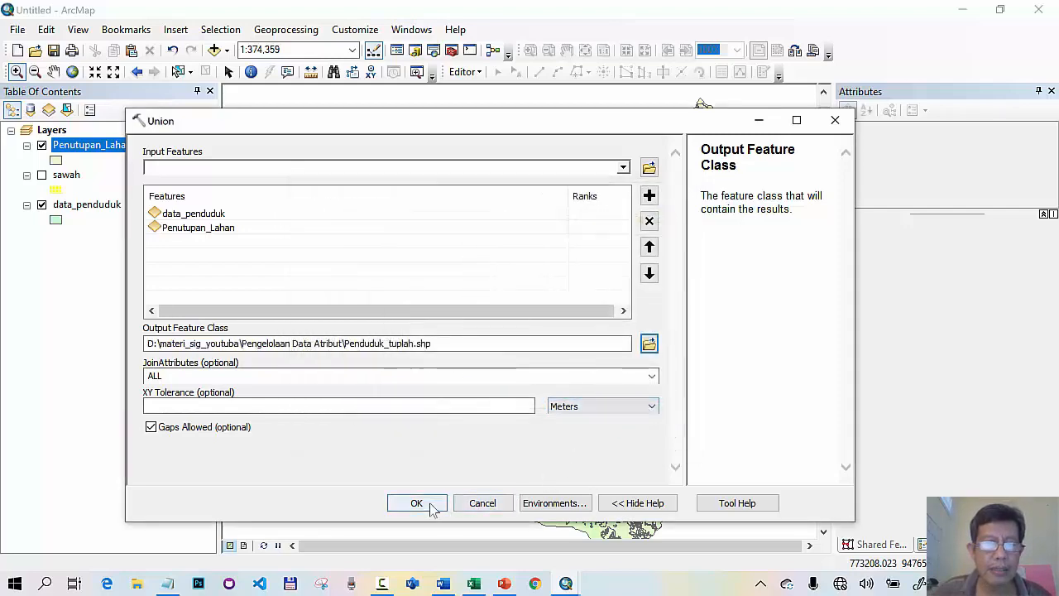
pyautogui.click(416, 503)
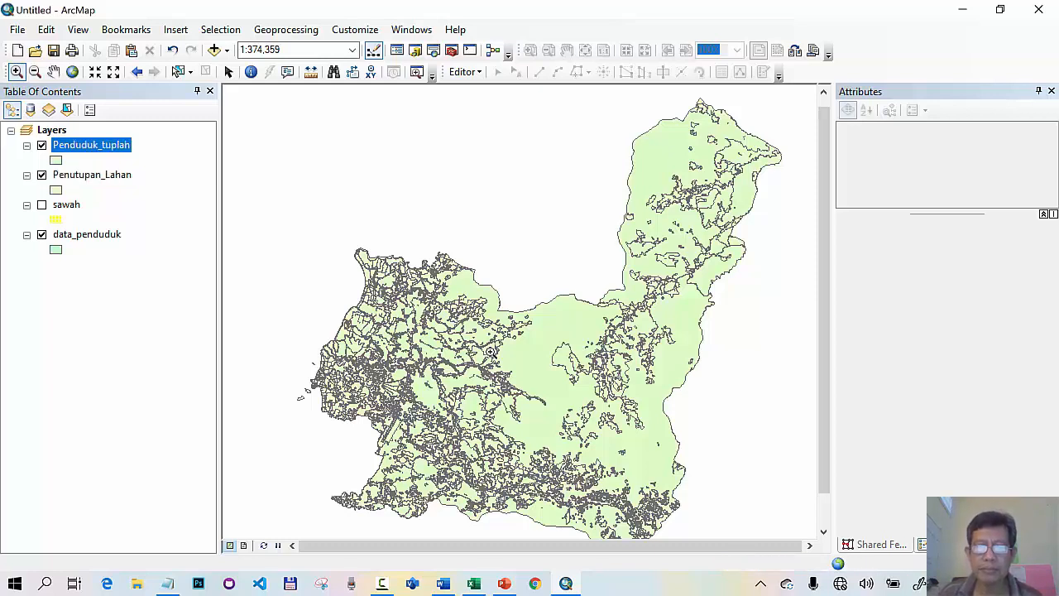
pyautogui.click(228, 72)
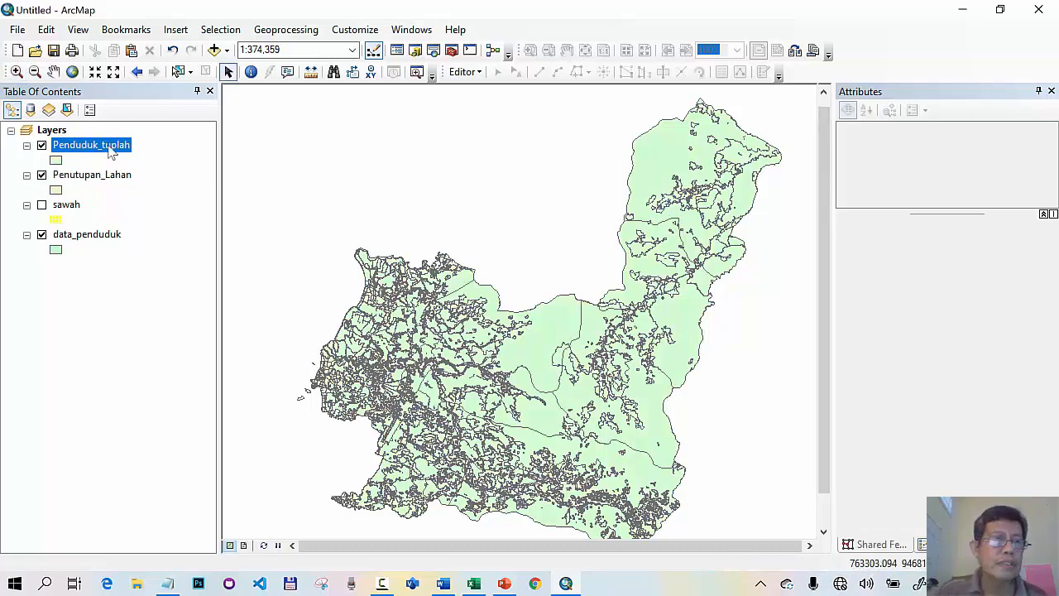
# Recalculate the Luas_ha field of the Penduduk_tuplah layer as polygon area in hectares, then close its attribute table.
pyautogui.rightClick(111, 151)
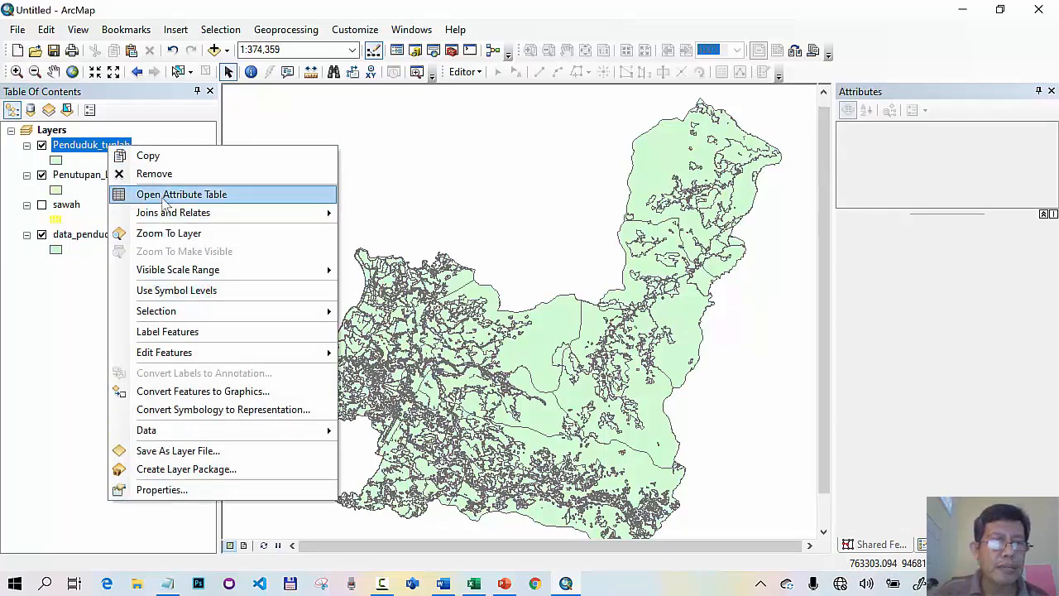
pyautogui.click(165, 198)
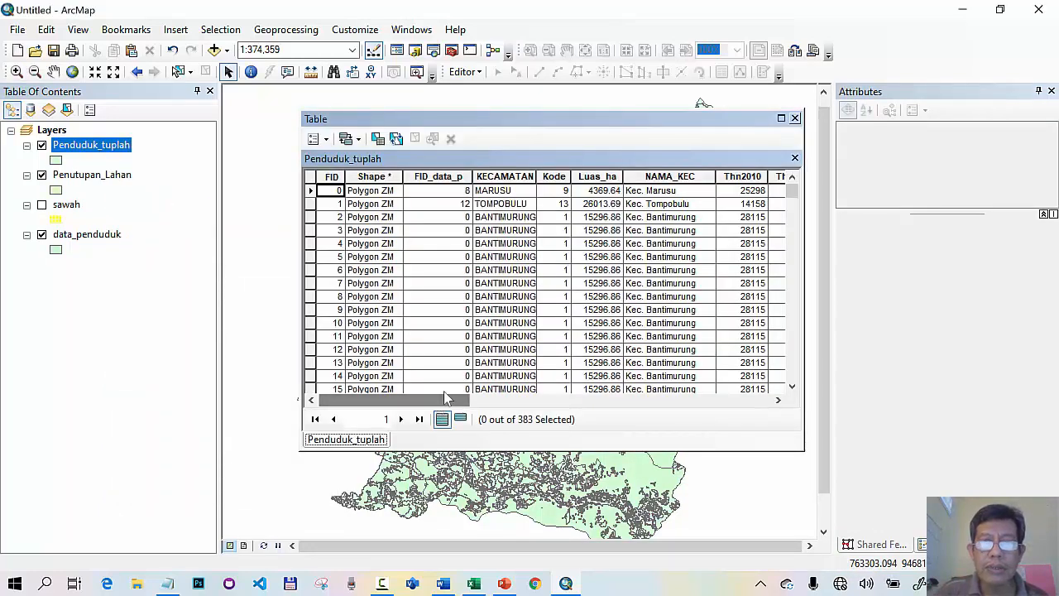
pyautogui.rightClick(598, 173)
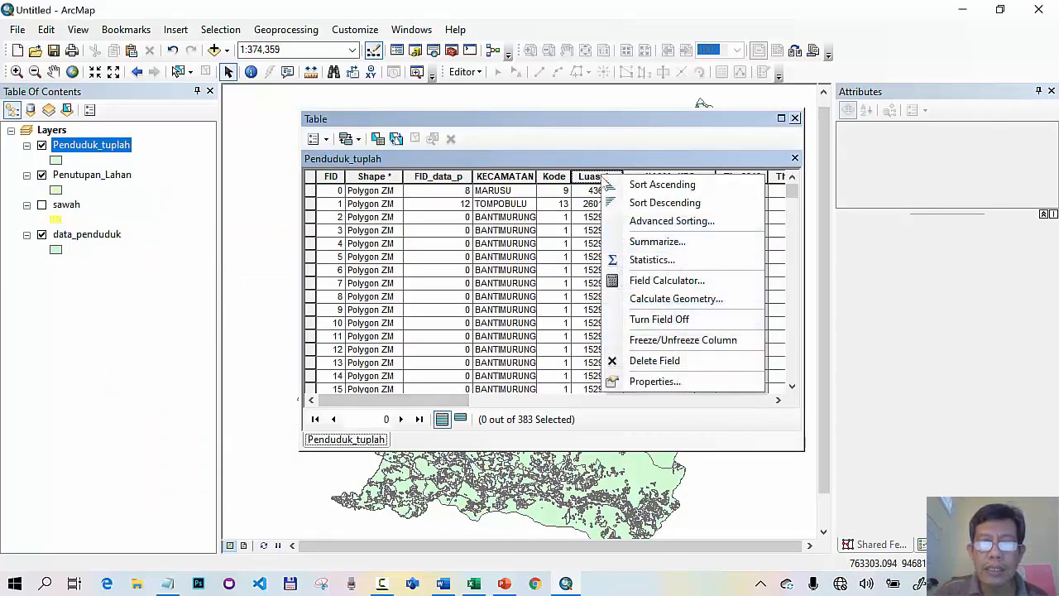
pyautogui.click(642, 300)
pyautogui.click(611, 334)
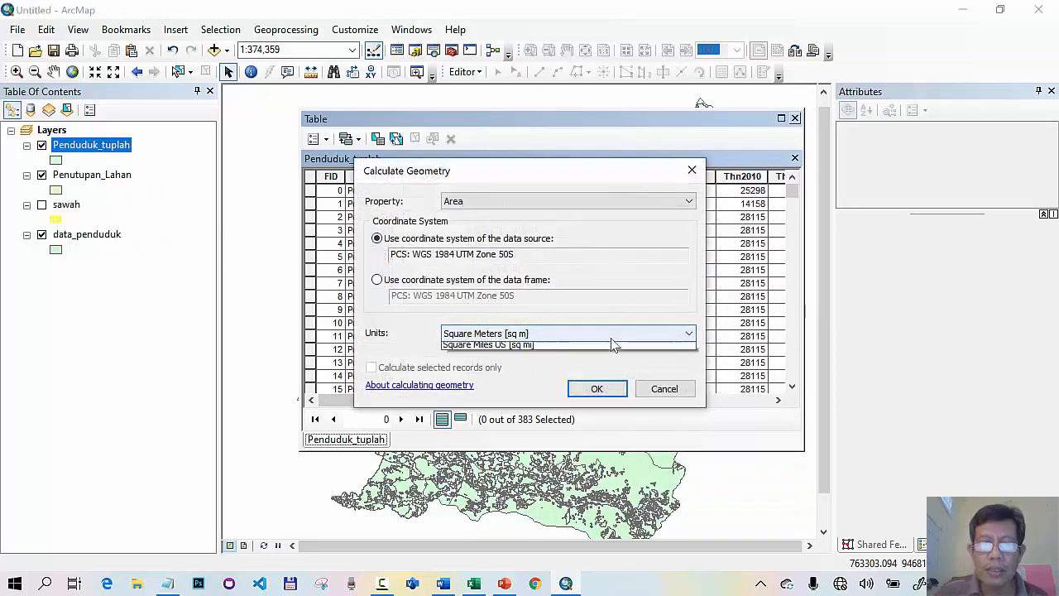
pyautogui.click(489, 370)
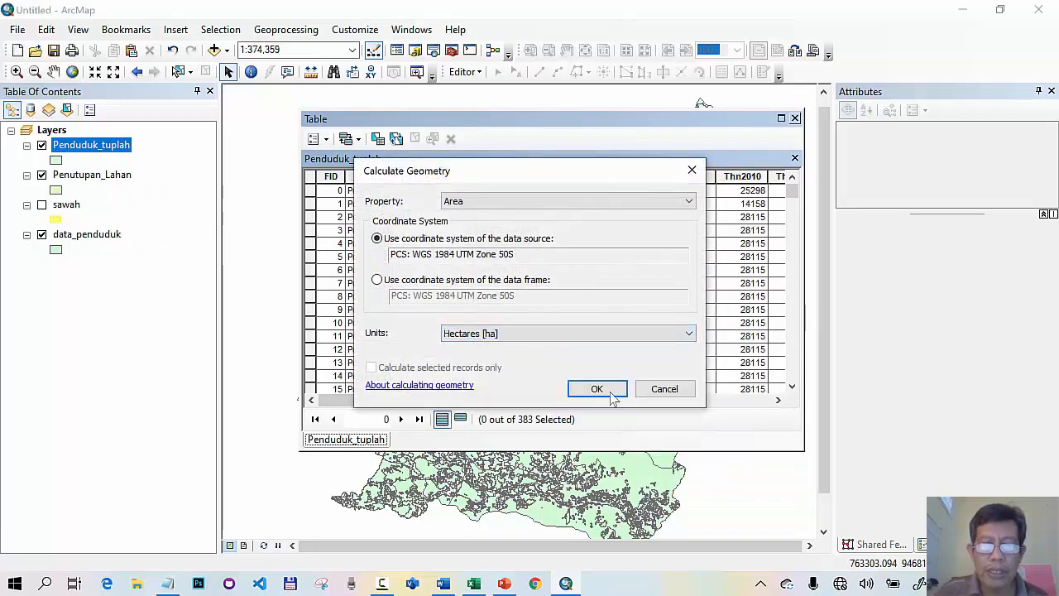
pyautogui.click(598, 389)
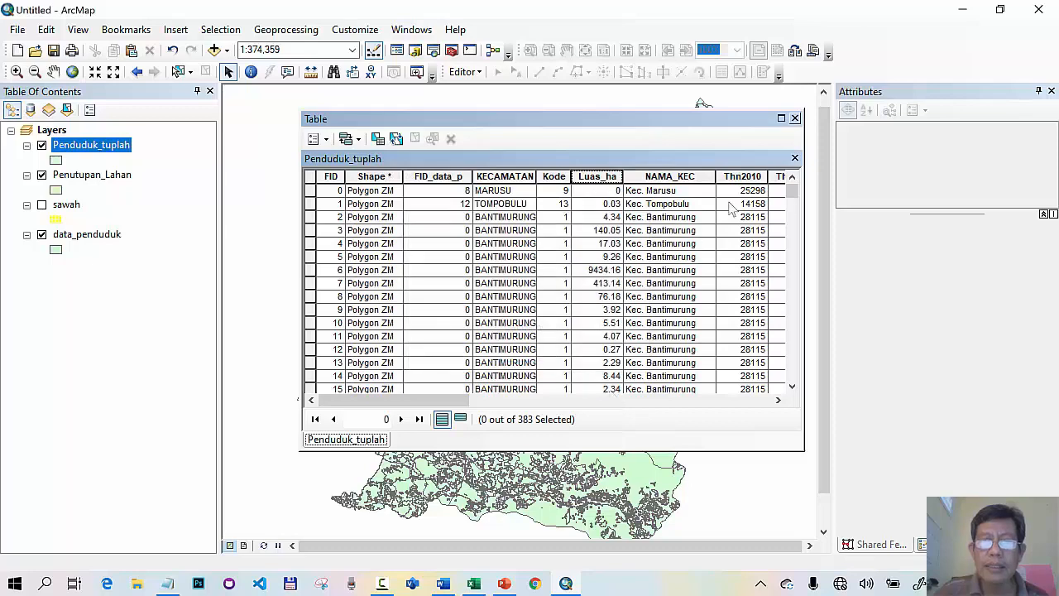
pyautogui.click(794, 118)
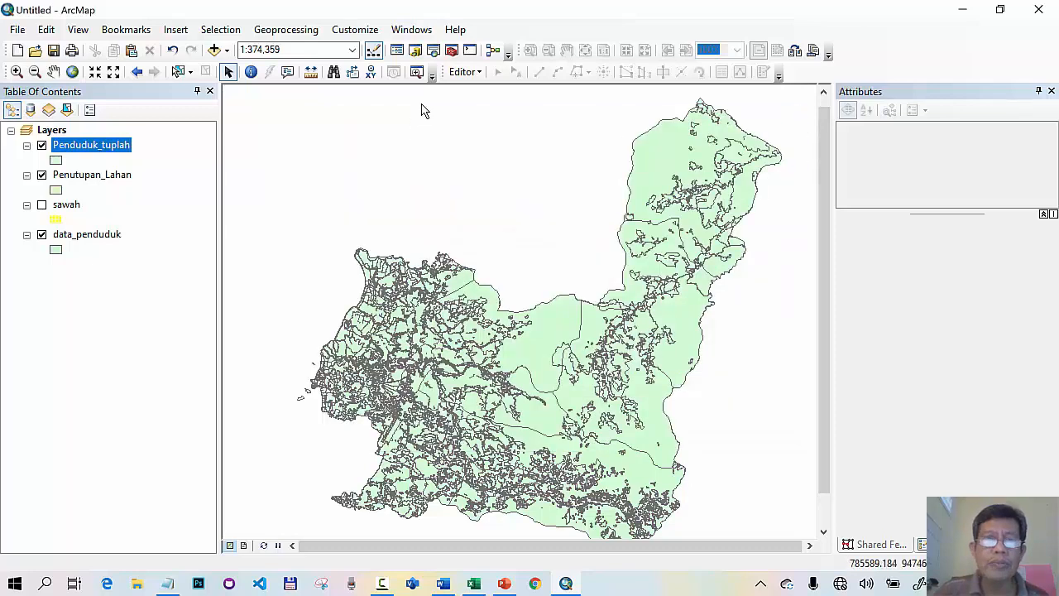
# Set up a Table To Excel conversion of Penduduk_tuplah with penduduk_tuplah.xls in the Pengelolaan Data Atribut folder as output.
pyautogui.click(452, 50)
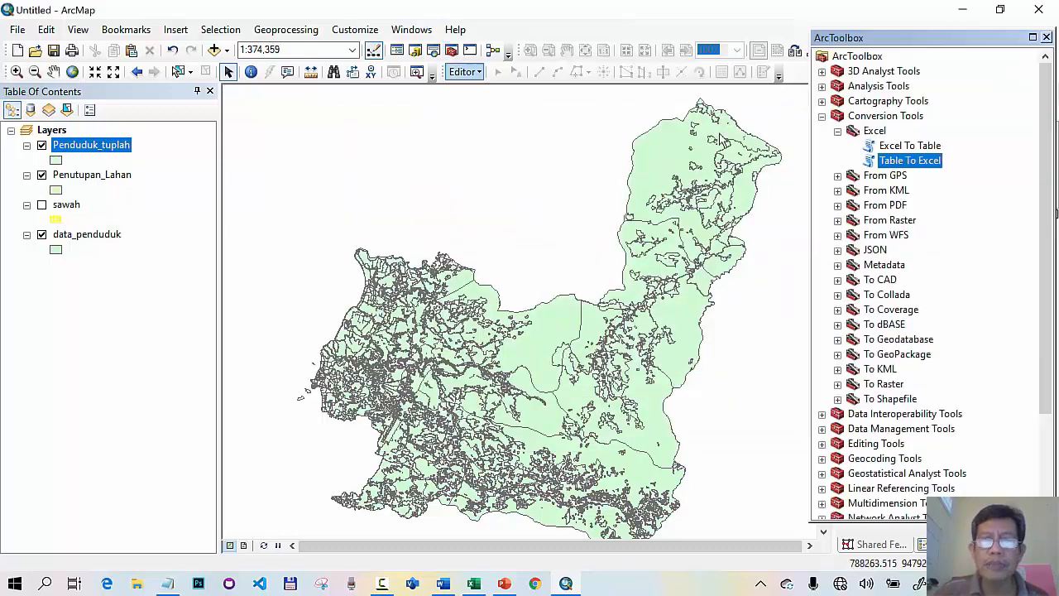
pyautogui.doubleClick(902, 162)
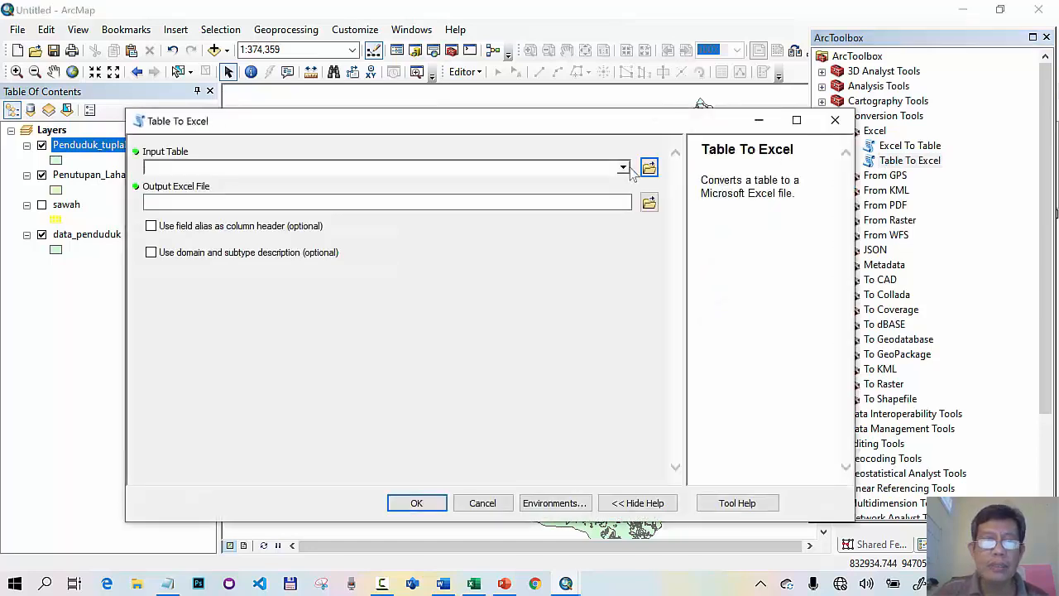
pyautogui.click(623, 168)
pyautogui.click(217, 181)
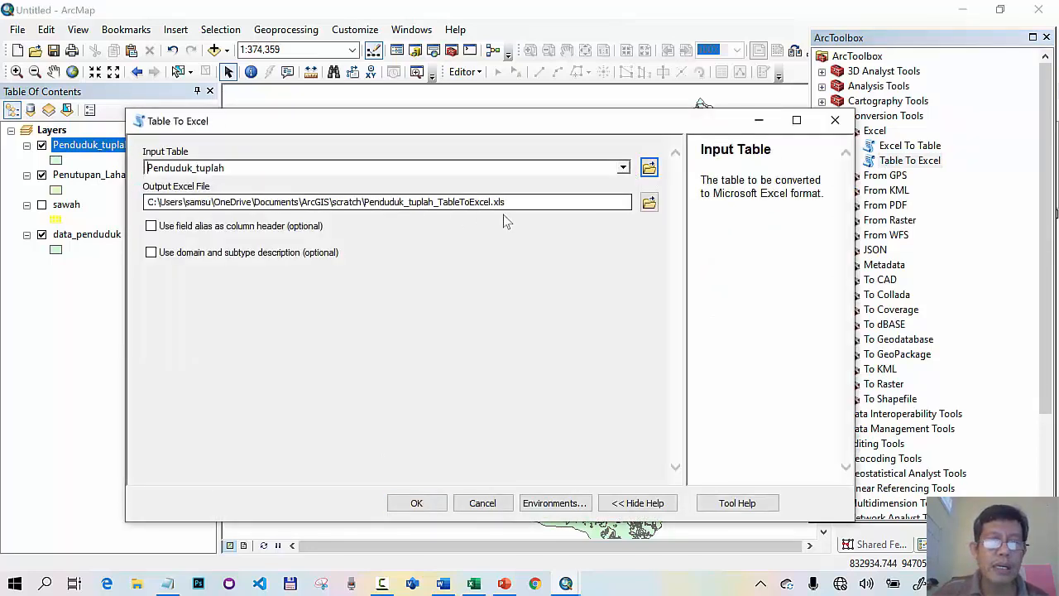
pyautogui.click(649, 203)
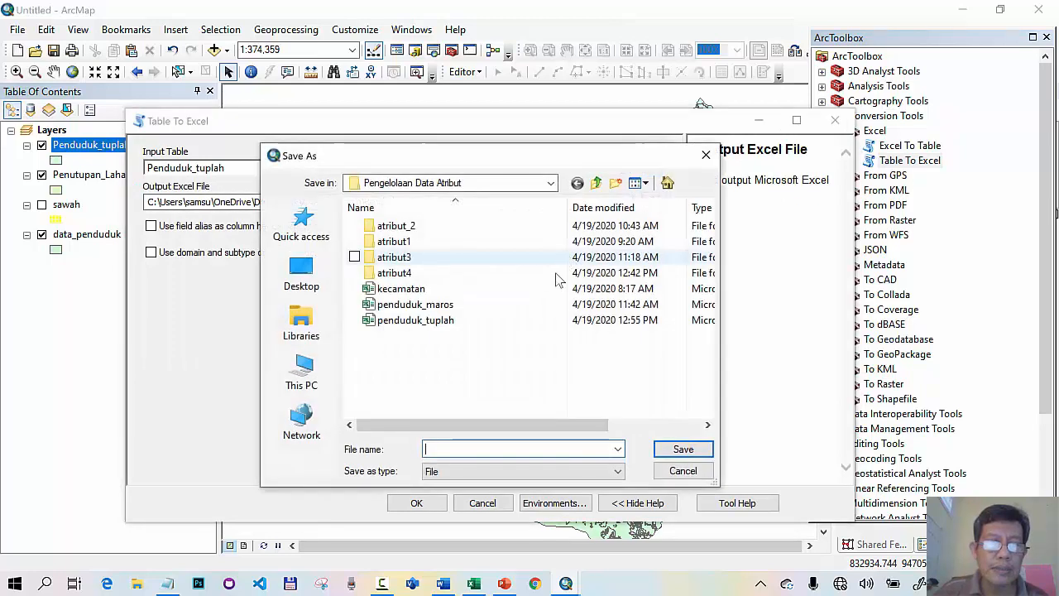
pyautogui.click(431, 320)
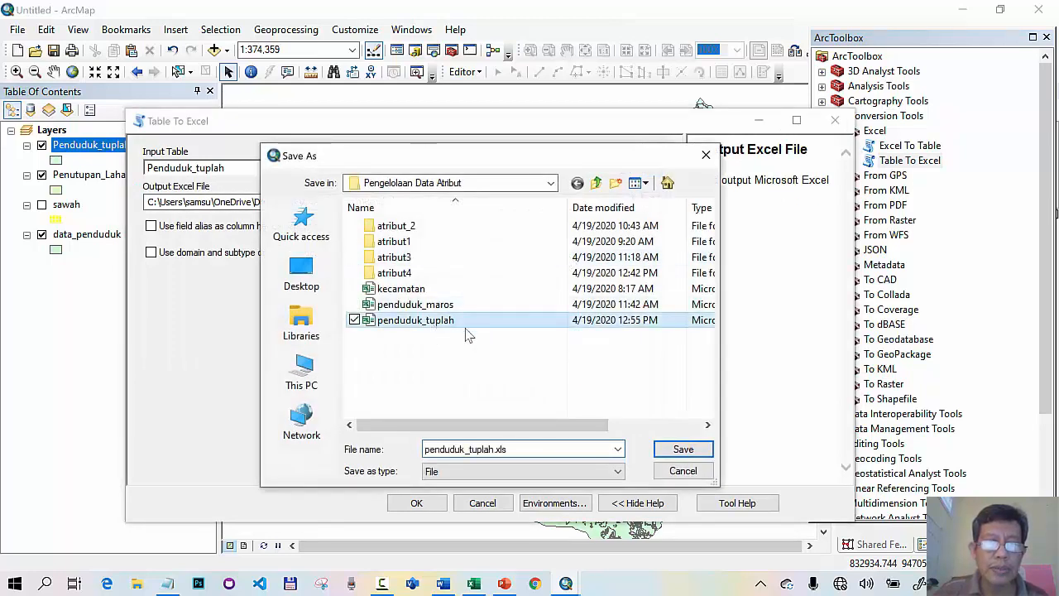
pyautogui.click(669, 449)
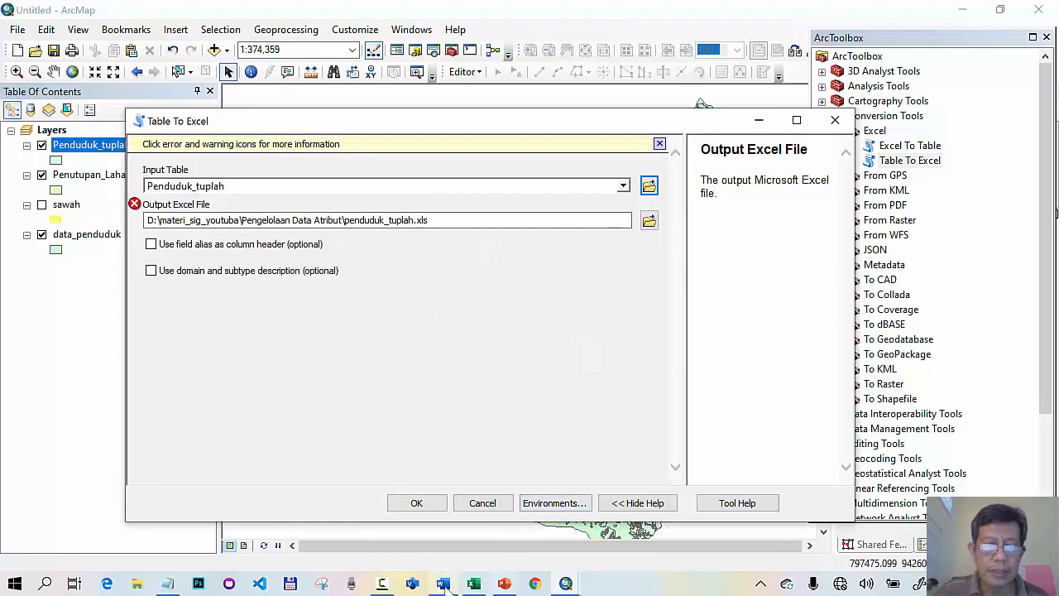
# Change the output Excel file name to penduduk_tuplah1.xls and run the Table To Excel conversion.
pyautogui.click(473, 585)
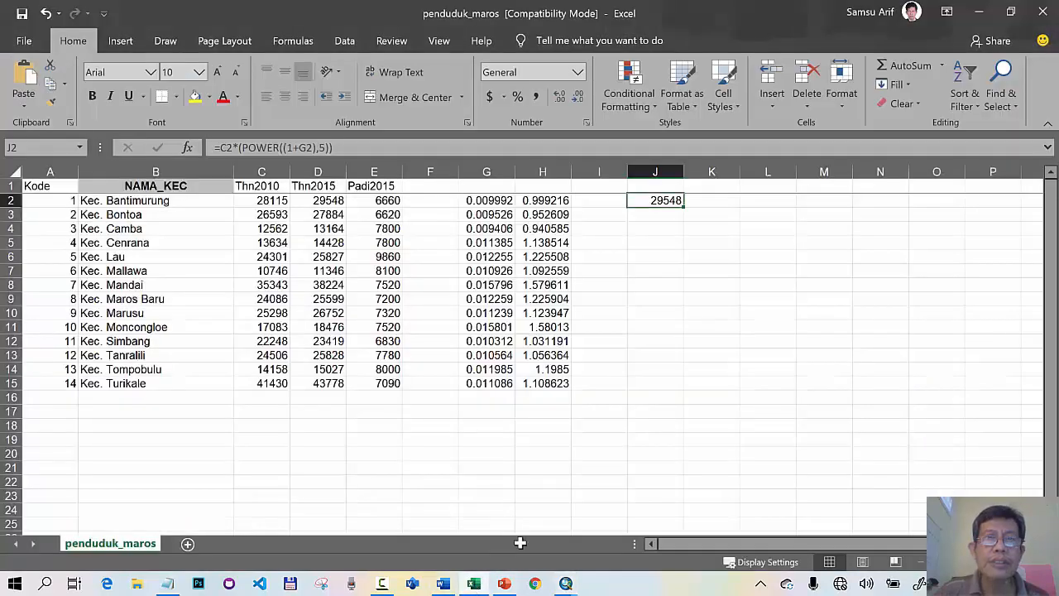
pyautogui.moveTo(566, 583)
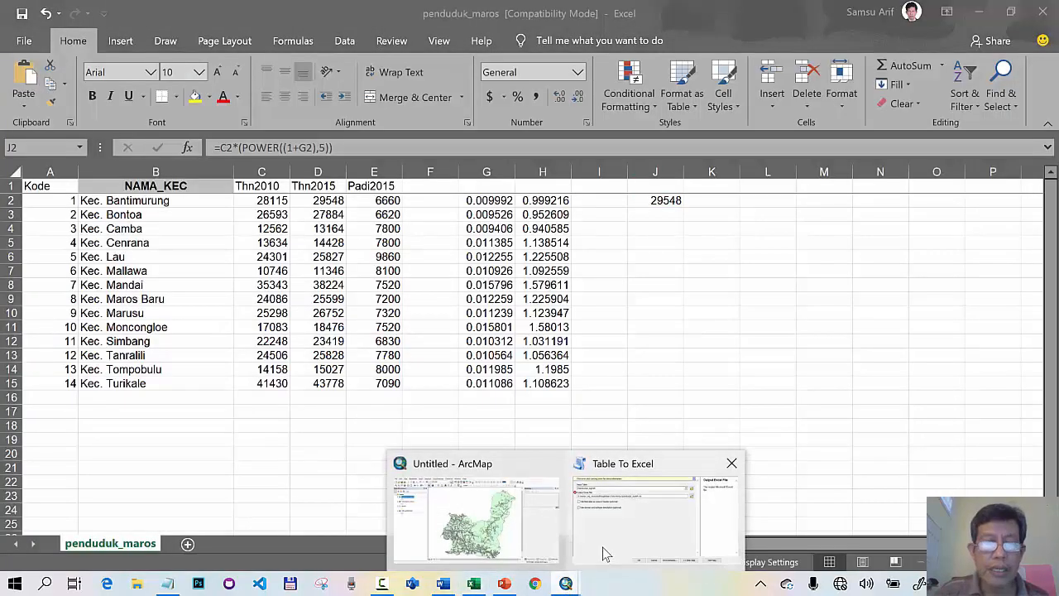
pyautogui.click(603, 547)
pyautogui.click(414, 220)
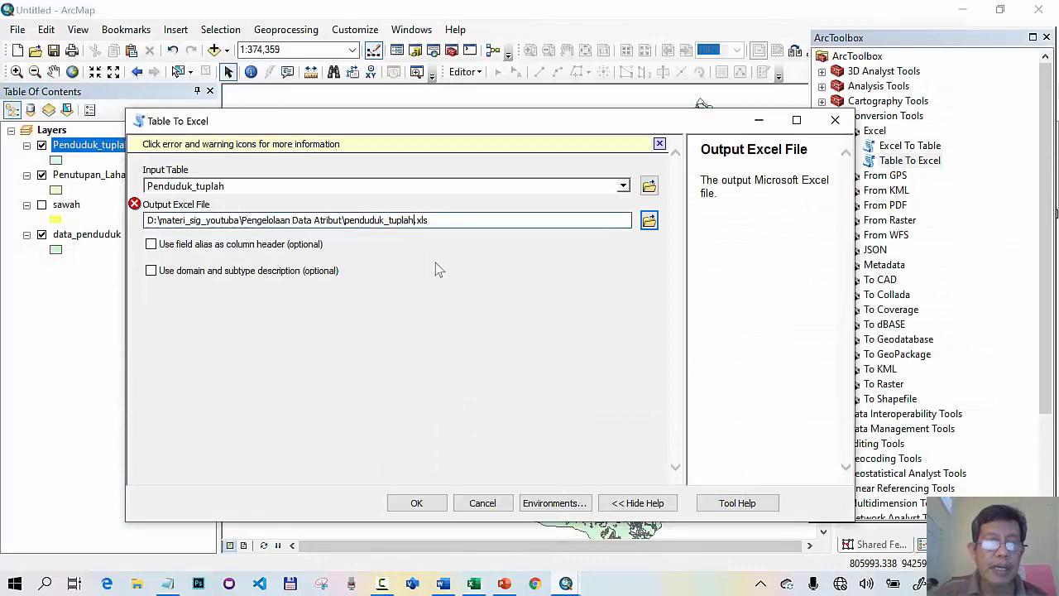
pyautogui.click(420, 503)
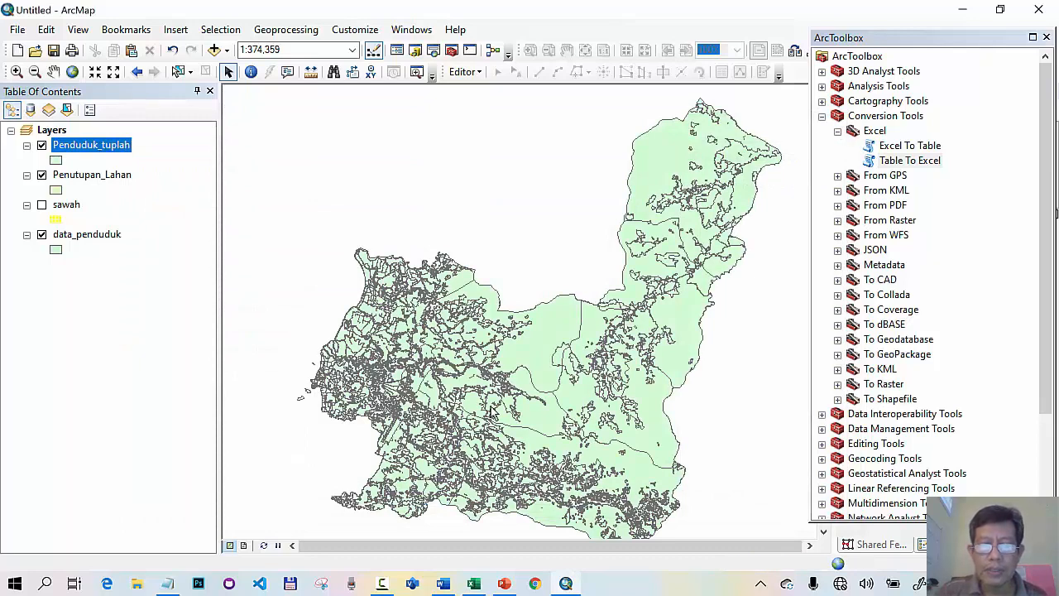
# Switch to Excel and open the exported penduduk_tuplah1 workbook from the Pengelolaan Data Atribut folder.
pyautogui.click(474, 584)
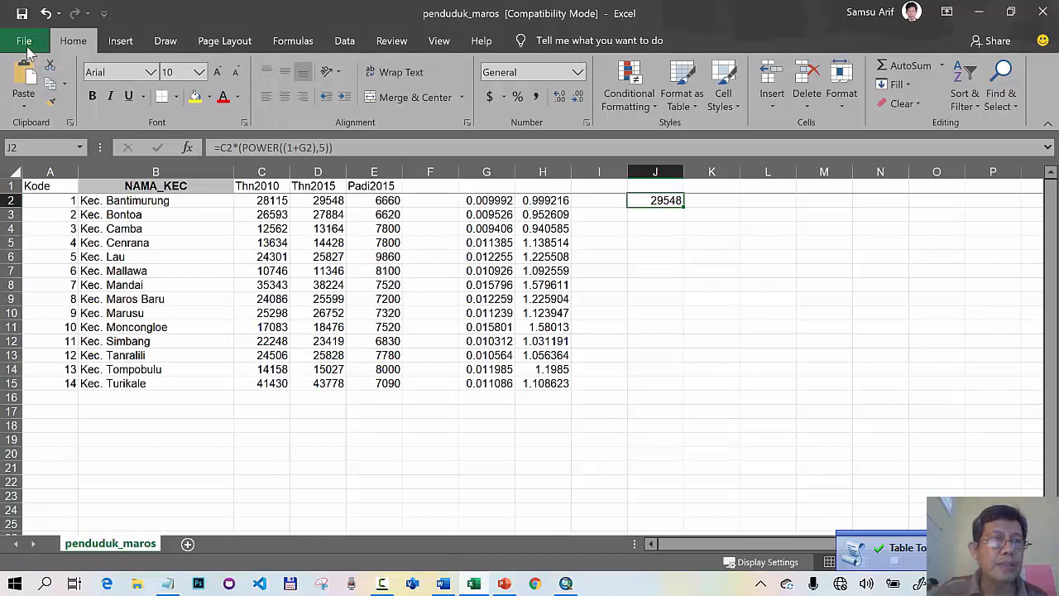
pyautogui.click(26, 43)
pyautogui.click(46, 151)
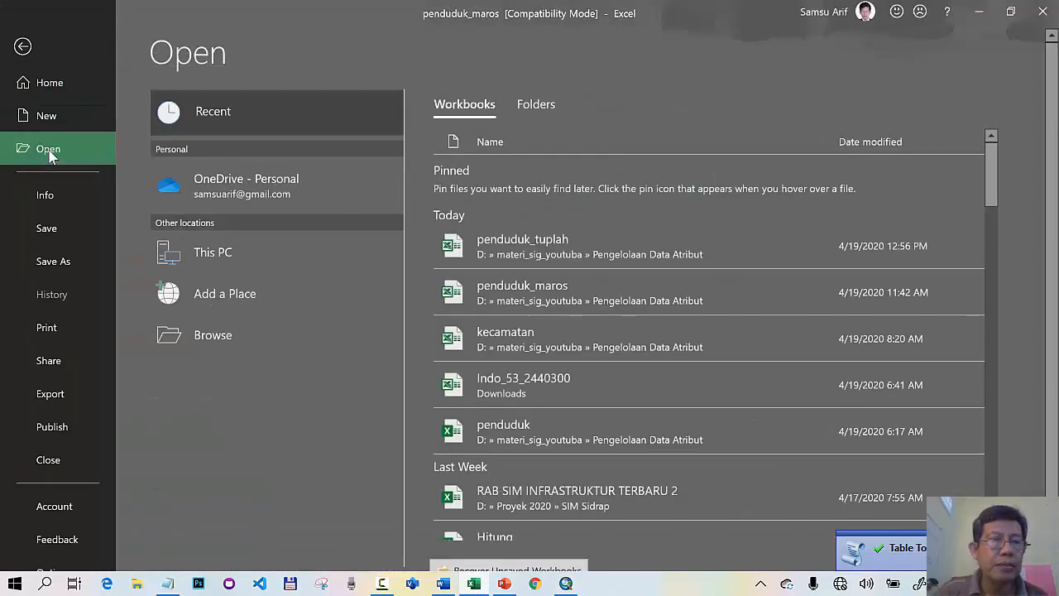
pyautogui.click(228, 341)
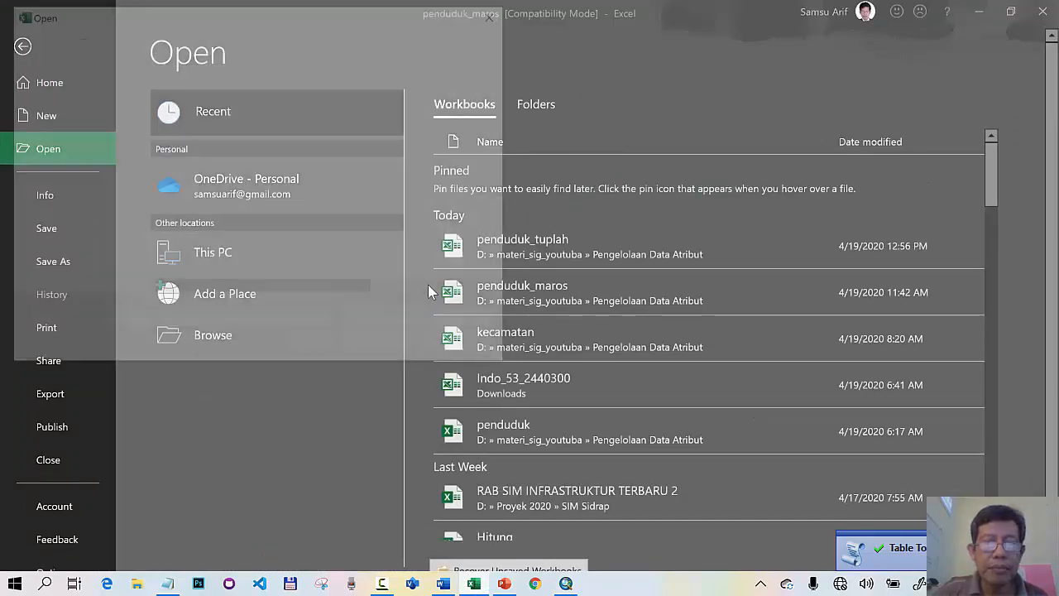
pyautogui.scroll(-3, 343, 236)
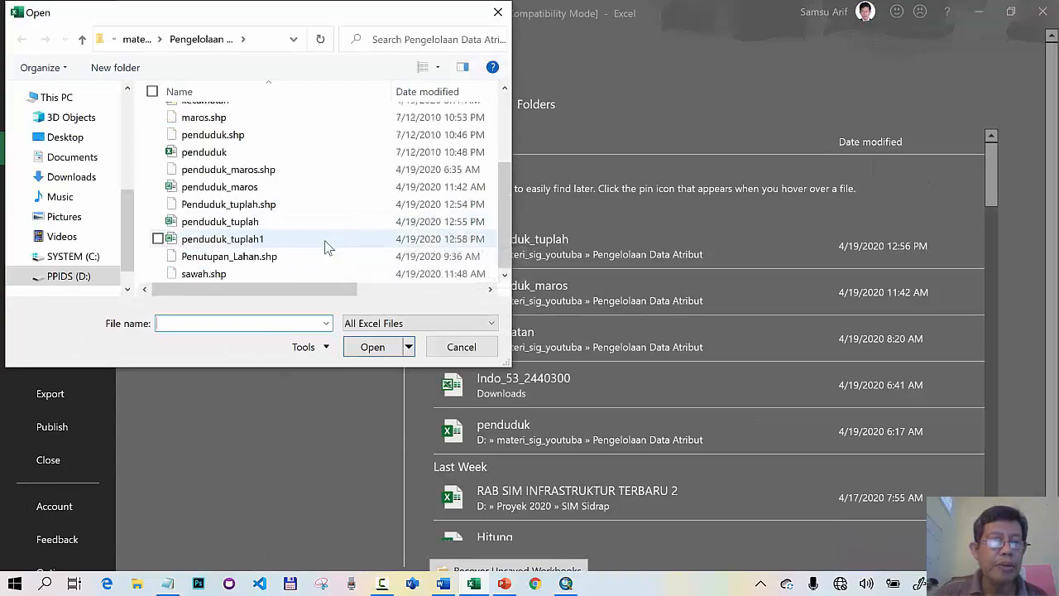
pyautogui.click(236, 240)
pyautogui.click(372, 347)
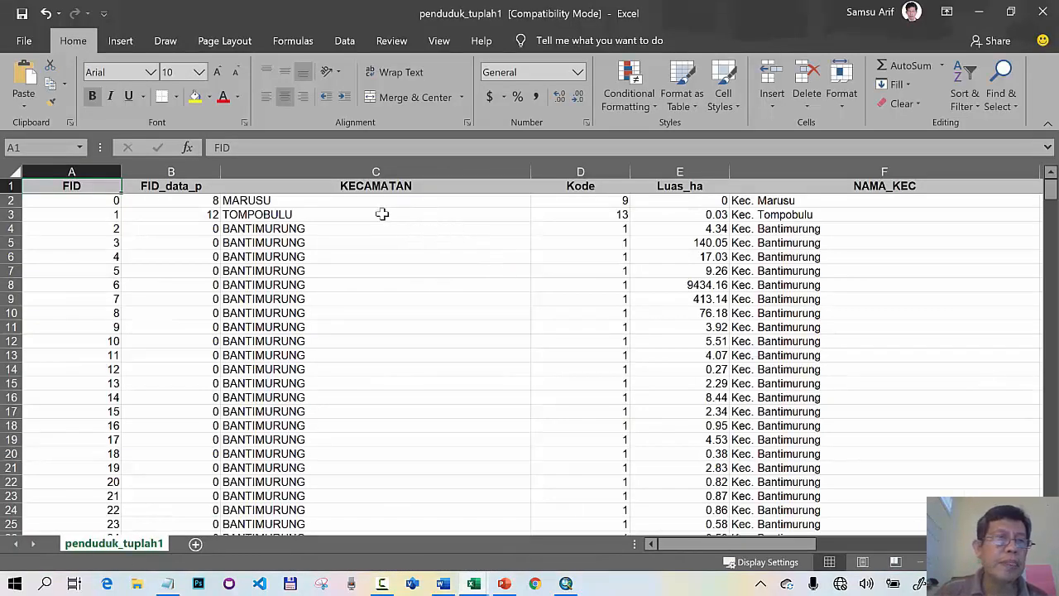
# Create a PivotTable on a new worksheet from the range penduduk_tuplah1!$A$1:$N$384.
pyautogui.click(116, 46)
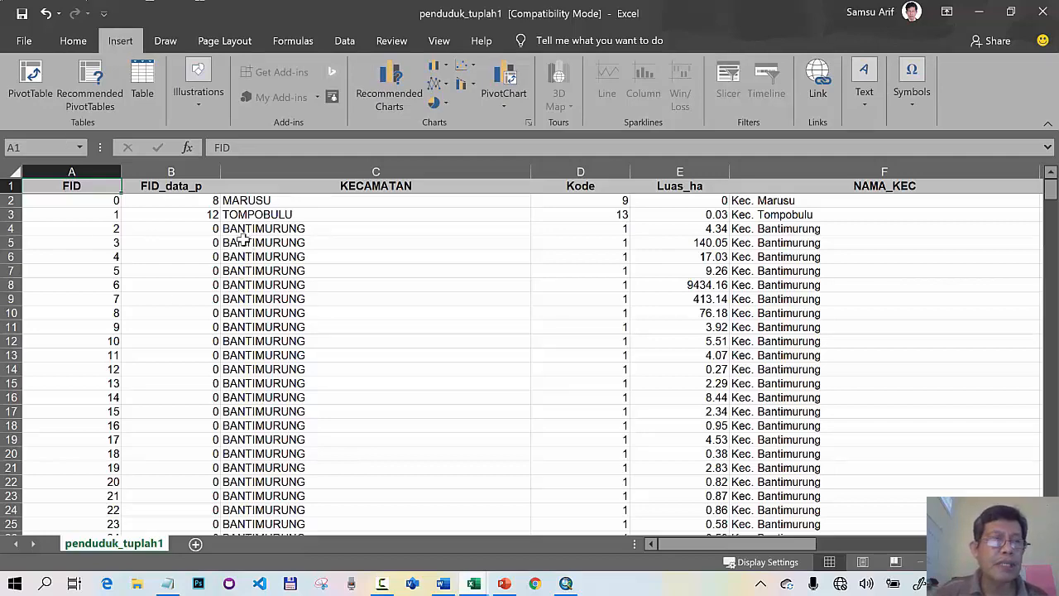
pyautogui.click(33, 74)
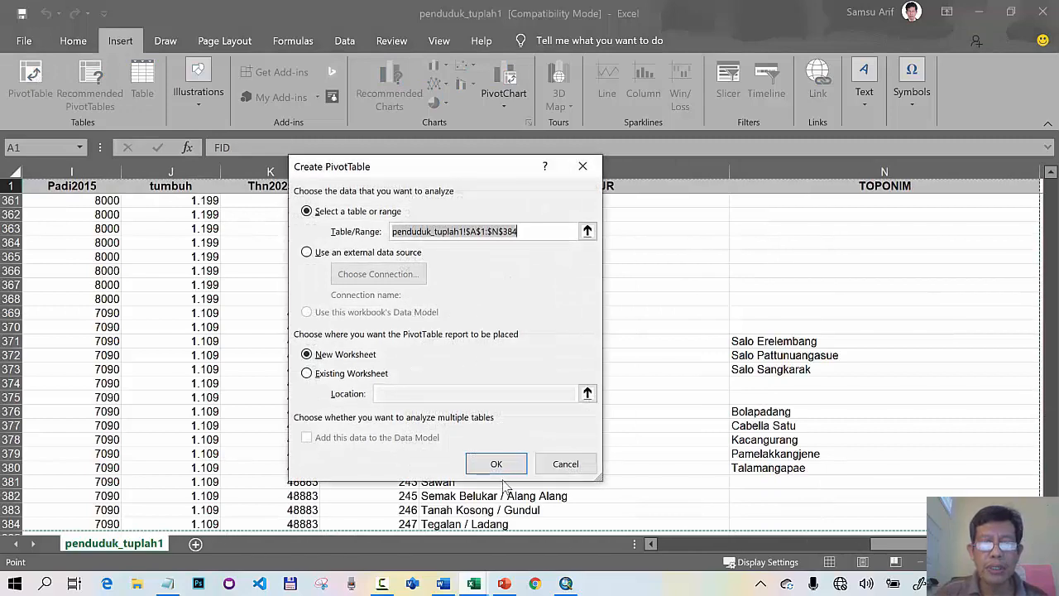
pyautogui.click(497, 465)
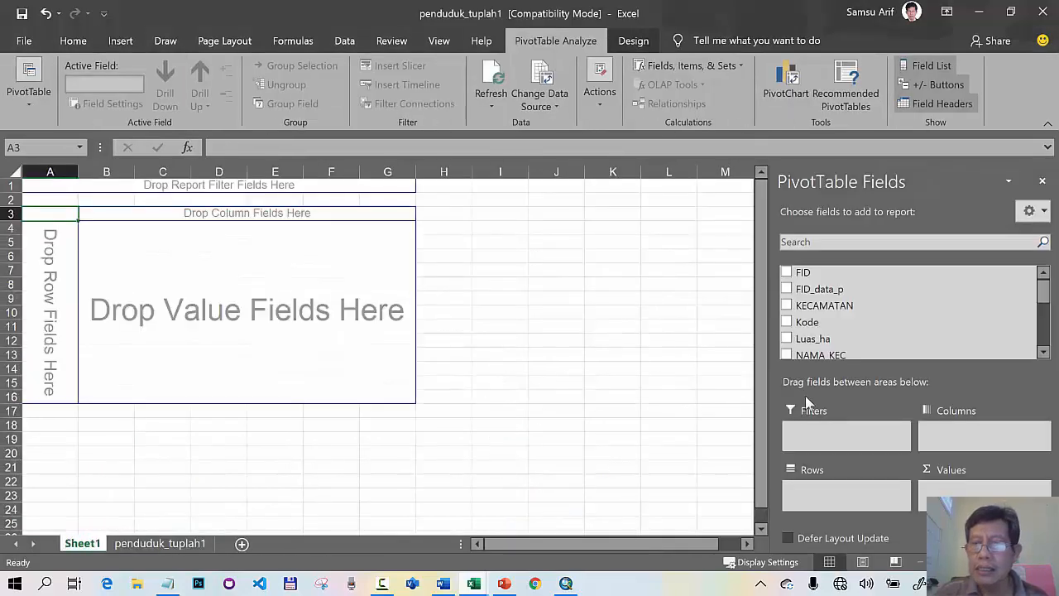
# Lay out the PivotTable with KECAMATAN as rows, NAMA_UNSUR as columns and the sum of Luas_ha as values.
pyautogui.click(788, 306)
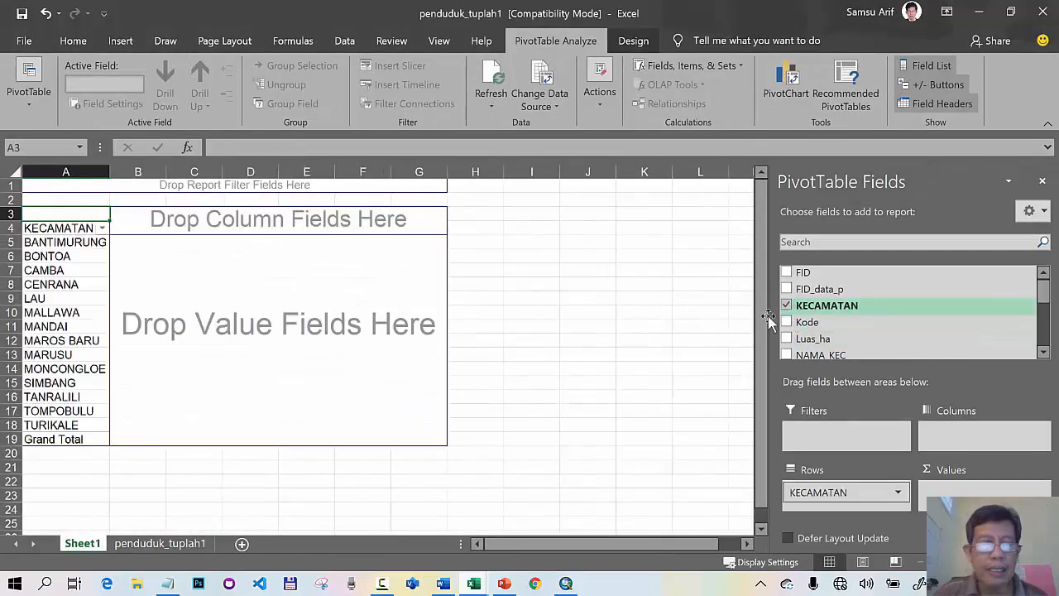
pyautogui.scroll(-5, 846, 330)
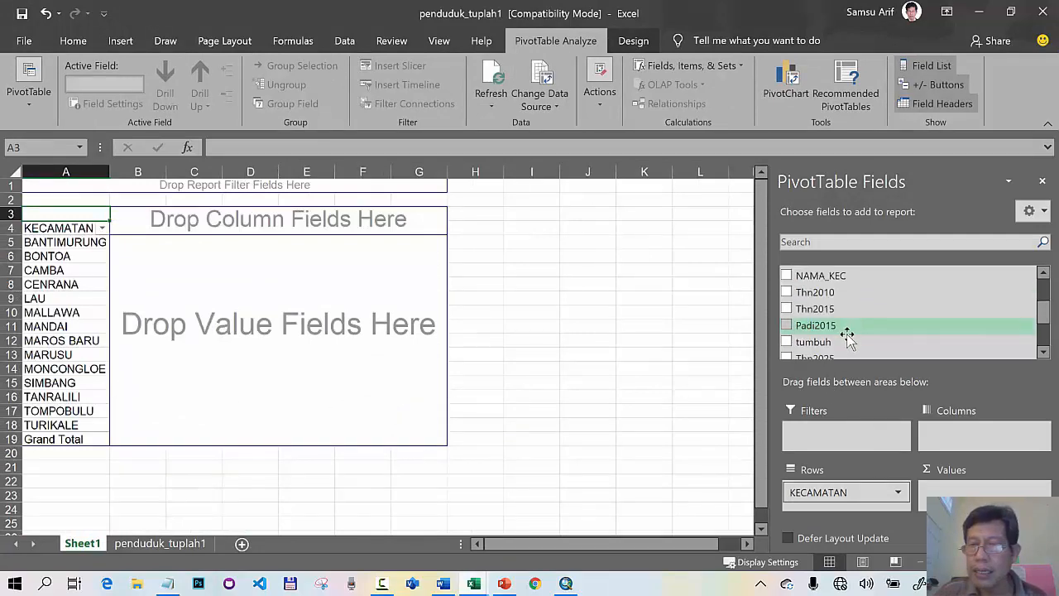
pyautogui.click(787, 310)
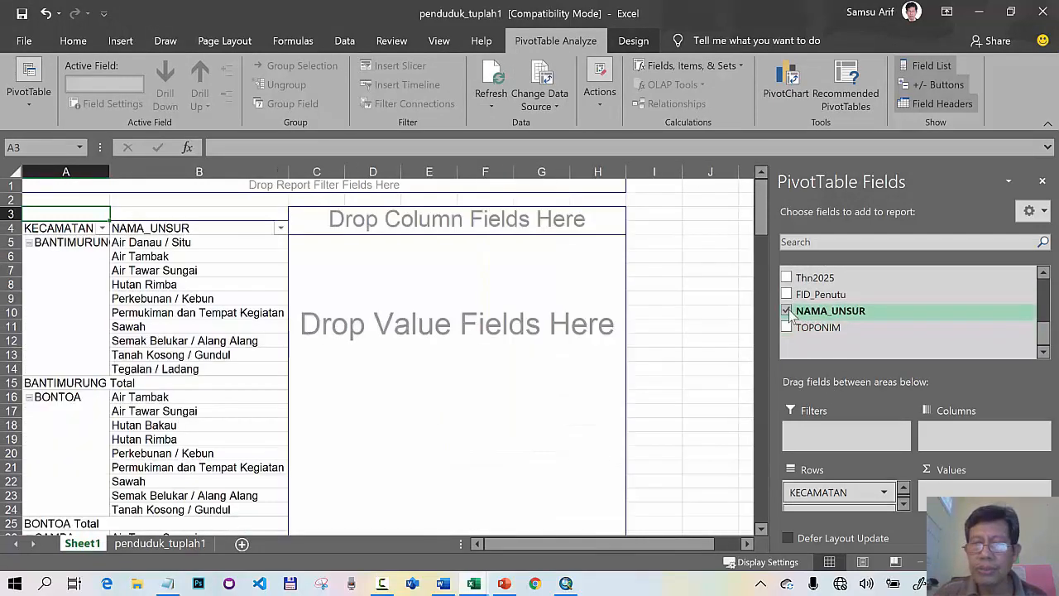
pyautogui.click(903, 503)
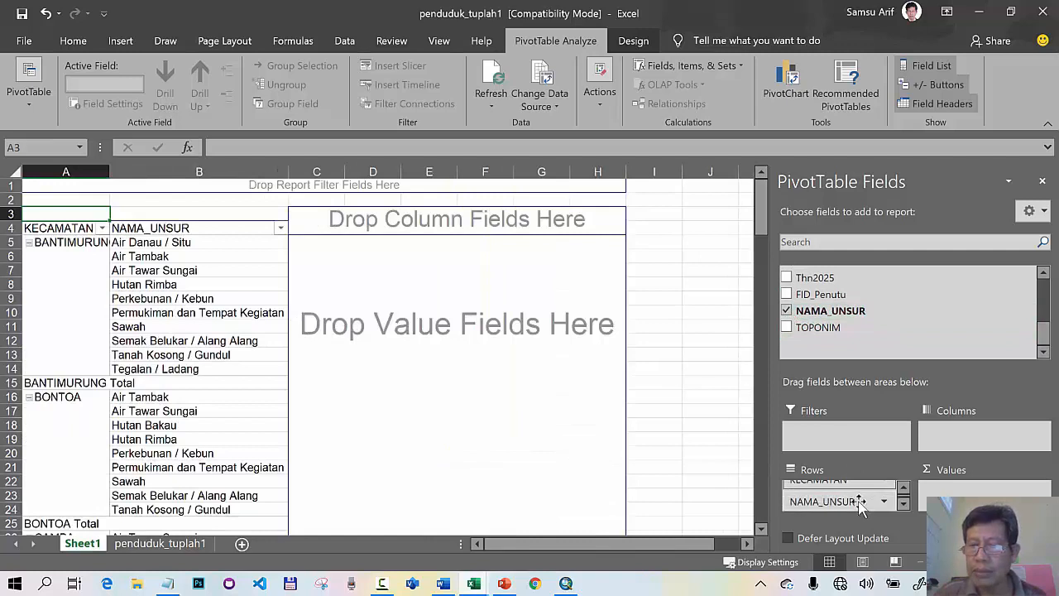
pyautogui.moveTo(827, 501); pyautogui.dragTo(968, 445)
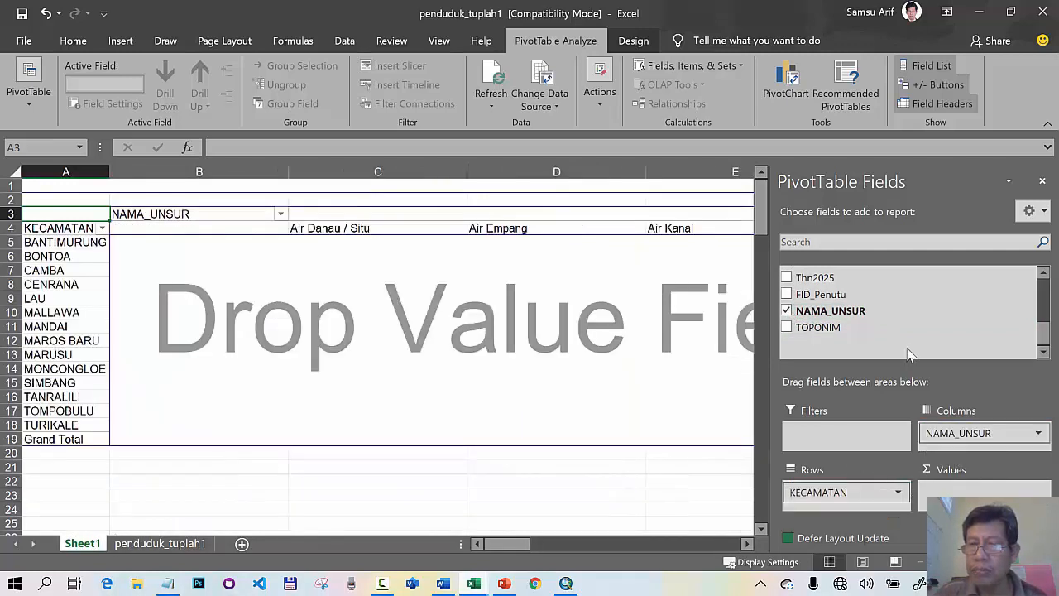
pyautogui.scroll(5, 863, 323)
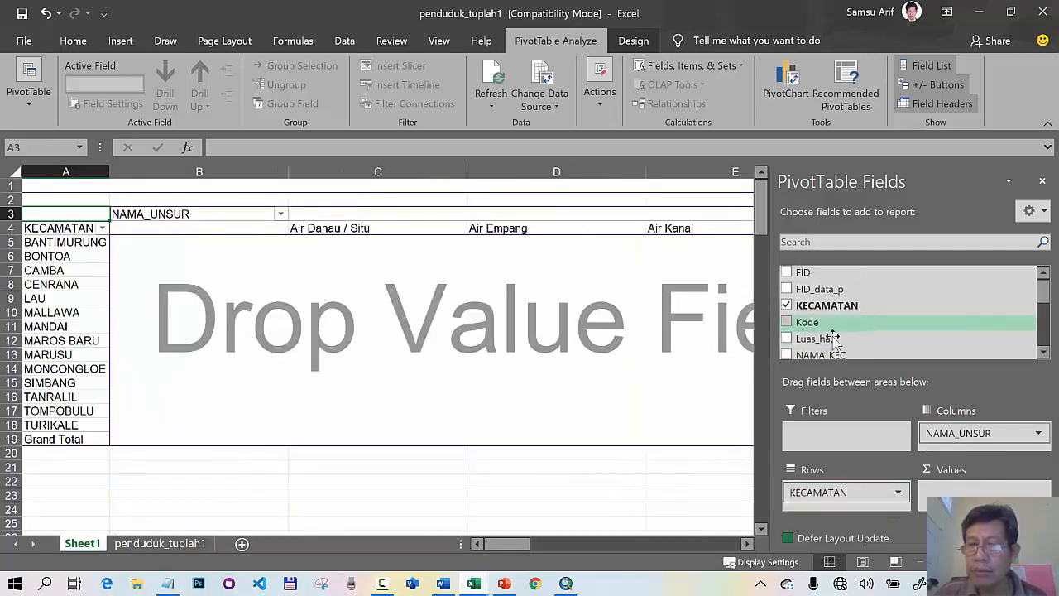
pyautogui.click(787, 339)
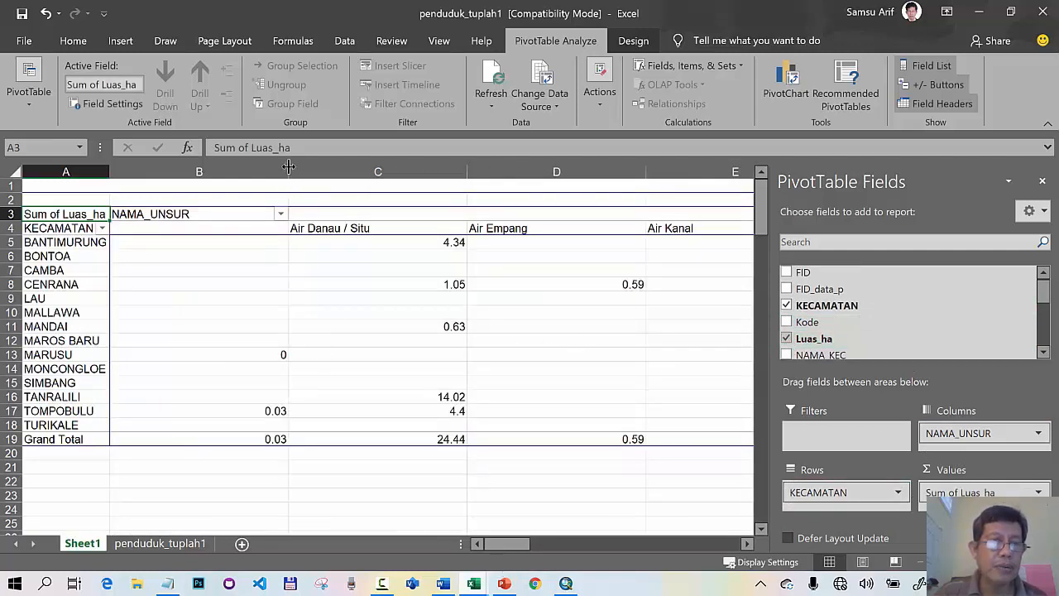
# Narrow PivotTable columns B through H to fit their land cover headings, from the blank category to Hutan Bakau.
pyautogui.moveTo(288, 167); pyautogui.dragTo(206, 167)
pyautogui.moveTo(385, 170); pyautogui.dragTo(290, 171)
pyautogui.moveTo(468, 170); pyautogui.dragTo(353, 171)
pyautogui.click(505, 168)
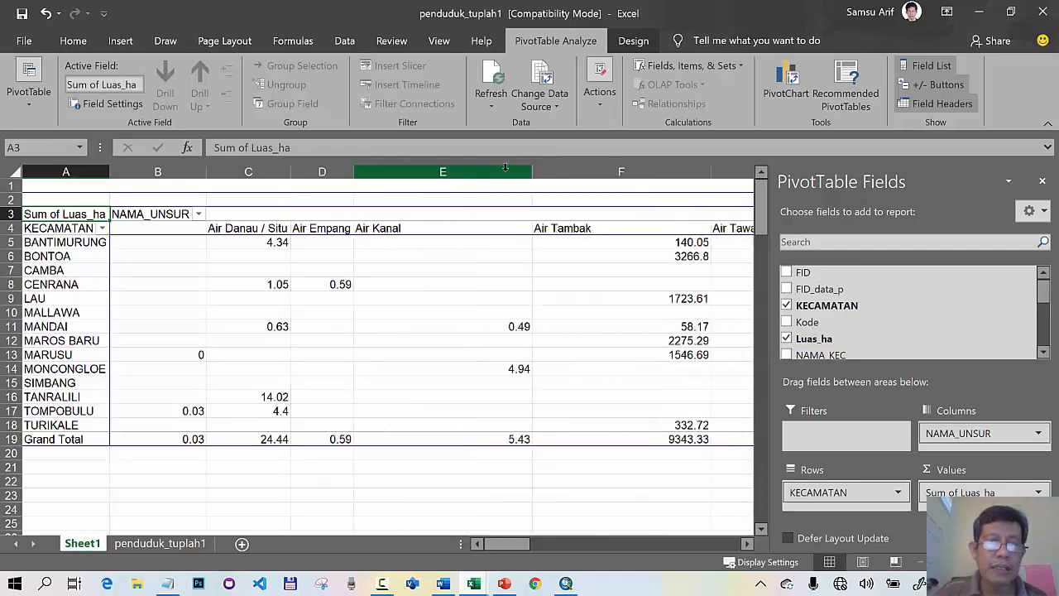
pyautogui.moveTo(531, 170); pyautogui.dragTo(532, 170)
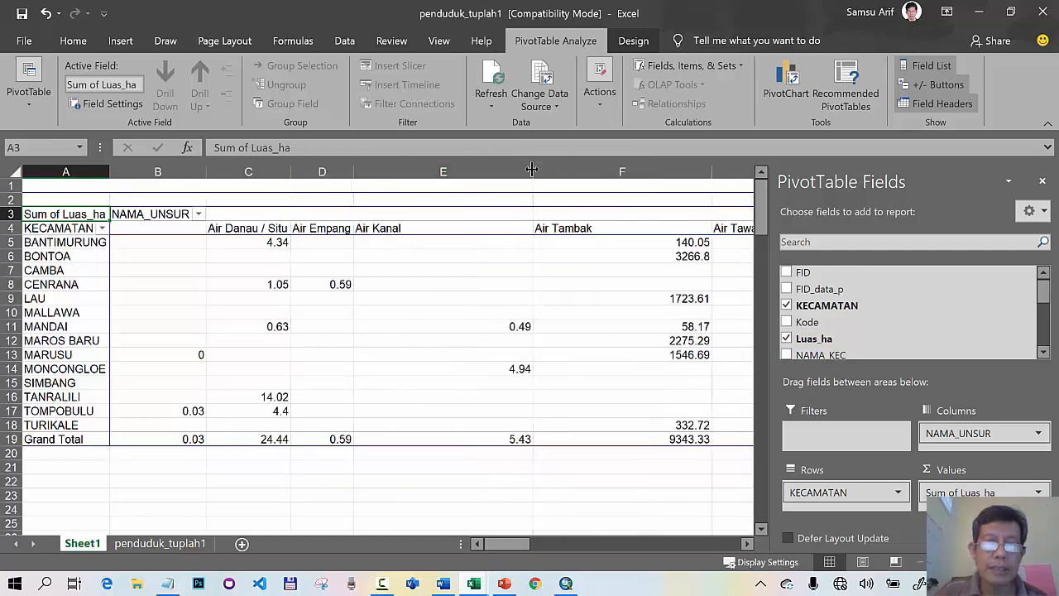
pyautogui.doubleClick(532, 170)
pyautogui.click(548, 171)
pyautogui.doubleClick(571, 171)
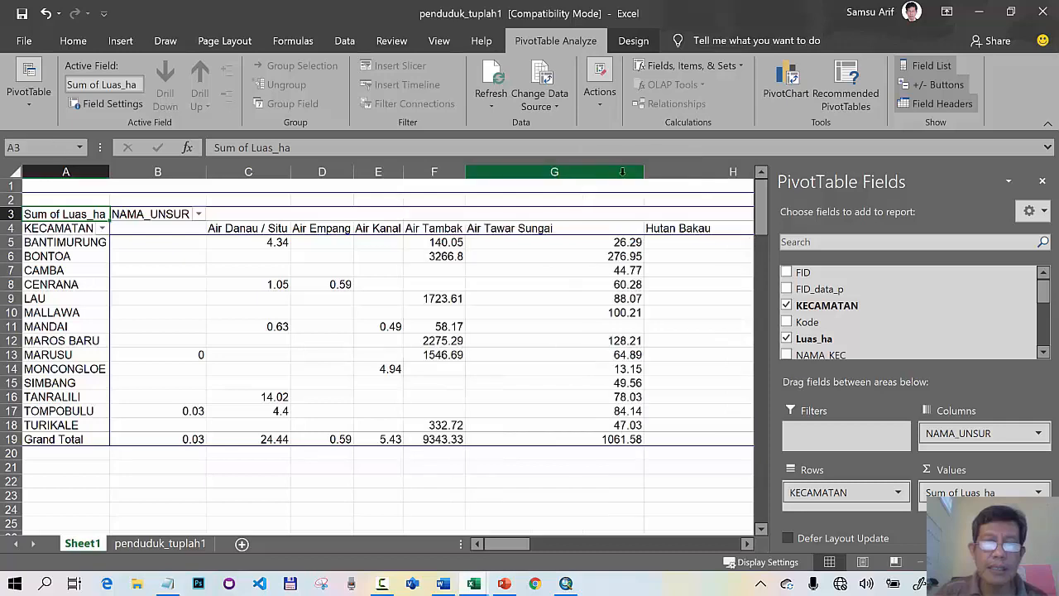
pyautogui.doubleClick(643, 172)
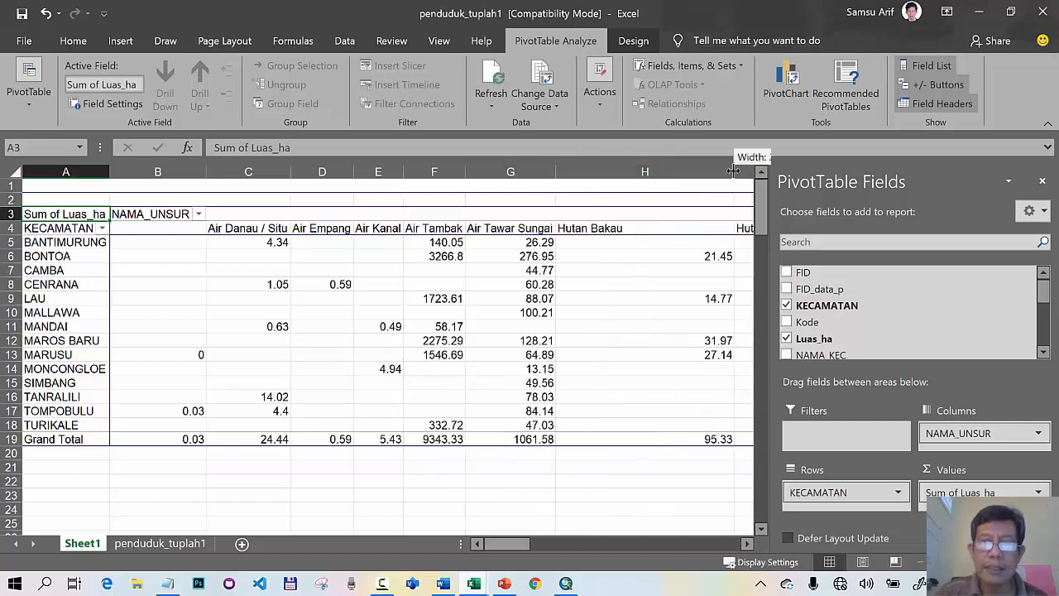
pyautogui.doubleClick(732, 171)
# Fit the widths of the Hutan Rawa, Hutan Rimba, Padang Rumput and Pasir / Bukit Pasir Darat columns to their contents.
pyautogui.moveTo(527, 544); pyautogui.dragTo(586, 543)
pyautogui.doubleClick(424, 169)
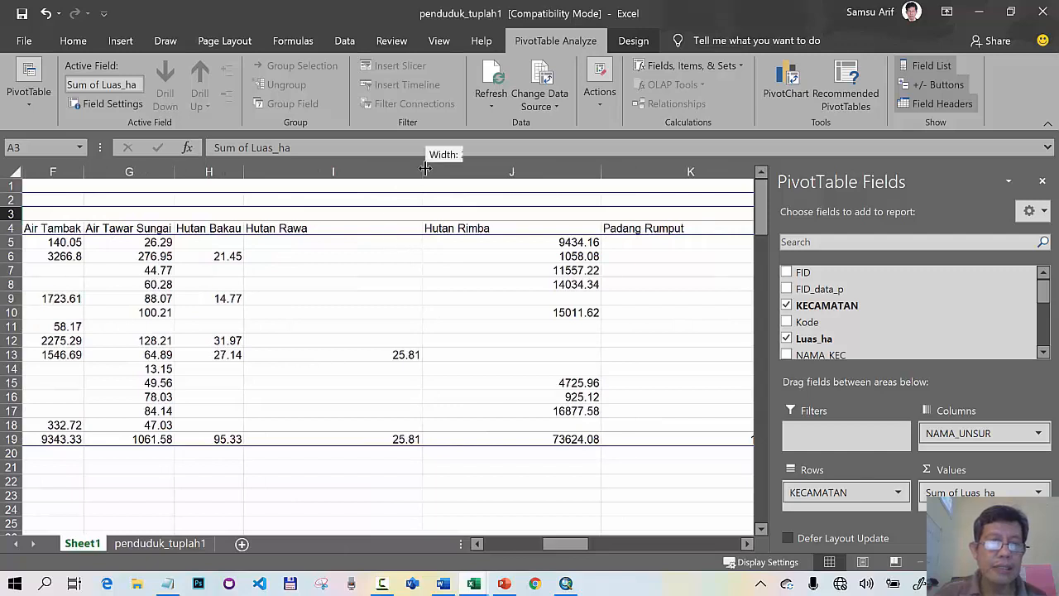
pyautogui.doubleClick(422, 172)
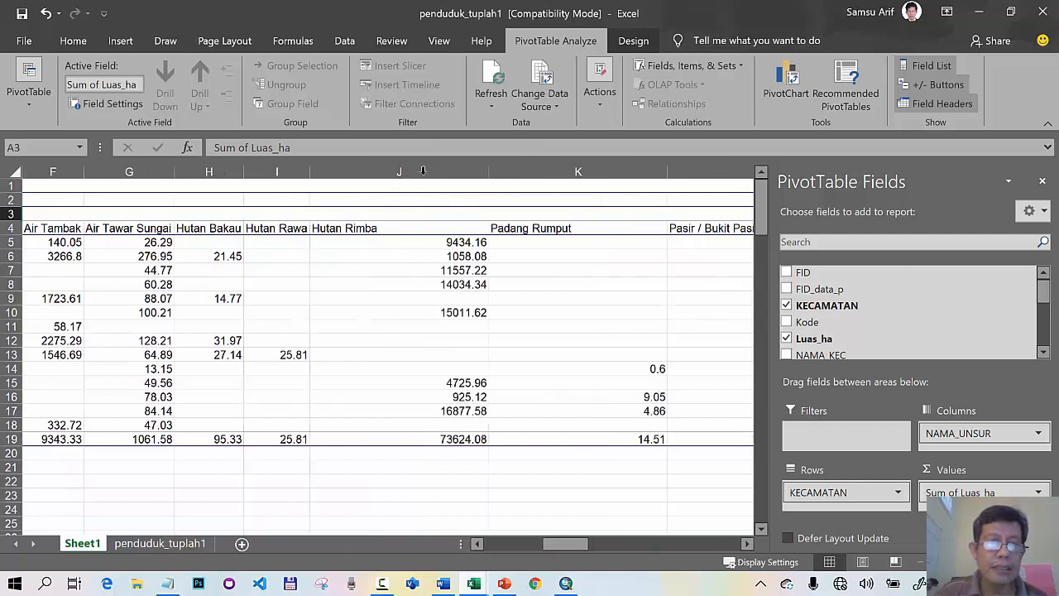
pyautogui.doubleClick(487, 172)
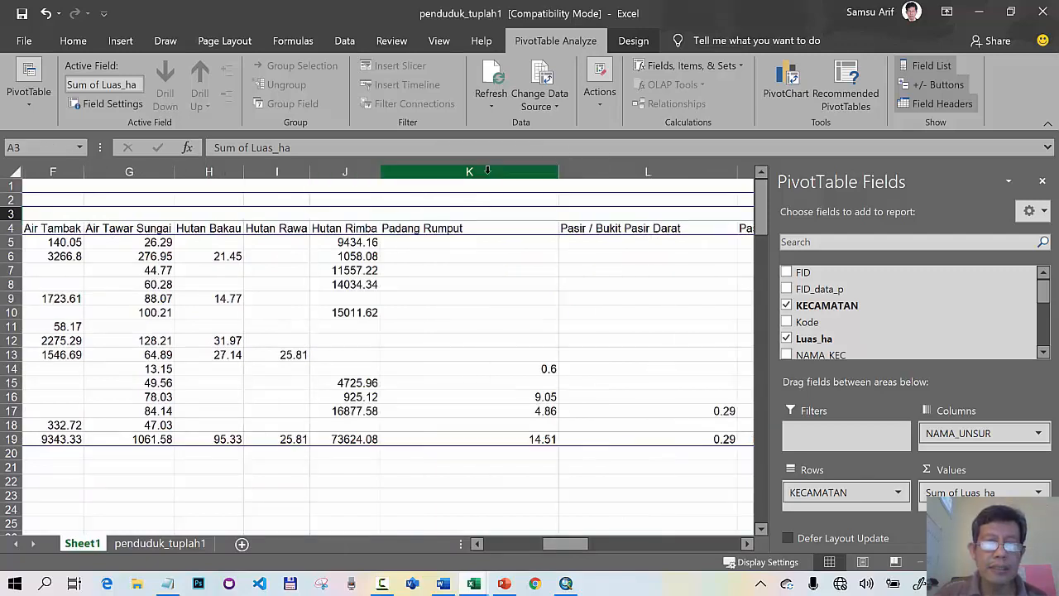
pyautogui.doubleClick(558, 172)
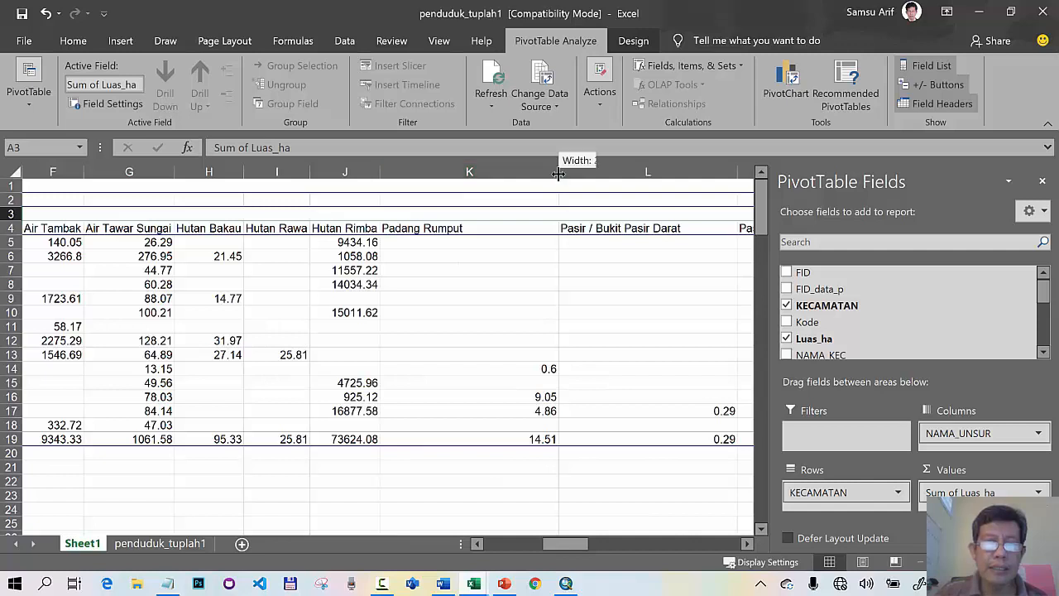
pyautogui.doubleClick(636, 170)
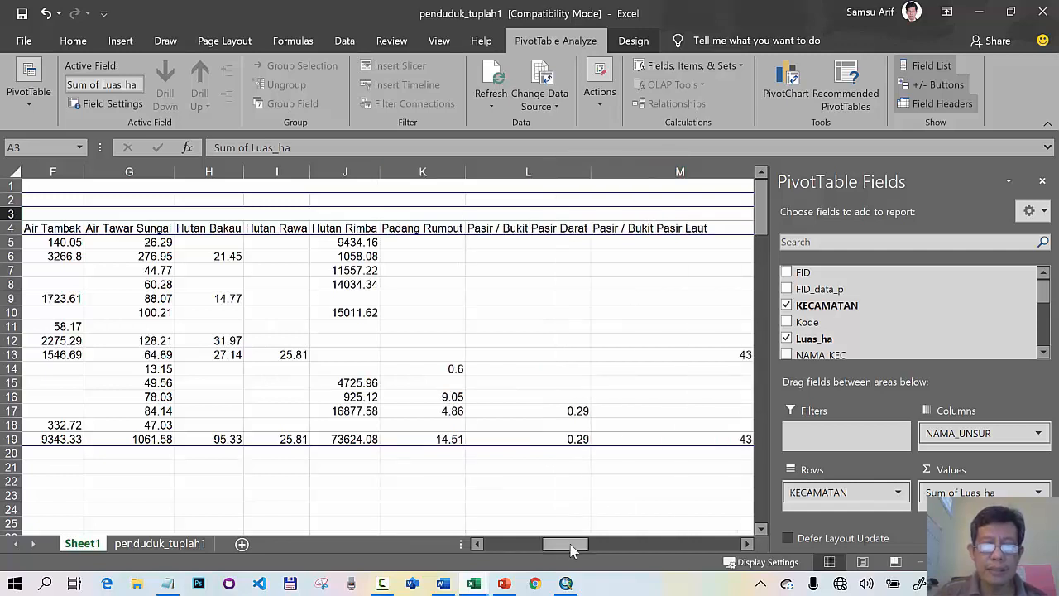
# Locate the Sawah column among the remaining land cover columns and select it.
pyautogui.moveTo(571, 550); pyautogui.dragTo(594, 551)
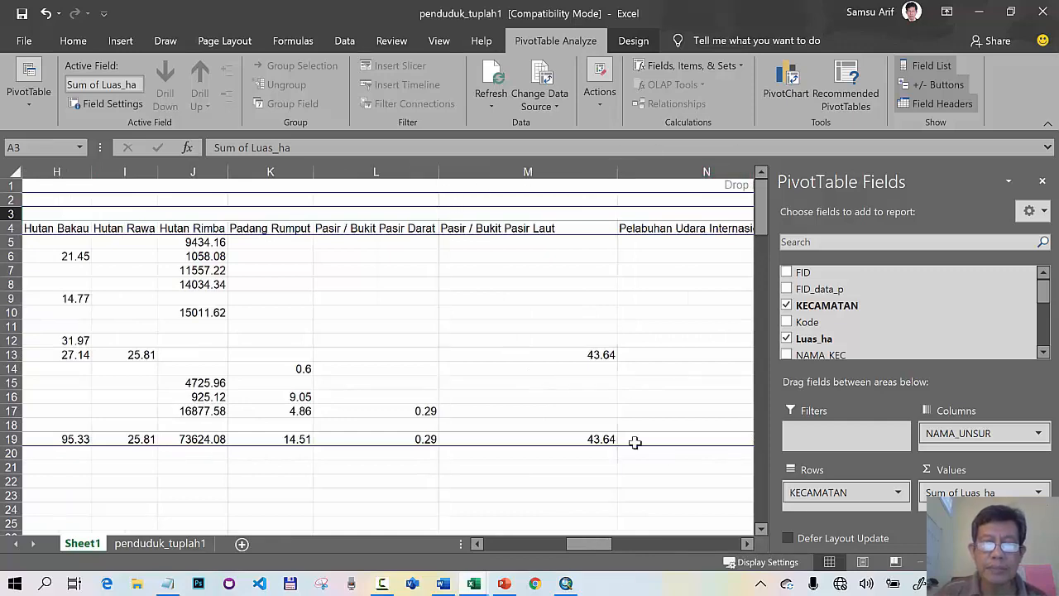
pyautogui.moveTo(630, 538); pyautogui.dragTo(671, 570)
pyautogui.click(472, 172)
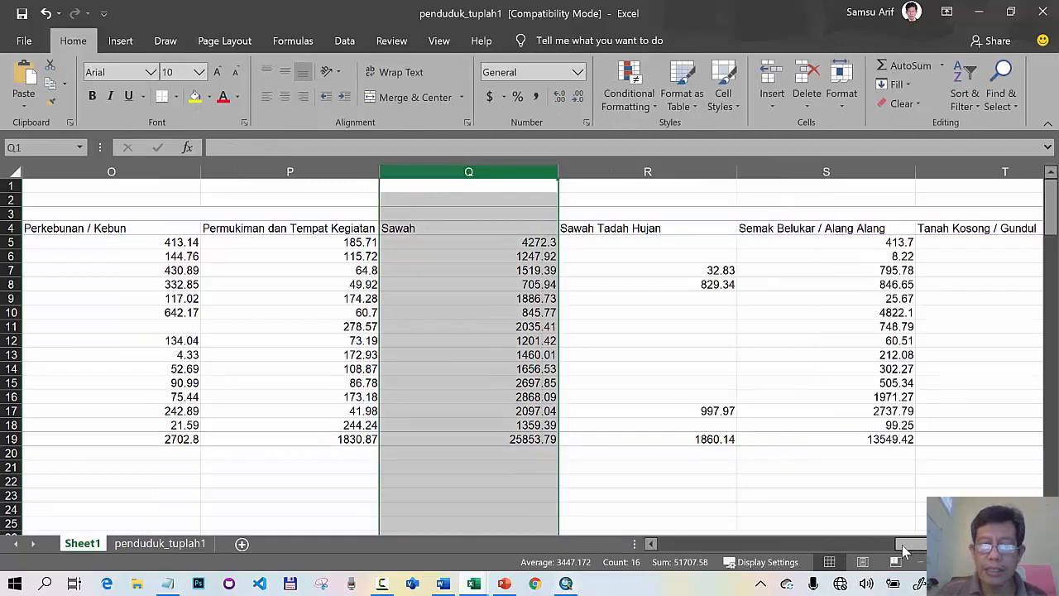
pyautogui.moveTo(903, 546); pyautogui.dragTo(662, 546)
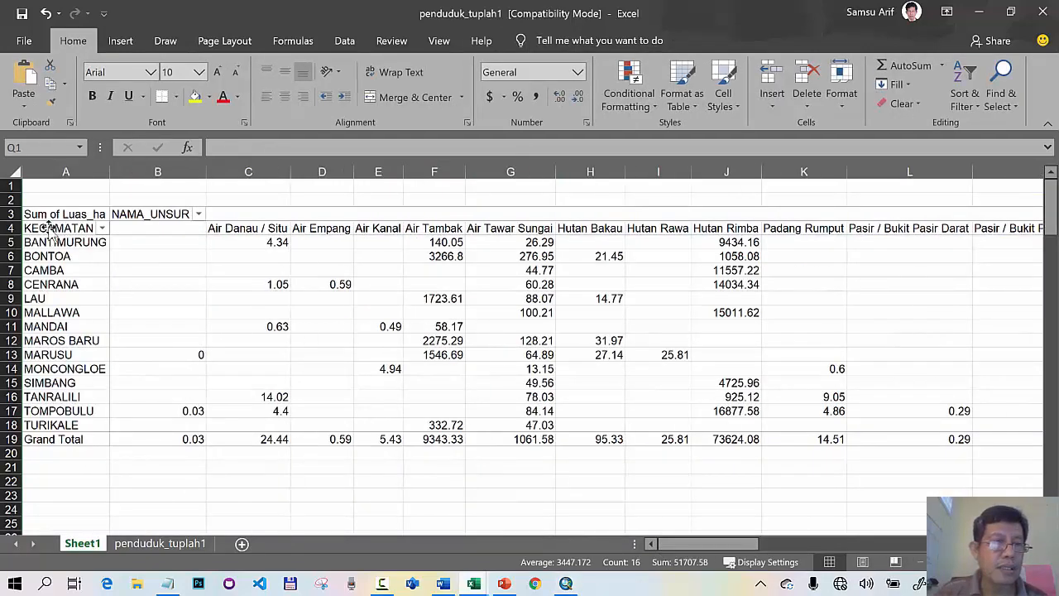
pyautogui.moveTo(50, 230); pyautogui.dragTo(620, 475)
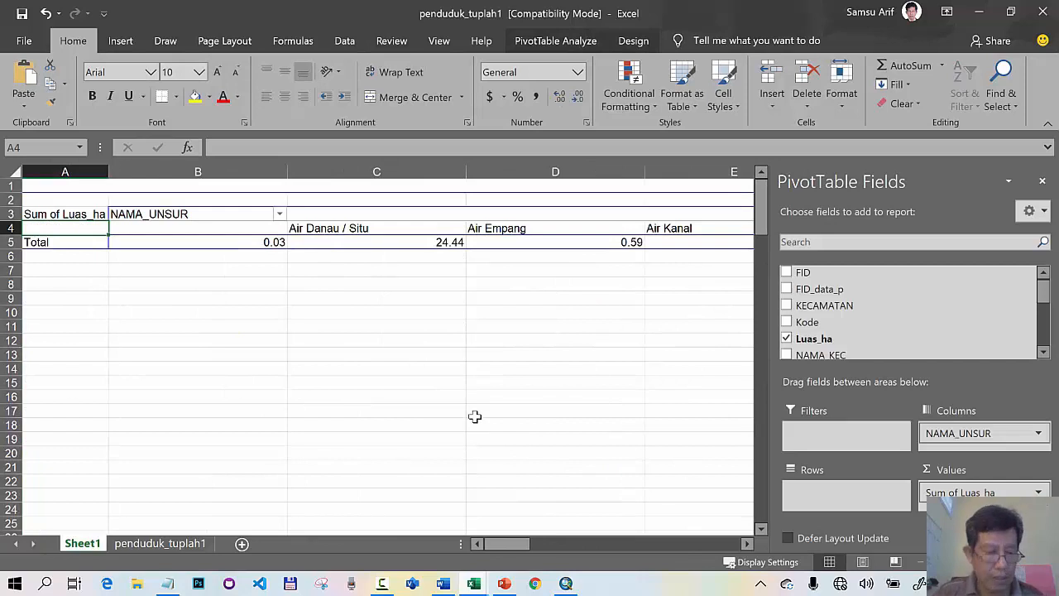
pyautogui.hotkey('ctrl', 'z')
# Select the whole PivotTable from A3 through the Grand Total row and column (A3:V19) and copy it.
pyautogui.moveTo(55, 217); pyautogui.dragTo(109, 215)
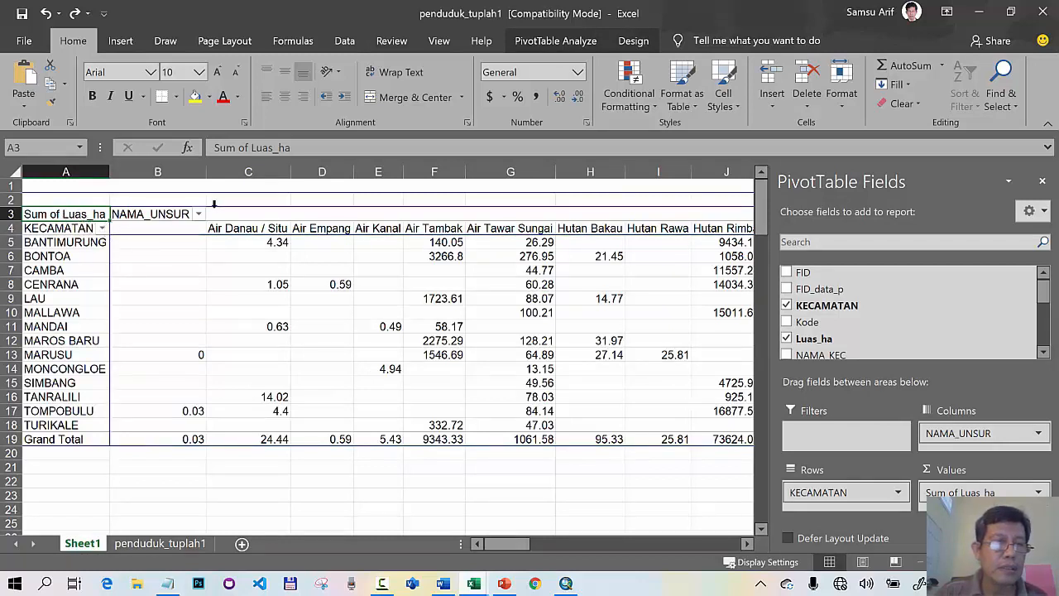
pyautogui.hotkey('shift', 'Right')
pyautogui.hotkey('shift', 'Right')
pyautogui.hotkey('shift', 'Right')
pyautogui.hotkey('shift', 'Right')
pyautogui.hotkey('shift', 'Right')
pyautogui.hotkey('shift', 'Right')
pyautogui.hotkey('shift', 'Right')
pyautogui.hotkey('shift', 'Right')
pyautogui.hotkey('shift', 'Right')
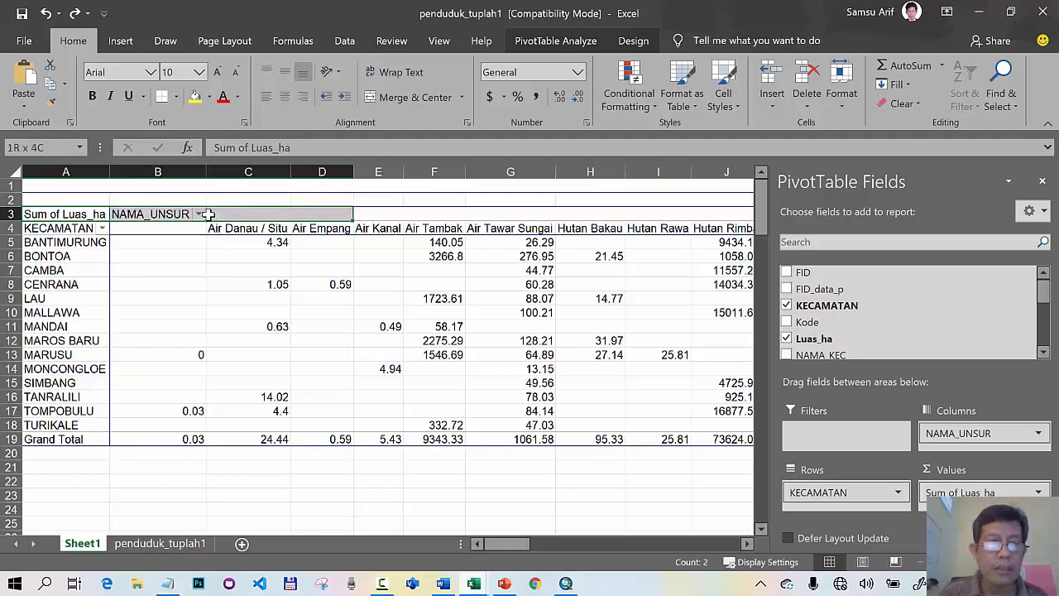
pyautogui.hotkey('shift', 'Right')
pyautogui.hotkey('shift', 'Right')
pyautogui.hotkey('shift', 'Right')
pyautogui.hotkey('shift', 'Right')
pyautogui.hotkey('shift', 'Right')
pyautogui.hotkey('shift', 'Right')
pyautogui.hotkey('shift', 'Right')
pyautogui.hotkey('shift', 'Right')
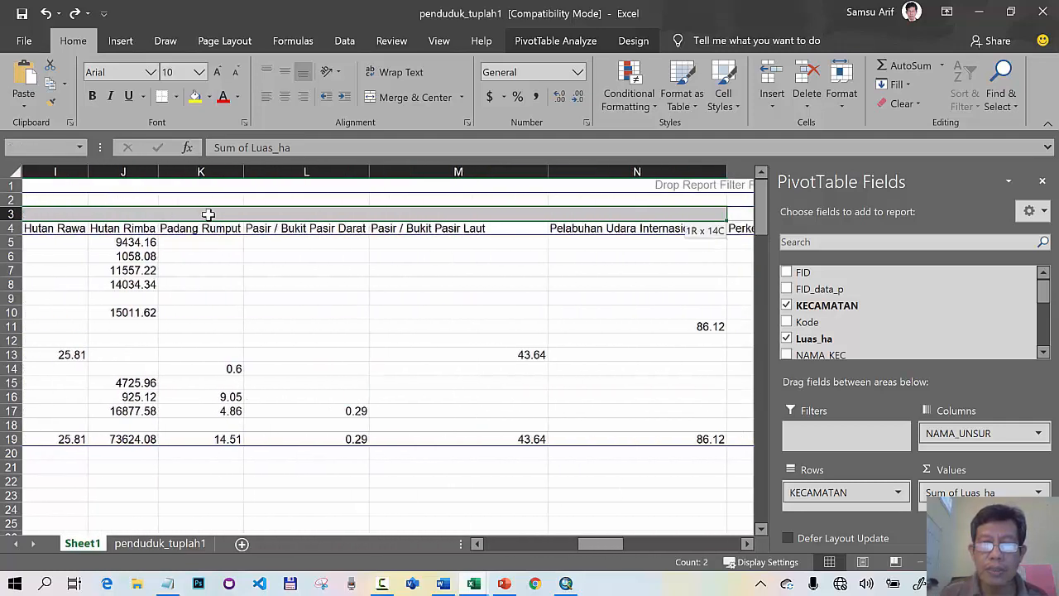
pyautogui.hotkey('shift', 'Right')
pyautogui.hotkey('shift', 'Right')
pyautogui.hotkey('shift', 'Right')
pyautogui.hotkey('shift', 'Right')
pyautogui.hotkey('shift', 'Right')
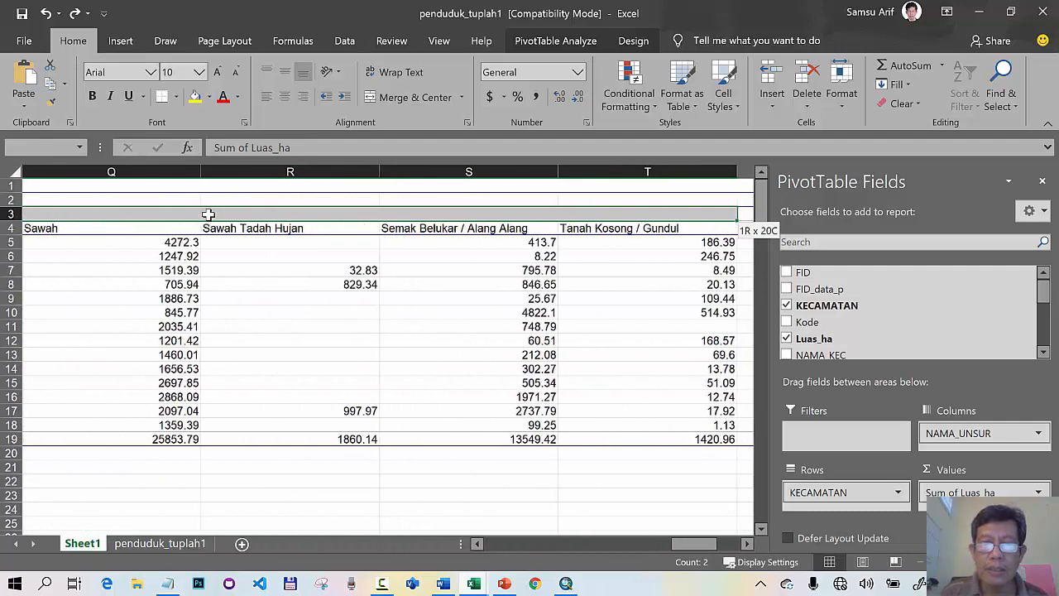
pyautogui.hotkey('shift', 'Left')
pyautogui.hotkey('shift', 'Down')
pyautogui.hotkey('shift', 'Down')
pyautogui.hotkey('shift', 'Down')
pyautogui.hotkey('shift', 'Down')
pyautogui.hotkey('shift', 'Down')
pyautogui.hotkey('shift', 'Down')
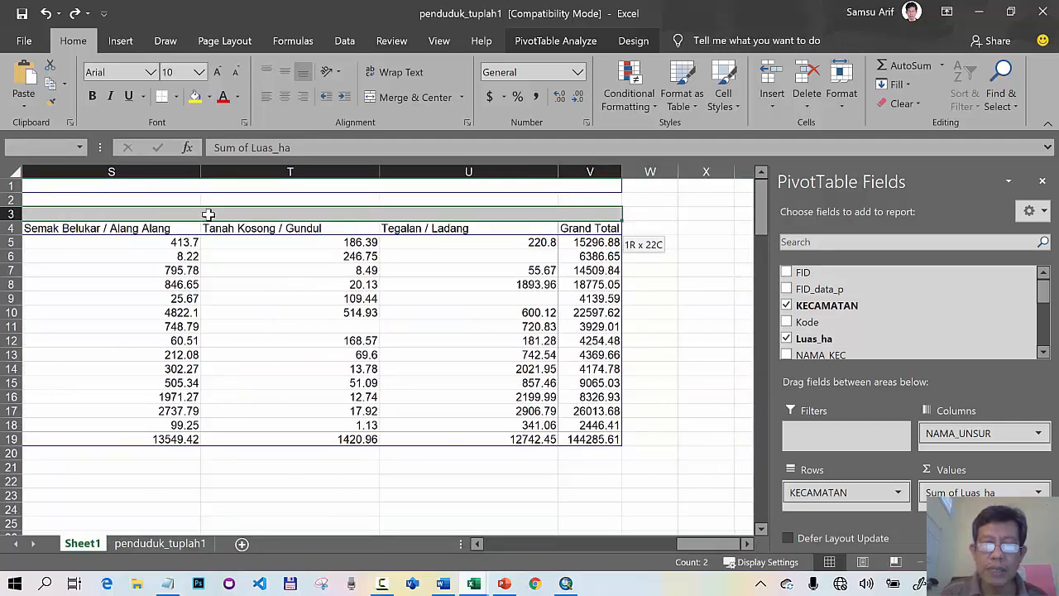
pyautogui.hotkey('shift', 'Down')
pyautogui.hotkey('shift', 'Down')
pyautogui.hotkey('shift', 'Down')
pyautogui.hotkey('shift', 'Down')
pyautogui.hotkey('shift', 'Down')
pyautogui.hotkey('shift', 'Down')
pyautogui.hotkey('shift', 'Down')
pyautogui.hotkey('shift', 'Down')
pyautogui.hotkey('shift', 'Down')
pyautogui.hotkey('shift', 'Down')
pyautogui.hotkey('shift', 'Down')
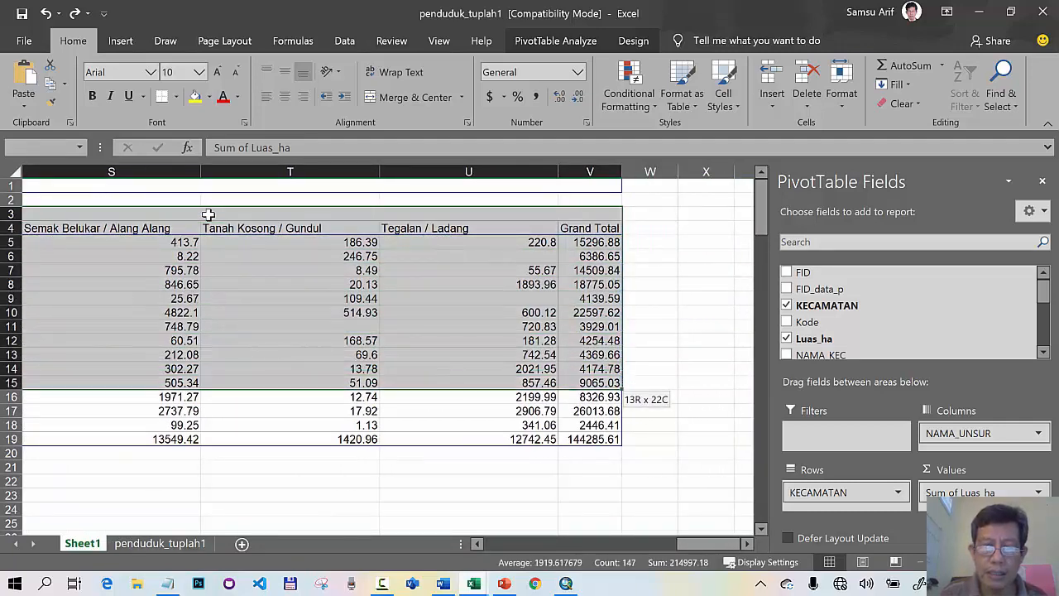
pyautogui.hotkey('shift', 'Up')
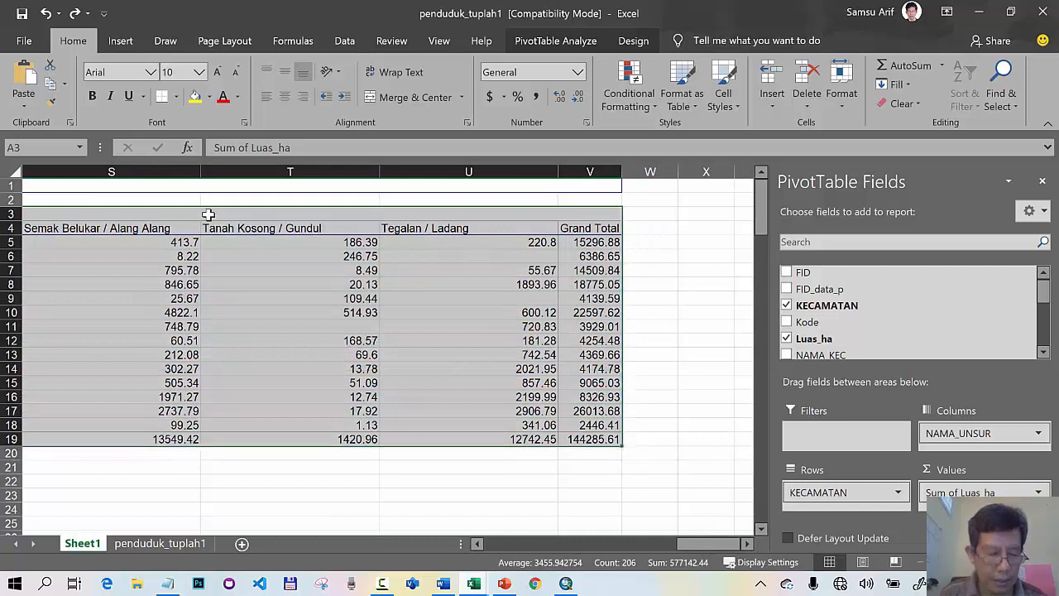
pyautogui.hotkey('ctrl', 'c')
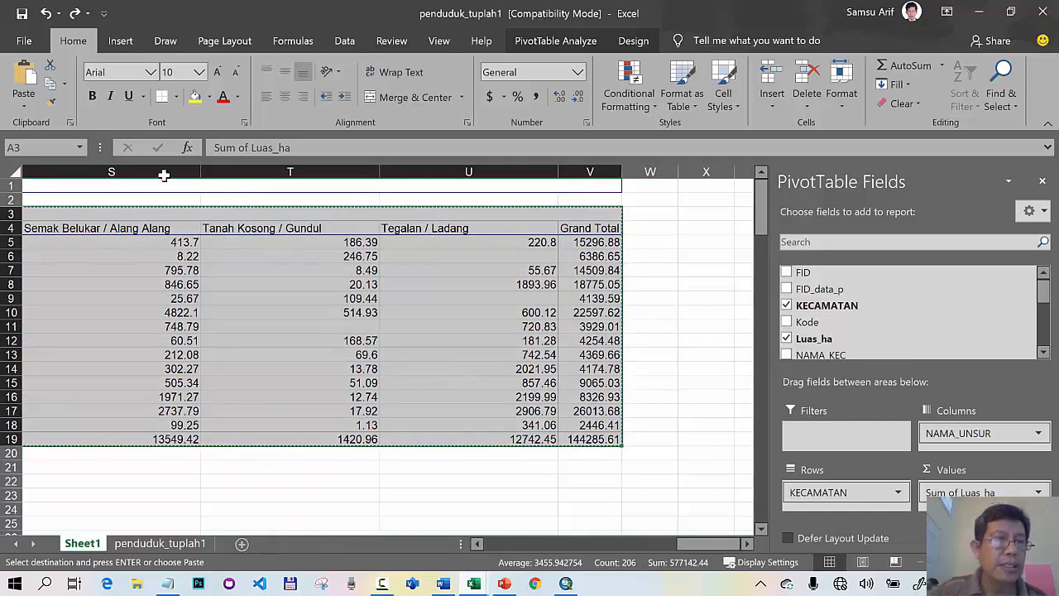
# Create a blank workbook and paste the copied PivotTable into it as values only, starting at cell A1.
pyautogui.click(23, 41)
pyautogui.click(58, 120)
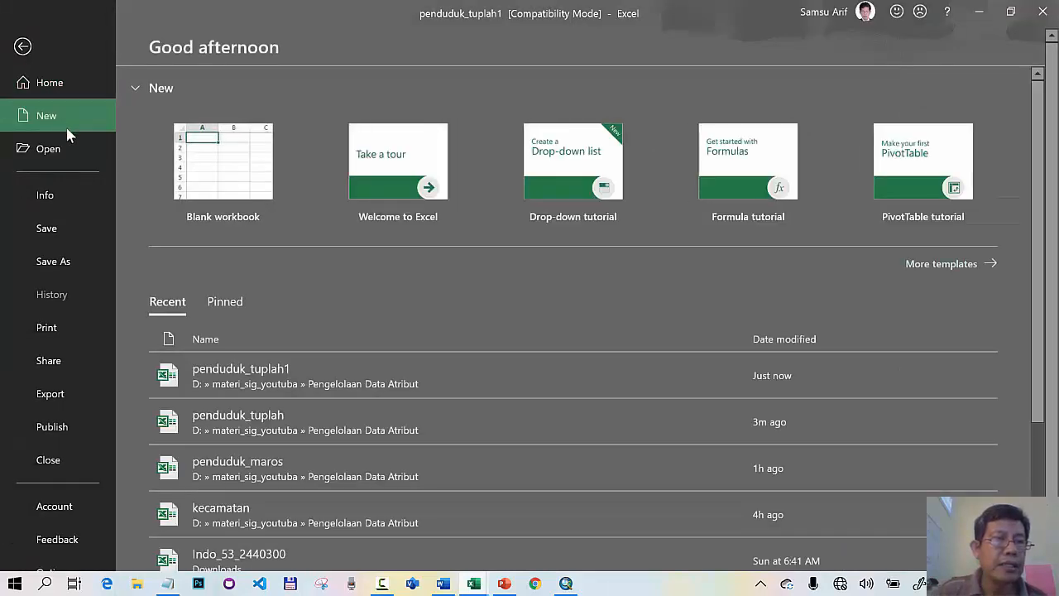
pyautogui.click(230, 165)
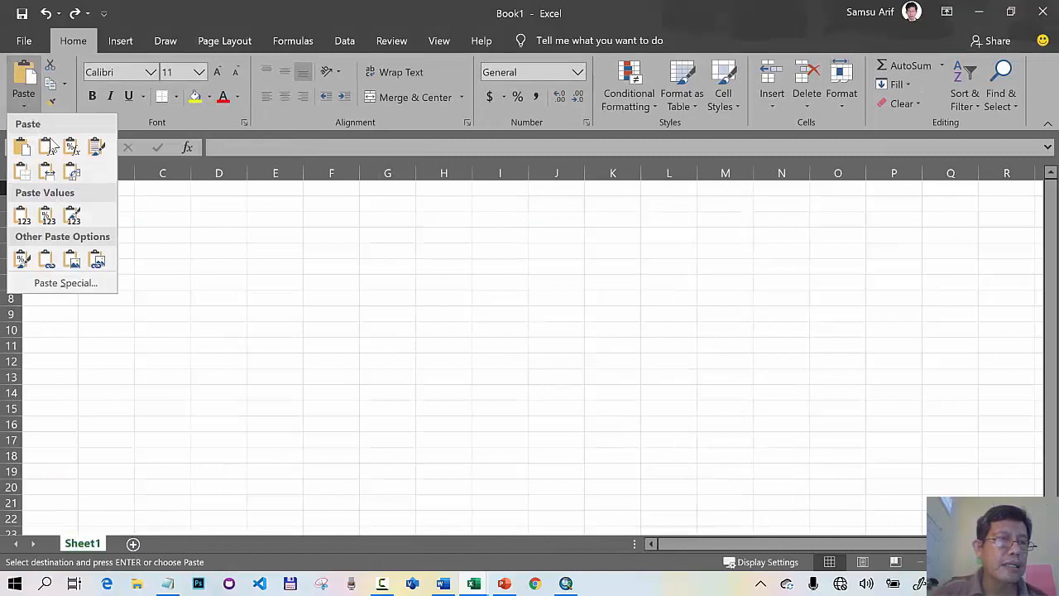
pyautogui.click(23, 217)
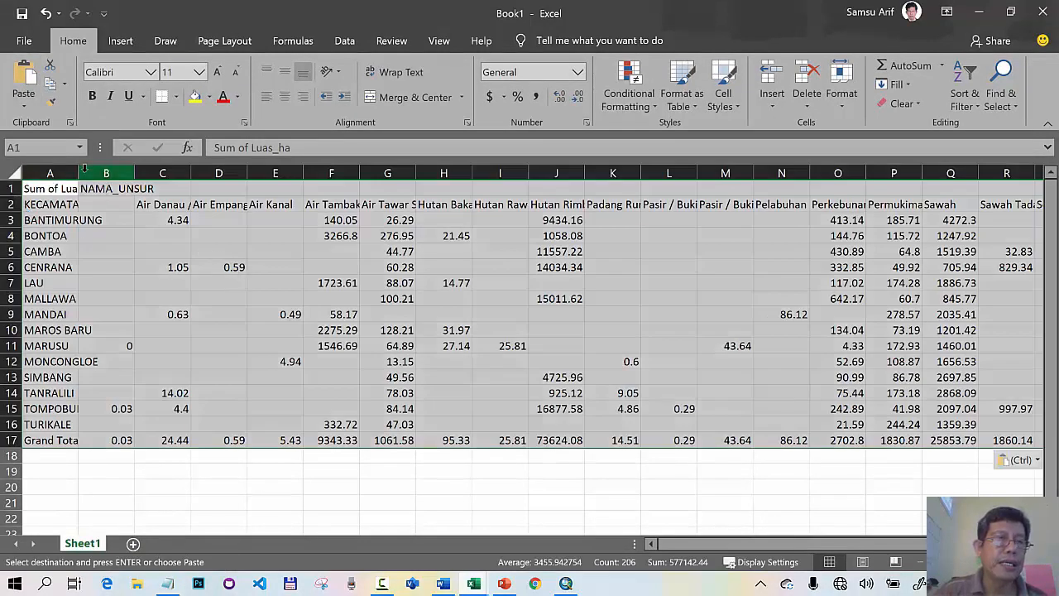
# Fit column A to its contents and delete all other land cover columns and the Grand Total column, keeping only KECAMATAN and Sawah.
pyautogui.doubleClick(78, 173)
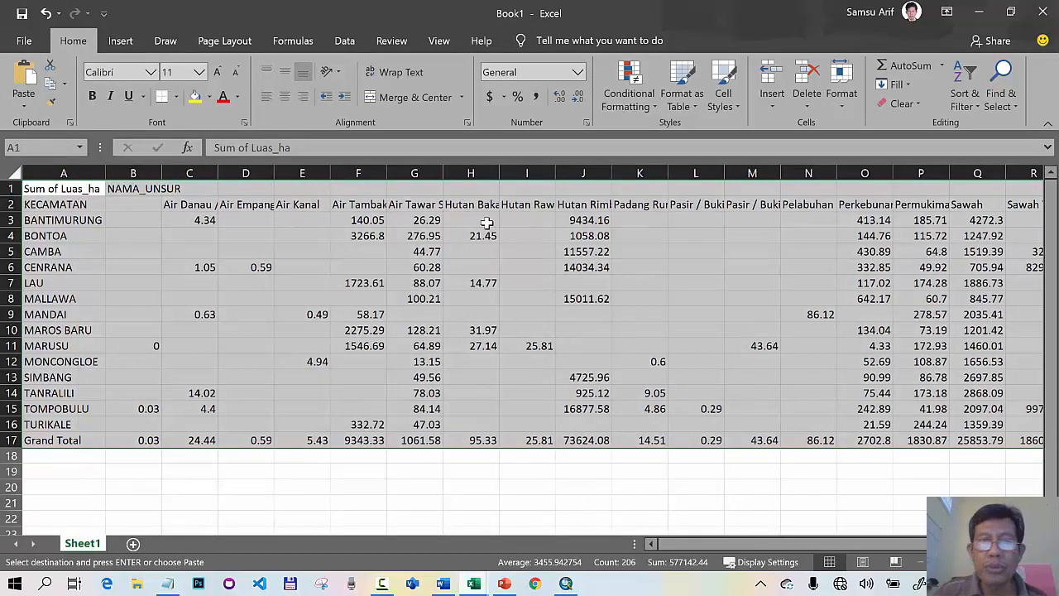
pyautogui.moveTo(137, 172); pyautogui.dragTo(949, 173)
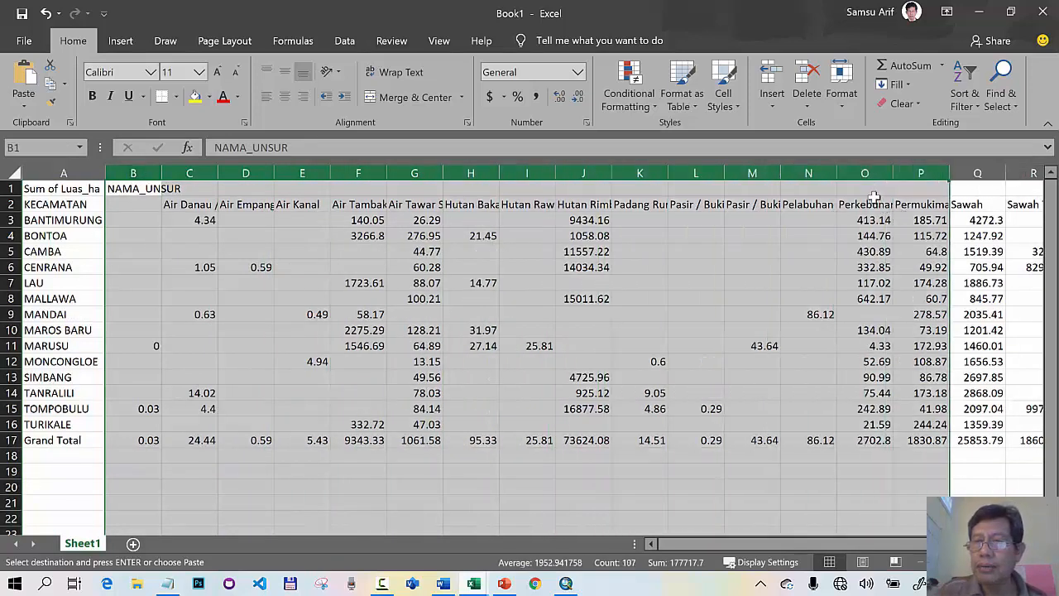
pyautogui.rightClick(871, 173)
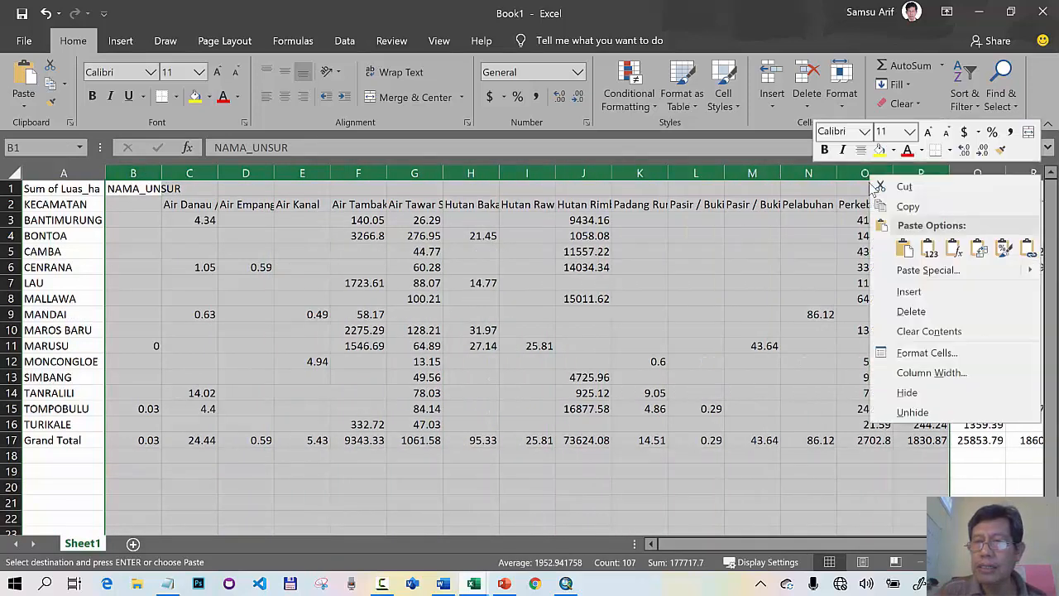
pyautogui.click(913, 312)
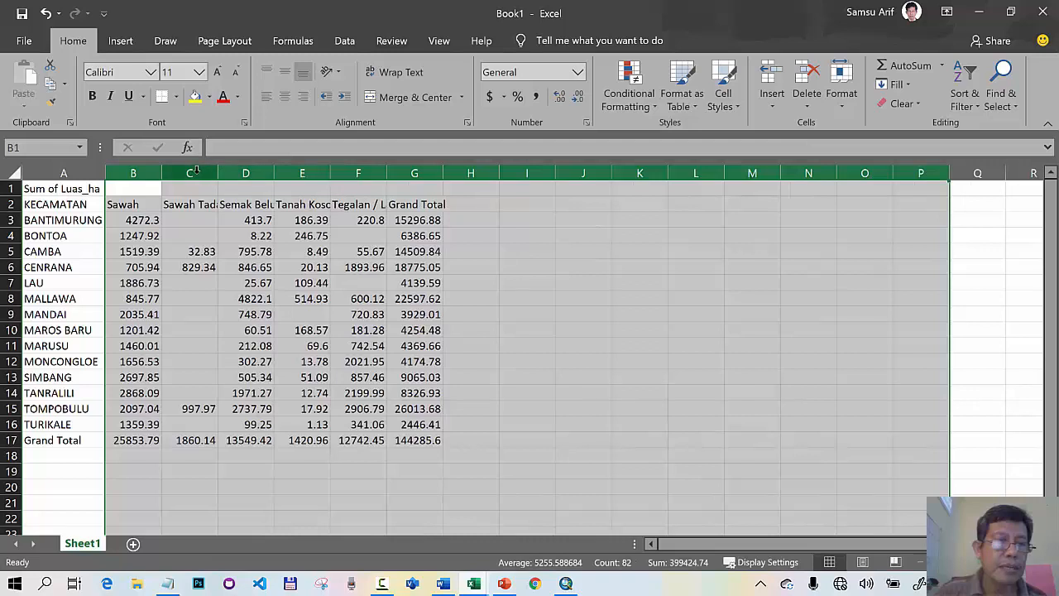
pyautogui.moveTo(196, 172); pyautogui.dragTo(417, 171)
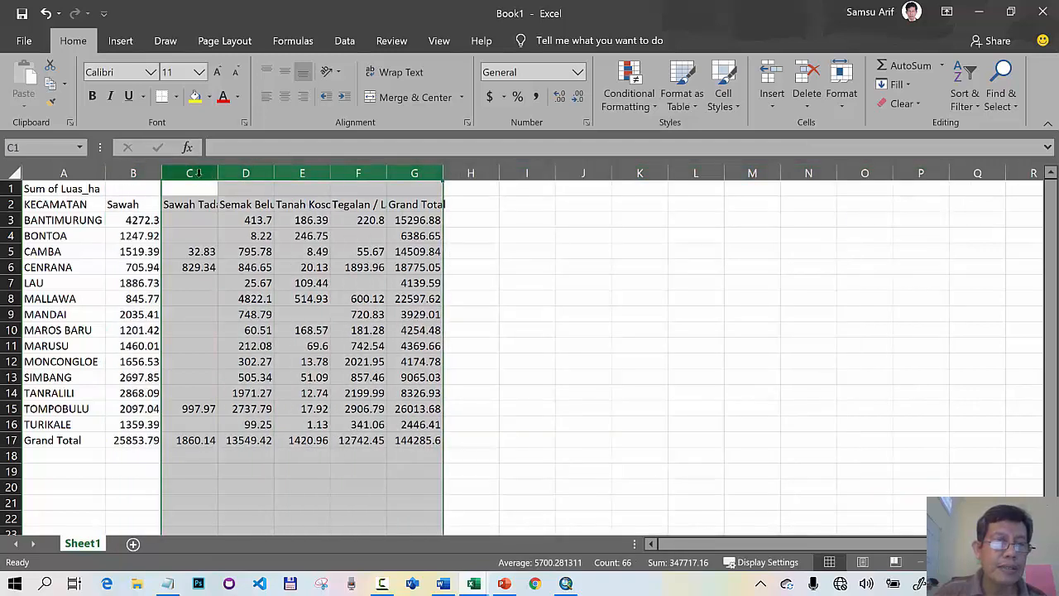
pyautogui.rightClick(198, 172)
pyautogui.click(282, 310)
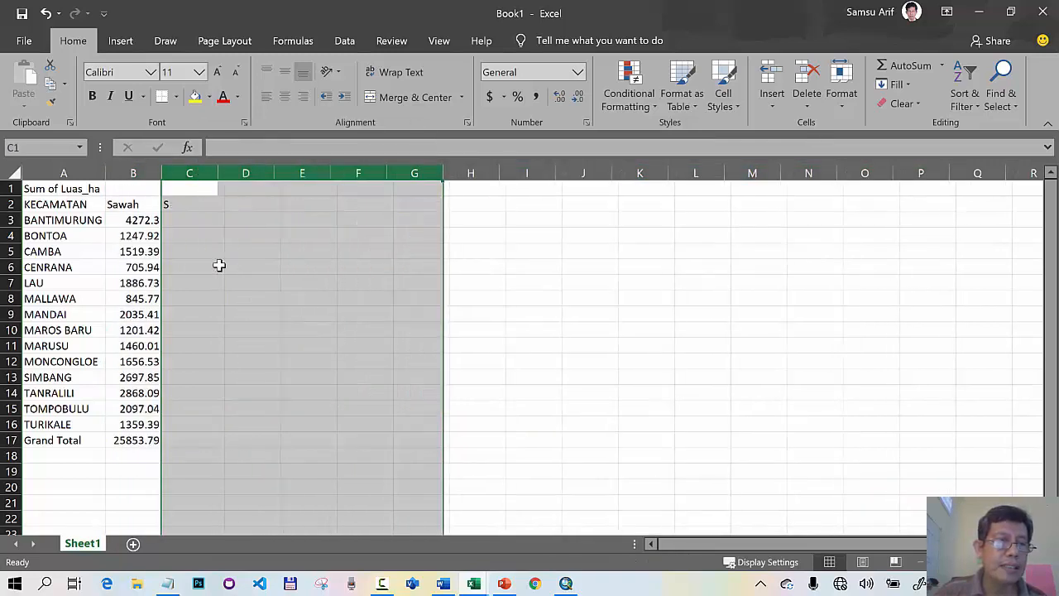
# Replace the Sum of Luas_ha text in cell A1 with BTS_KEC.
pyautogui.click(91, 188)
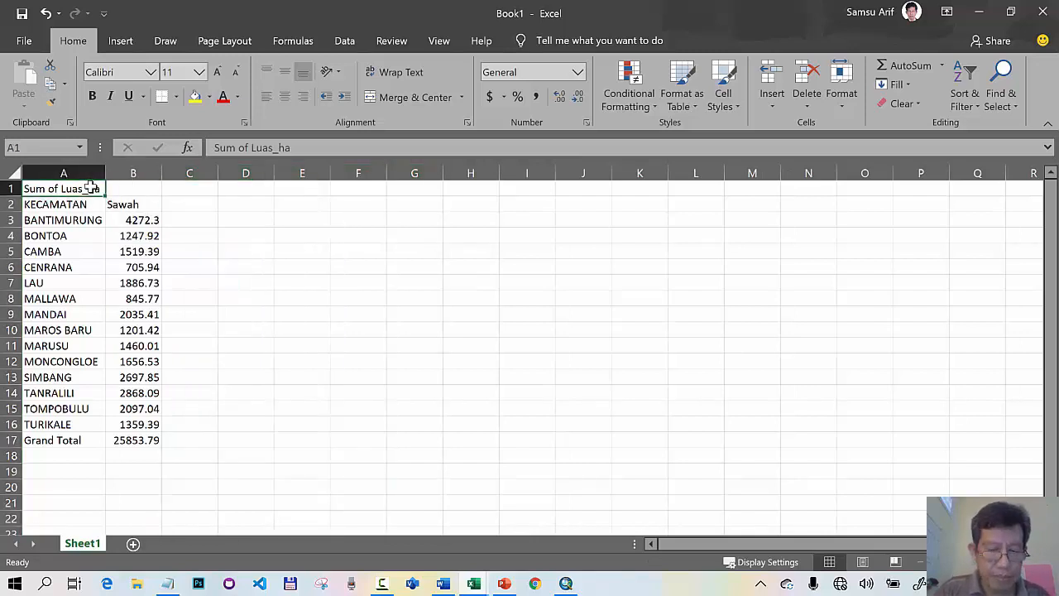
pyautogui.write('BTS_KEC')
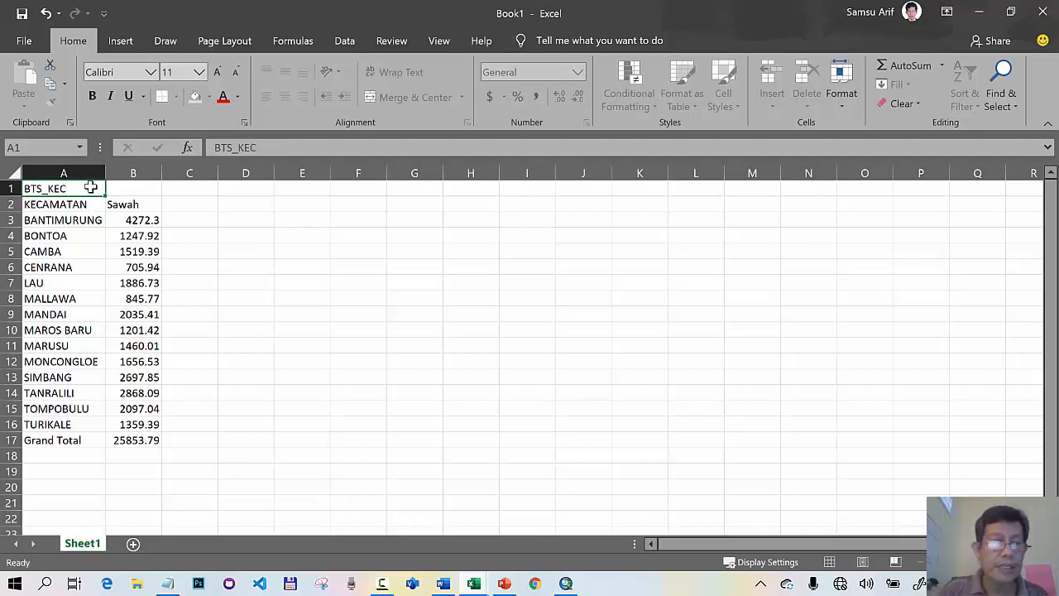
pyautogui.press('Return')
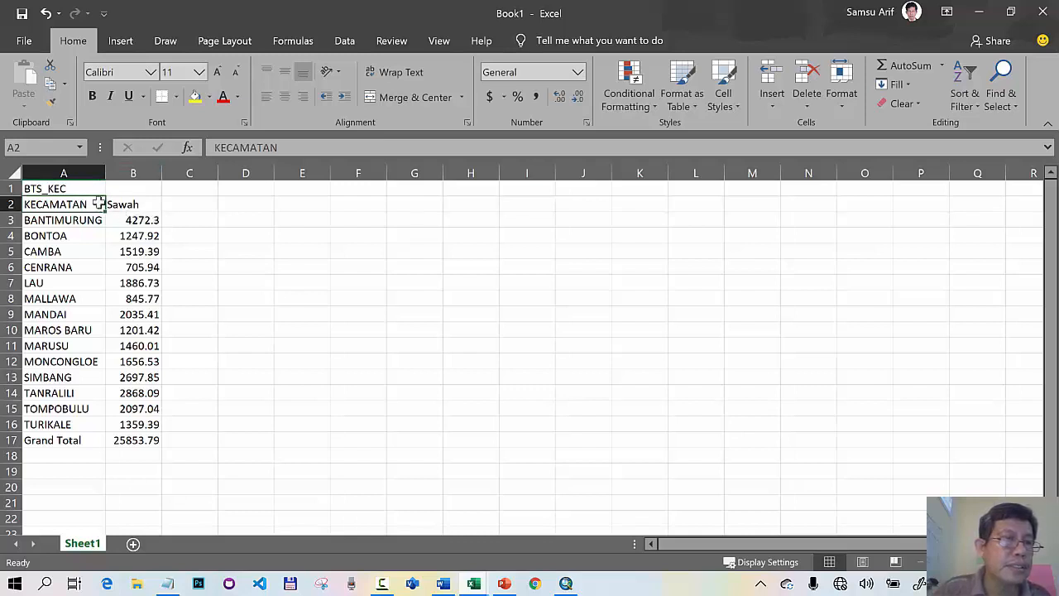
# Delete row 1 above the KECAMATAN and Sawah headers.
pyautogui.click(6, 189)
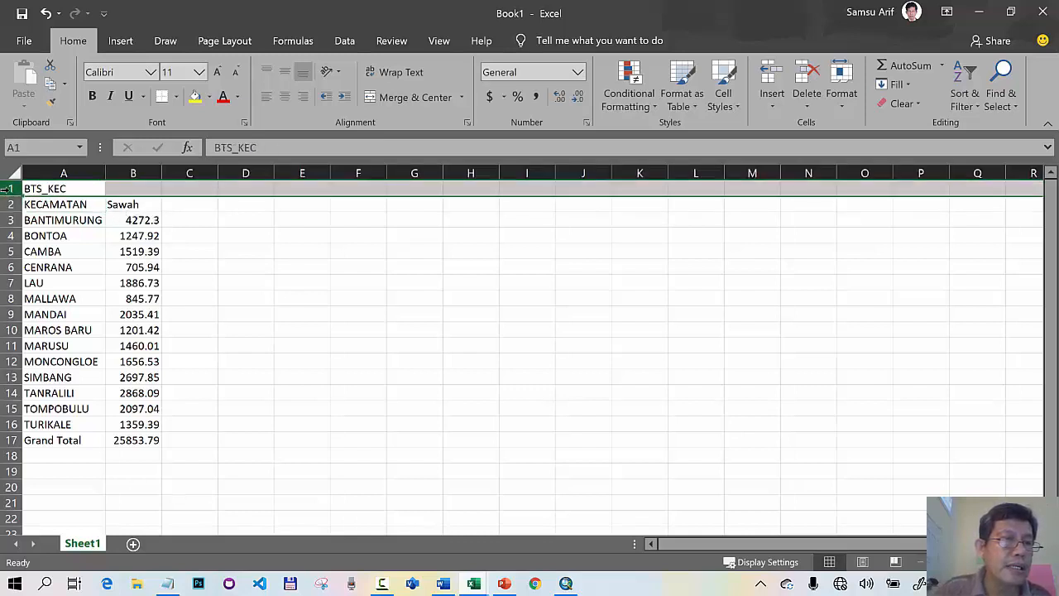
pyautogui.rightClick(6, 189)
pyautogui.click(52, 328)
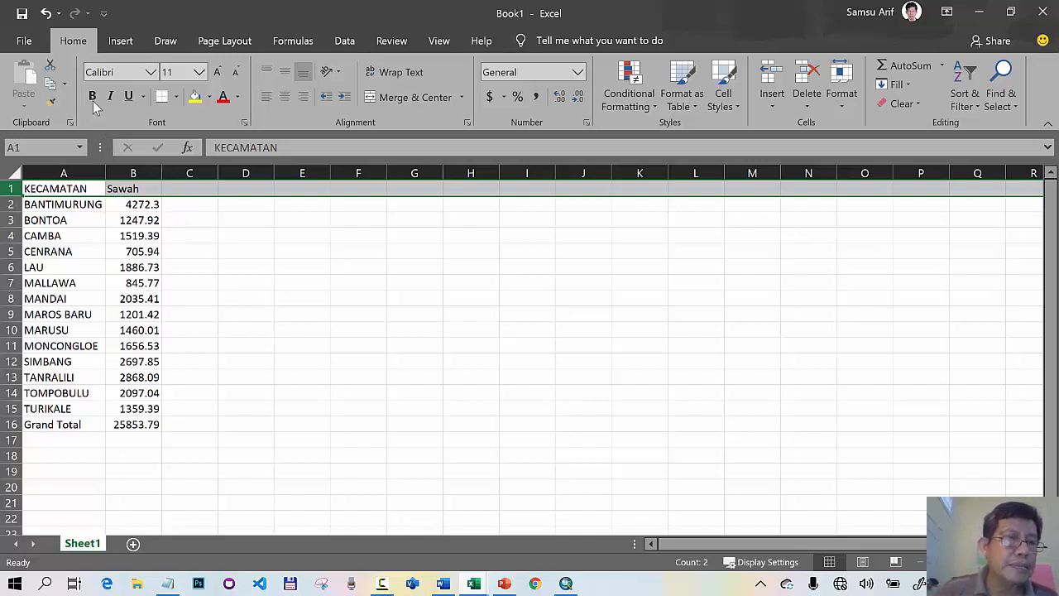
# Save the new workbook as sawah in the folder D:\materi_sig_youtuba\Pengelolaan Data Atribut.
pyautogui.click(24, 41)
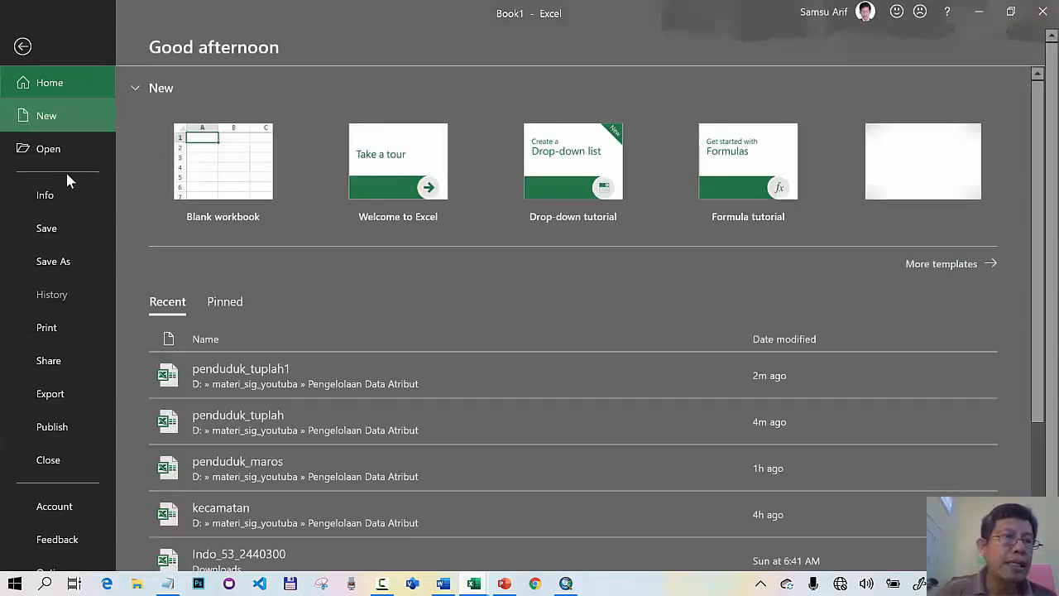
pyautogui.click(76, 263)
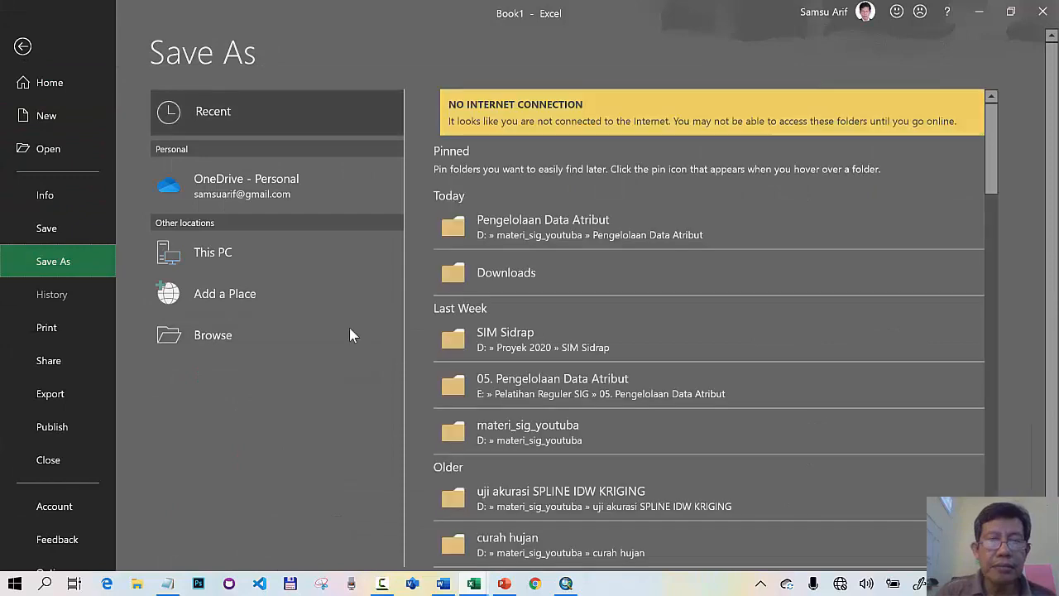
pyautogui.click(303, 331)
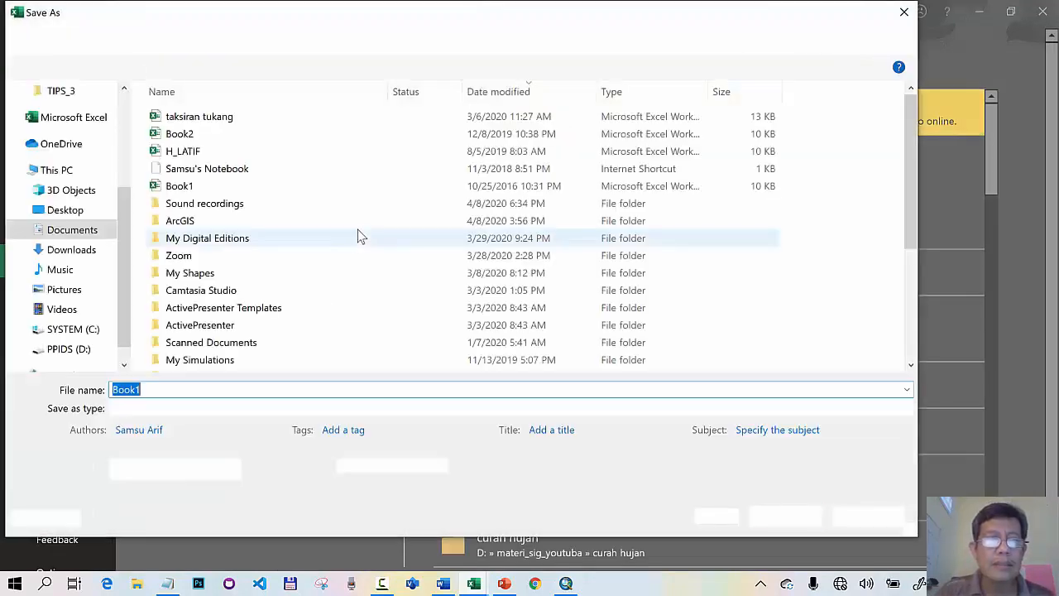
pyautogui.click(74, 348)
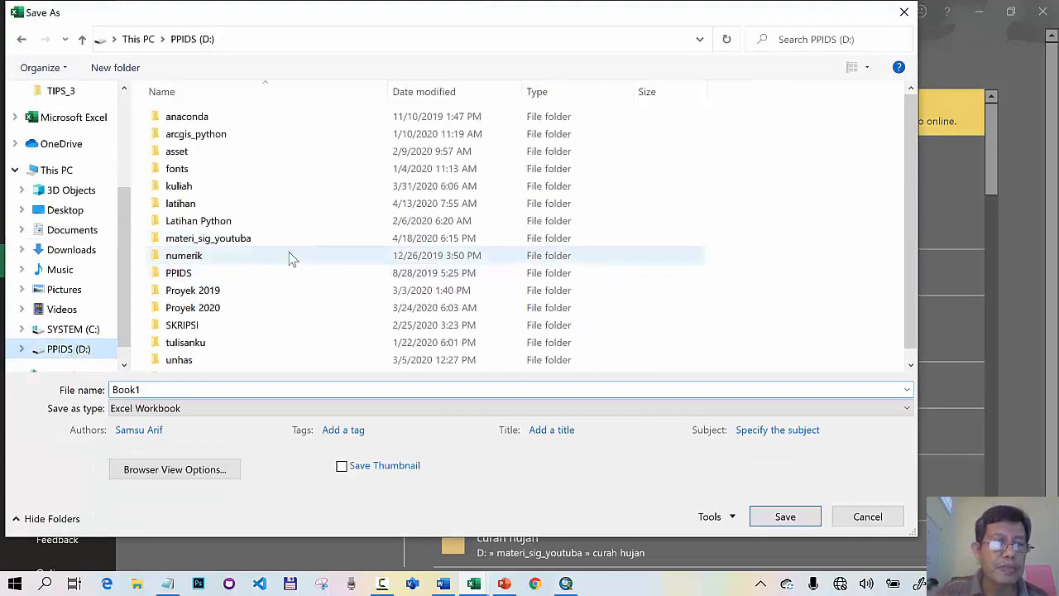
pyautogui.click(256, 242)
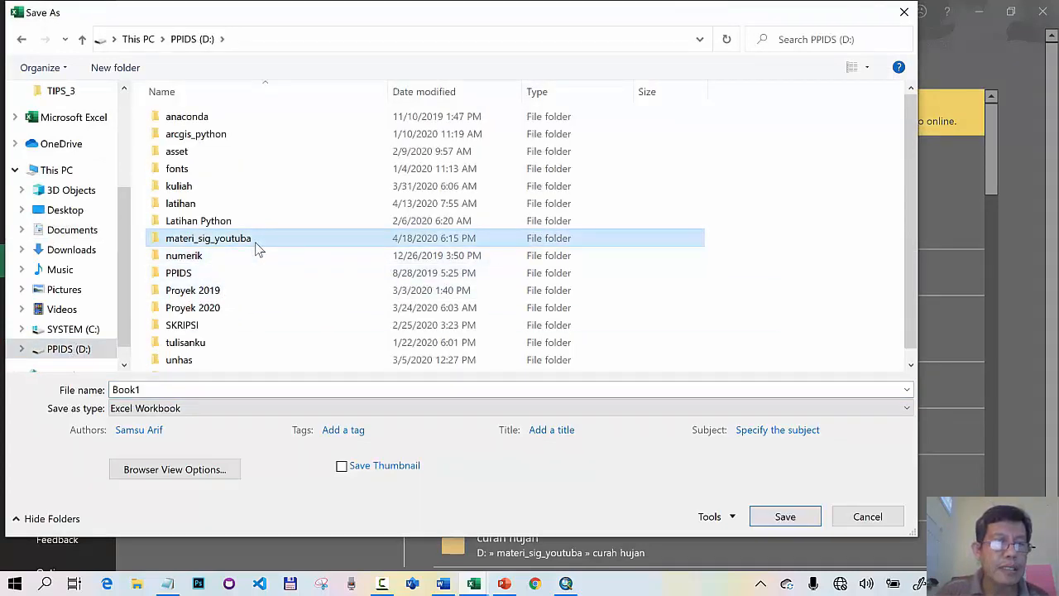
pyautogui.doubleClick(257, 246)
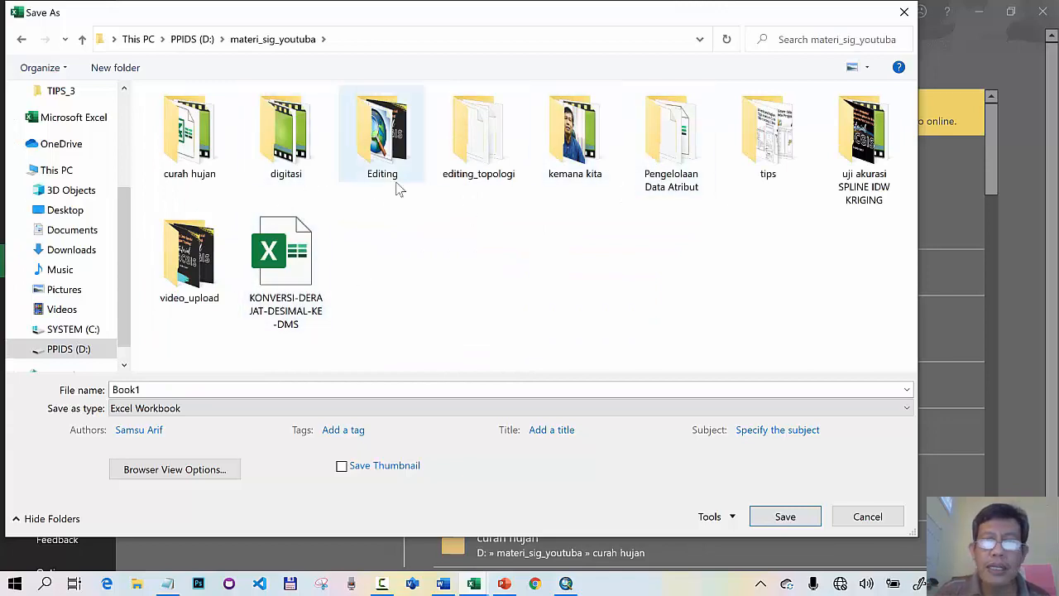
pyautogui.click(653, 160)
pyautogui.doubleClick(654, 161)
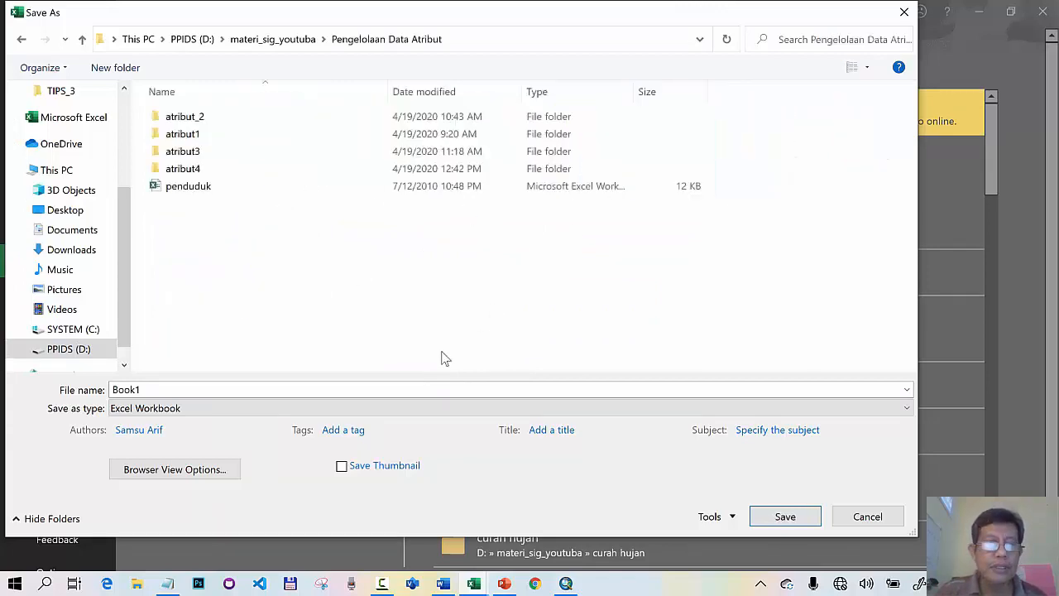
pyautogui.doubleClick(336, 387)
pyautogui.write('sawah')
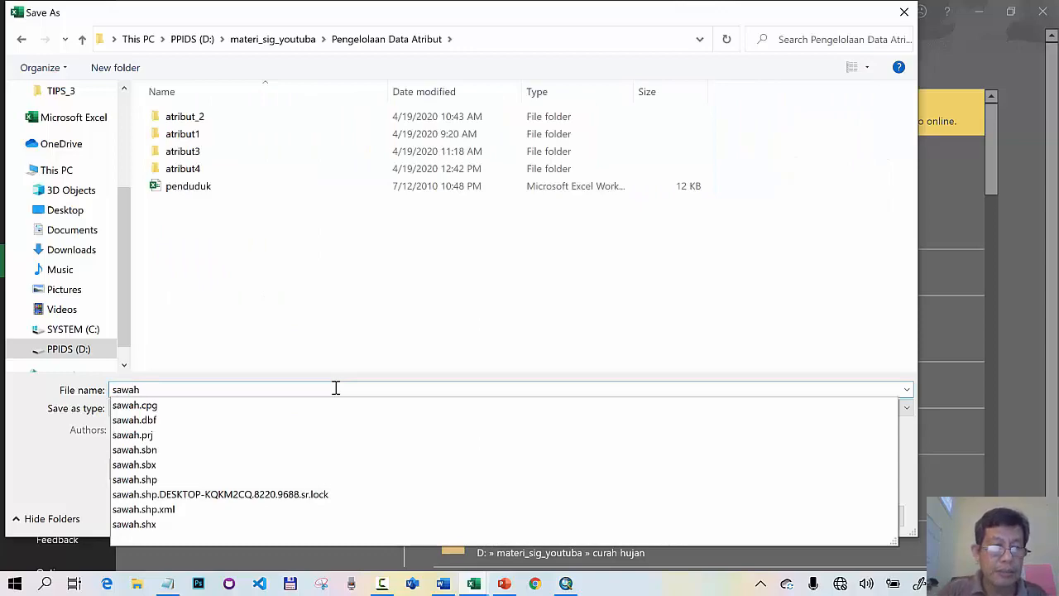
pyautogui.press('Return')
pyautogui.press('Return')
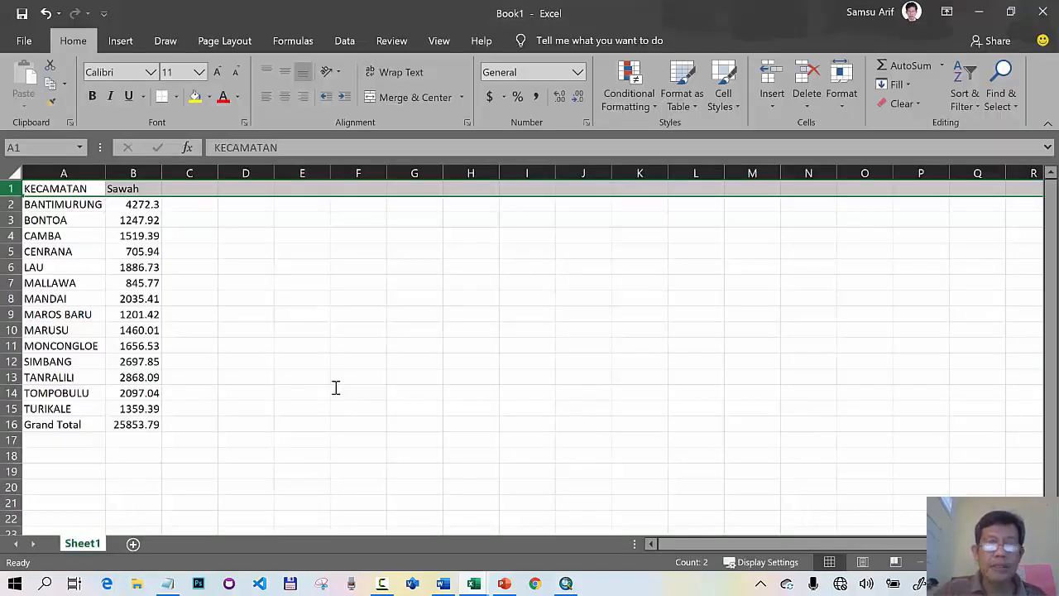
# Minimize the Excel windows to return to ArcMap and open the attribute table of the Penduduk_tuplah layer.
pyautogui.click(980, 17)
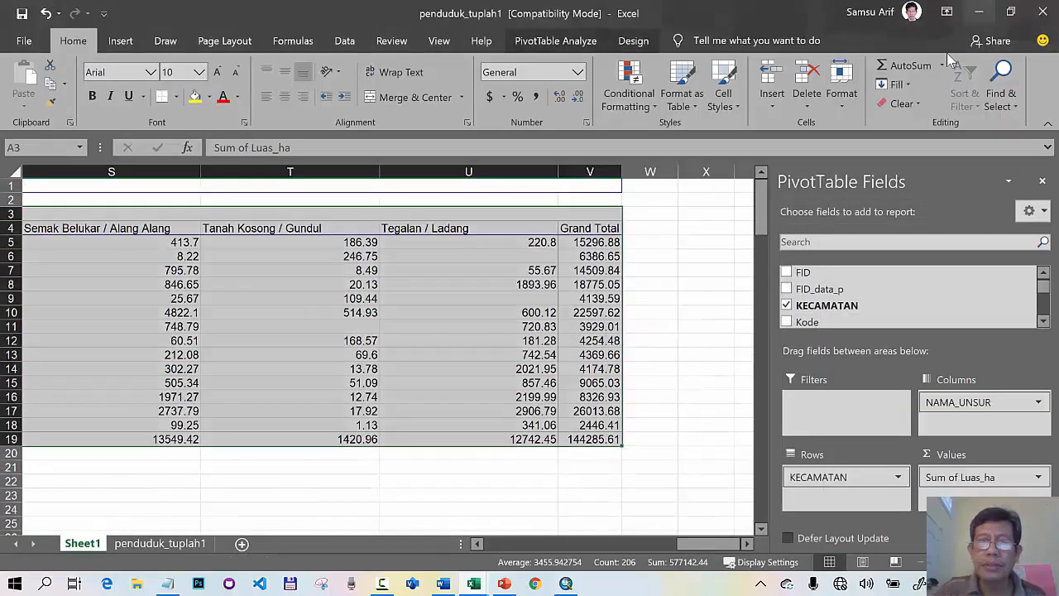
pyautogui.click(986, 16)
pyautogui.click(979, 17)
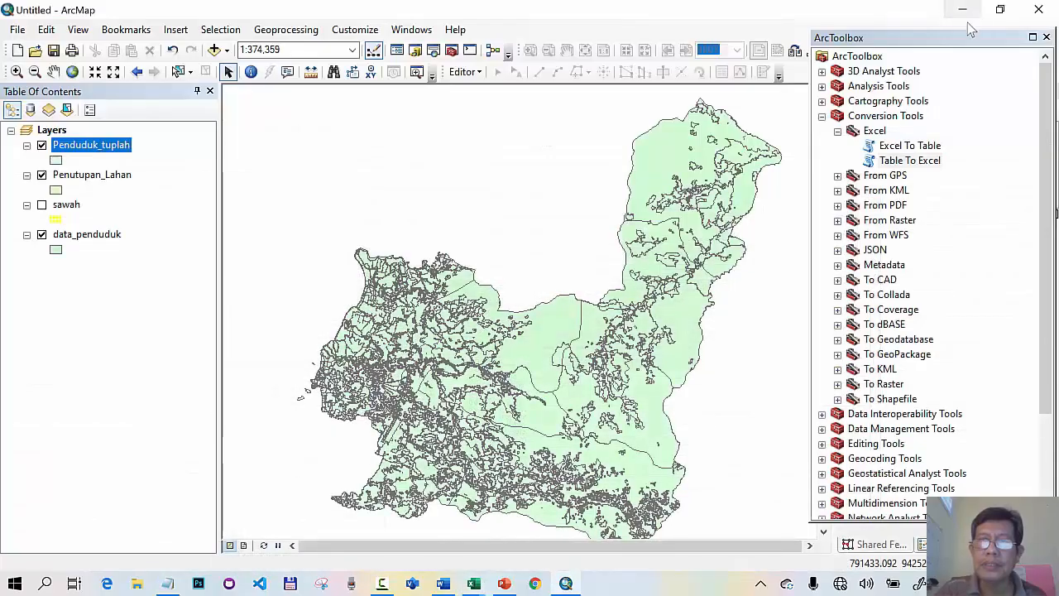
pyautogui.rightClick(126, 151)
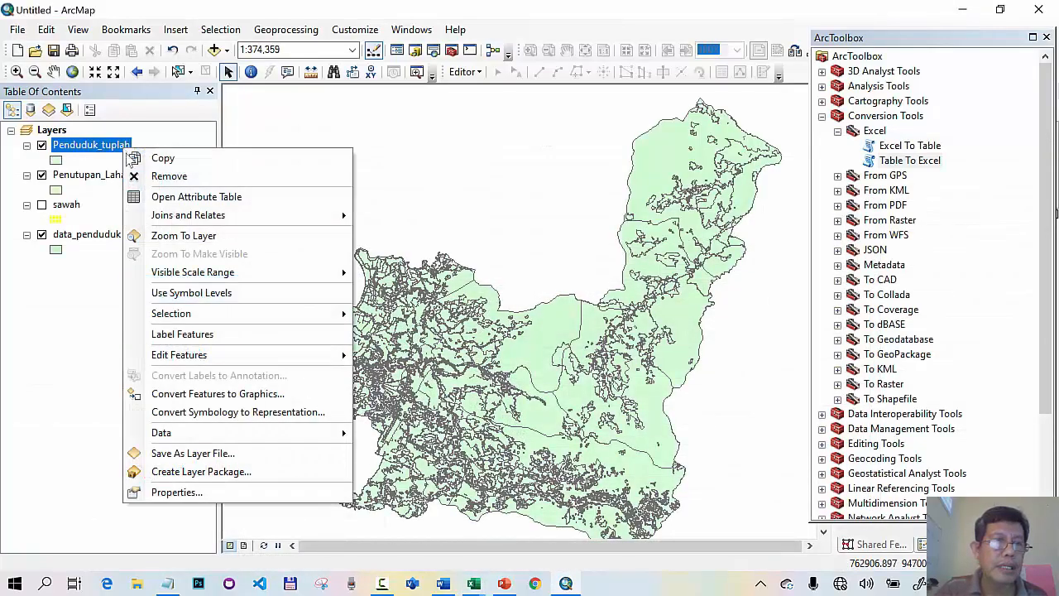
pyautogui.click(195, 196)
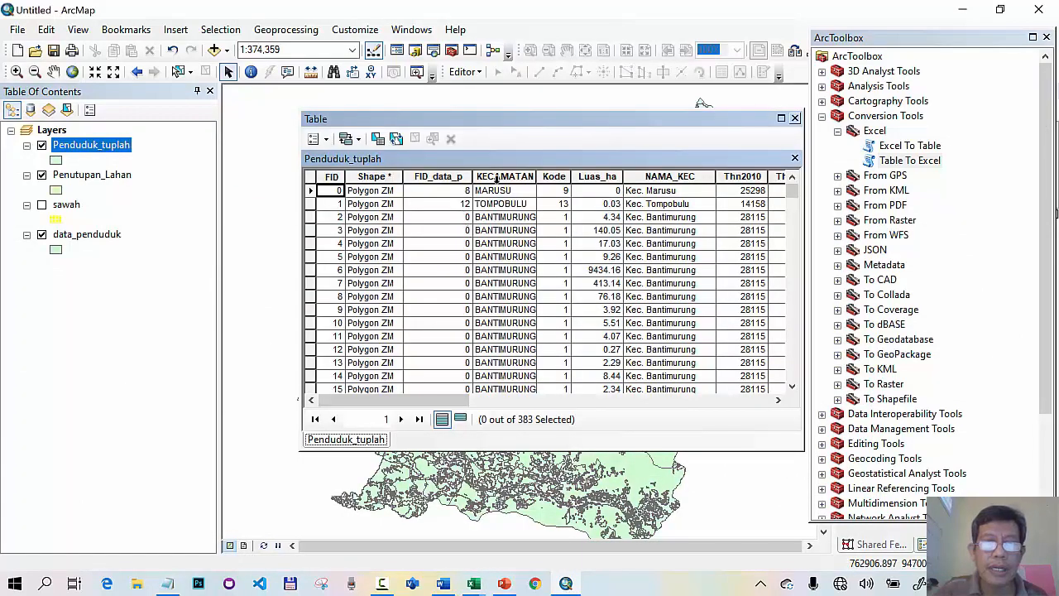
# Delete the FID_data_p field from the Penduduk_tuplah attribute table.
pyautogui.moveTo(431, 402); pyautogui.dragTo(378, 416)
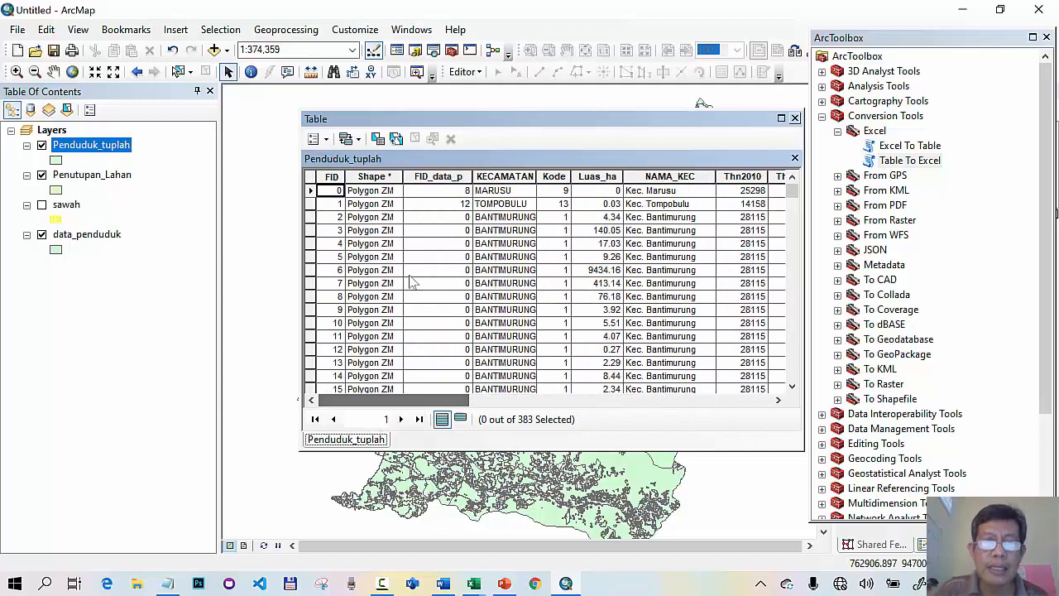
pyautogui.rightClick(439, 178)
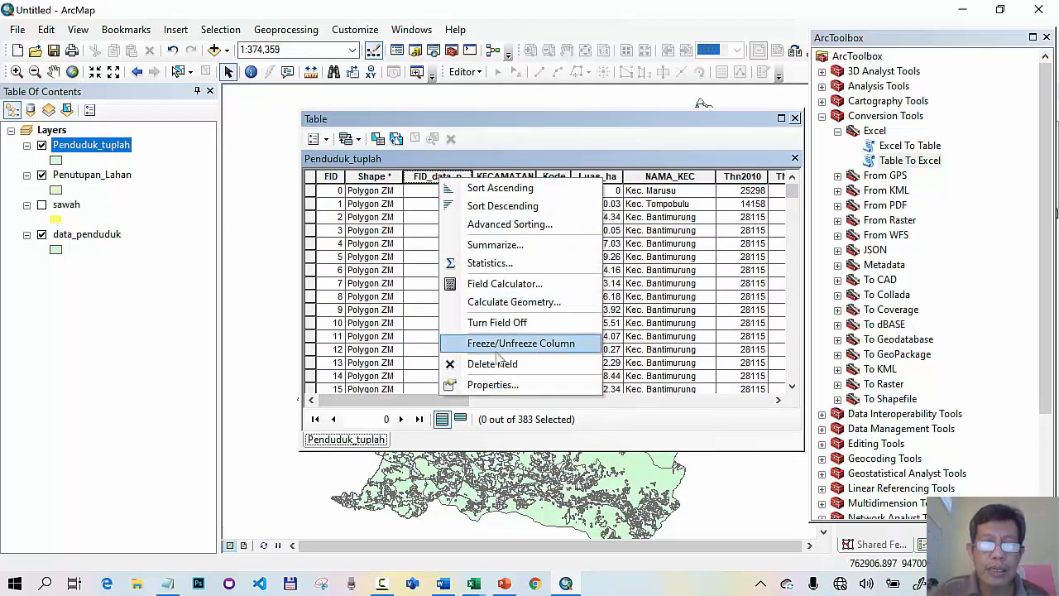
pyautogui.click(497, 364)
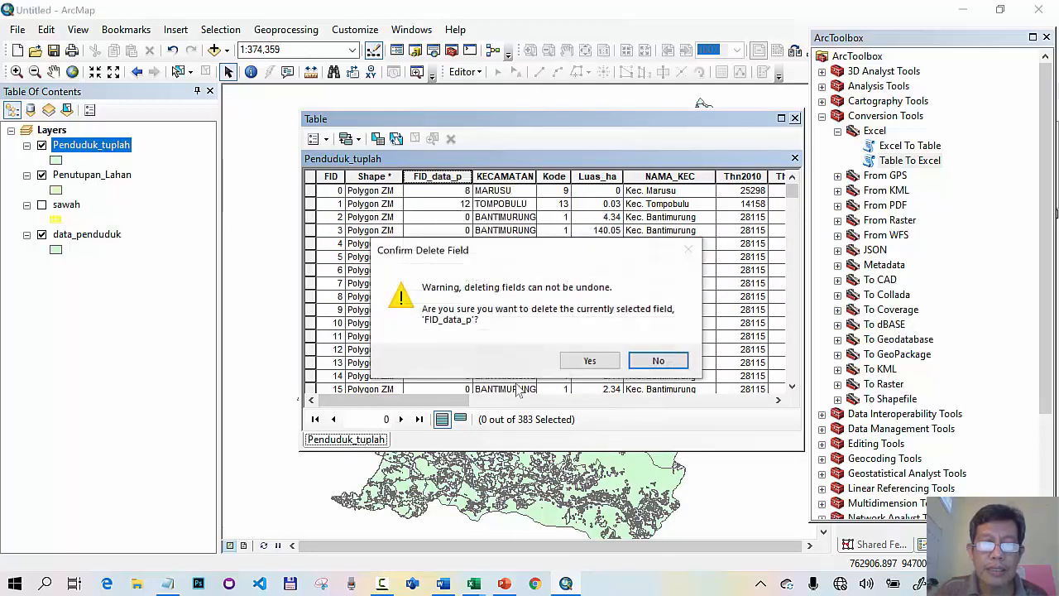
pyautogui.click(584, 359)
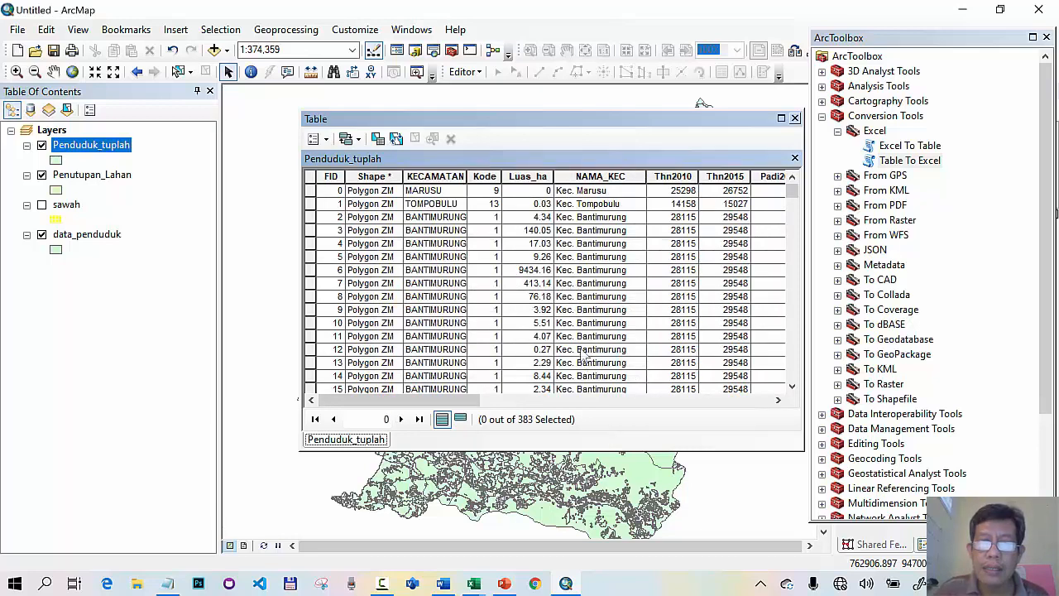
# Delete the FID_Penutu field from the Penduduk_tuplah attribute table.
pyautogui.moveTo(478, 398); pyautogui.dragTo(648, 433)
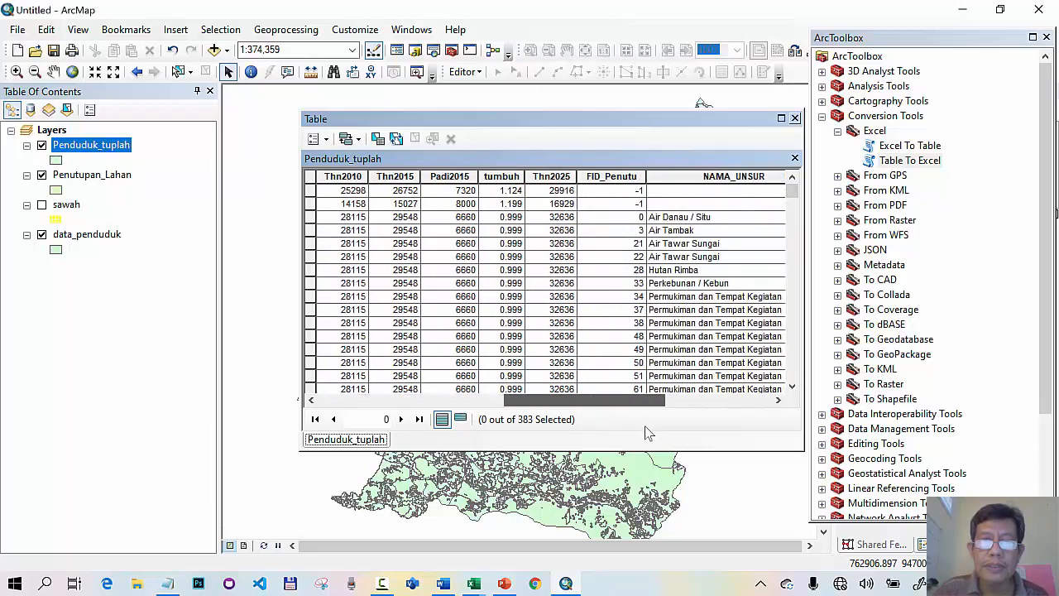
pyautogui.rightClick(619, 176)
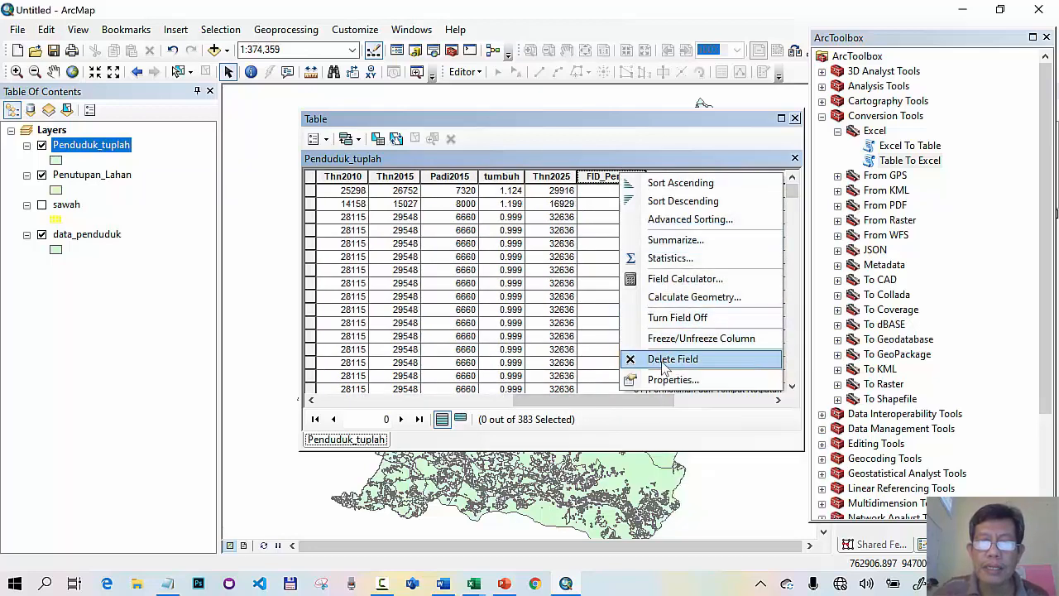
pyautogui.click(664, 361)
pyautogui.click(587, 361)
# Delete the TOPONIM field from the Penduduk_tuplah attribute table and close the table.
pyautogui.moveTo(629, 405); pyautogui.dragTo(700, 406)
pyautogui.rightClick(666, 176)
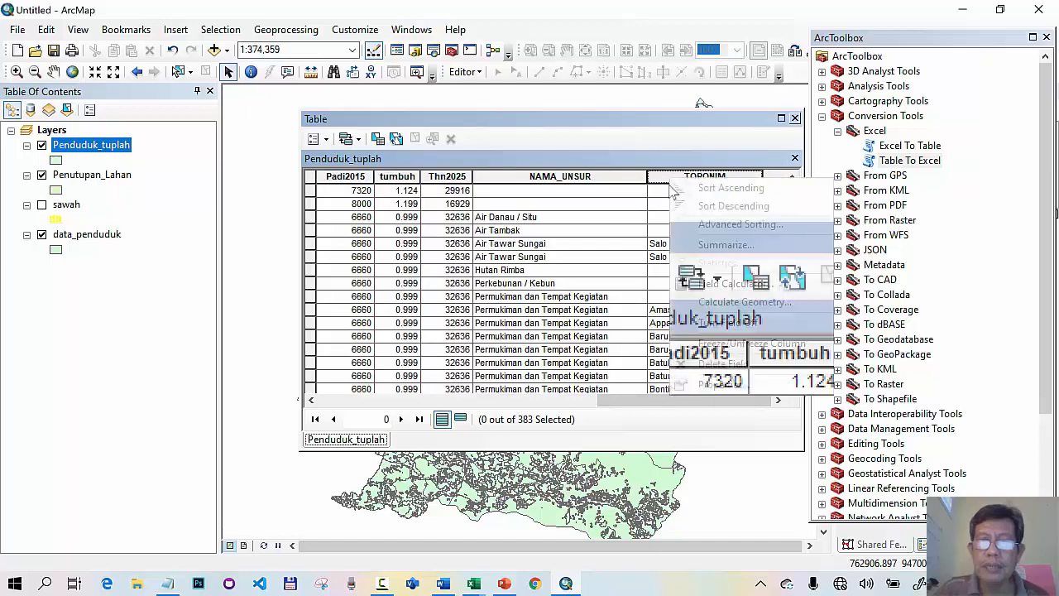
pyautogui.click(722, 364)
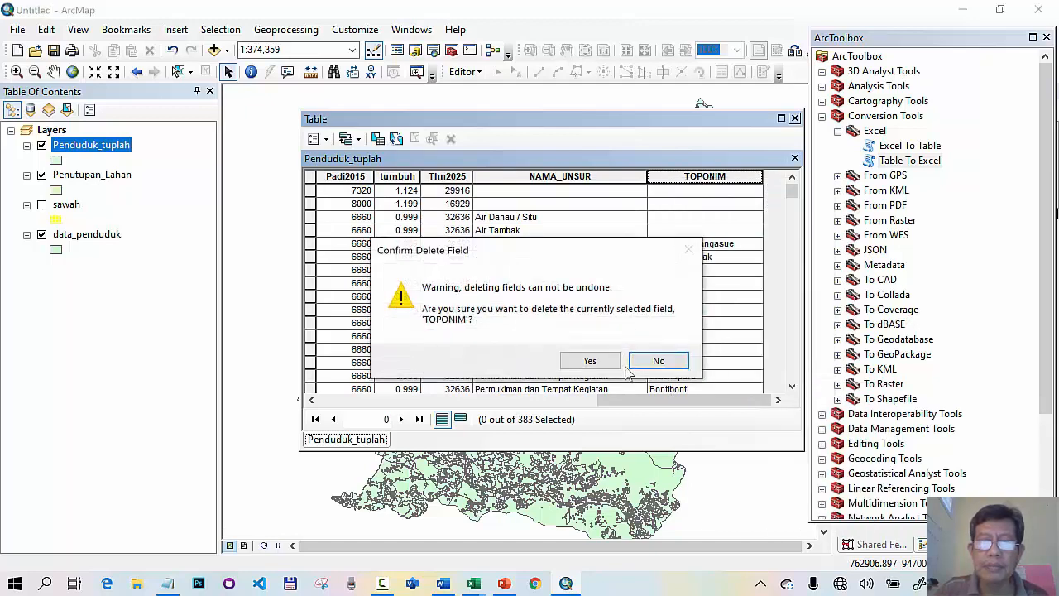
pyautogui.click(591, 359)
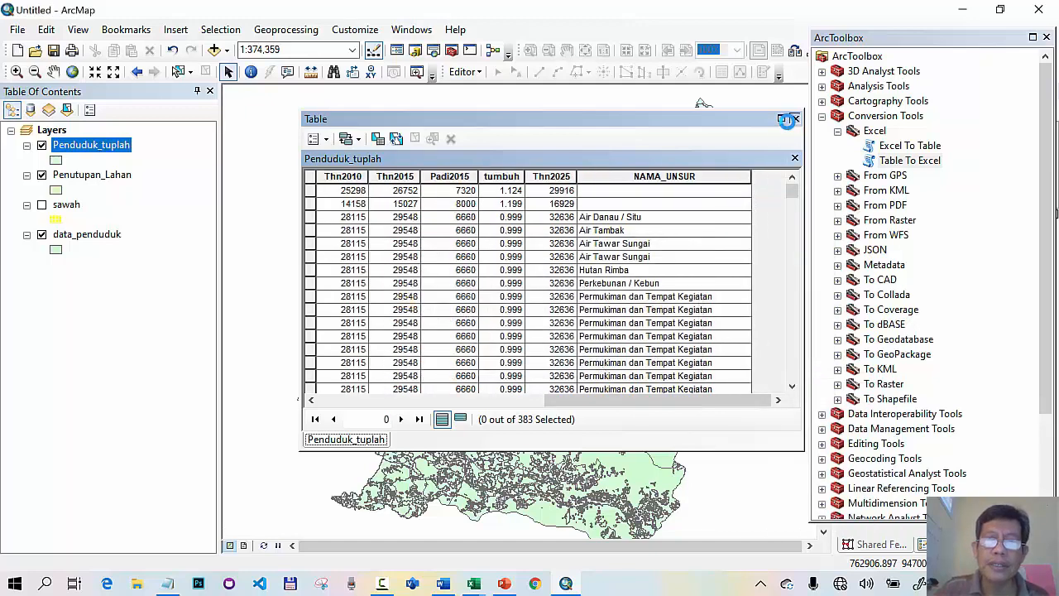
pyautogui.click(795, 118)
# Start an attribute join on the Penduduk_tuplah layer, based on its KECAMATAN field.
pyautogui.rightClick(124, 148)
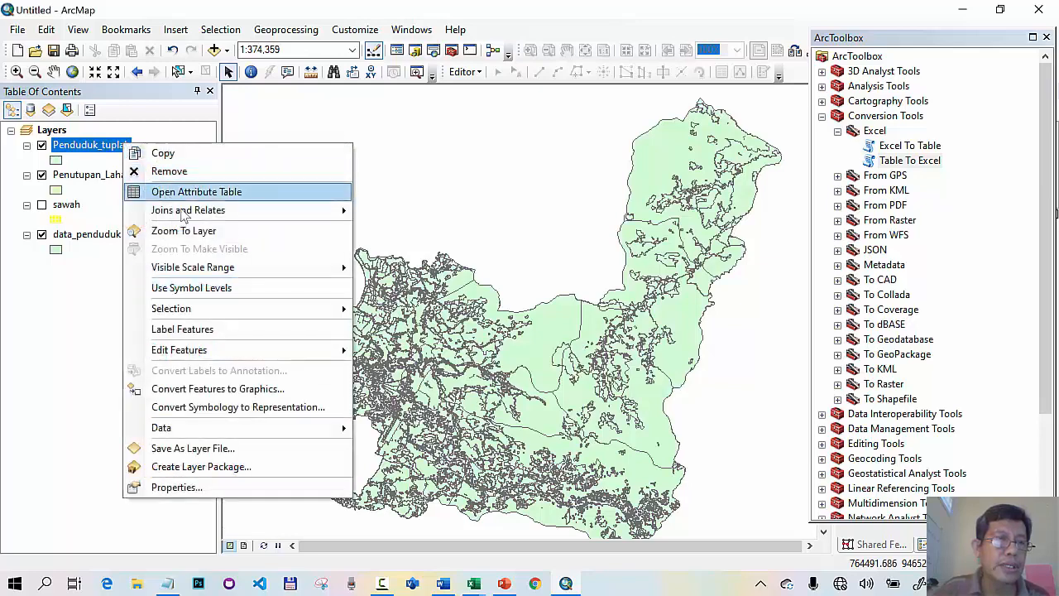
pyautogui.moveTo(209, 212)
pyautogui.click(394, 212)
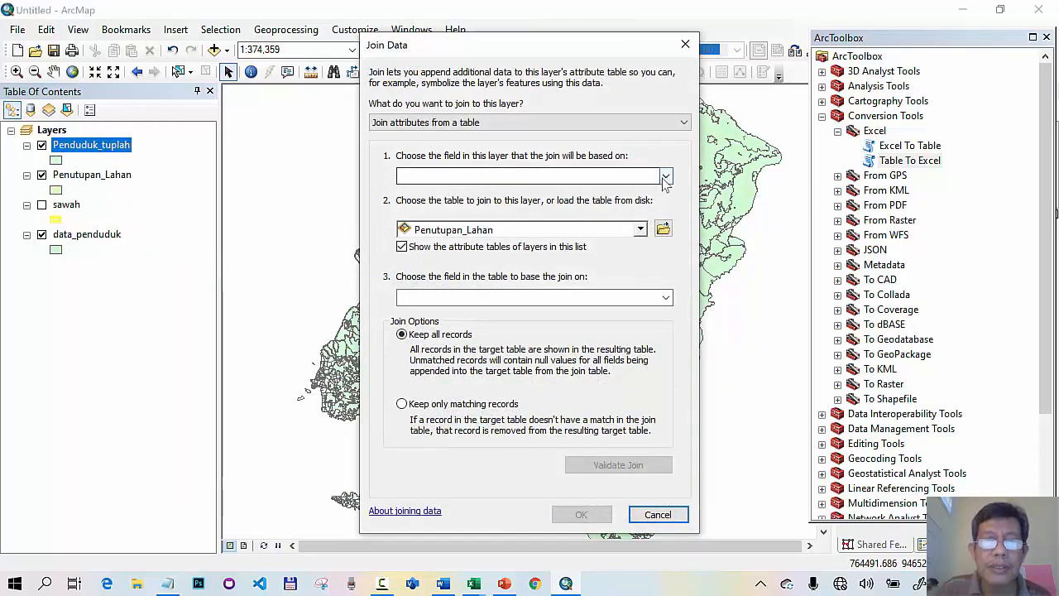
pyautogui.click(666, 176)
pyautogui.click(517, 199)
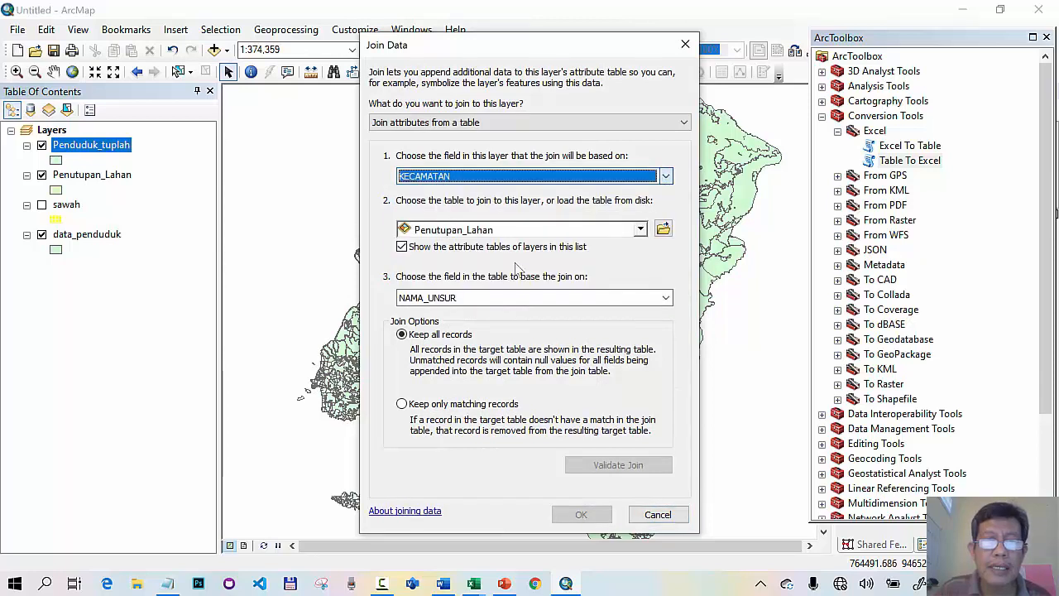
# Use Sheet1$ from sawah.xlsx as the join table, matched on KECAMATAN with all records kept, and complete the join.
pyautogui.click(662, 228)
pyautogui.scroll(-5, 464, 323)
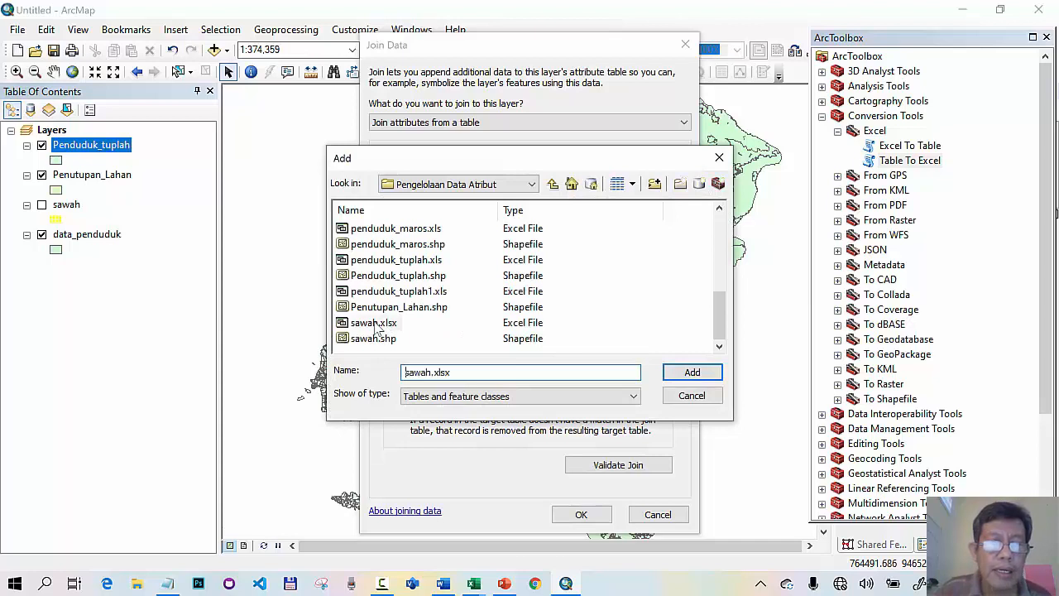
pyautogui.doubleClick(374, 323)
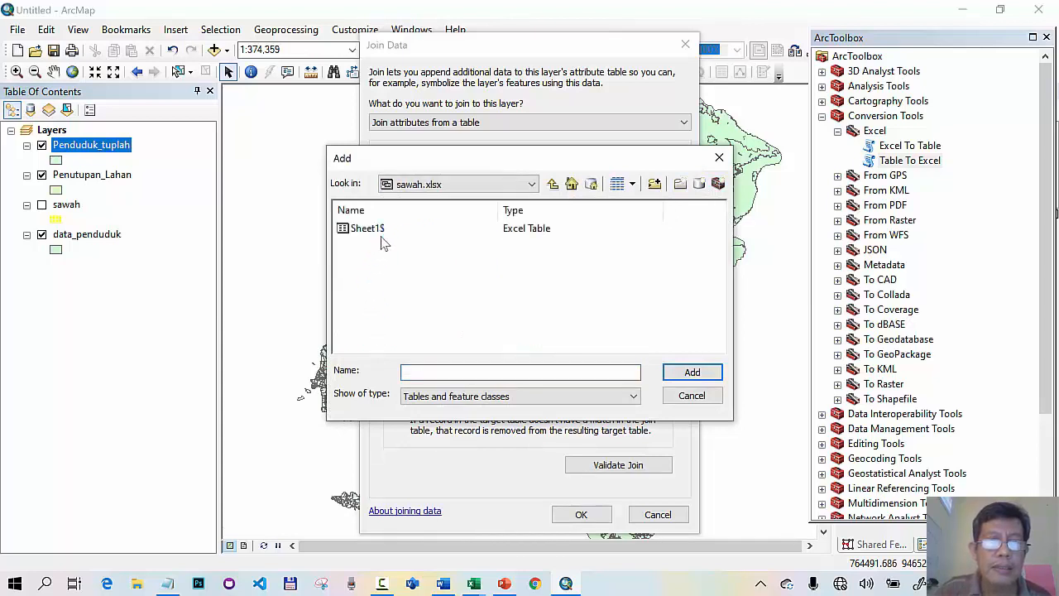
pyautogui.click(372, 233)
pyautogui.click(692, 373)
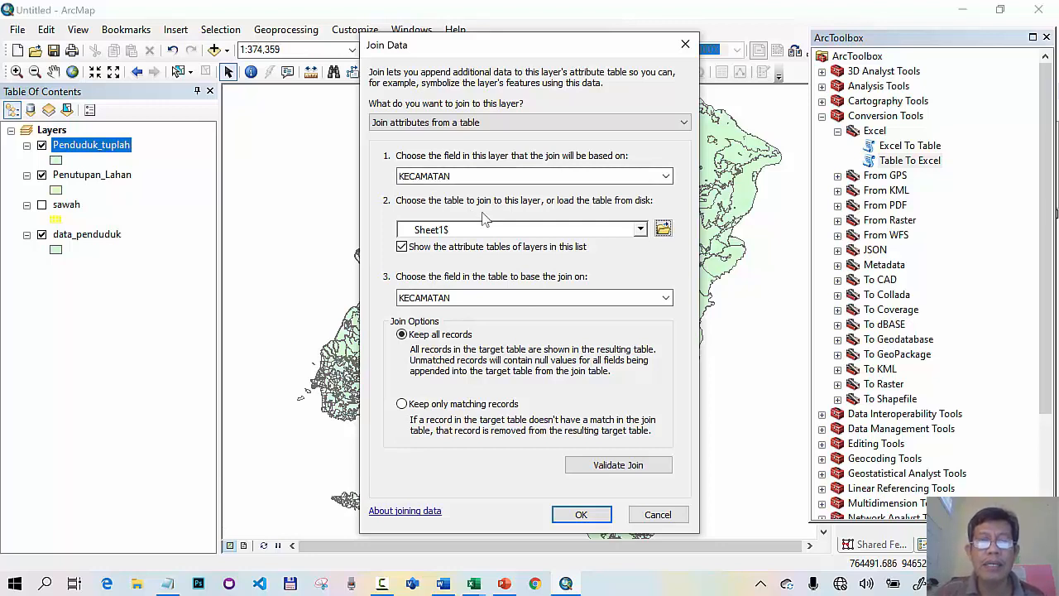
pyautogui.click(582, 515)
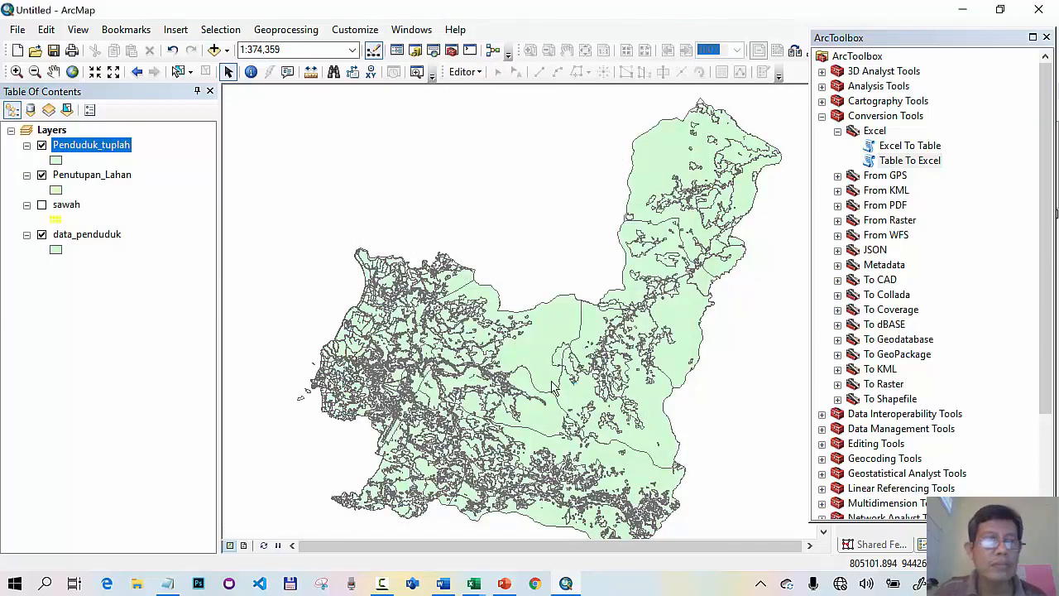
# Check the joined KECAMATAN and Sawah columns in the Penduduk_tuplah attribute table, and close the table.
pyautogui.rightClick(131, 150)
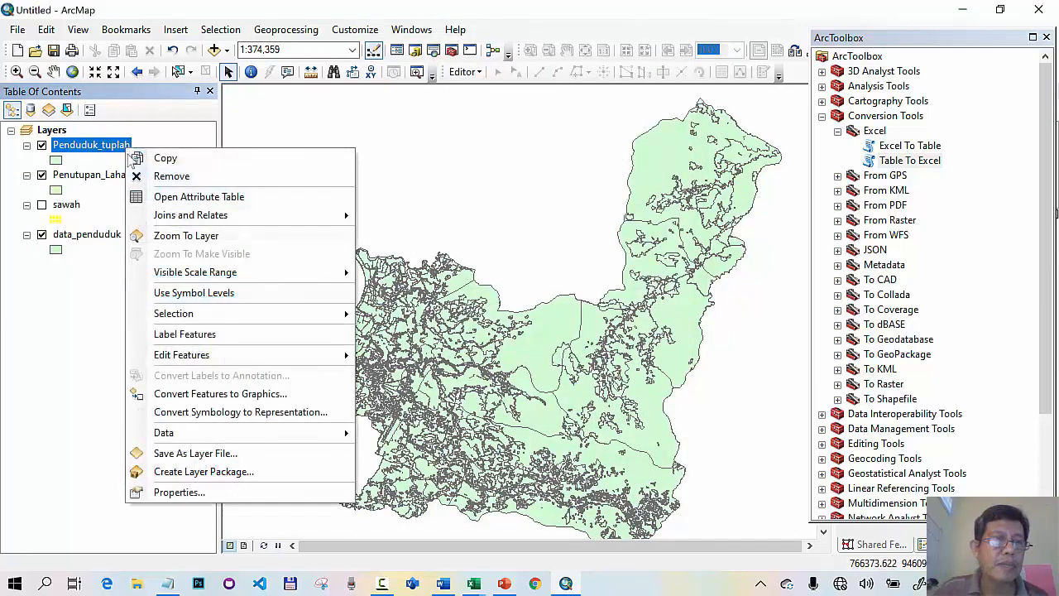
pyautogui.click(170, 192)
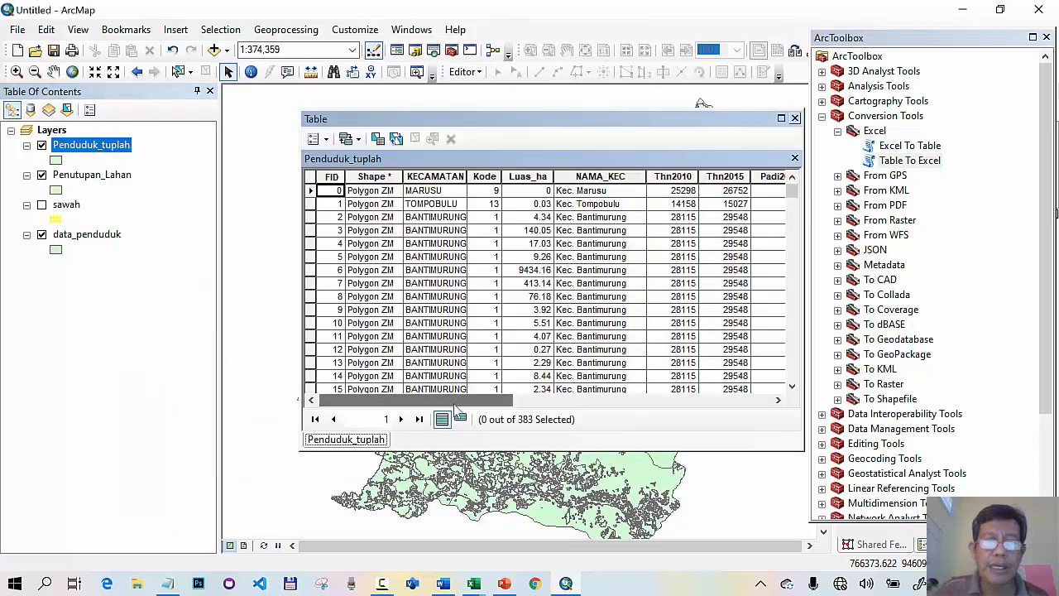
pyautogui.moveTo(377, 402); pyautogui.dragTo(731, 403)
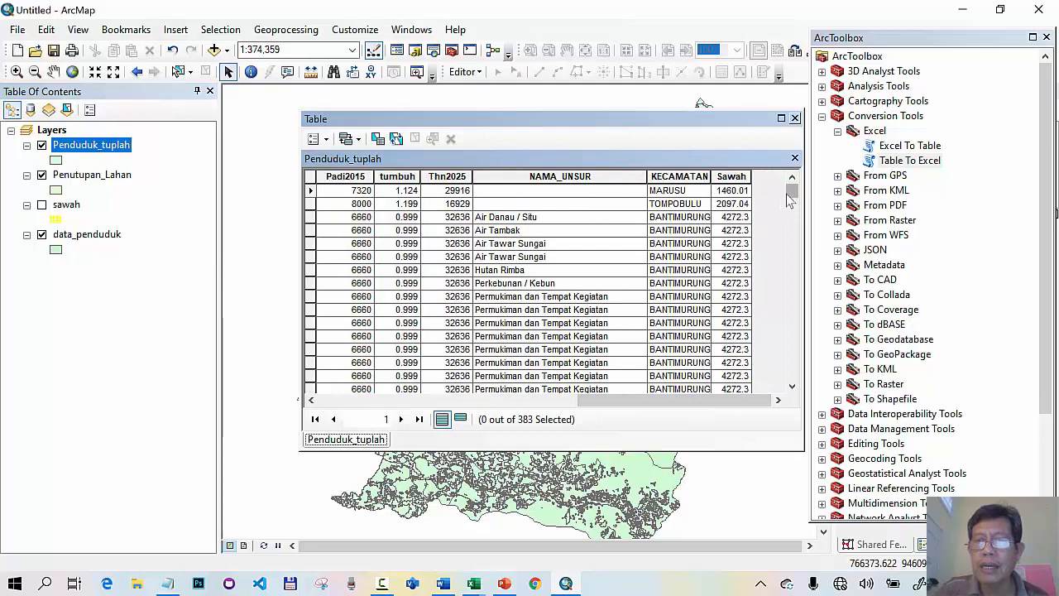
pyautogui.moveTo(791, 194); pyautogui.dragTo(815, 154)
pyautogui.click(794, 119)
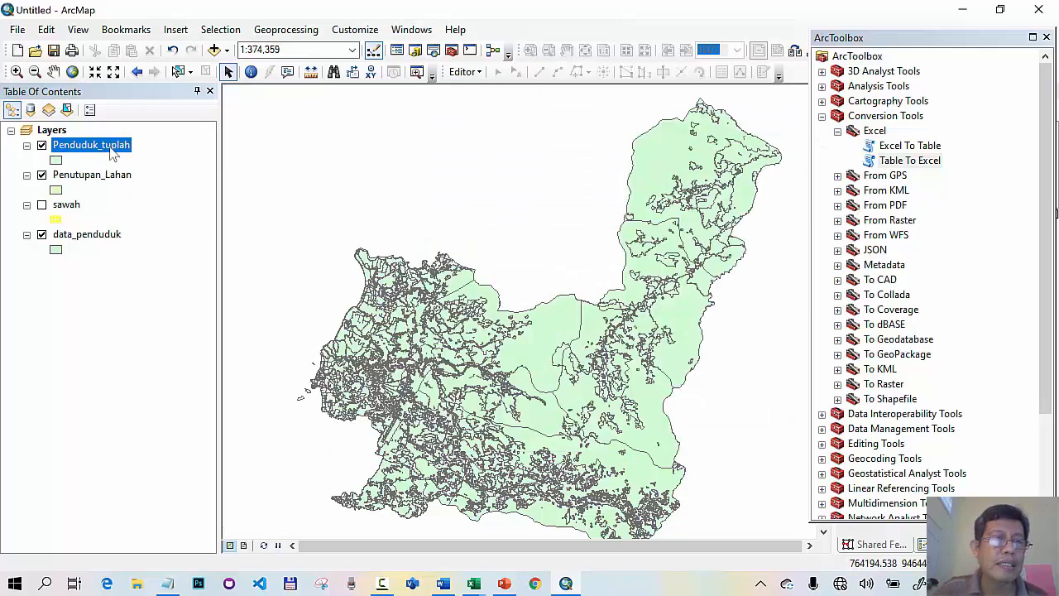
# Export all features of the joined Penduduk_tuplah layer as penduduk_sawah in the Pengelolaan Data Atribut folder and add it to the map.
pyautogui.rightClick(110, 149)
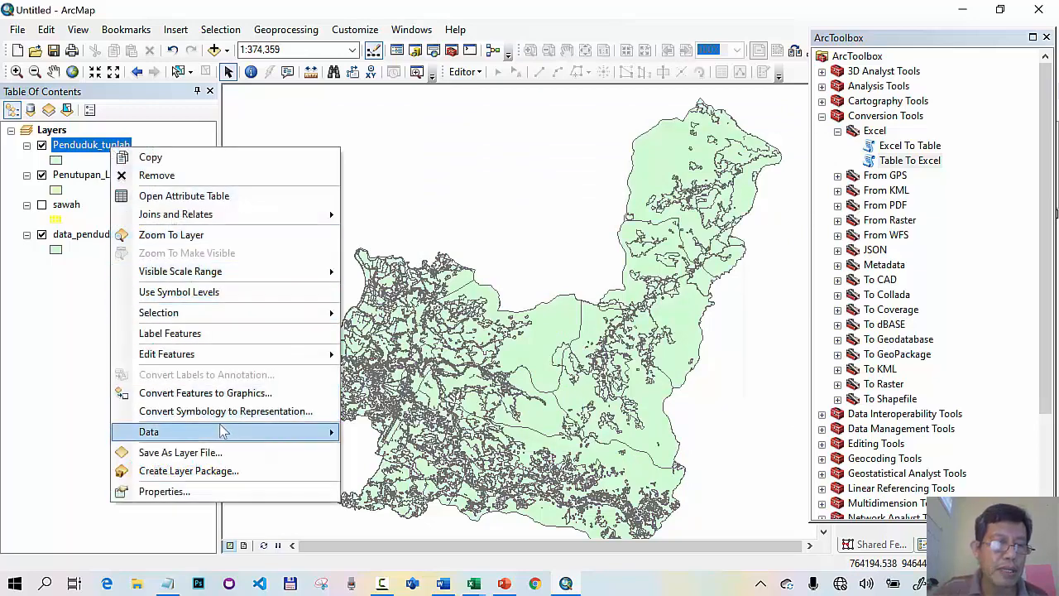
pyautogui.moveTo(222, 432)
pyautogui.click(393, 450)
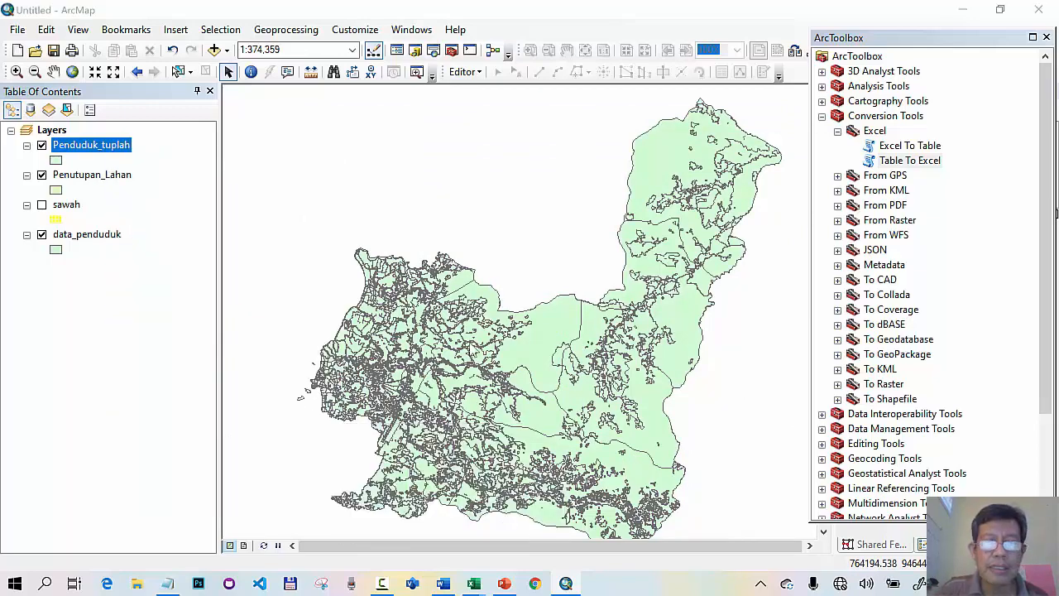
pyautogui.moveTo(578, 321); pyautogui.dragTo(653, 329)
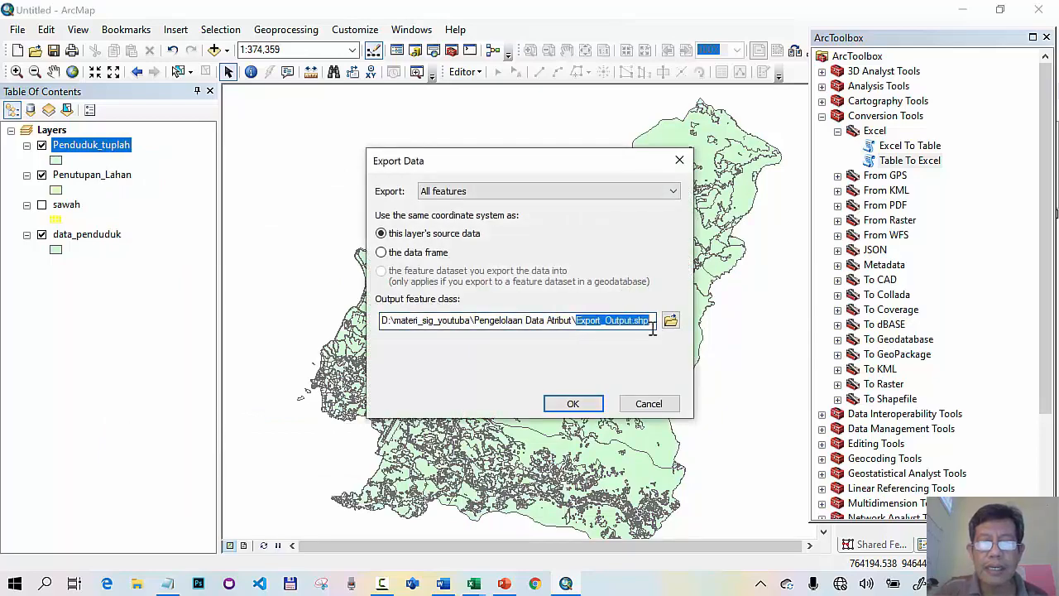
pyautogui.write('pe')
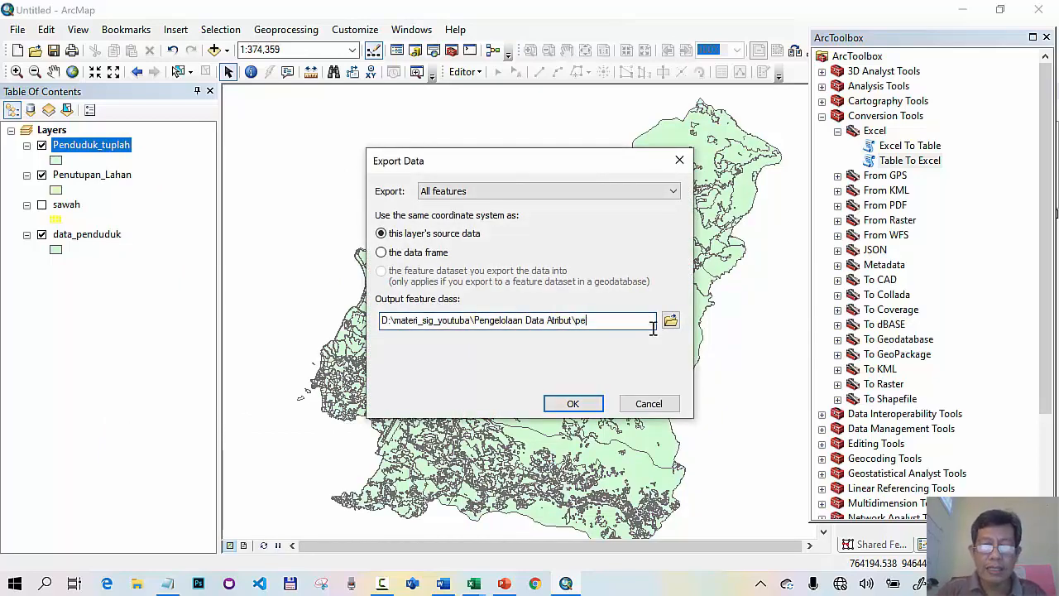
pyautogui.write('nduduk')
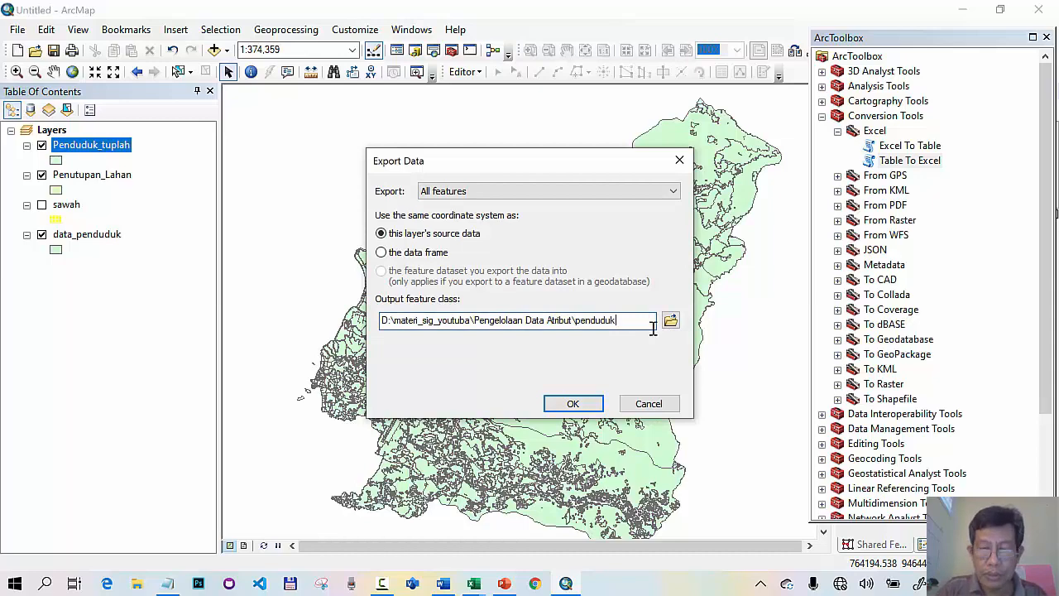
pyautogui.write('_sawah')
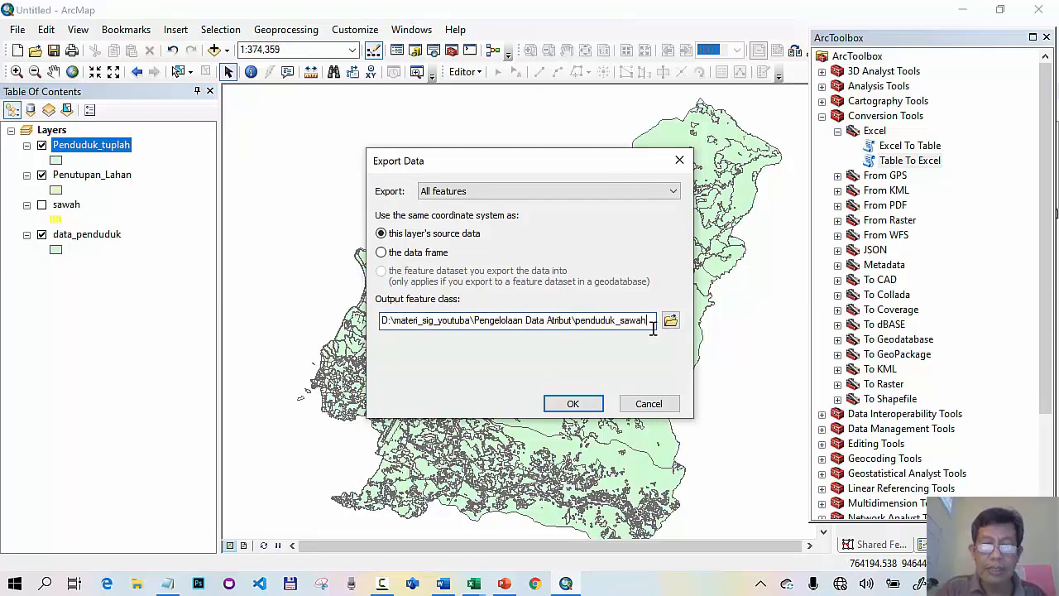
pyautogui.click(572, 403)
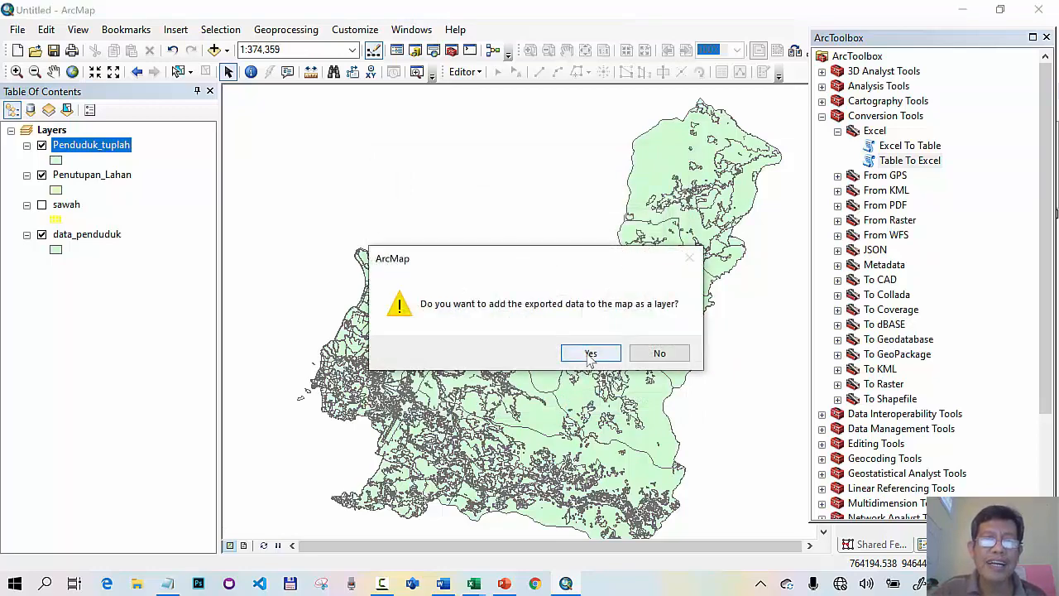
pyautogui.click(588, 350)
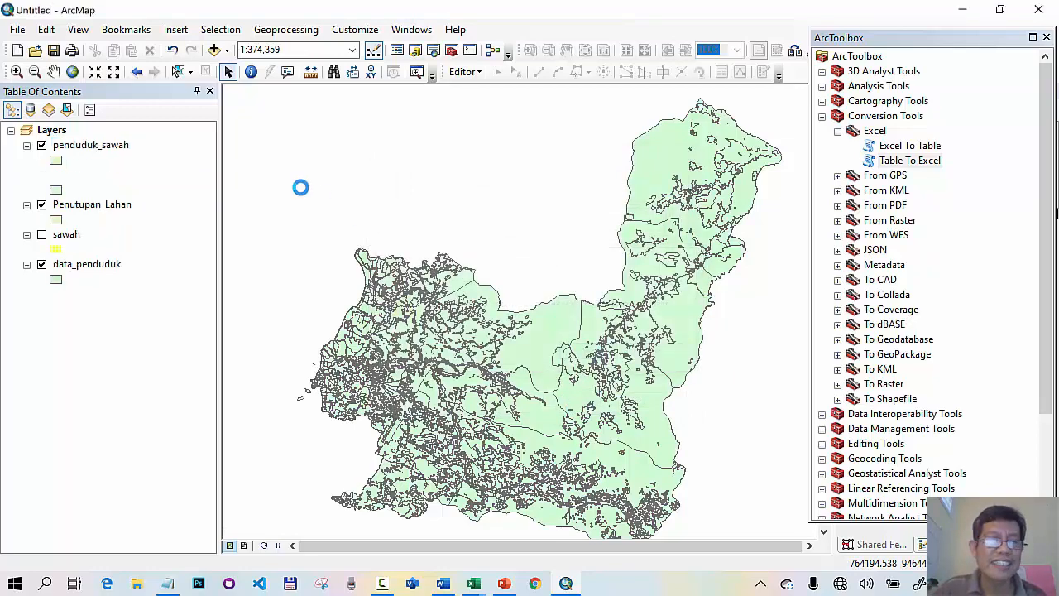
# Check the KECAMATA_1 and Sawah columns in the penduduk_sawah attribute table, and close the table.
pyautogui.rightClick(132, 149)
pyautogui.click(169, 187)
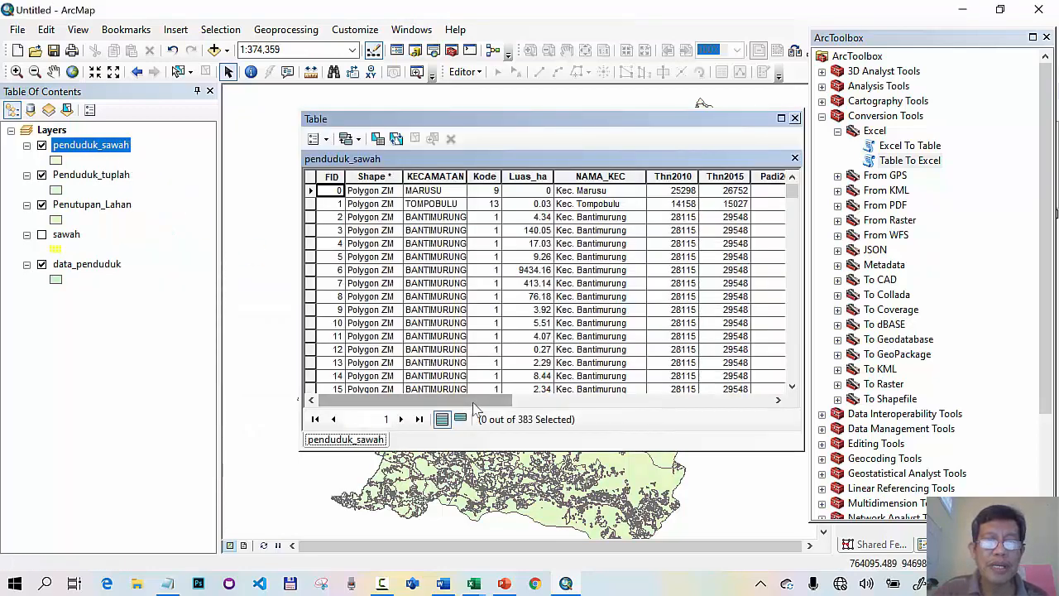
pyautogui.moveTo(478, 403); pyautogui.dragTo(729, 402)
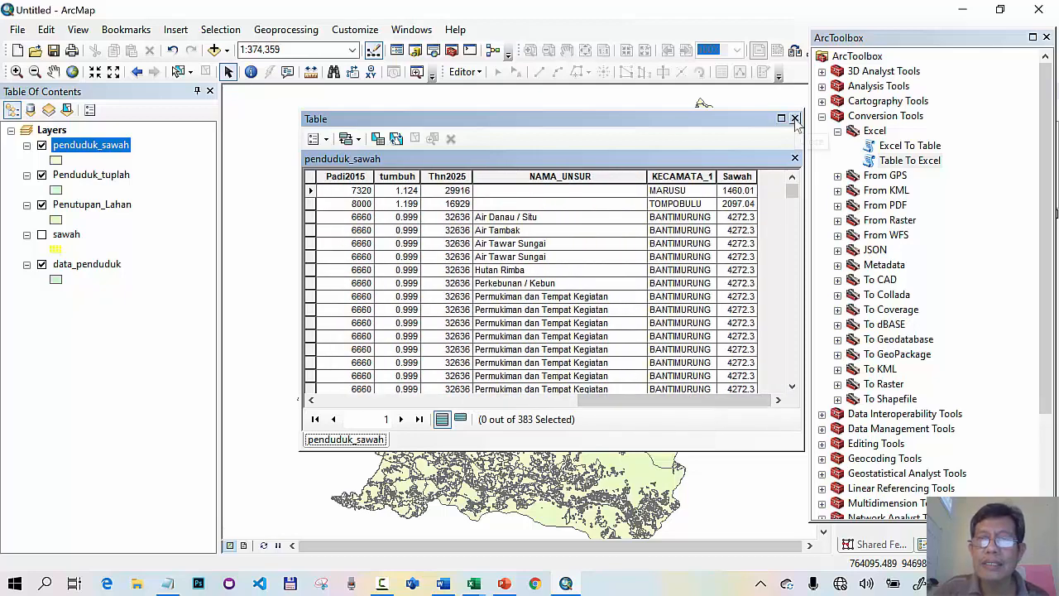
pyautogui.click(795, 119)
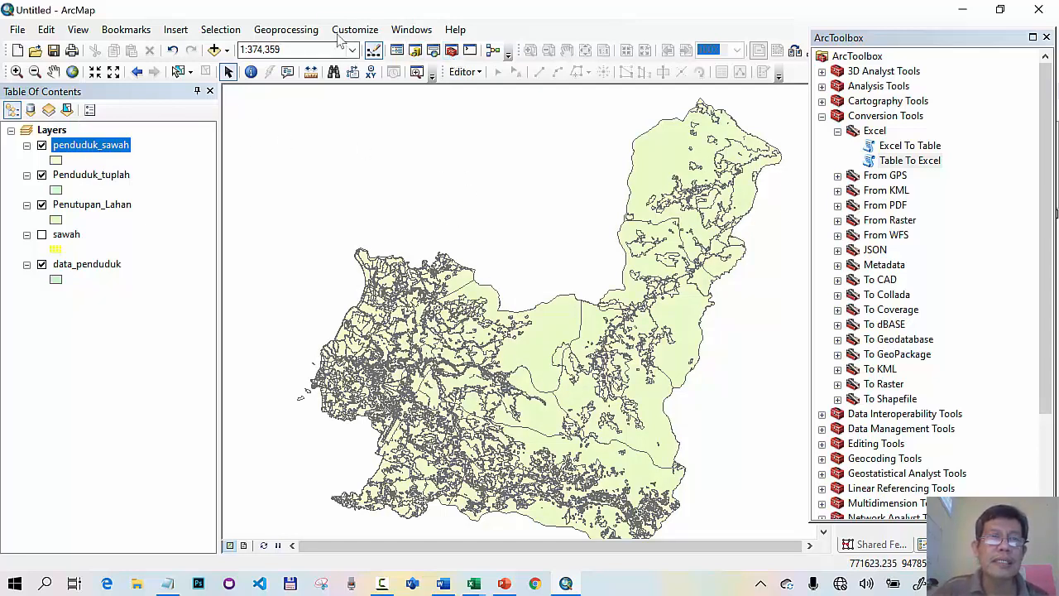
# Set up a Dissolve of penduduk_sawah on the fields KECAMATAN, Thn2010, Thn2015, Padi2015, Thn2025 and Sawah.
pyautogui.click(311, 31)
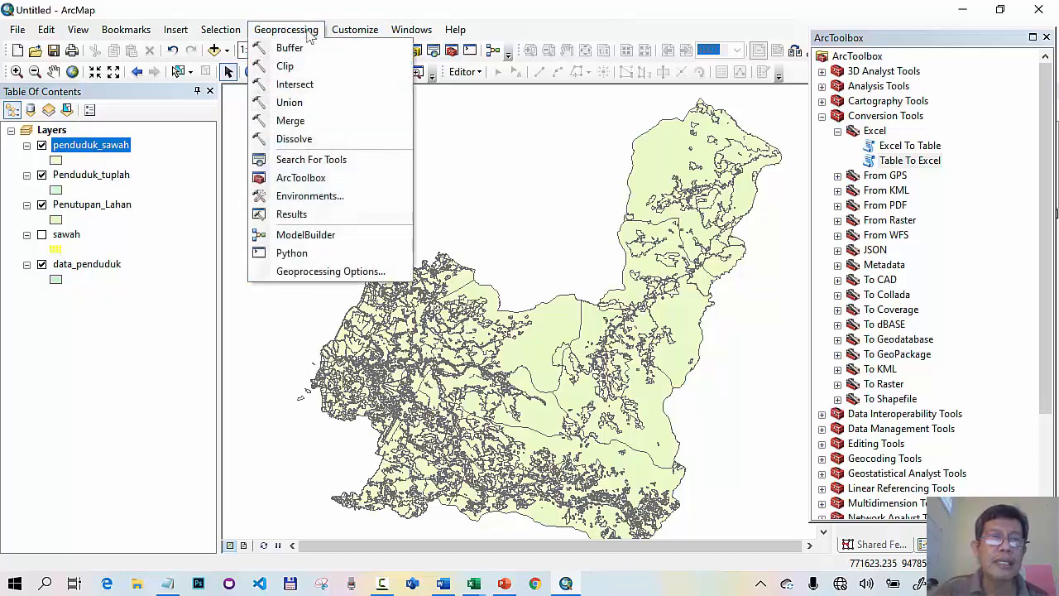
pyautogui.click(316, 138)
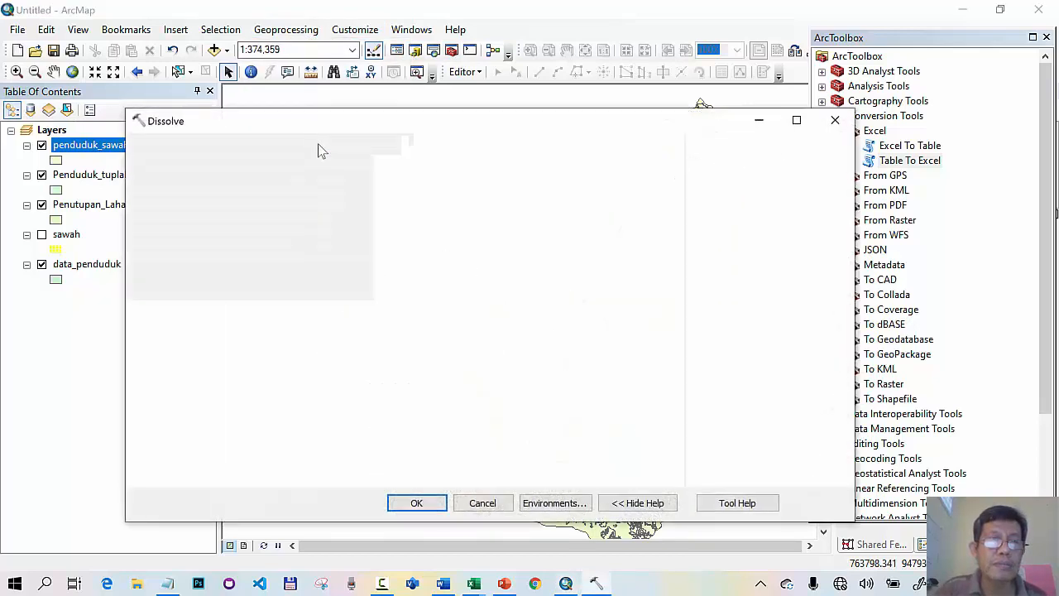
pyautogui.click(623, 168)
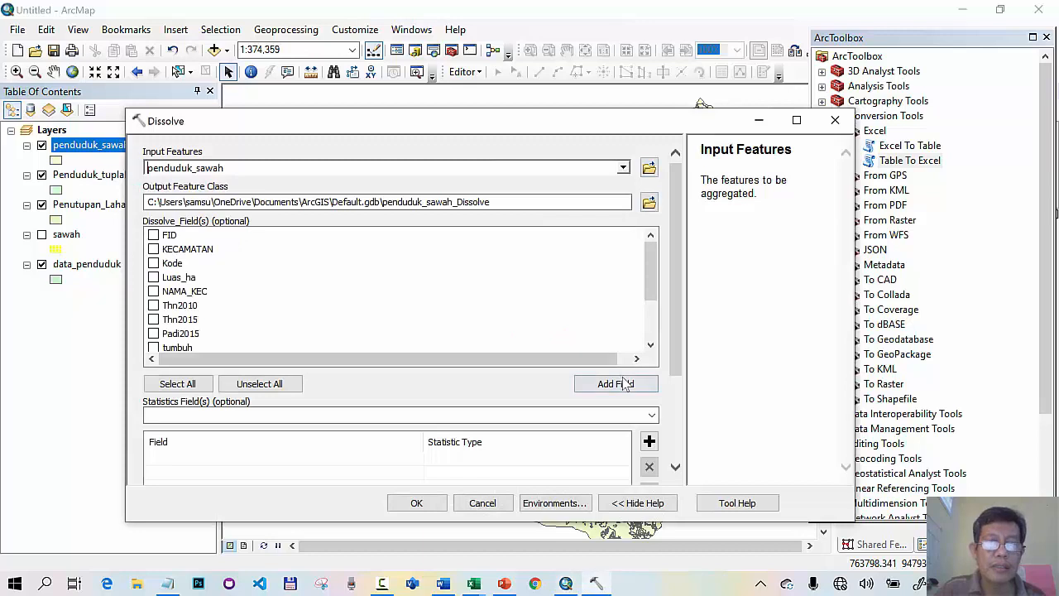
pyautogui.click(154, 249)
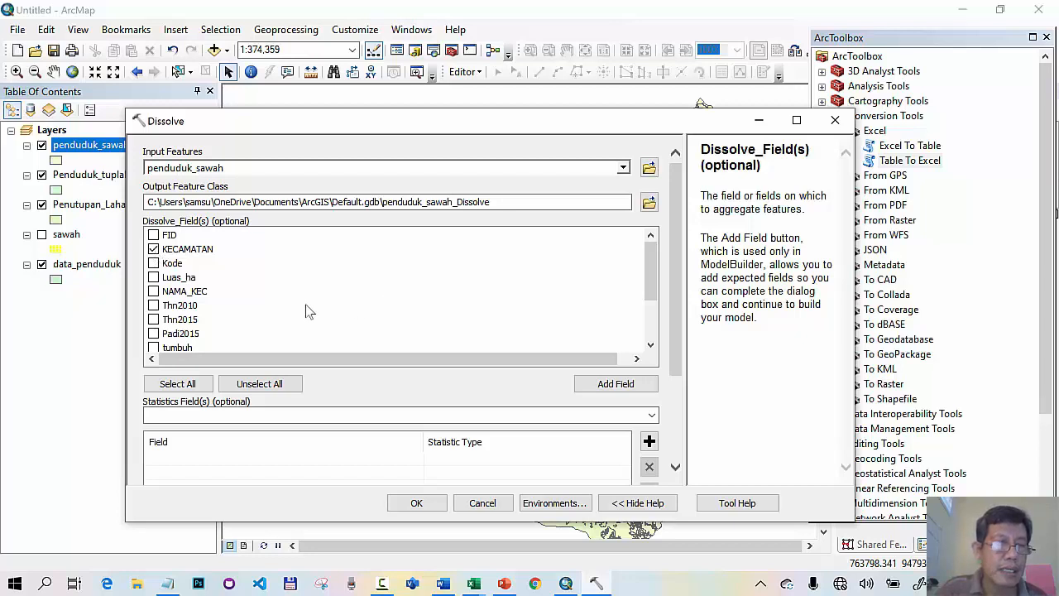
pyautogui.scroll(-1, 305, 302)
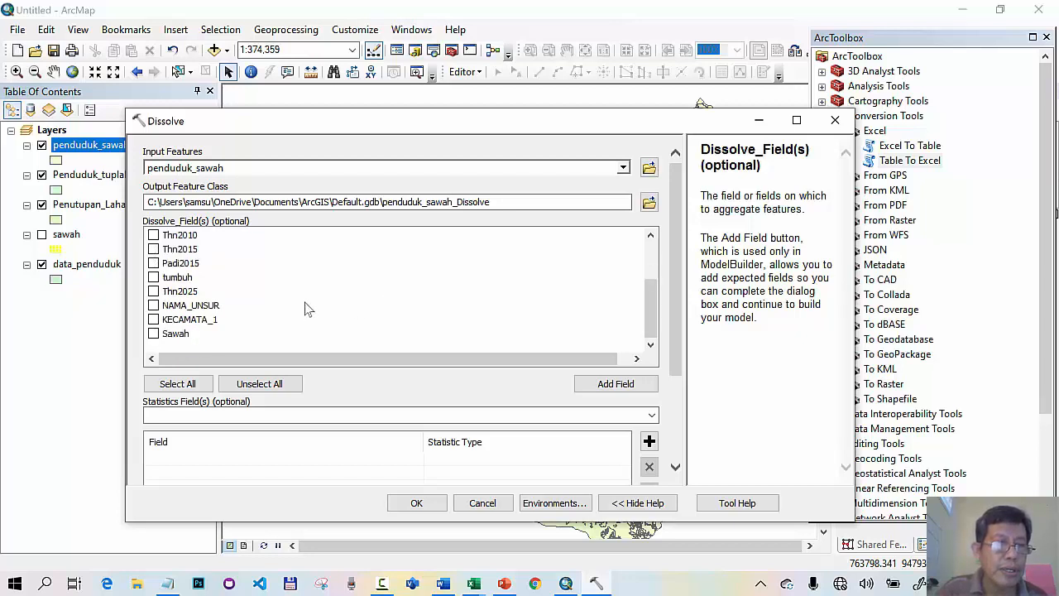
pyautogui.click(153, 334)
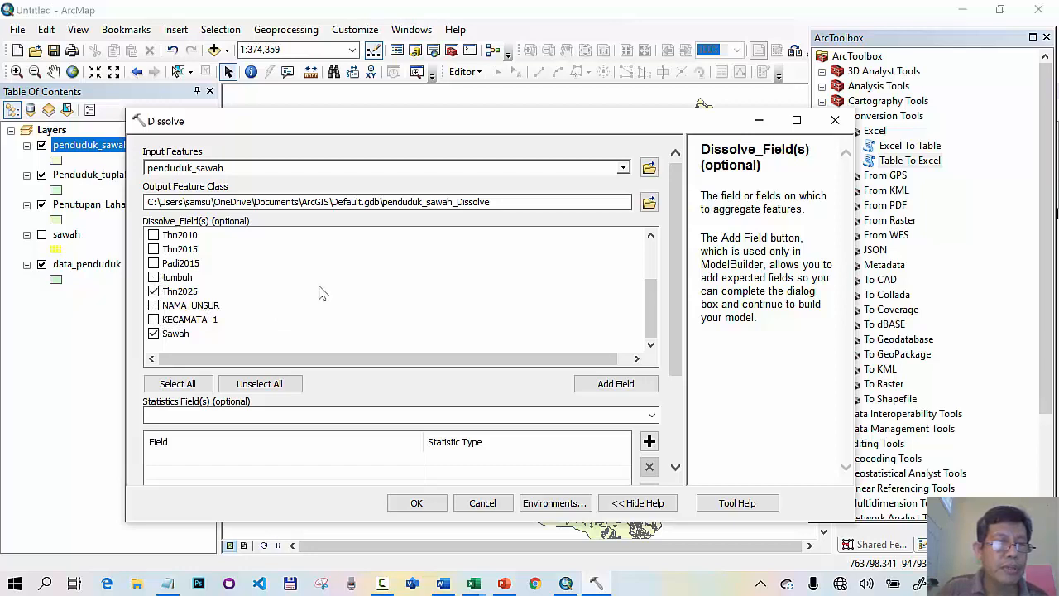
pyautogui.scroll(1, 323, 293)
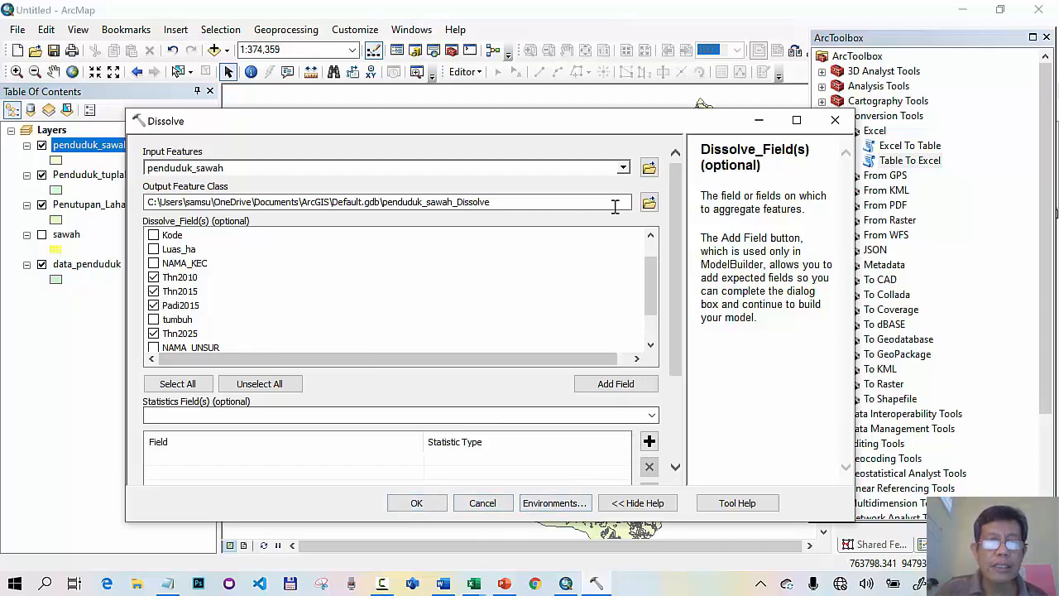
# Save the Dissolve output as penduduk_sawah1 in the Pengelolaan Data Atribut folder and run the tool.
pyautogui.click(649, 202)
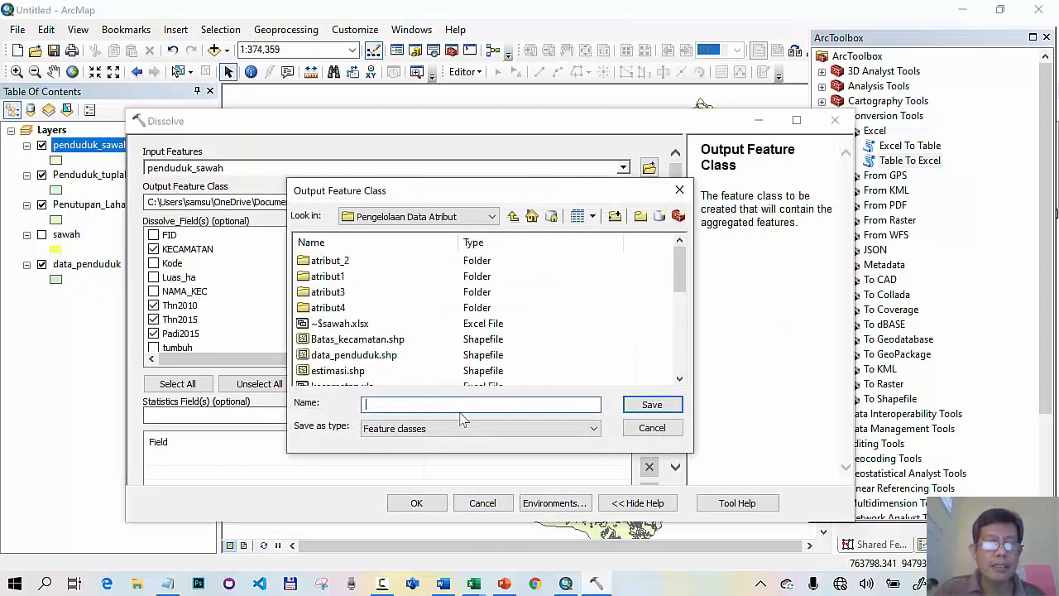
pyautogui.write('penduduk_sawah1')
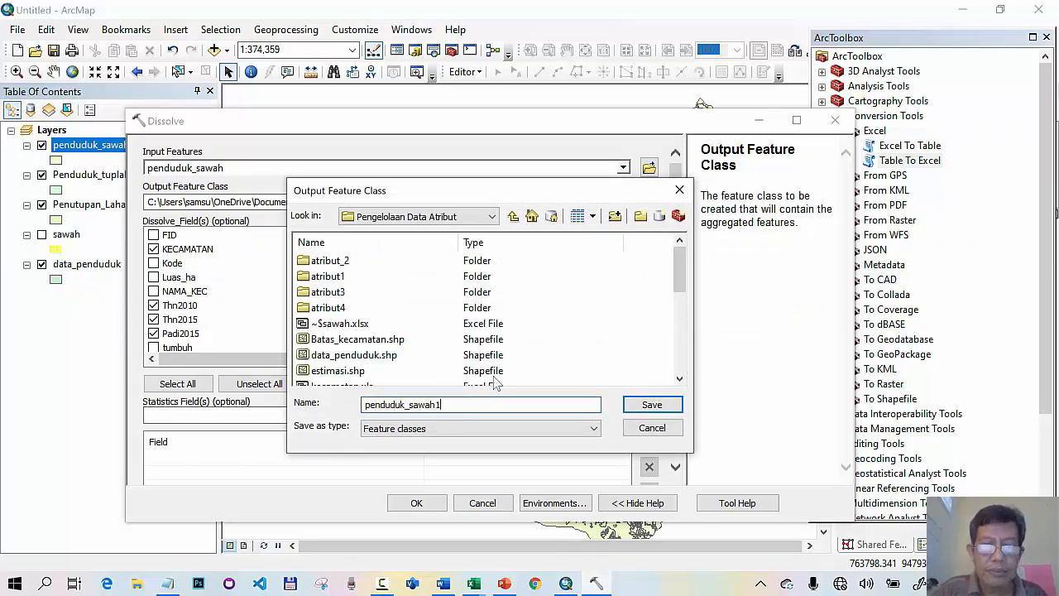
pyautogui.click(651, 403)
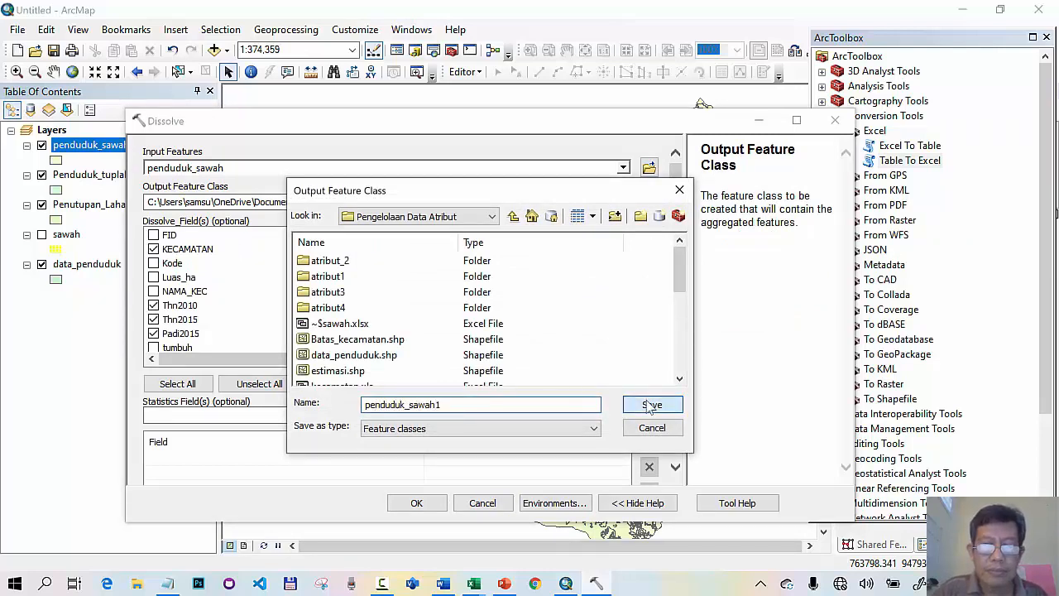
pyautogui.click(418, 503)
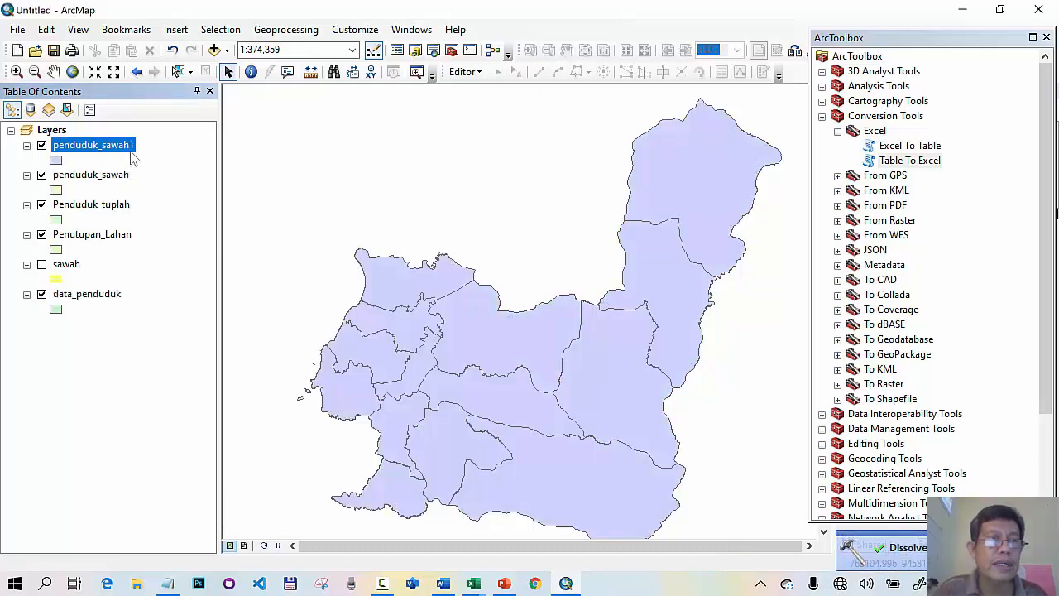
# Open the penduduk_sawah1 attribute table and examine the Sawah and Padi2015 values for each KECAMATAN.
pyautogui.rightClick(131, 154)
pyautogui.click(240, 194)
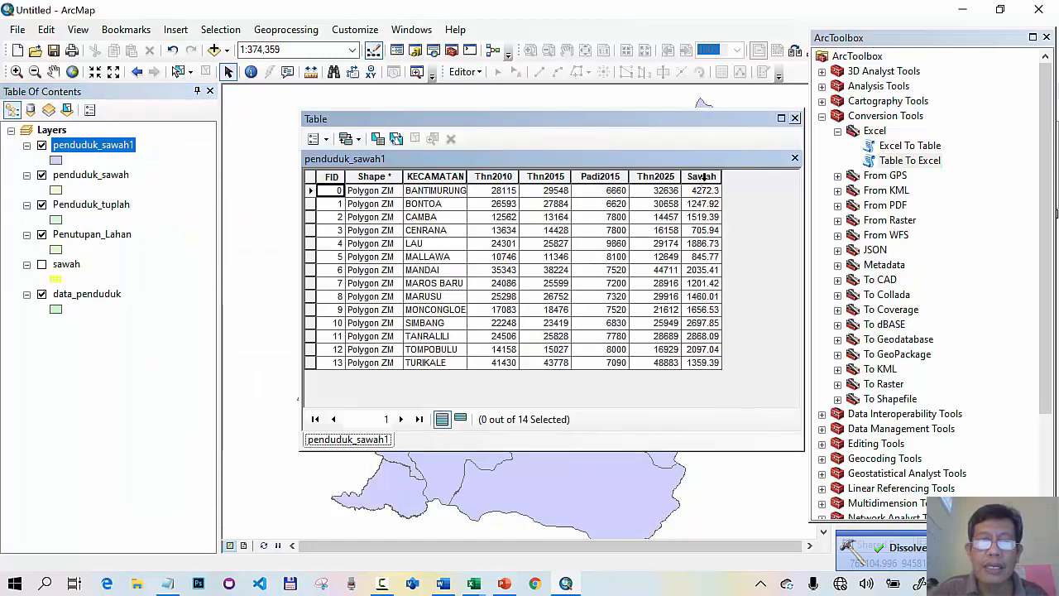
pyautogui.click(702, 176)
pyautogui.click(703, 191)
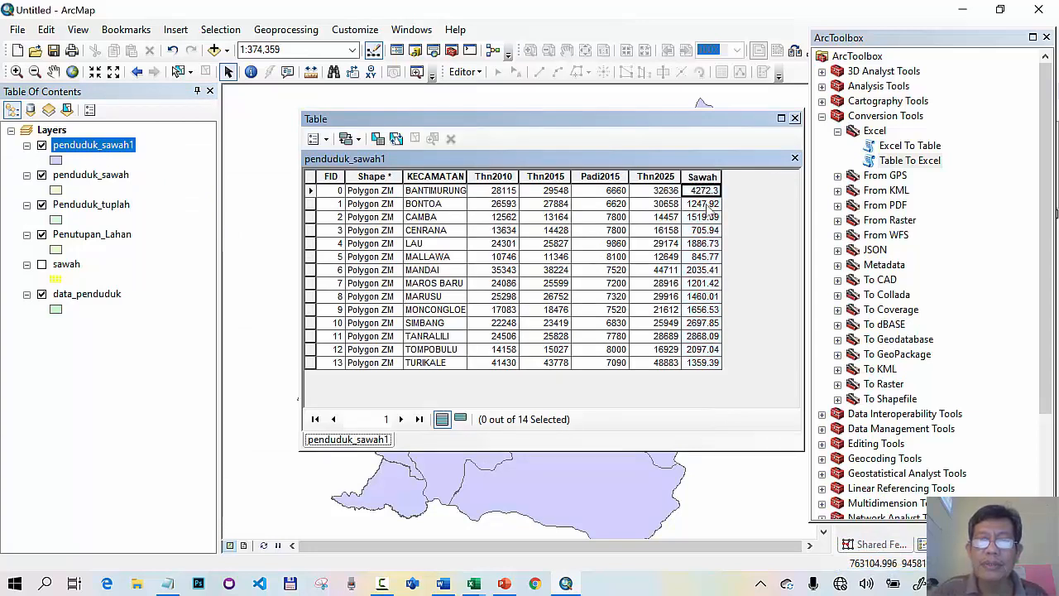
pyautogui.click(707, 204)
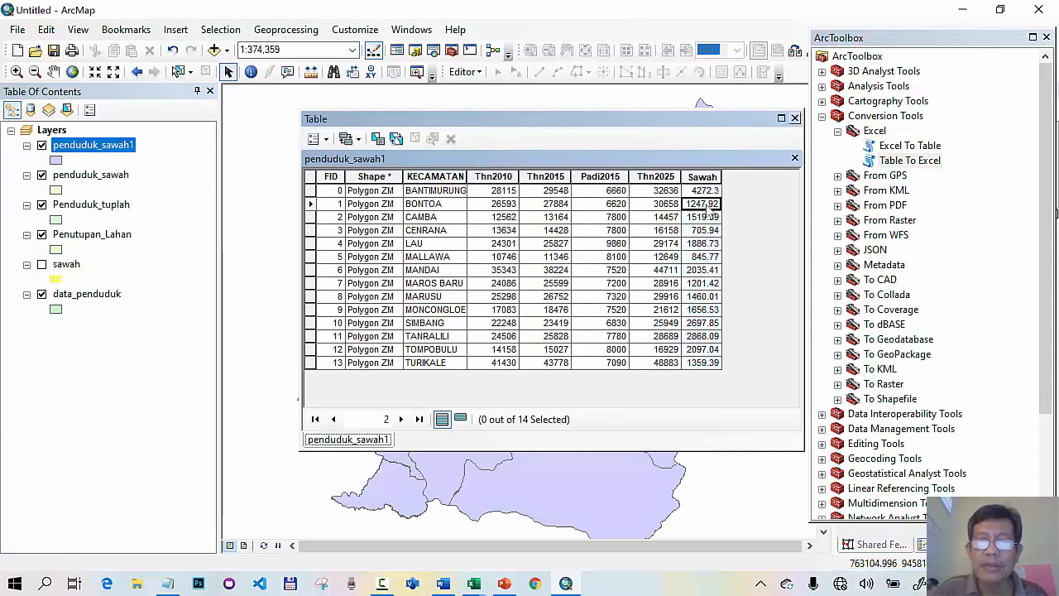
pyautogui.click(709, 218)
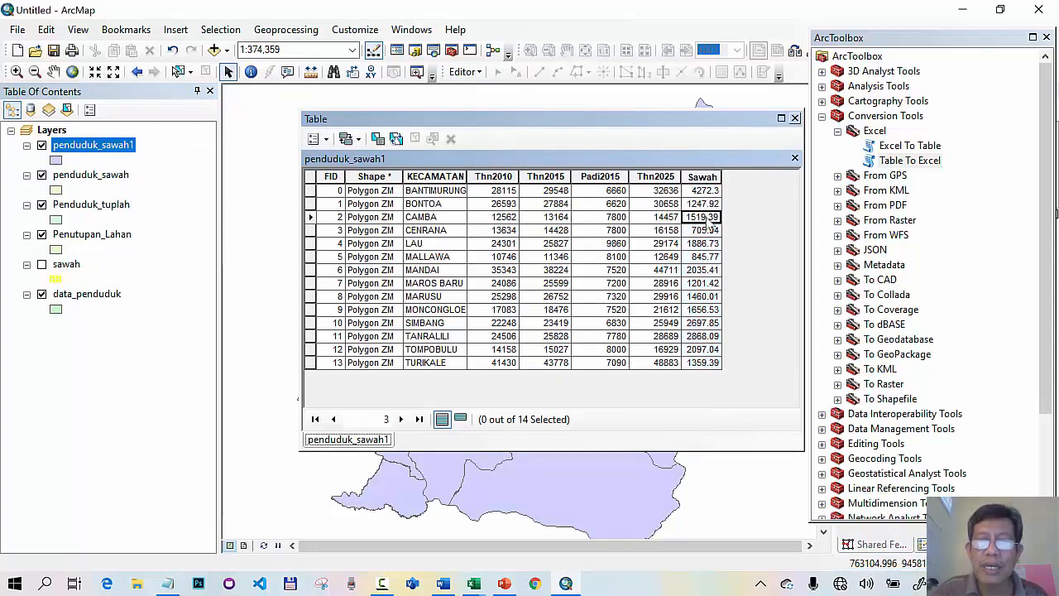
pyautogui.click(708, 232)
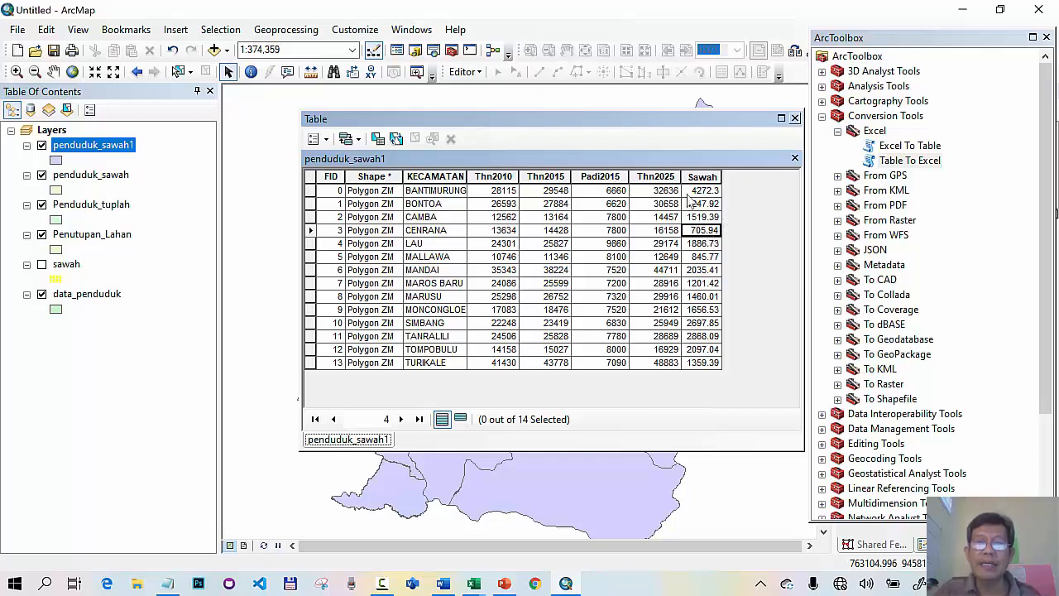
pyautogui.click(607, 174)
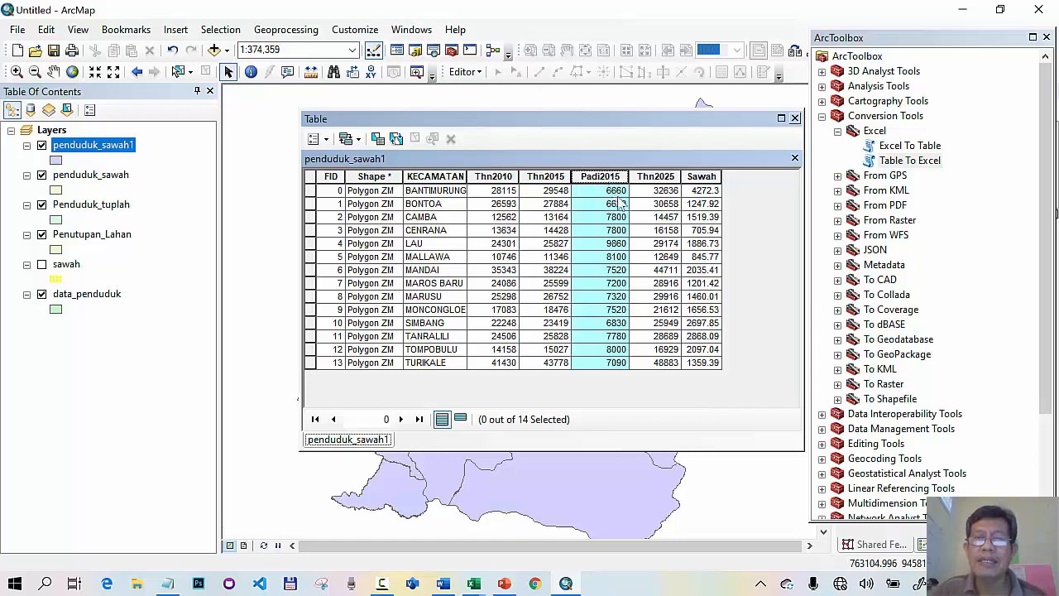
pyautogui.click(702, 174)
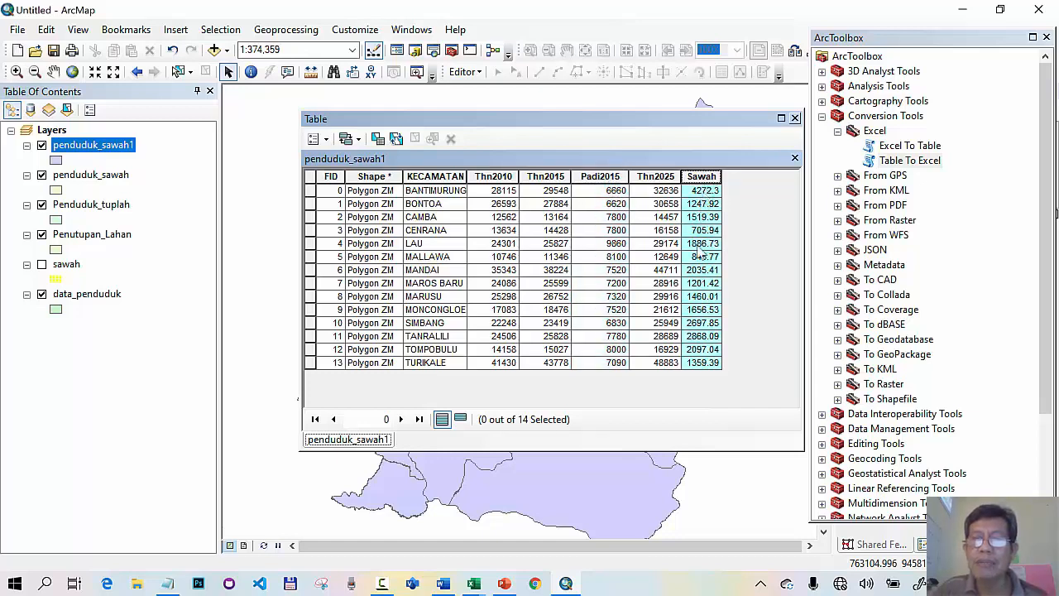
# Add a Float field named Prod_padi with precision 12 and scale 2 to the penduduk_sawah1 table.
pyautogui.click(323, 139)
pyautogui.click(369, 256)
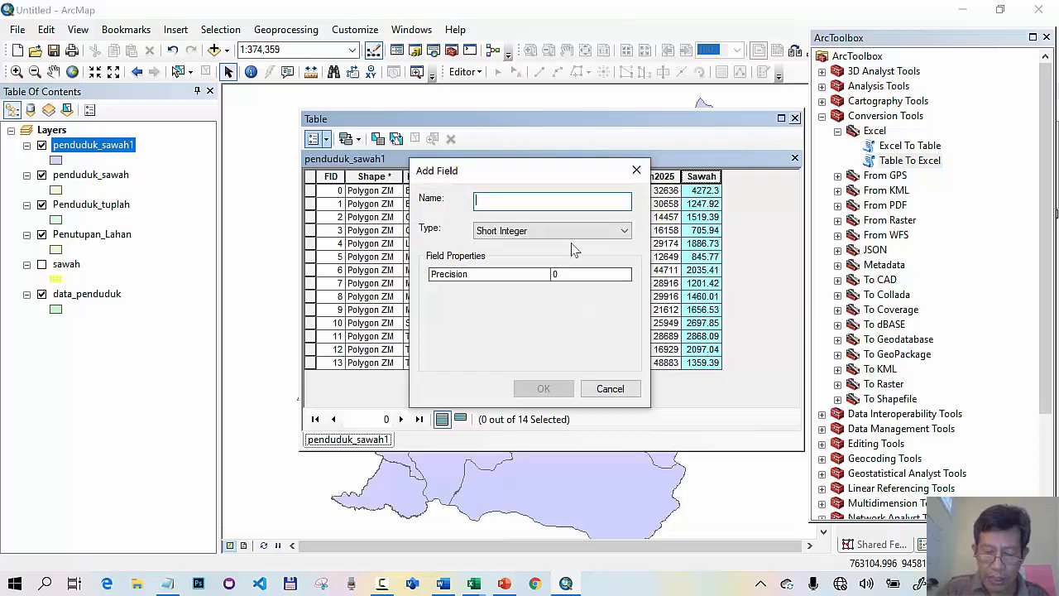
pyautogui.write('Pro')
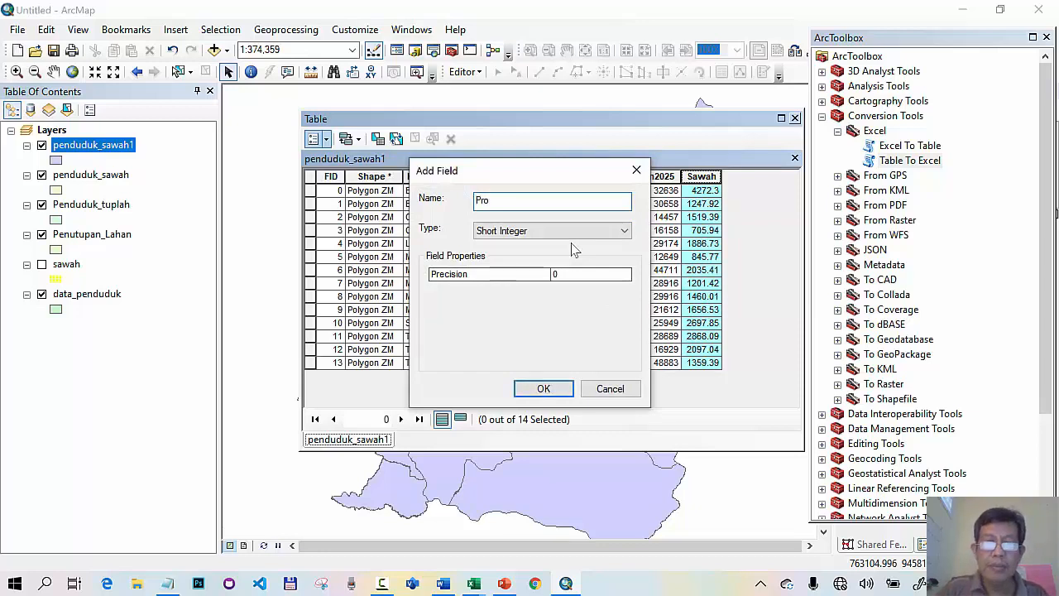
pyautogui.write('d_padi')
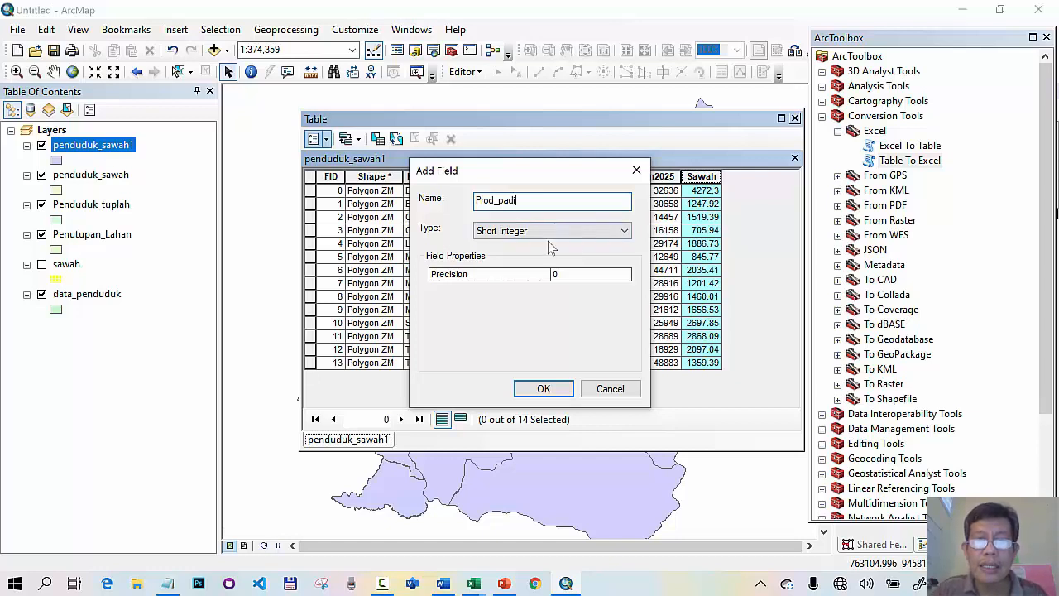
pyautogui.click(547, 235)
pyautogui.click(528, 265)
pyautogui.click(562, 274)
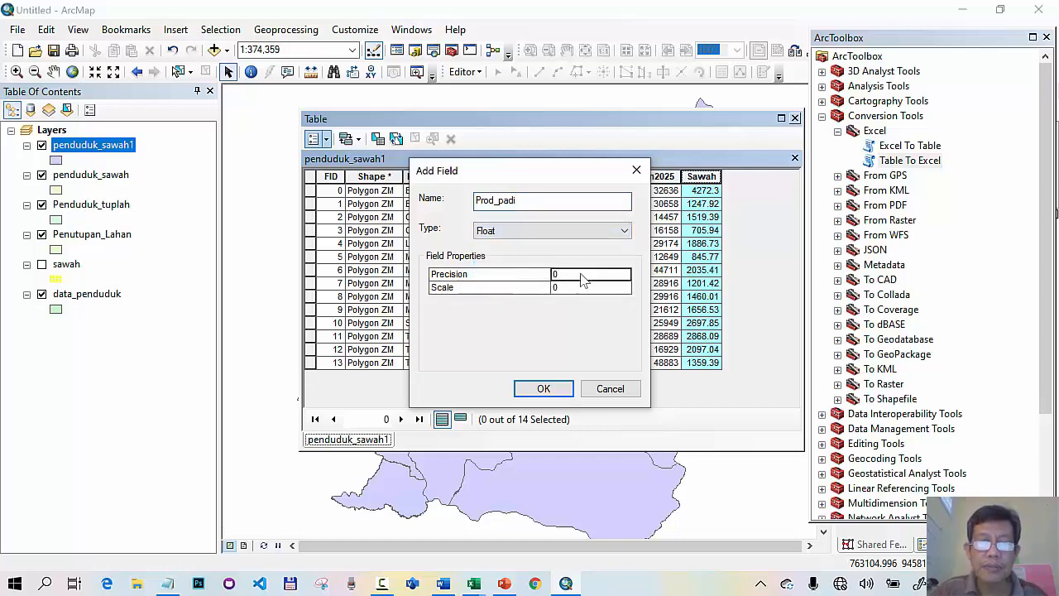
pyautogui.write('12')
pyautogui.click(569, 289)
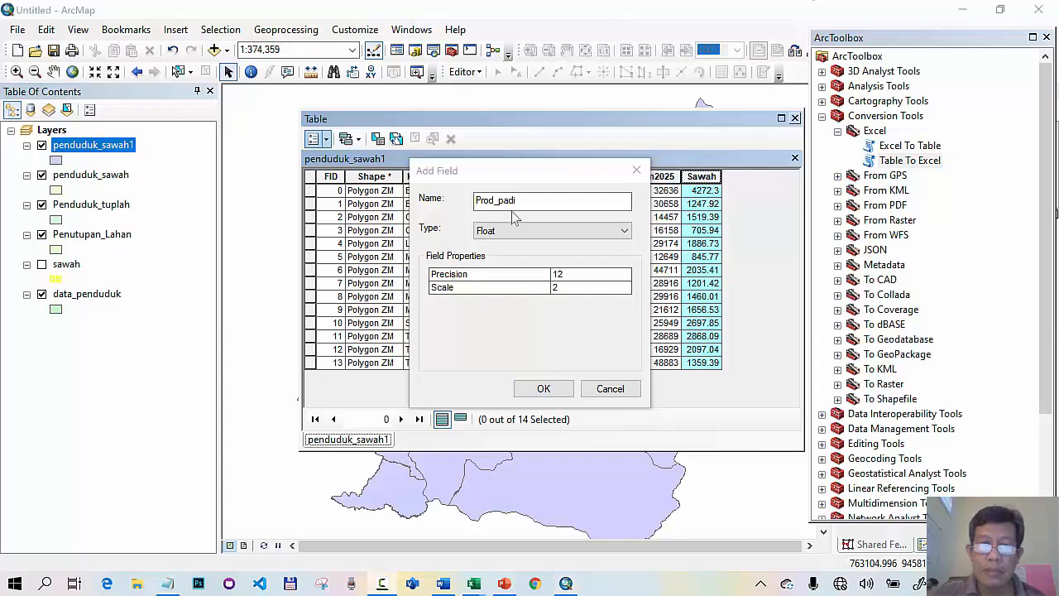
pyautogui.click(544, 389)
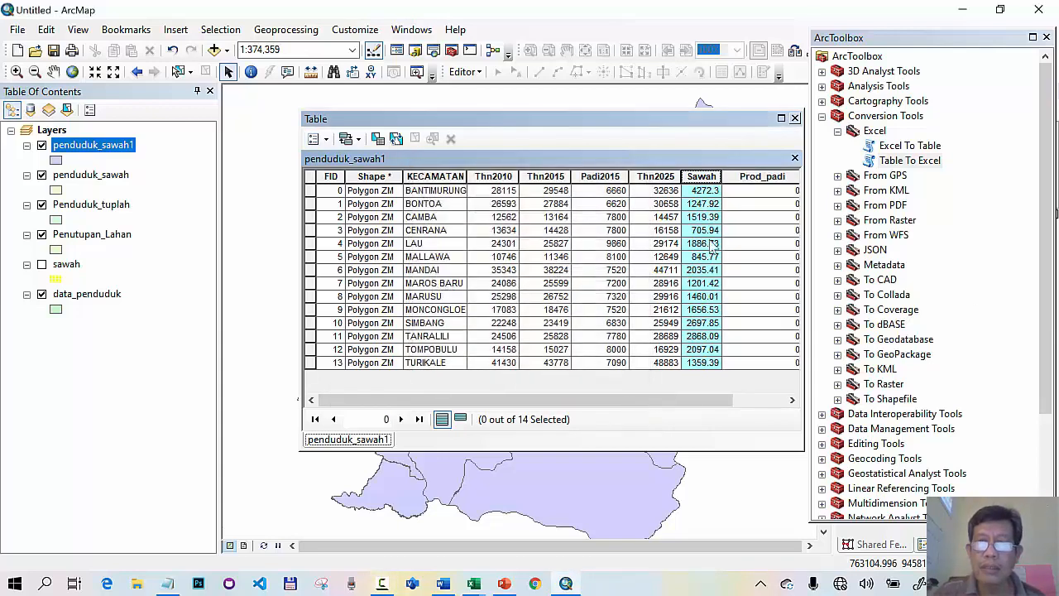
# Calculate the Prod_padi field as [Padi2015] * [Sawah] with the Field Calculator.
pyautogui.moveTo(680, 400); pyautogui.dragTo(734, 401)
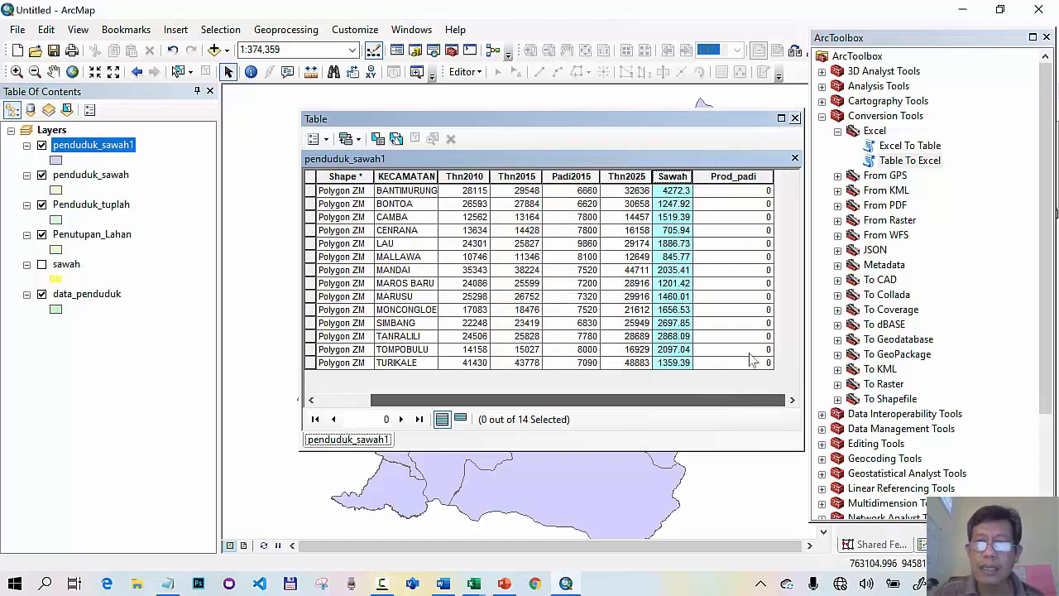
pyautogui.rightClick(745, 177)
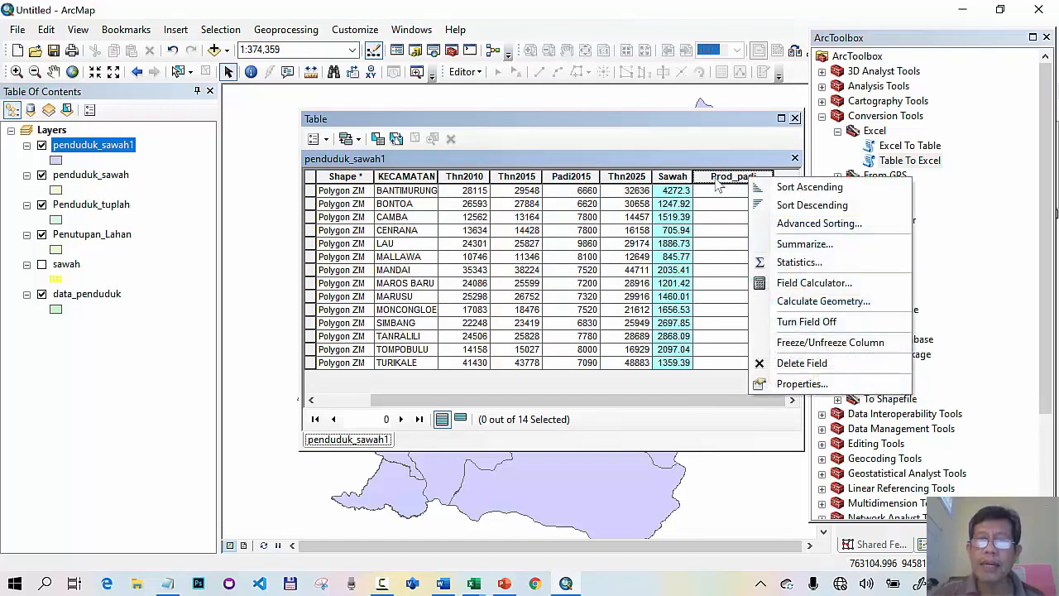
pyautogui.click(821, 283)
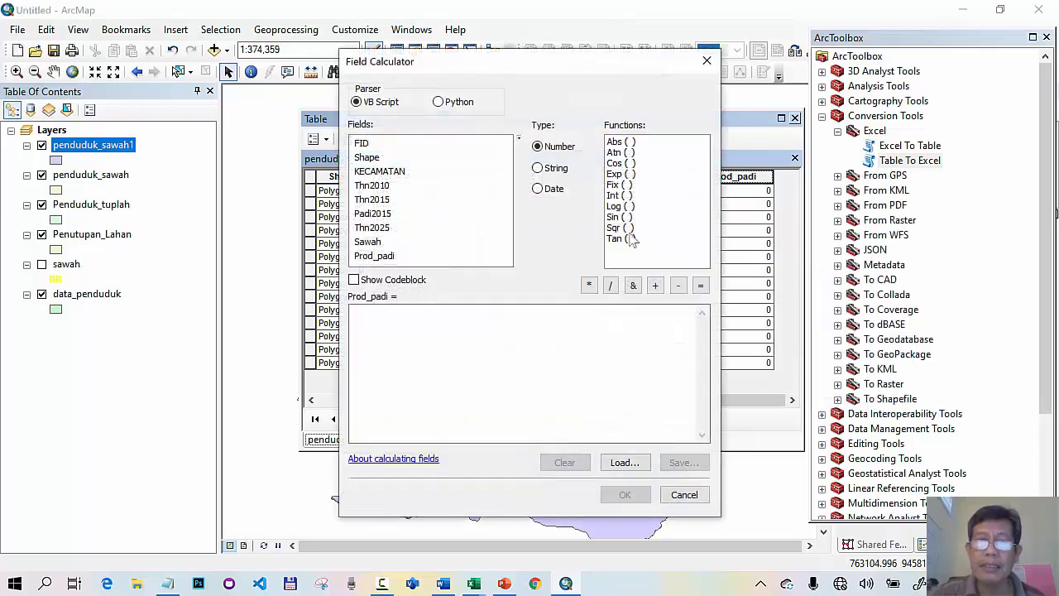
pyautogui.doubleClick(374, 215)
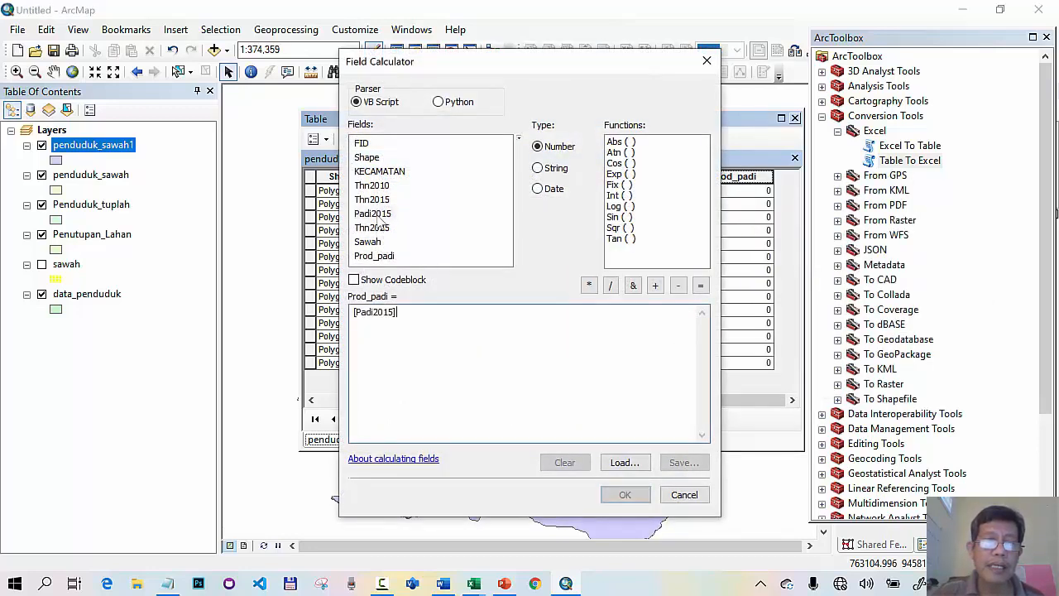
pyautogui.click(588, 285)
pyautogui.doubleClick(368, 242)
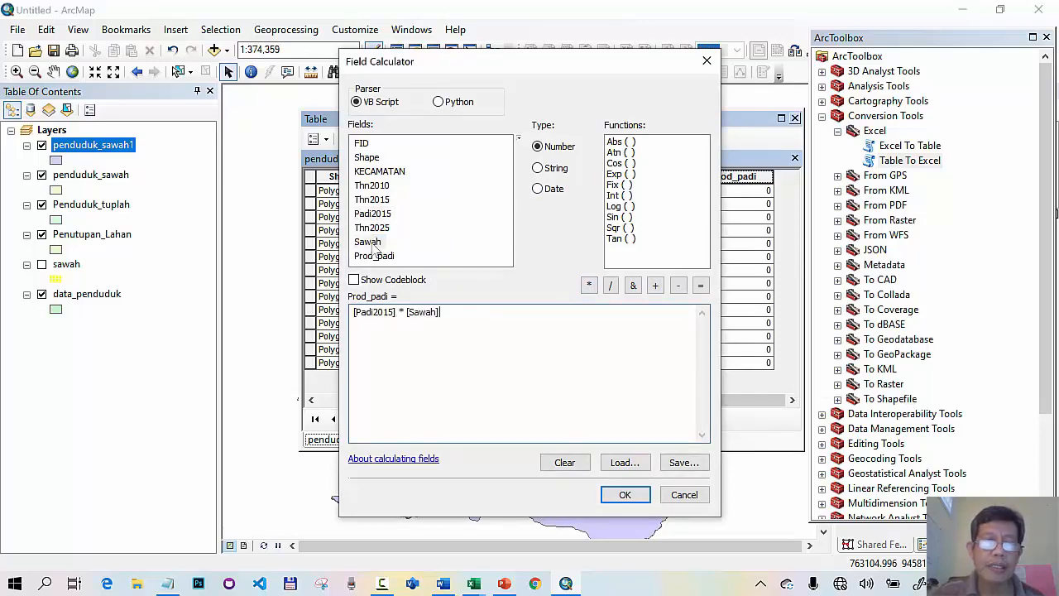
pyautogui.click(625, 494)
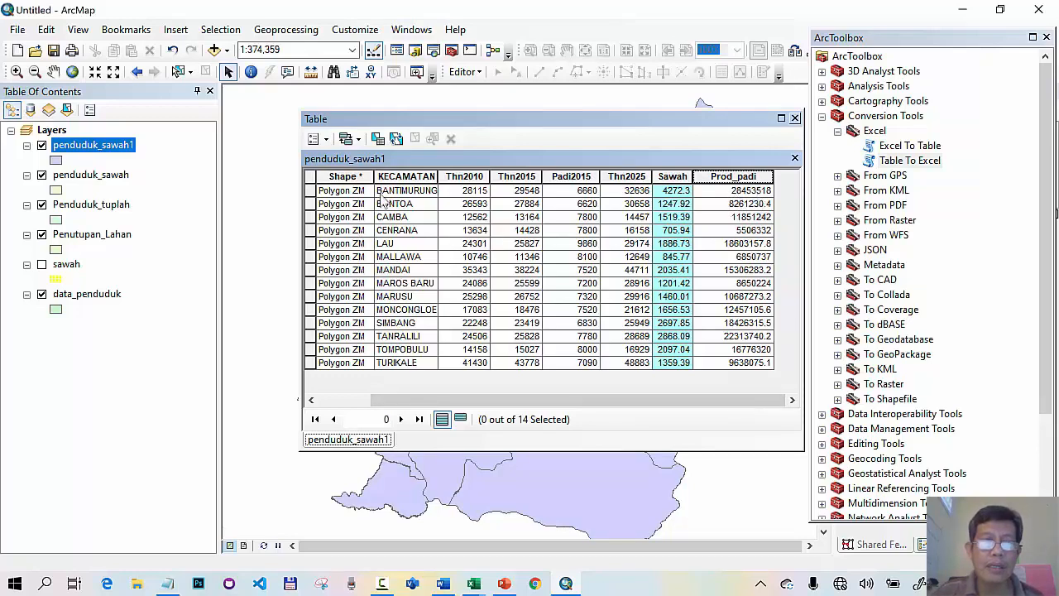
# Add a Float field named beras with precision 12 and scale 2 to the penduduk_sawah1 table.
pyautogui.click(326, 139)
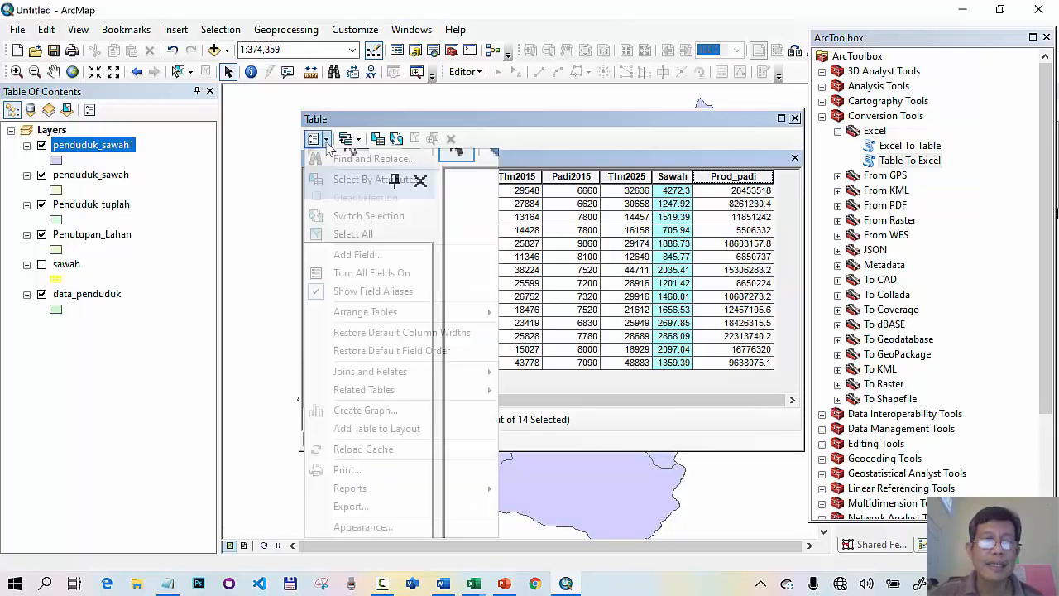
pyautogui.click(358, 254)
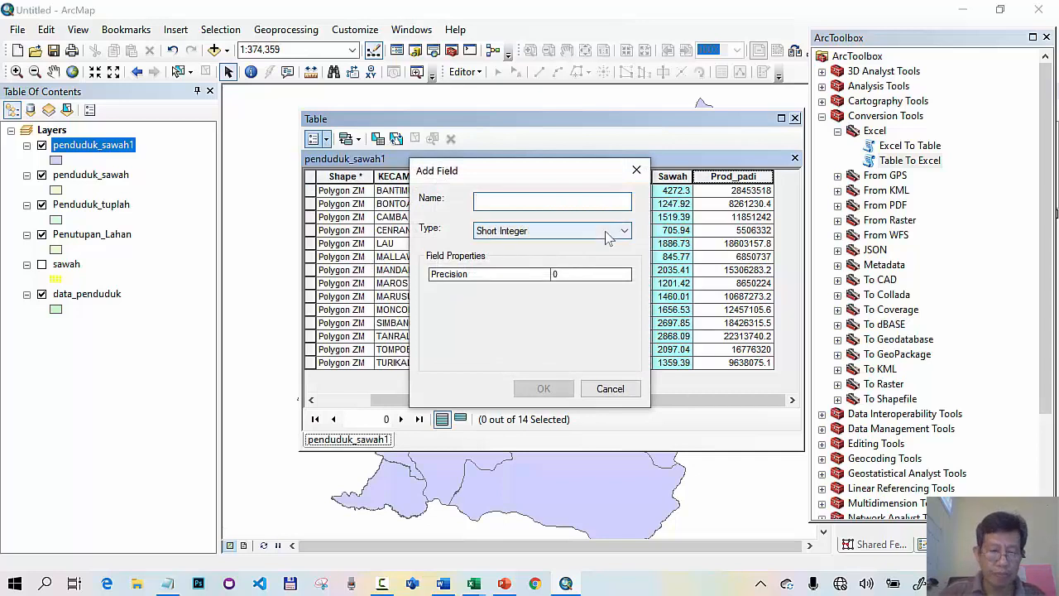
pyautogui.write('beras')
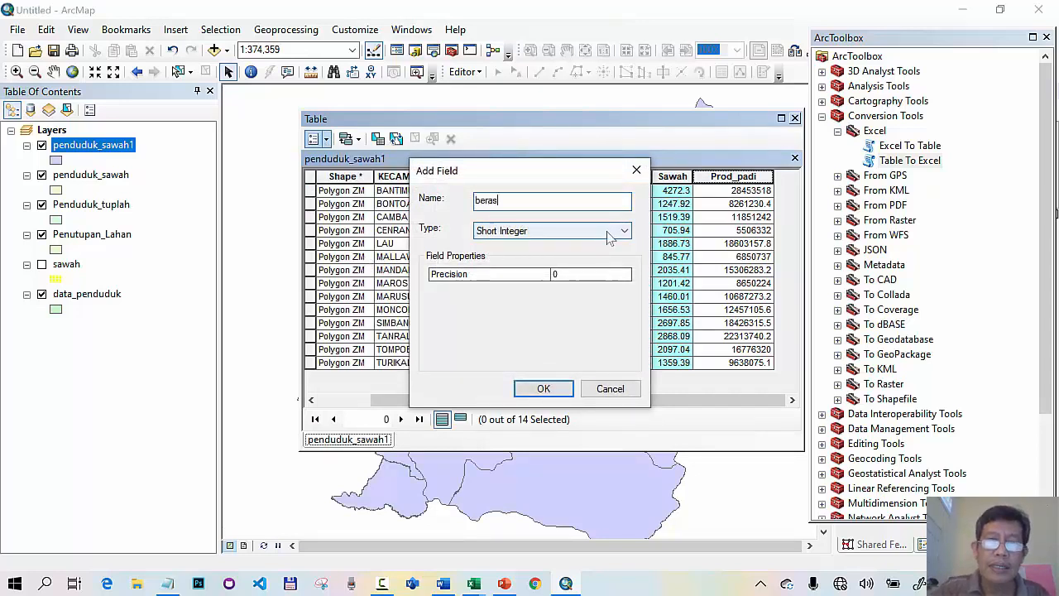
pyautogui.click(608, 234)
pyautogui.click(567, 264)
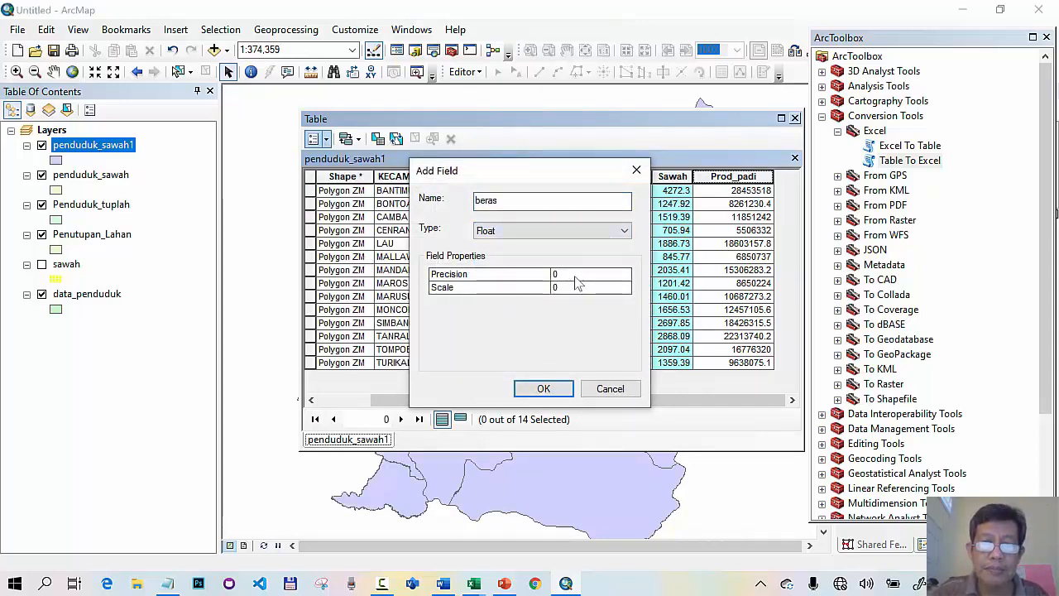
pyautogui.click(577, 275)
pyautogui.write('12')
pyautogui.click(571, 288)
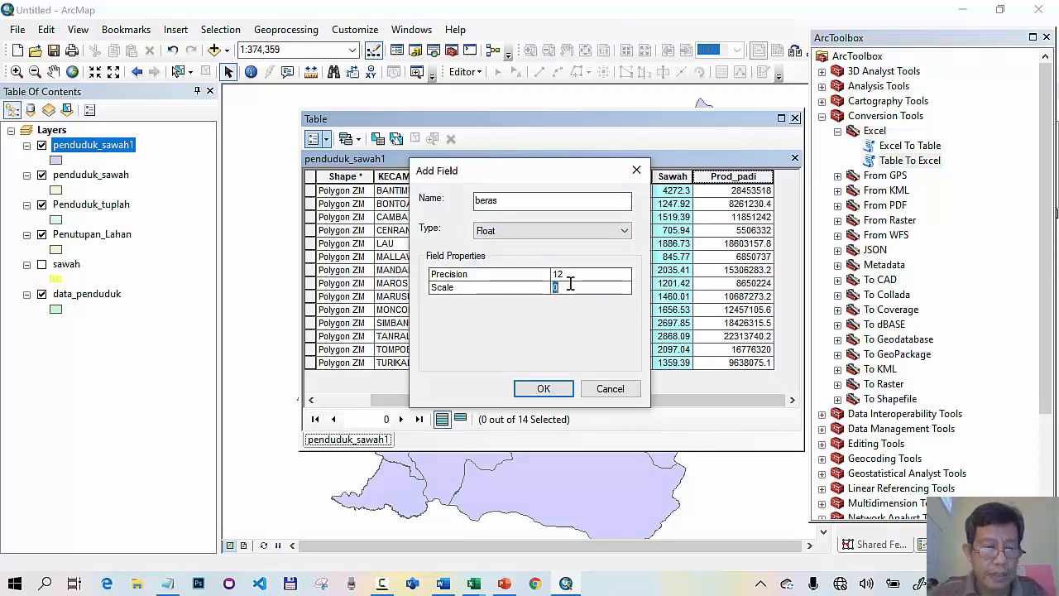
pyautogui.write('2')
pyautogui.click(542, 388)
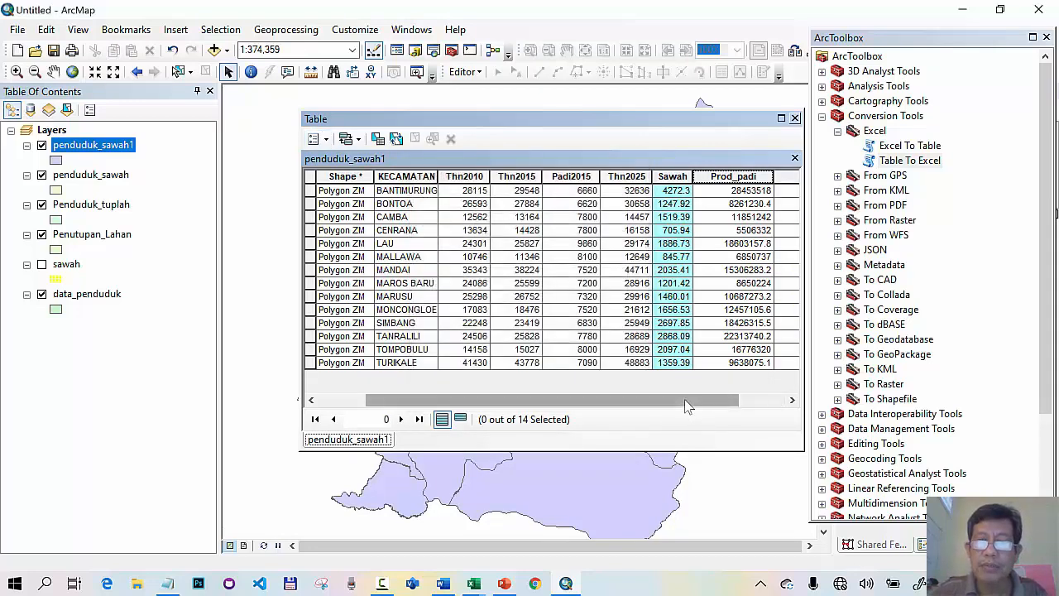
# Calculate the beras field as [Prod_padi]*0.64, replacing the previous expression in the Field Calculator.
pyautogui.moveTo(685, 406); pyautogui.dragTo(781, 410)
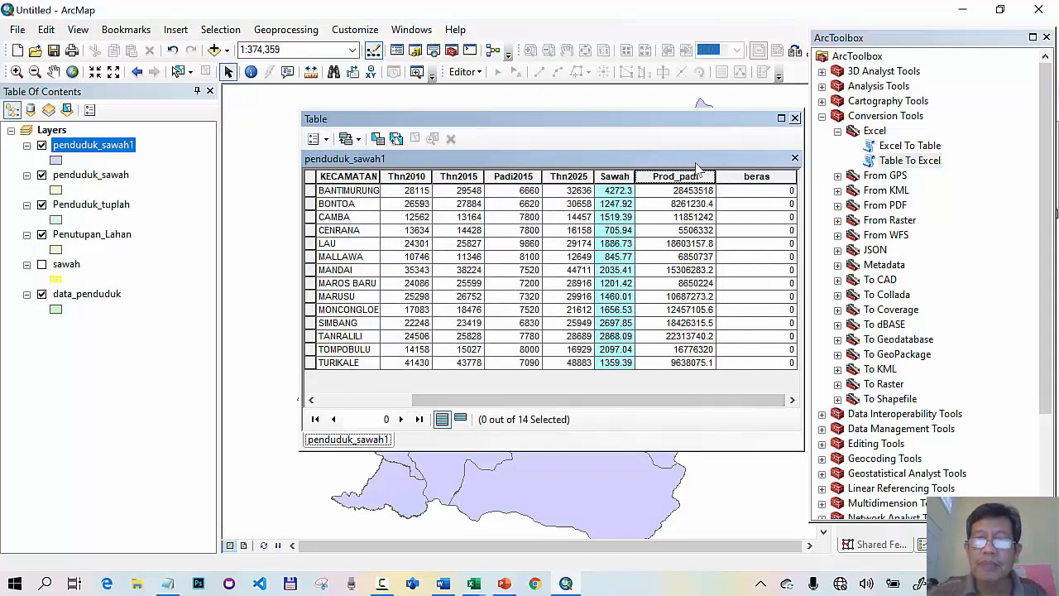
pyautogui.click(758, 176)
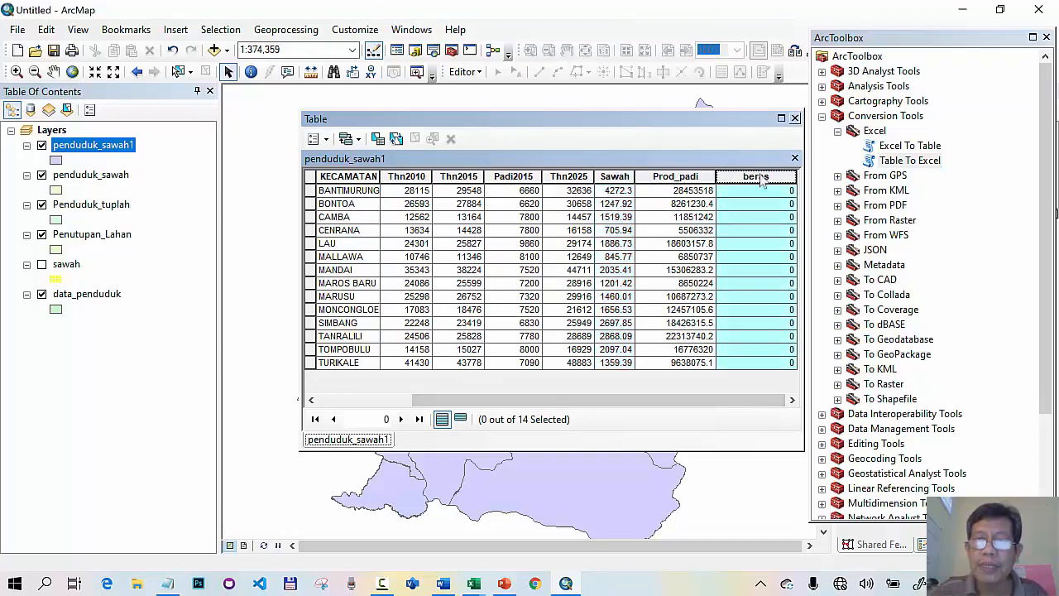
pyautogui.rightClick(761, 181)
pyautogui.click(807, 277)
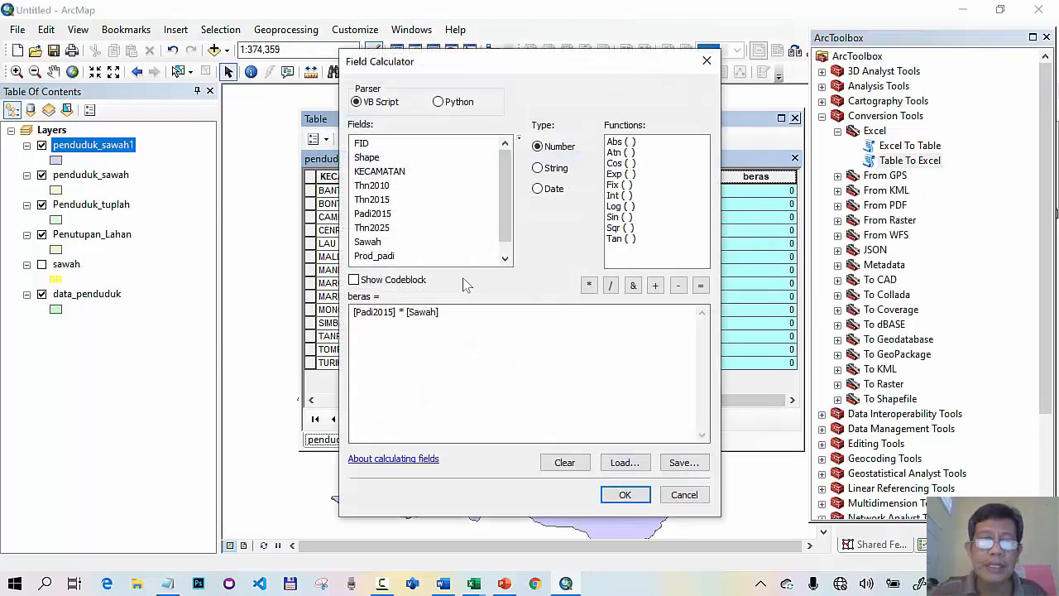
pyautogui.click(561, 462)
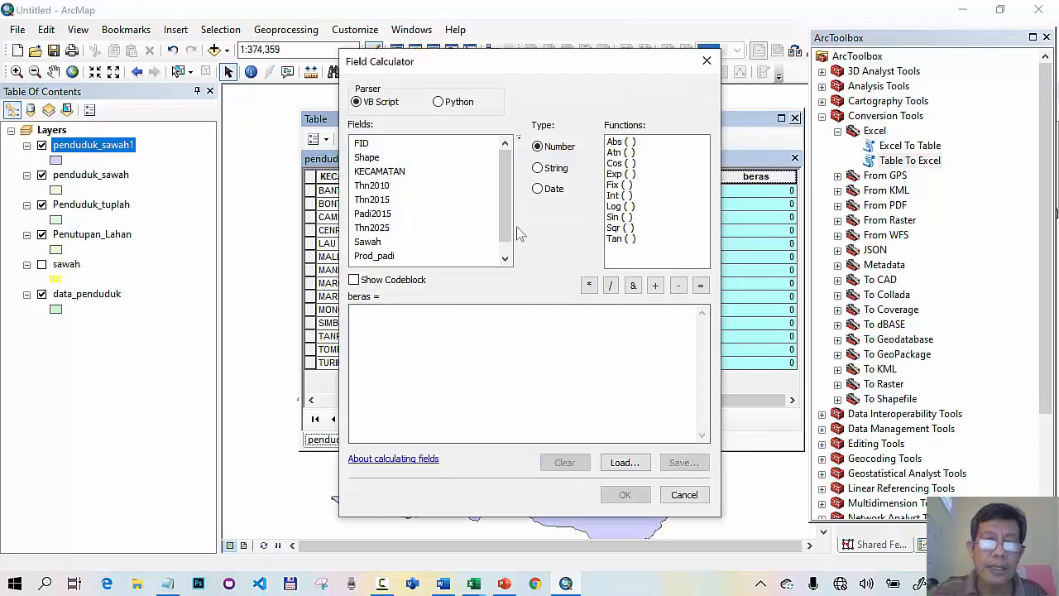
pyautogui.scroll(-1, 505, 207)
pyautogui.click(377, 244)
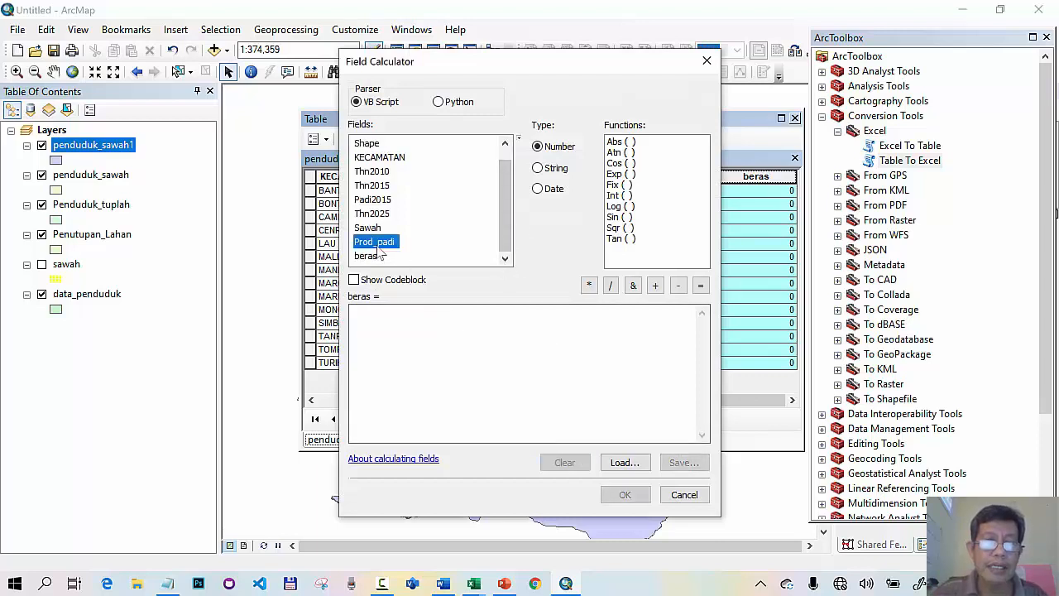
pyautogui.doubleClick(378, 244)
pyautogui.write('*')
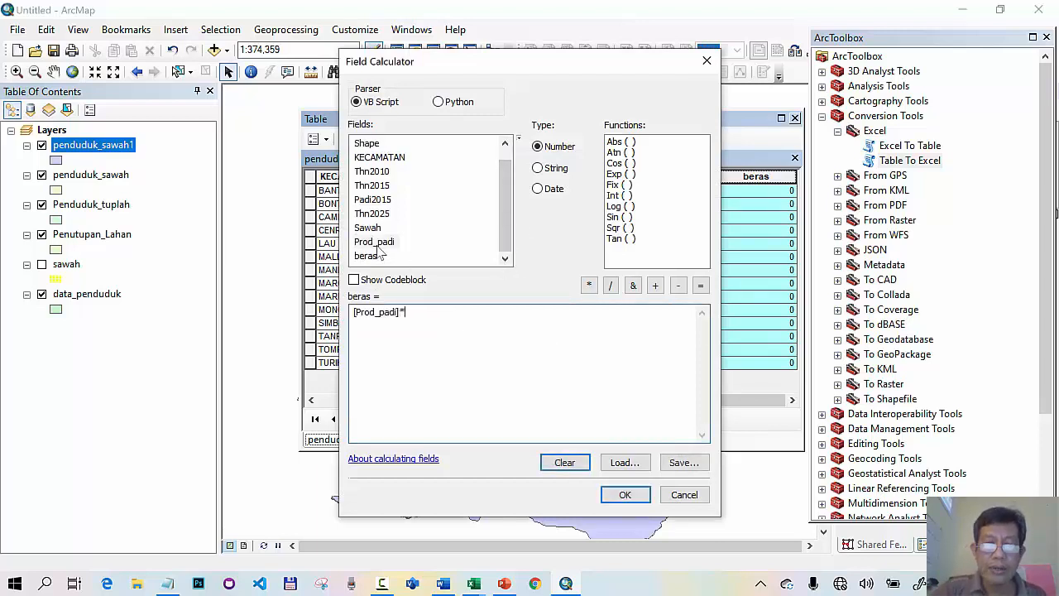
pyautogui.write('0.64')
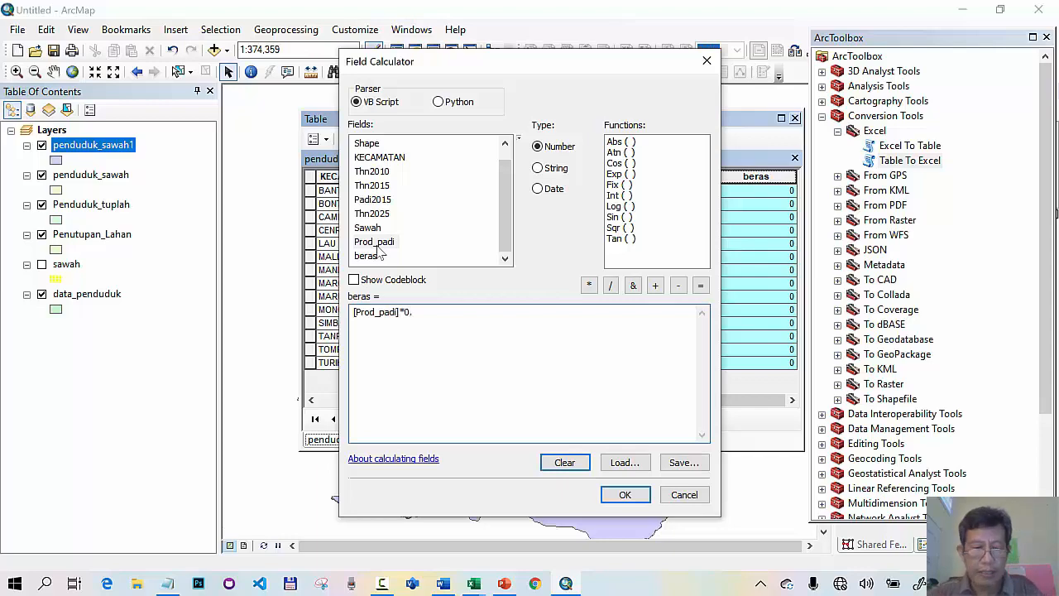
pyautogui.click(623, 494)
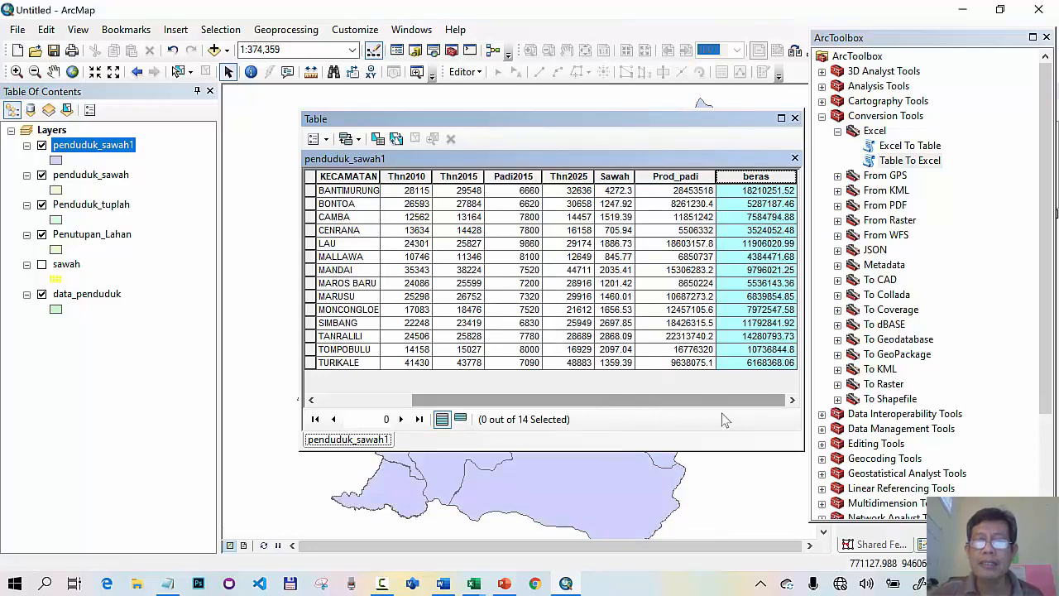
# Switch to the Word document to check the BPS padi-to-beras conversion rate, and return to ArcMap.
pyautogui.click(443, 584)
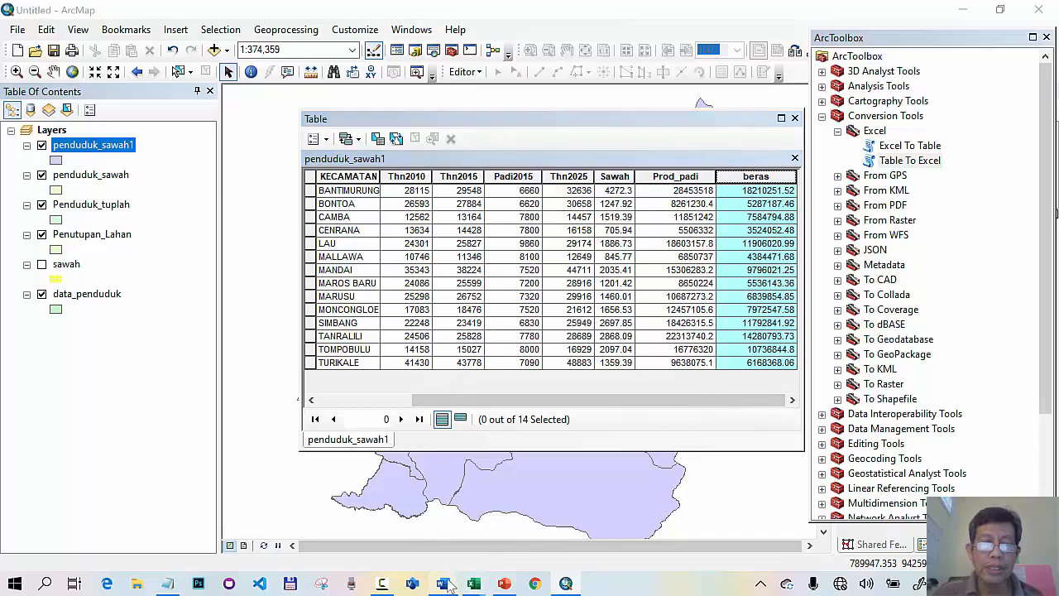
pyautogui.scroll(-3, 565, 371)
pyautogui.scroll(-2, 565, 372)
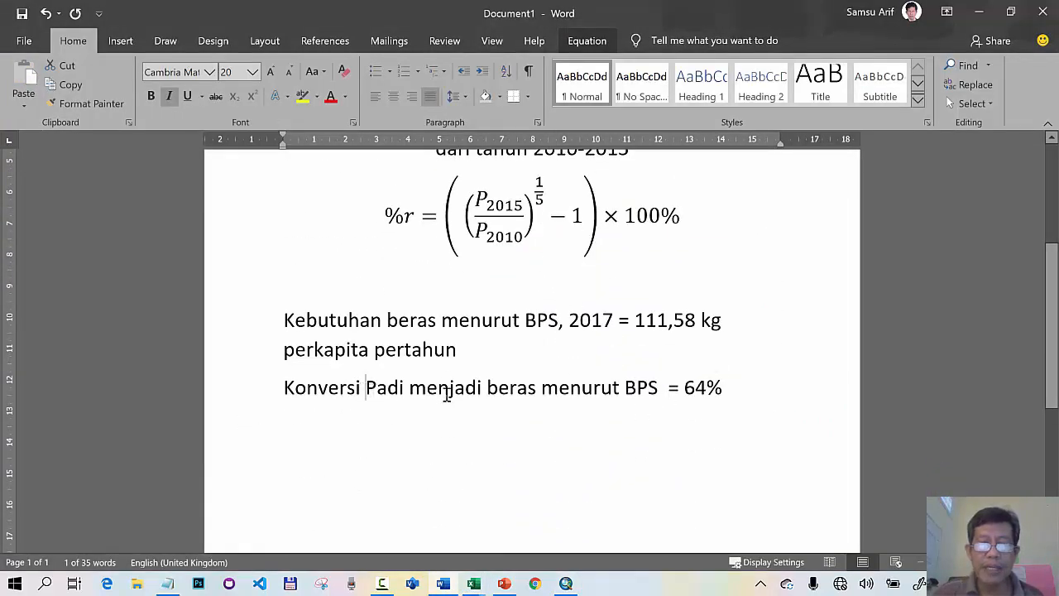
pyautogui.moveTo(447, 395); pyautogui.dragTo(714, 397)
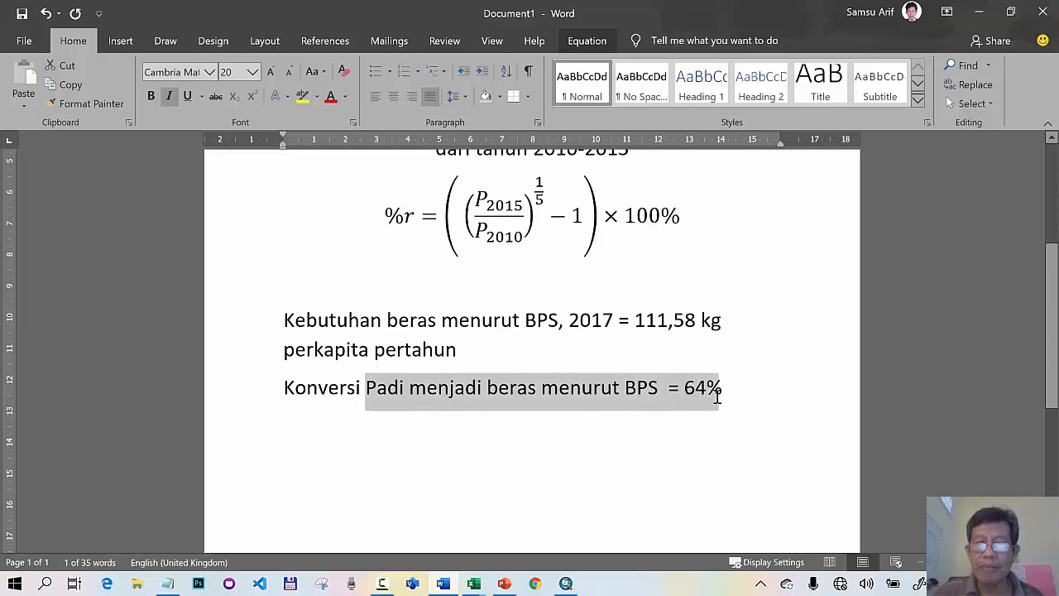
pyautogui.click(529, 461)
pyautogui.click(566, 583)
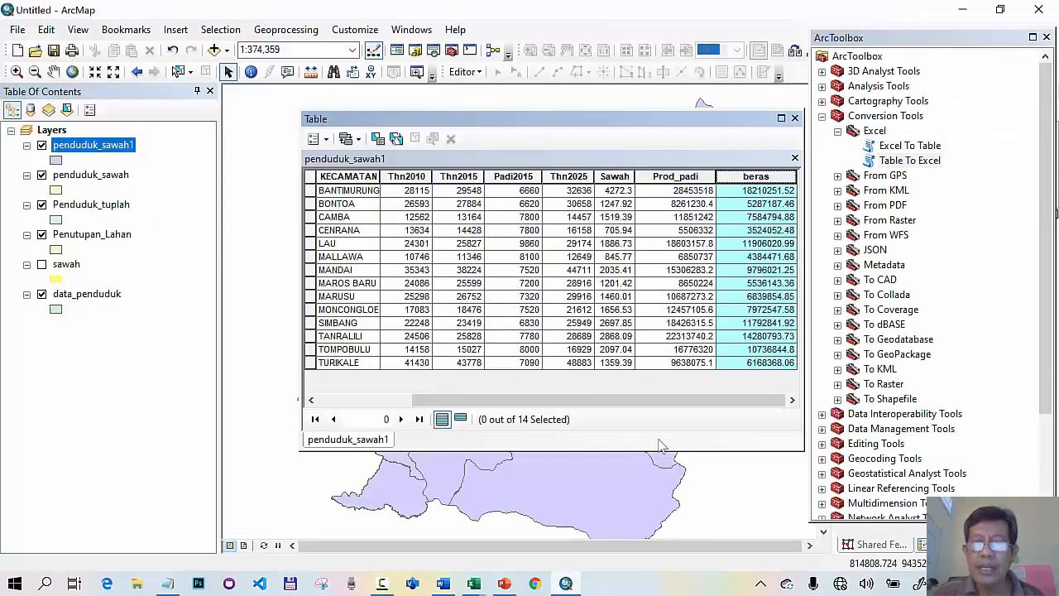
# Add a Float field named kebutuhan with precision 12 and scale 2 to the penduduk_sawah1 table.
pyautogui.click(325, 142)
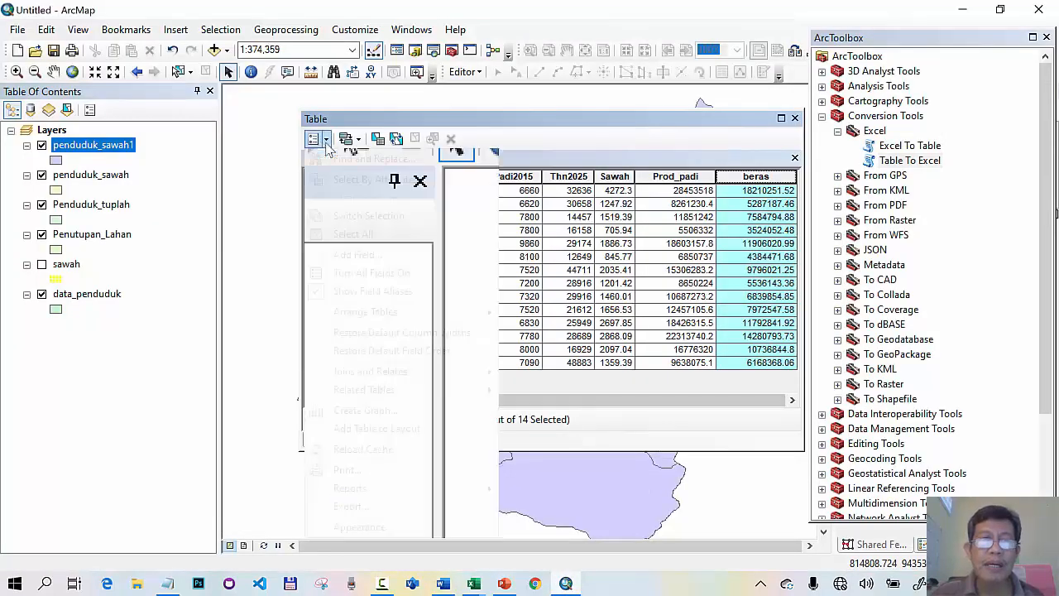
pyautogui.click(364, 255)
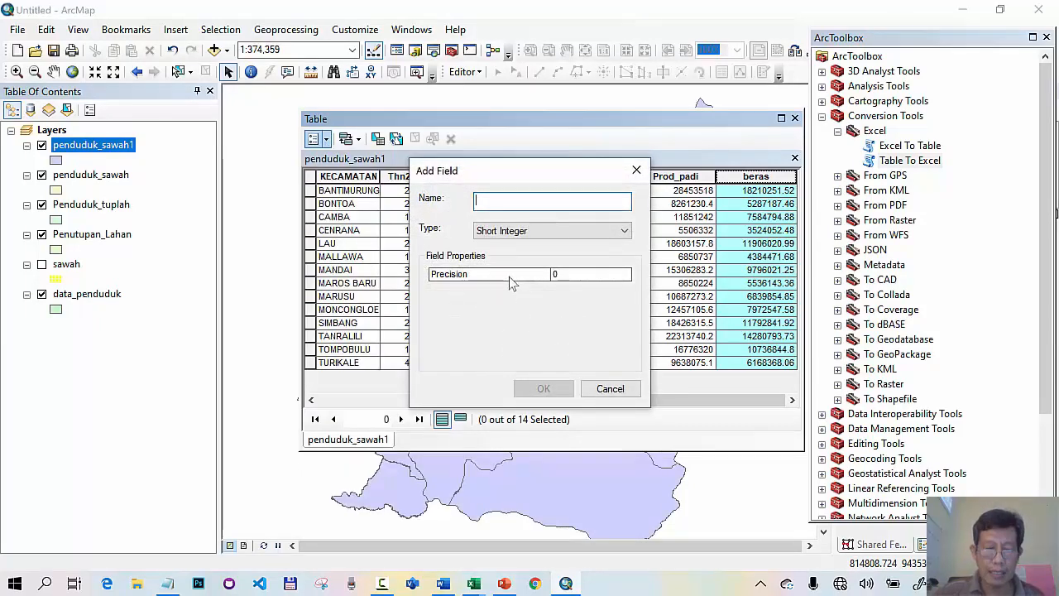
pyautogui.write('kebutuhan')
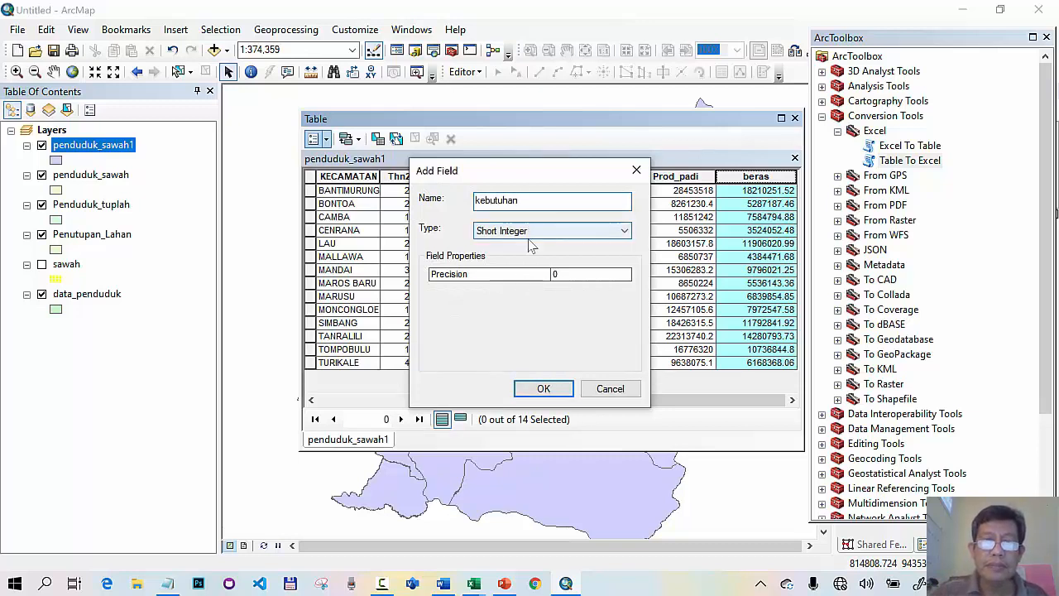
pyautogui.click(525, 232)
pyautogui.click(521, 265)
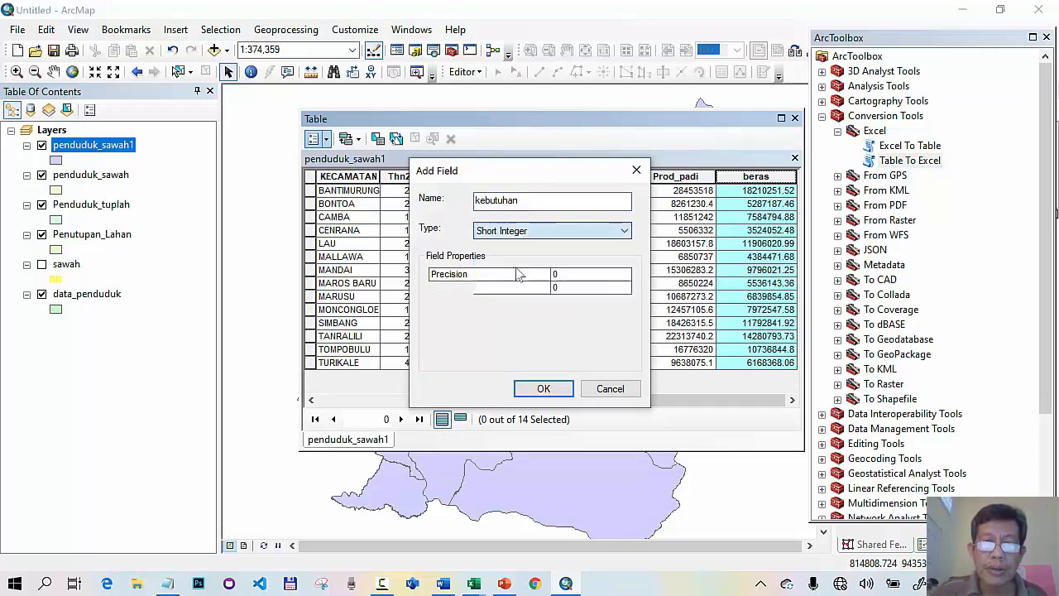
pyautogui.click(575, 275)
pyautogui.write('12')
pyautogui.click(563, 287)
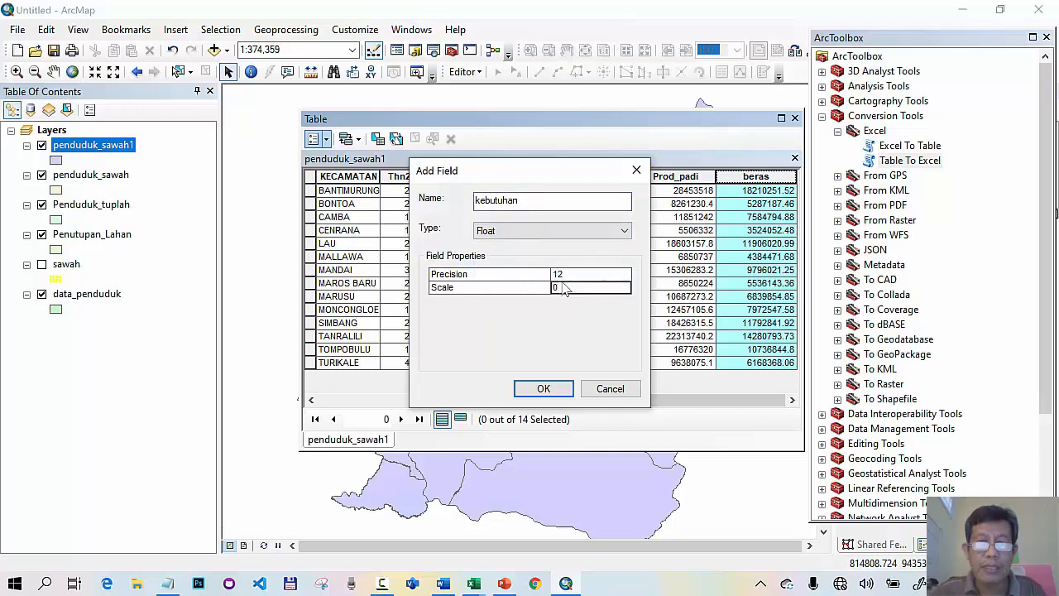
pyautogui.write('2')
pyautogui.click(544, 389)
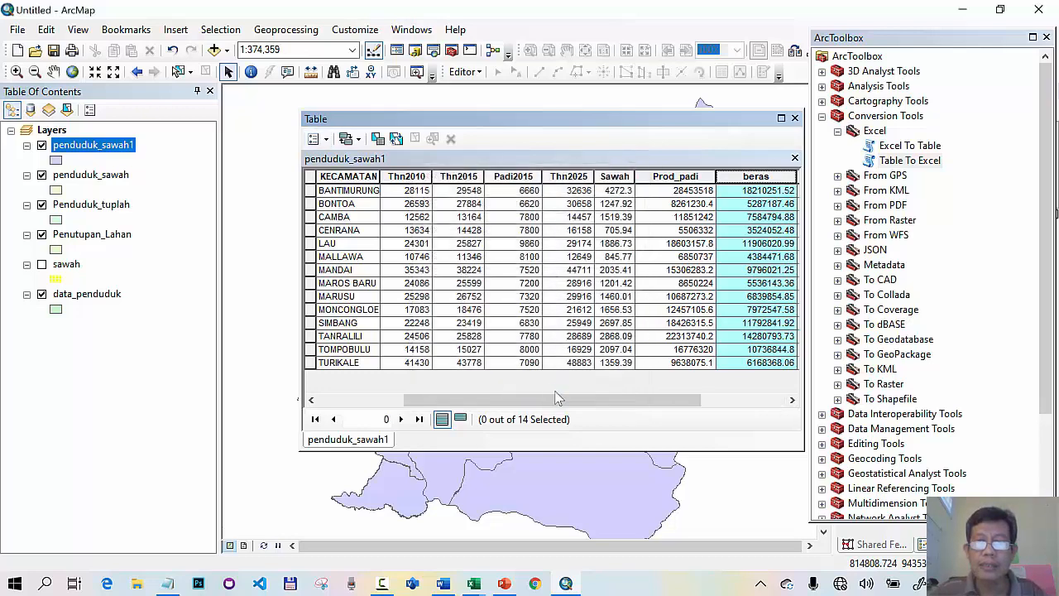
# Look over the Padi2015, Thn2015 and empty kebutuhan columns of the penduduk_sawah1 table.
pyautogui.moveTo(628, 399); pyautogui.dragTo(713, 400)
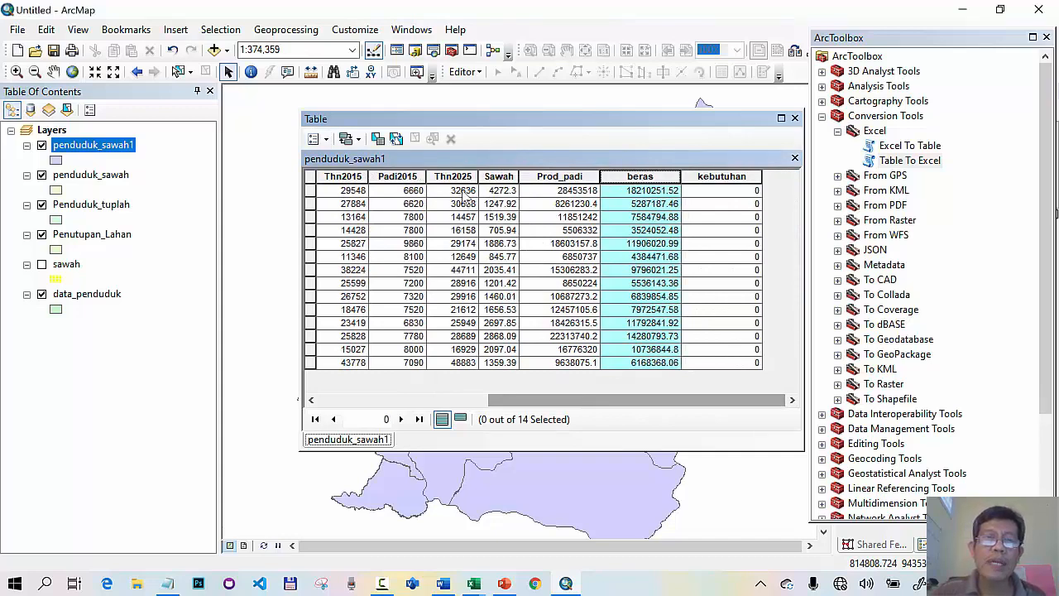
pyautogui.click(418, 176)
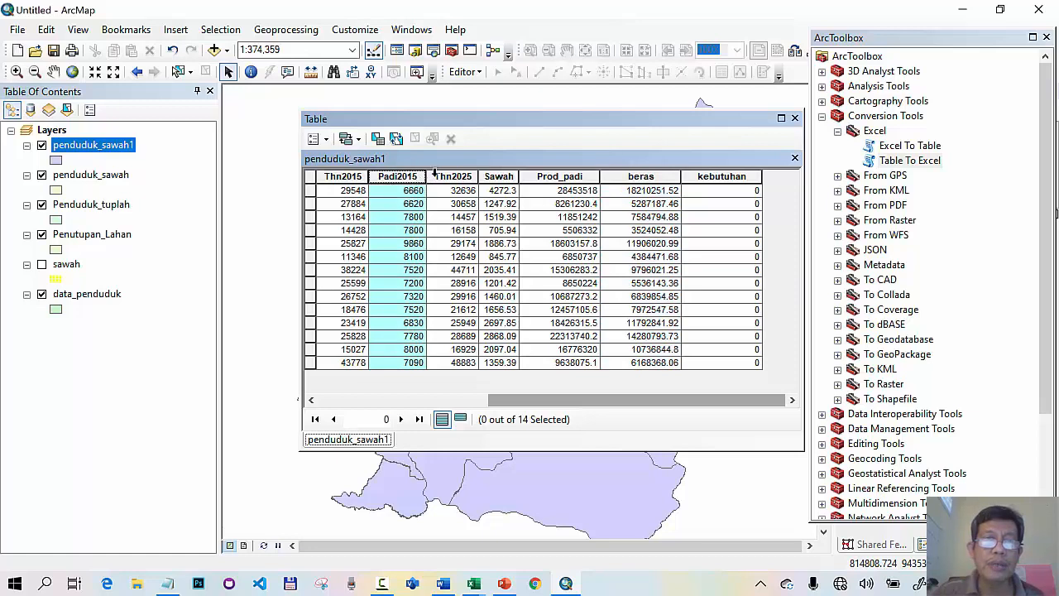
pyautogui.click(343, 176)
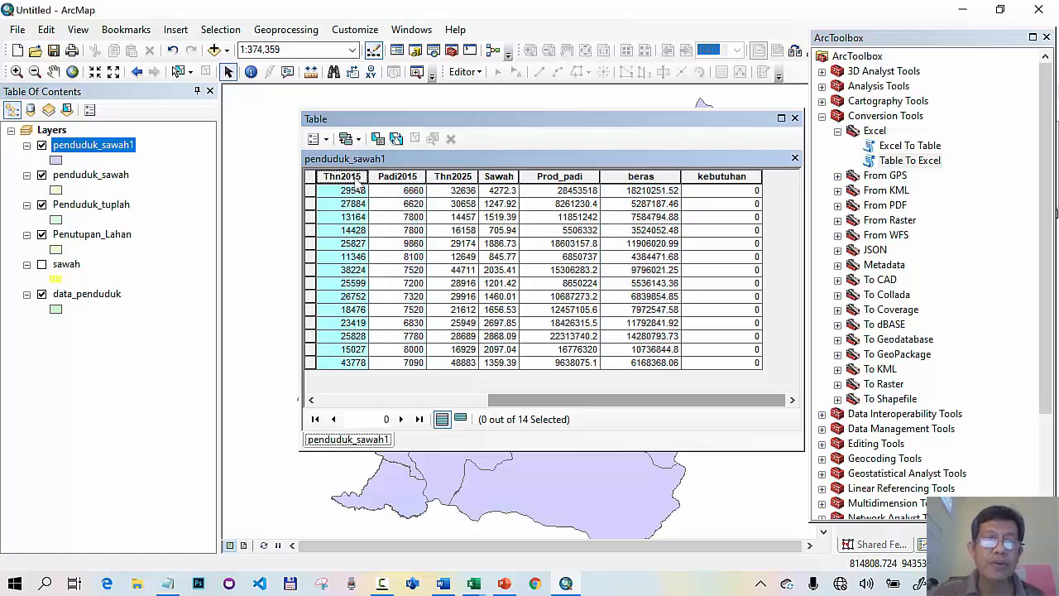
pyautogui.click(711, 177)
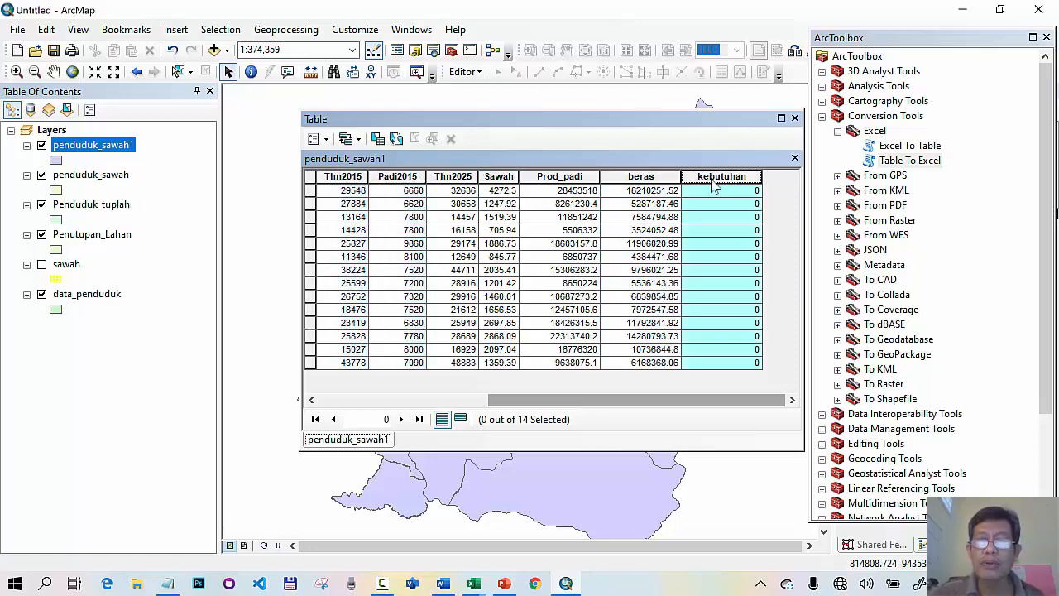
# Switch to the Word document to check the BPS 2017 rice requirement per capita per year, and return to ArcMap.
pyautogui.click(443, 583)
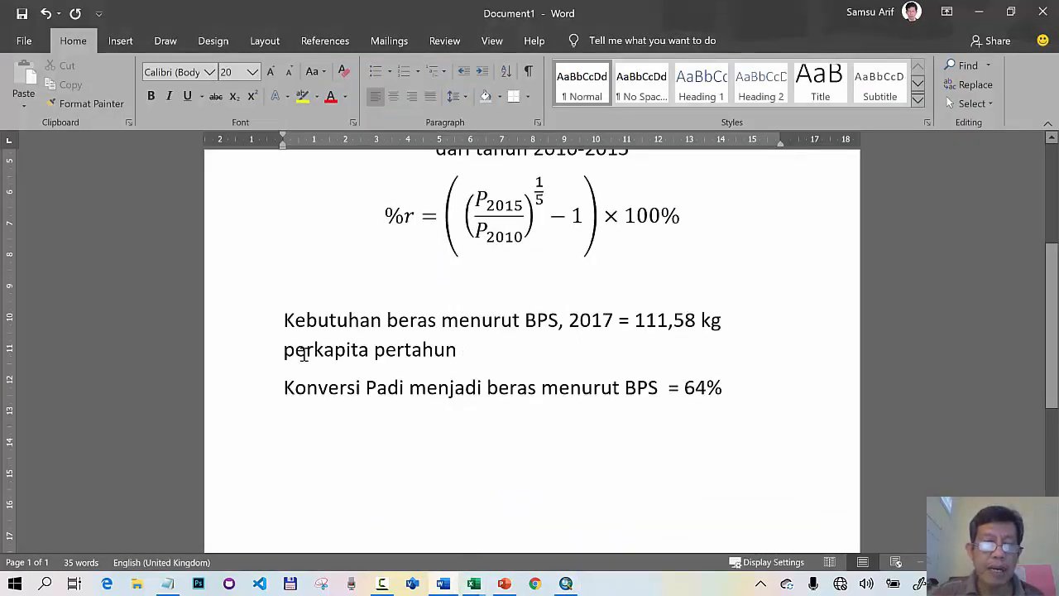
pyautogui.moveTo(284, 350); pyautogui.dragTo(456, 351)
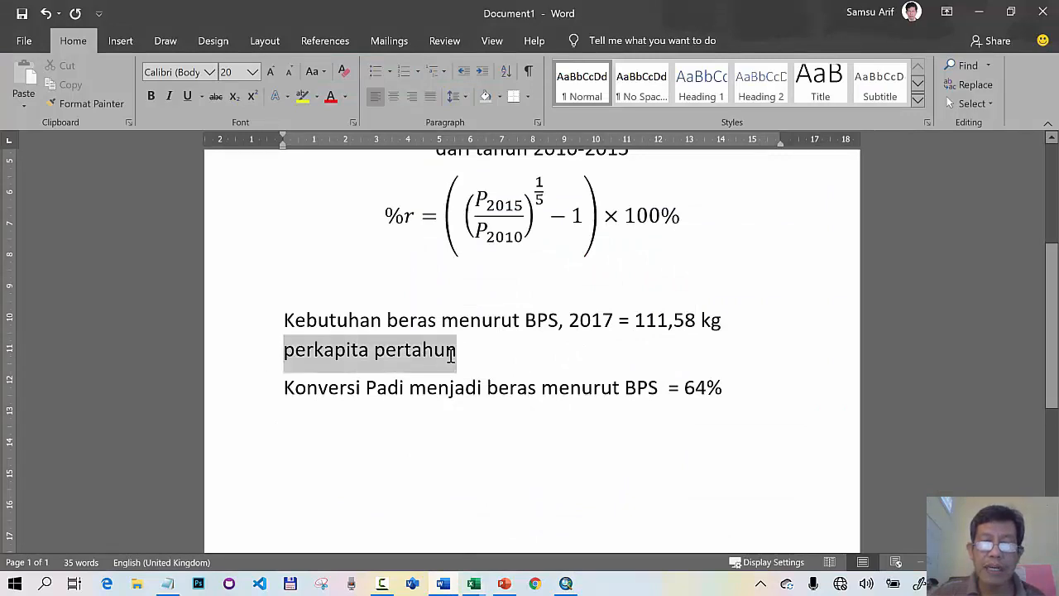
pyautogui.click(780, 349)
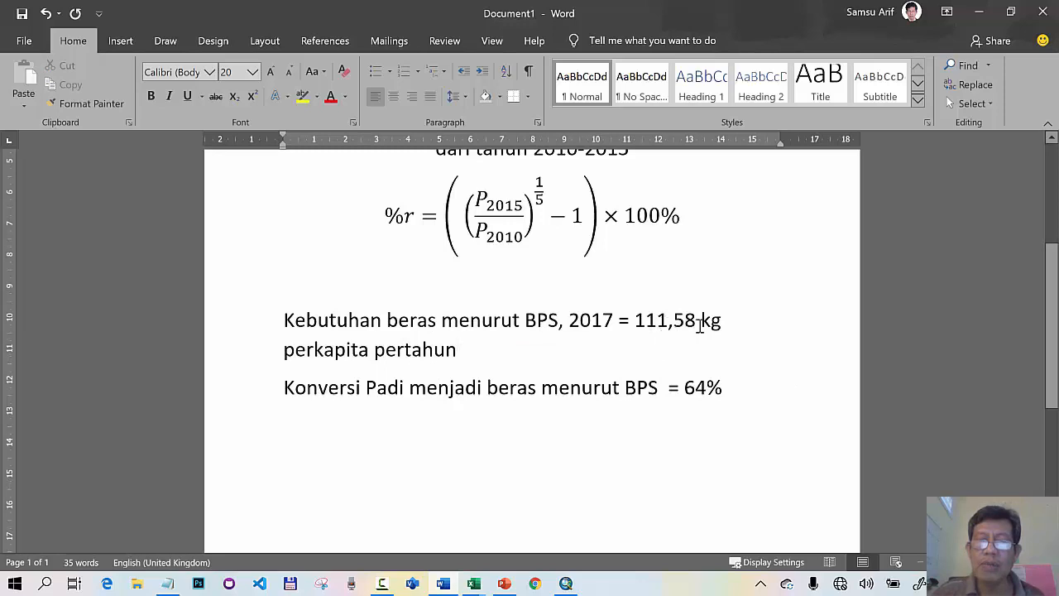
pyautogui.click(567, 584)
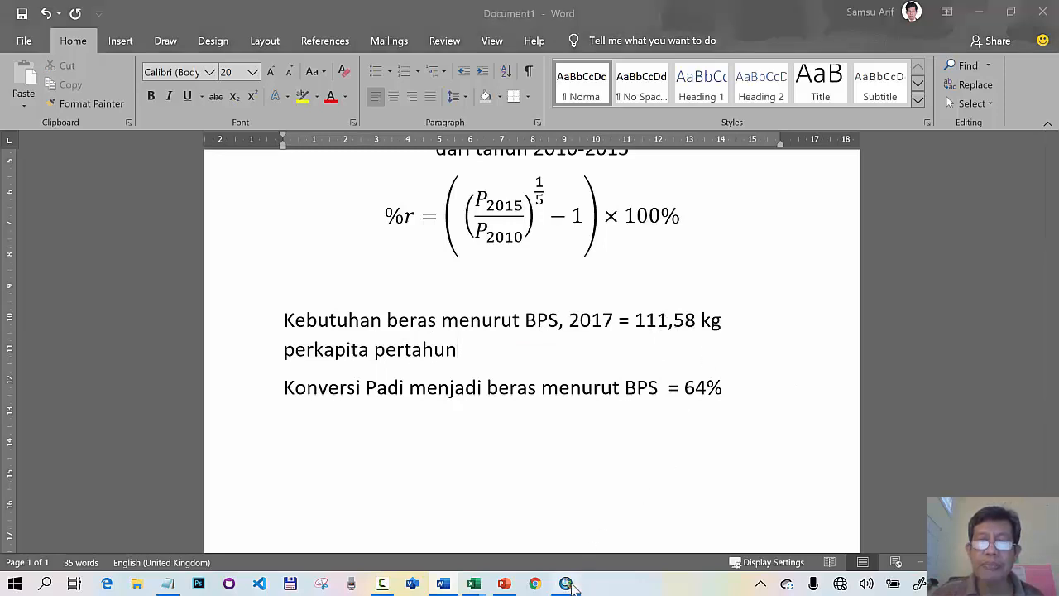
# Calculate the kebutuhan field as 111.58 * [Thn2015], replacing the previous expression in the Field Calculator.
pyautogui.rightClick(729, 187)
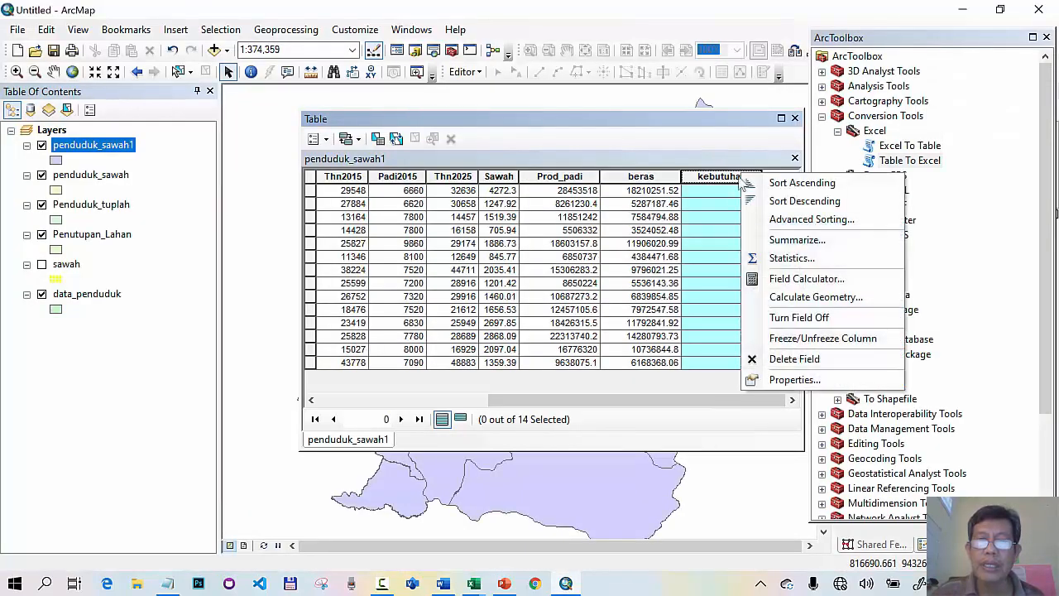
pyautogui.click(782, 284)
pyautogui.moveTo(531, 325); pyautogui.dragTo(314, 330)
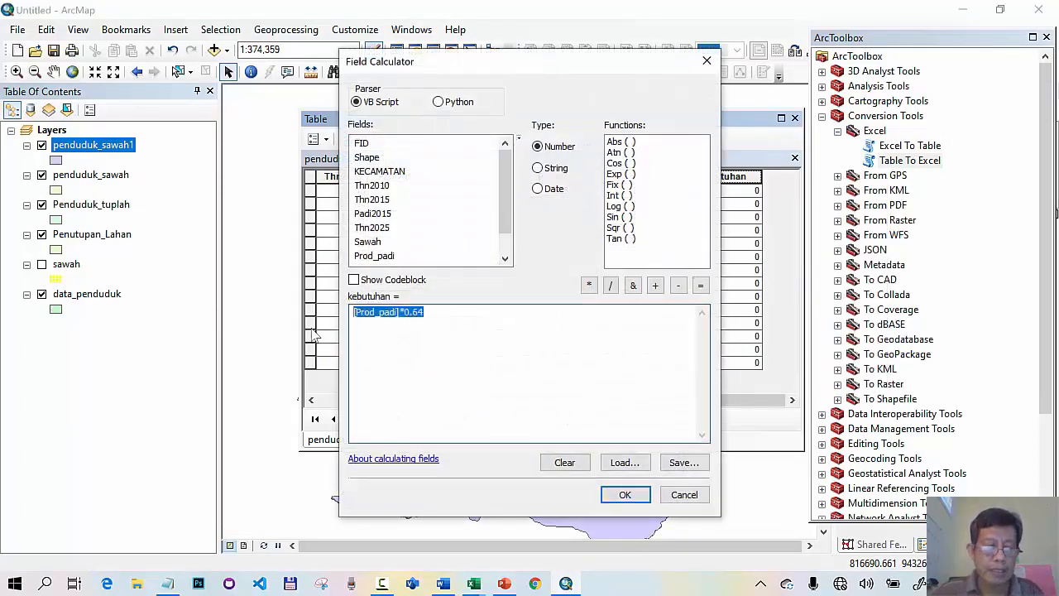
pyautogui.write('111')
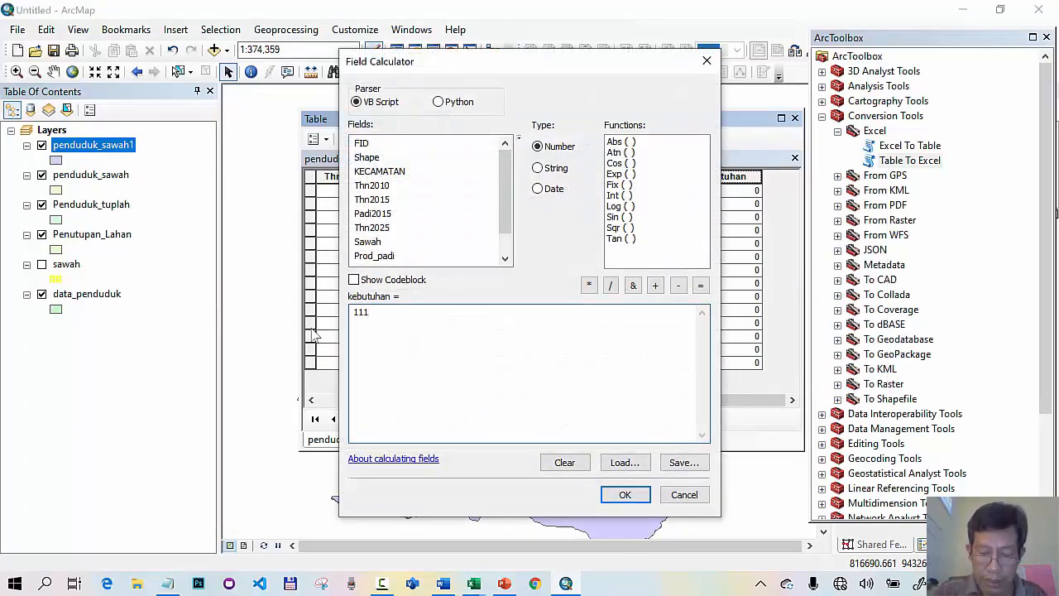
pyautogui.write('.58')
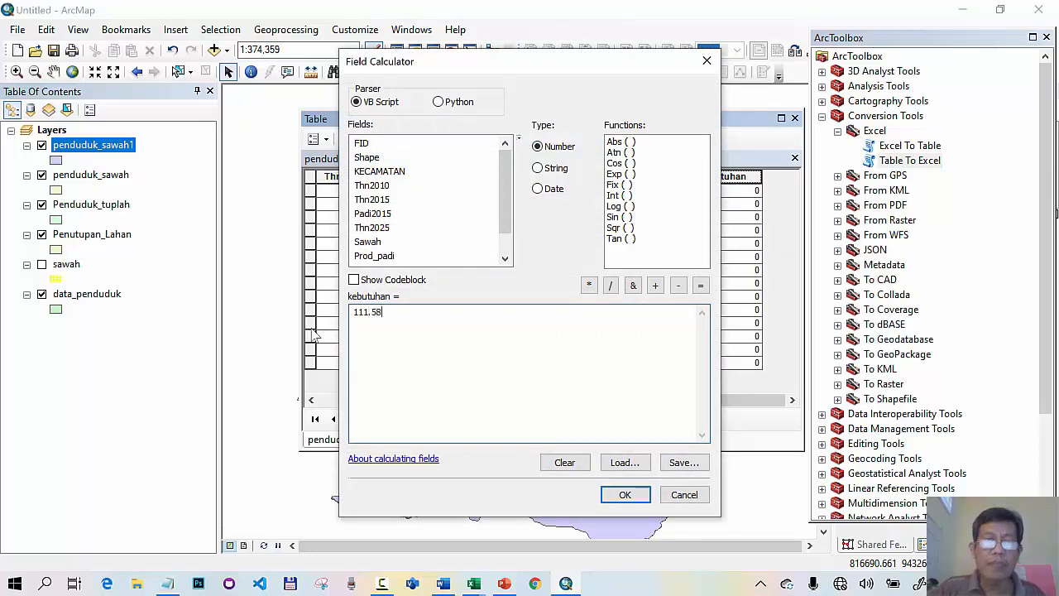
pyautogui.click(589, 285)
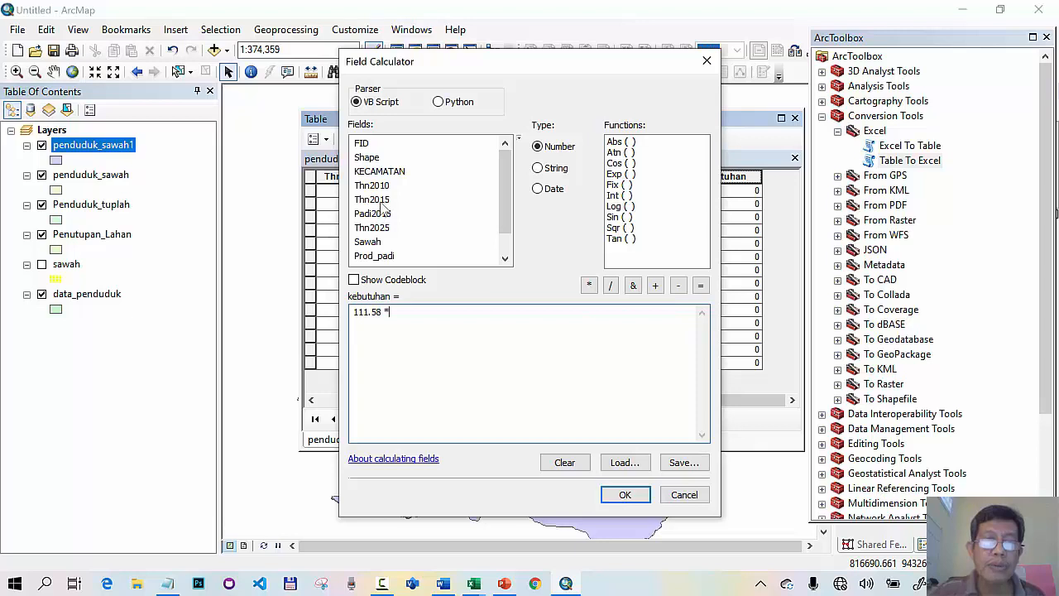
pyautogui.click(380, 201)
pyautogui.doubleClick(383, 207)
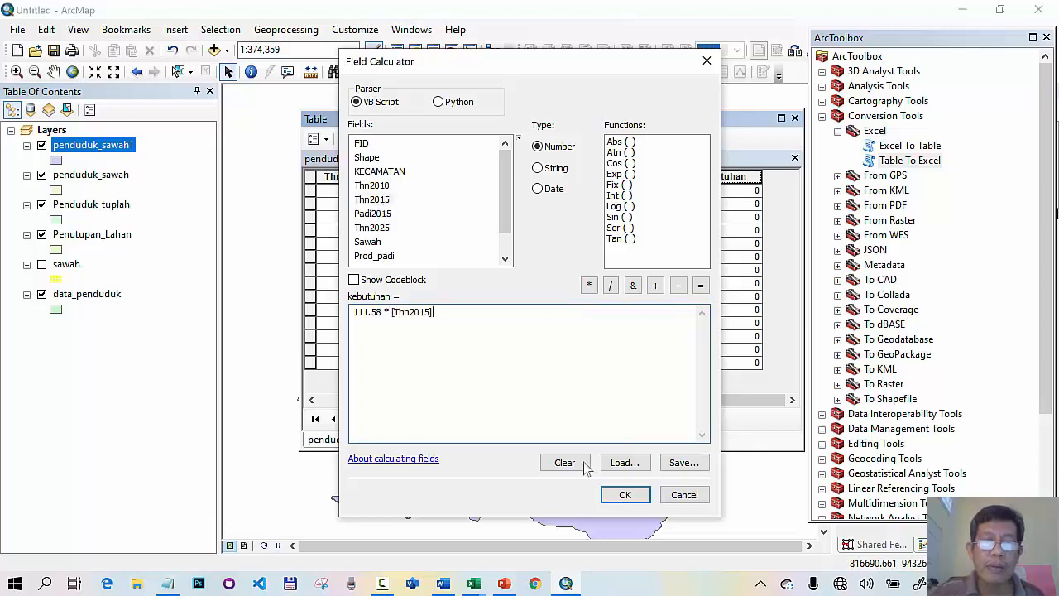
pyautogui.click(622, 495)
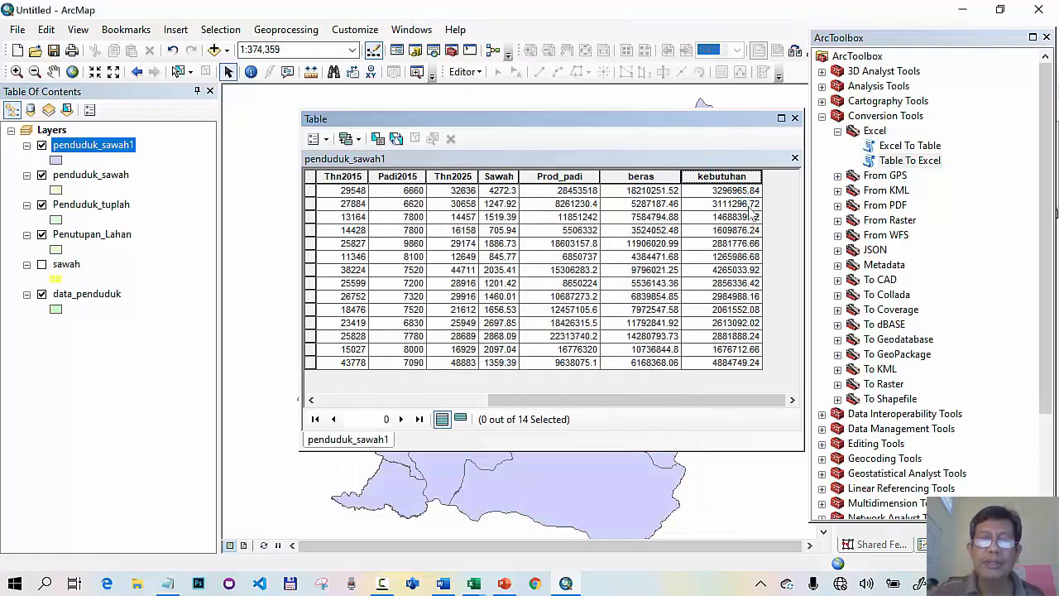
# Compare the beras and kebutuhan columns in the penduduk_sawah1 table.
pyautogui.click(318, 138)
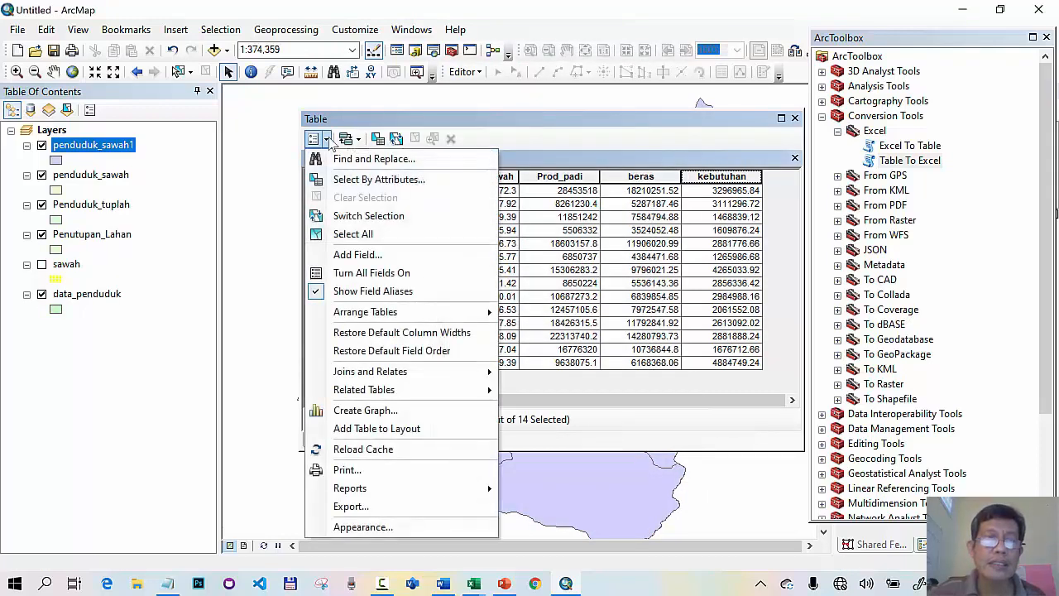
pyautogui.click(640, 177)
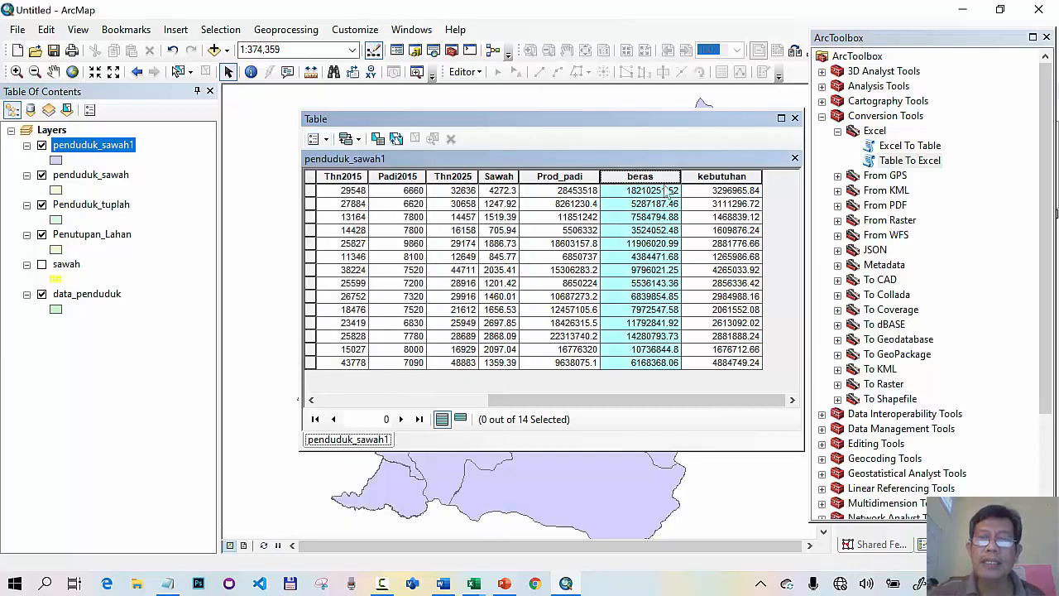
pyautogui.click(700, 177)
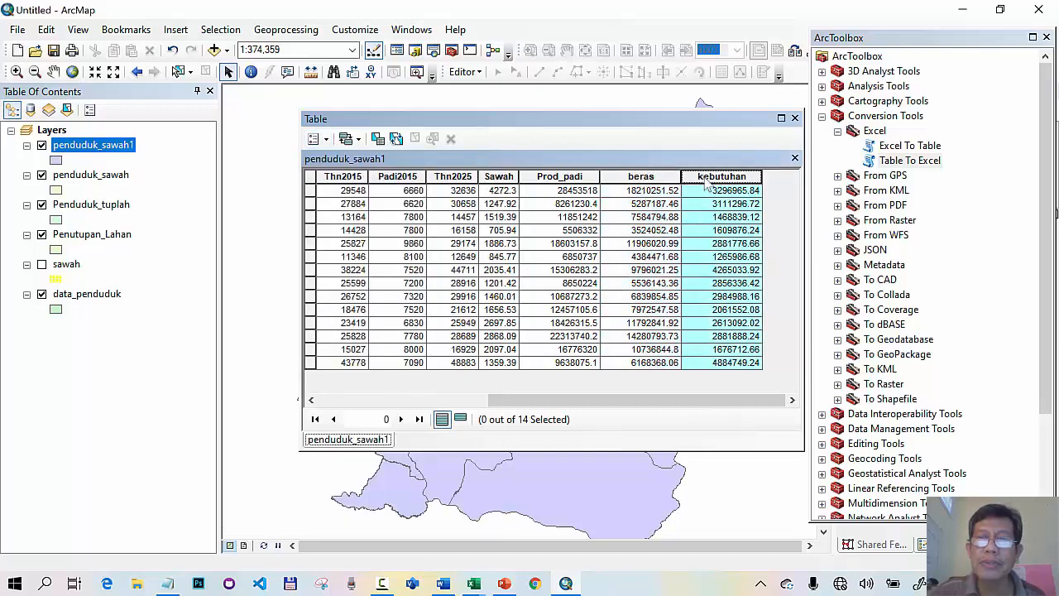
# Add a Float field named ketersediaan with precision 12 and scale 2, accepting the shortened name ketersedia.
pyautogui.click(328, 139)
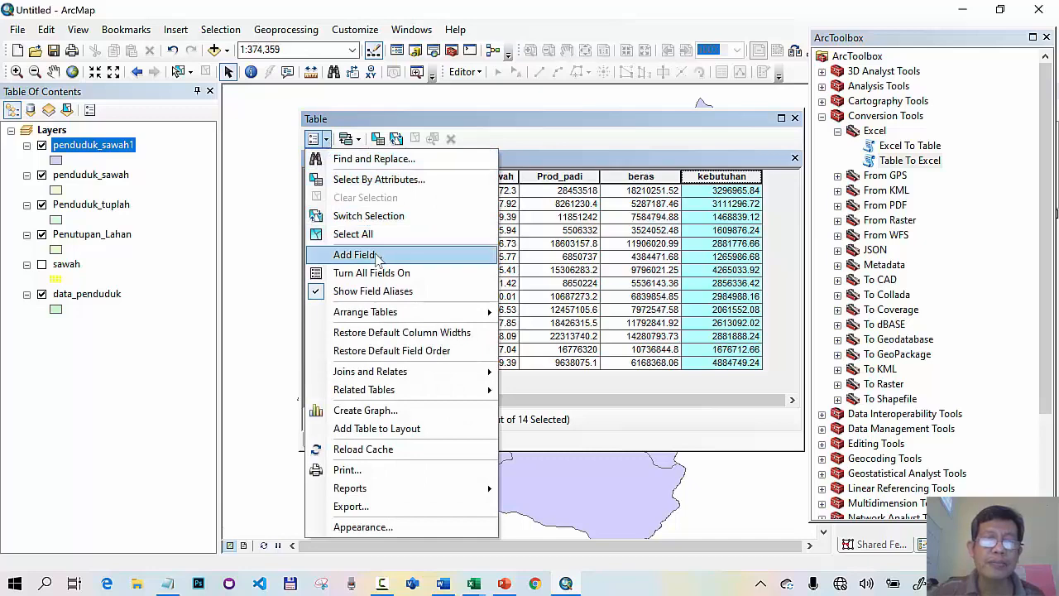
pyautogui.click(361, 255)
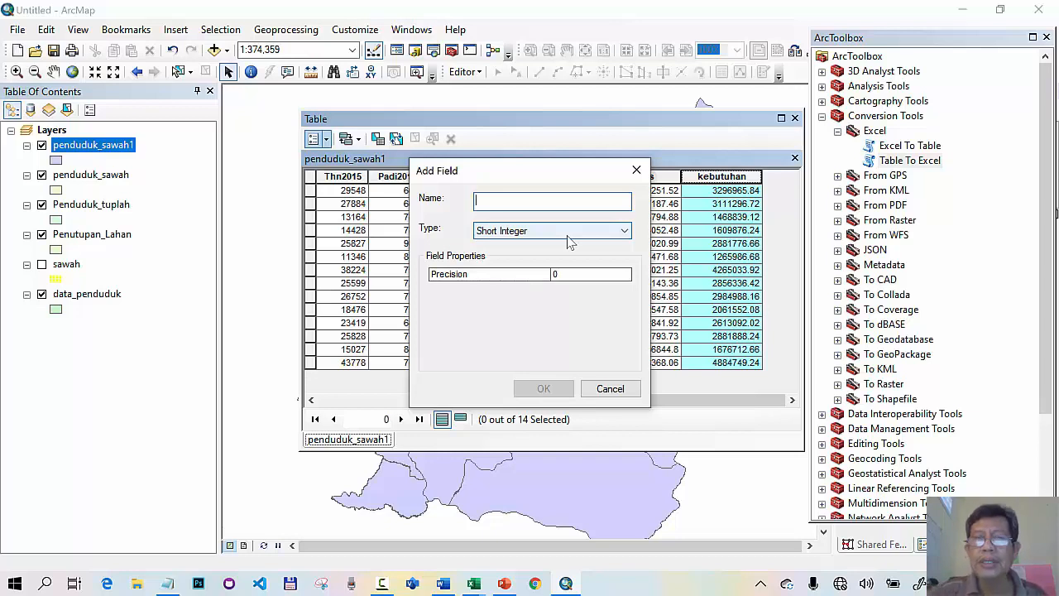
pyautogui.moveTo(501, 170); pyautogui.dragTo(362, 113)
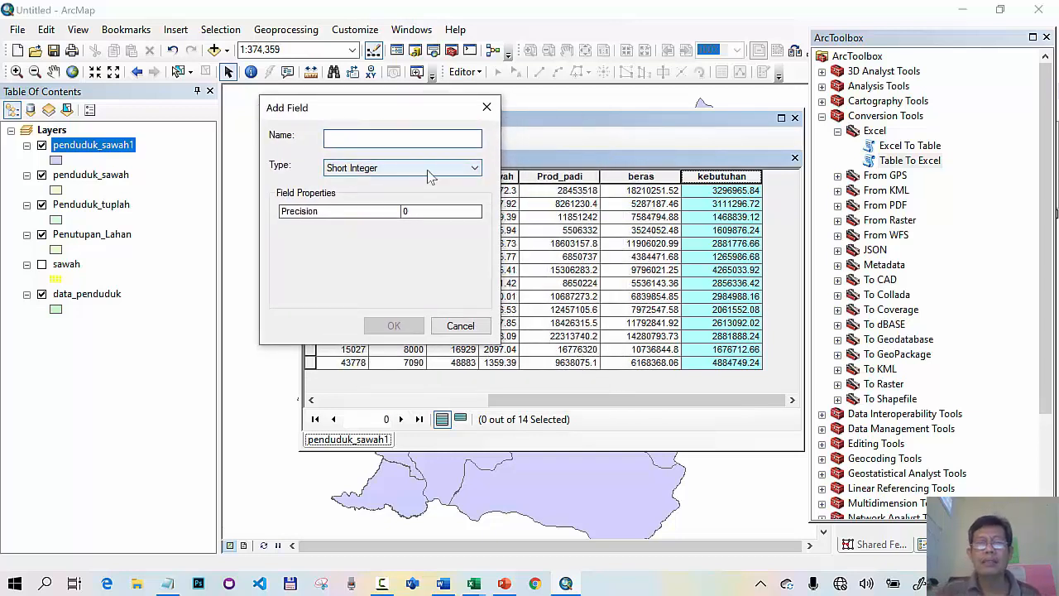
pyautogui.click(425, 141)
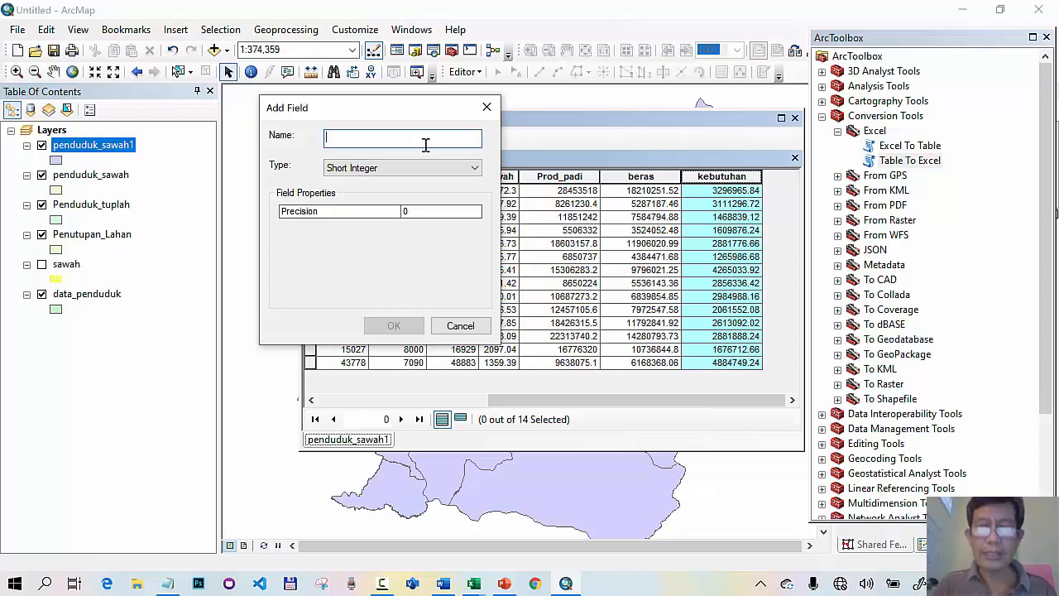
pyautogui.write('ketersediaan')
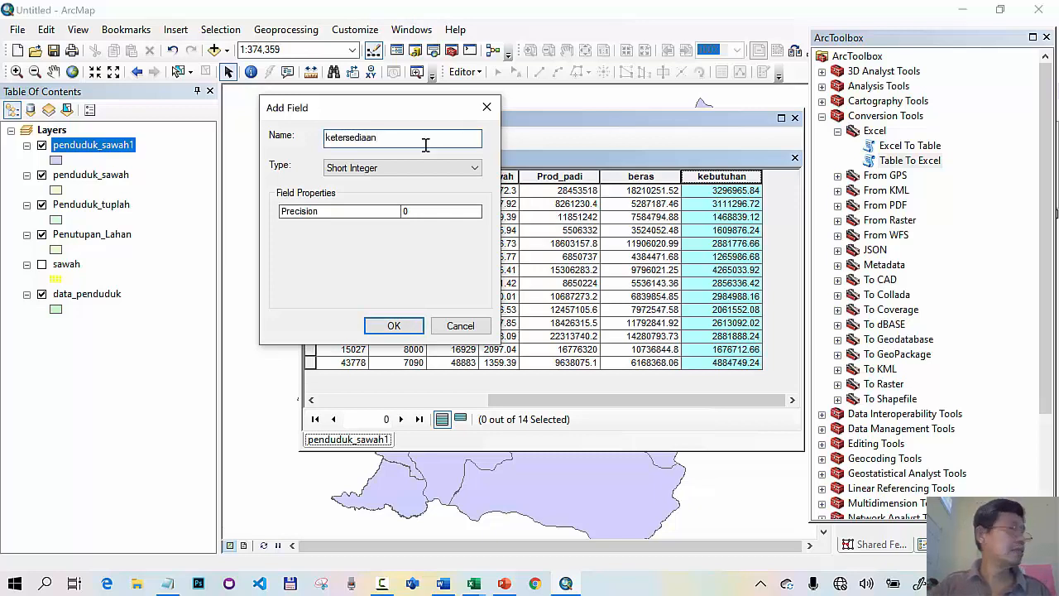
pyautogui.click(439, 165)
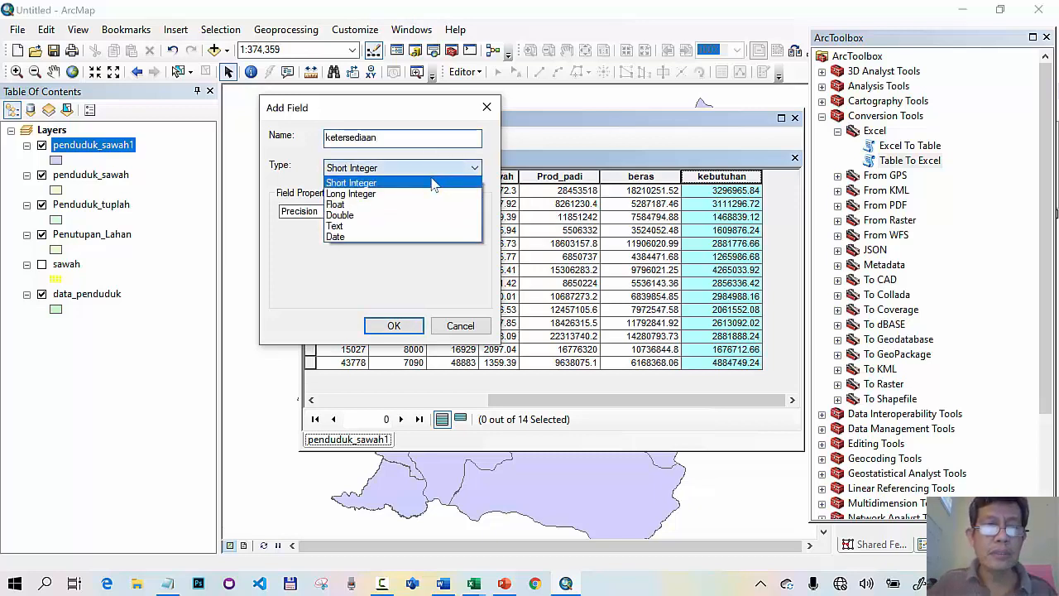
pyautogui.click(420, 208)
pyautogui.click(418, 210)
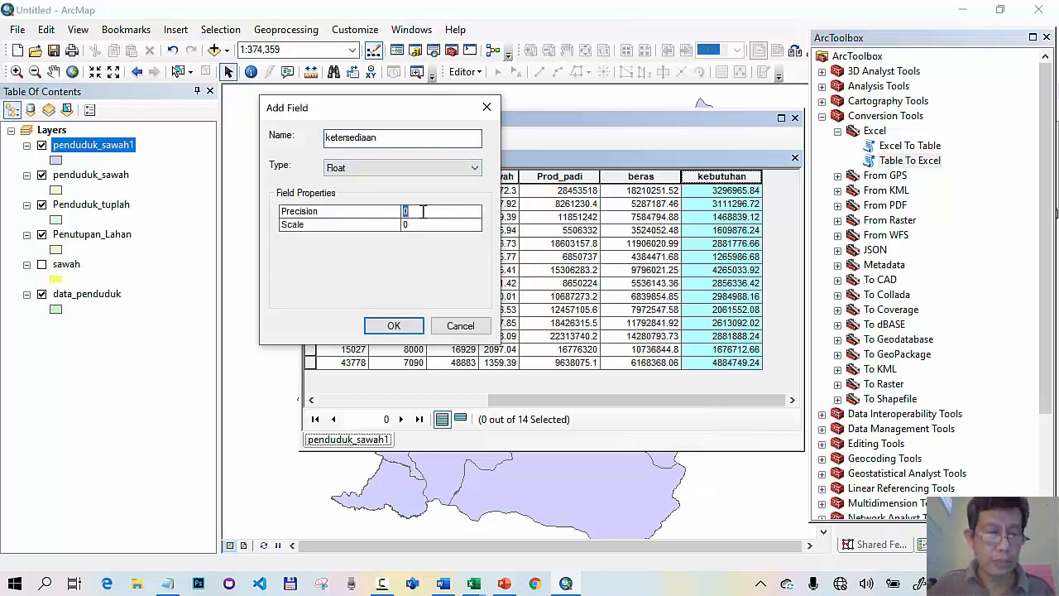
pyautogui.write('12')
pyautogui.click(424, 228)
pyautogui.write('2')
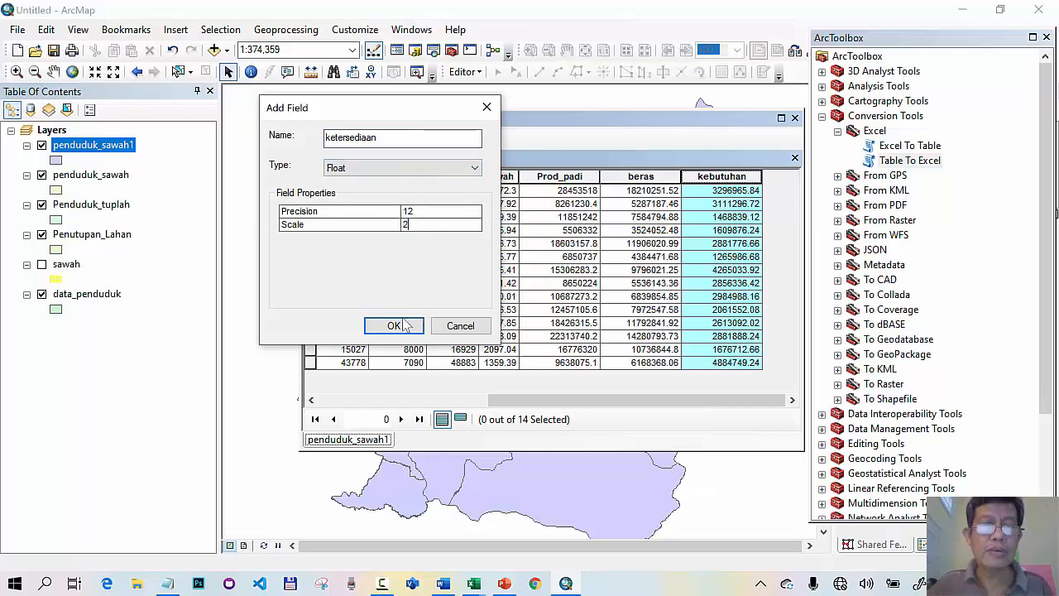
pyautogui.click(394, 325)
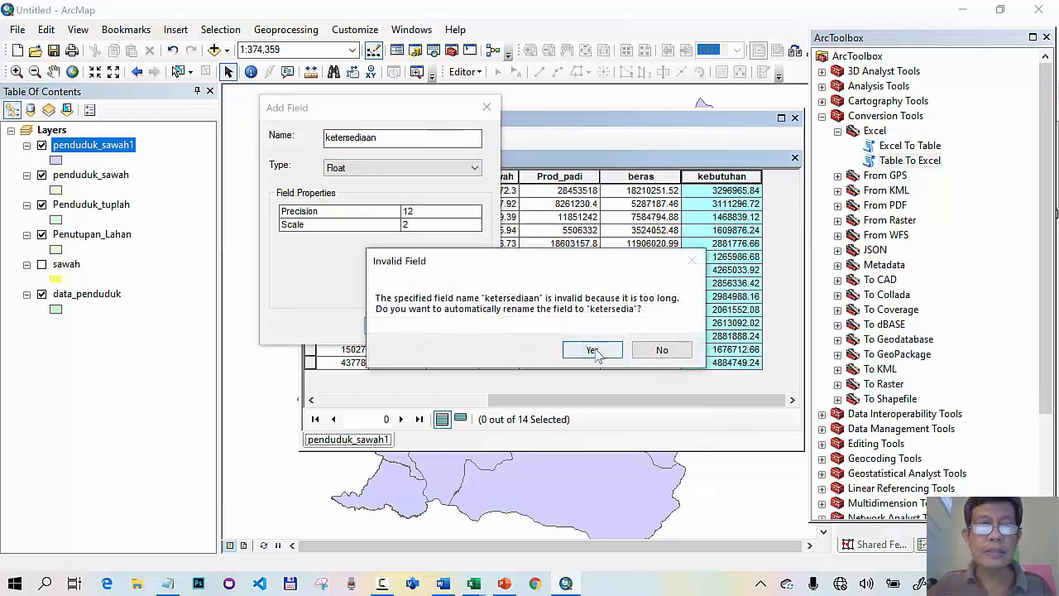
pyautogui.click(593, 351)
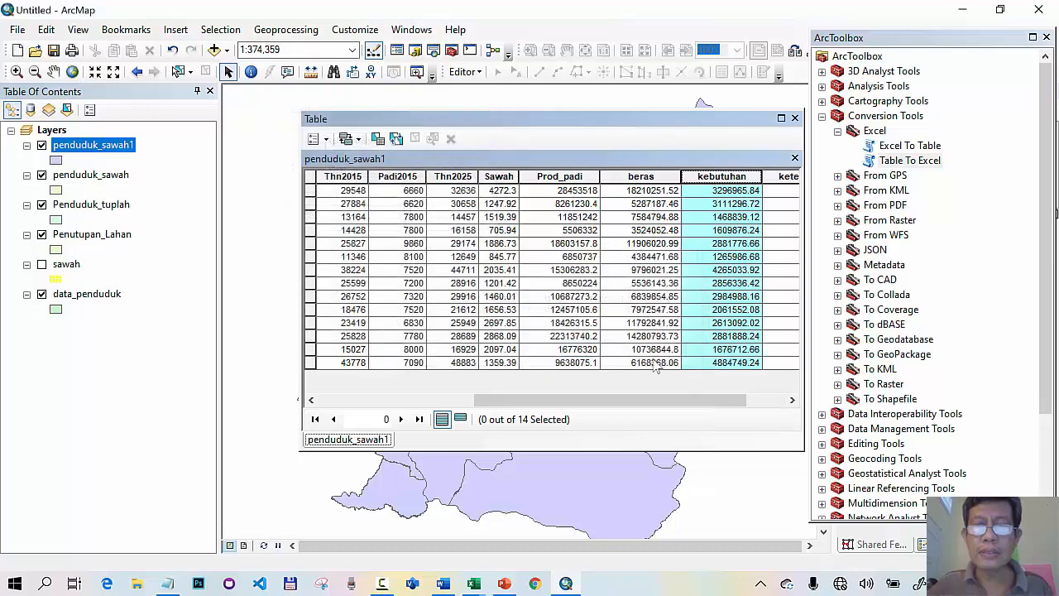
# Calculate the ketersedia field as [beras] - [kebutuhan], clearing the previous expression in the Field Calculator.
pyautogui.moveTo(651, 402); pyautogui.dragTo(739, 401)
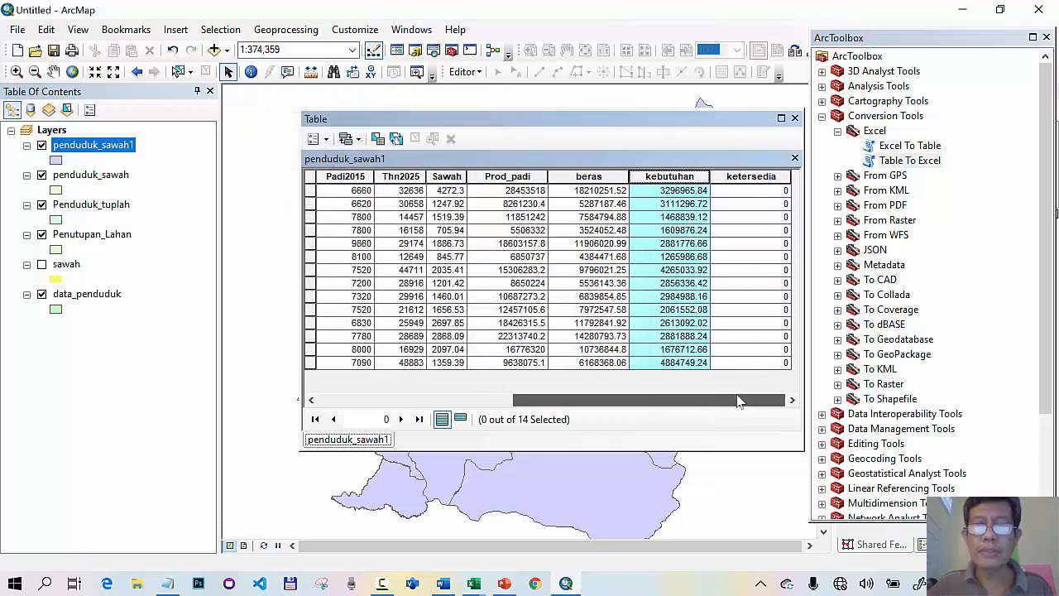
pyautogui.rightClick(739, 178)
pyautogui.click(846, 284)
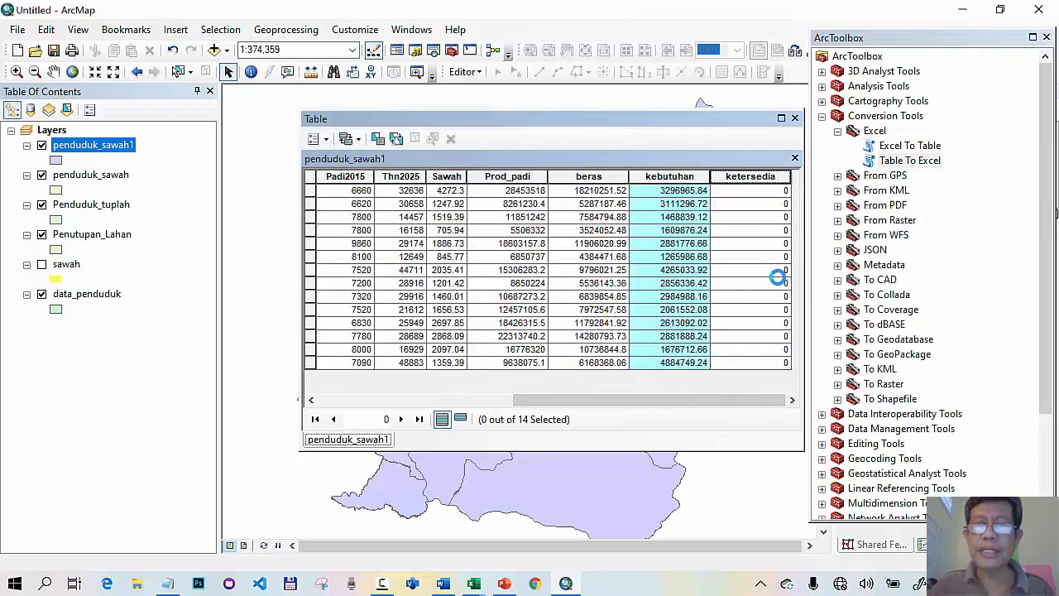
pyautogui.click(558, 463)
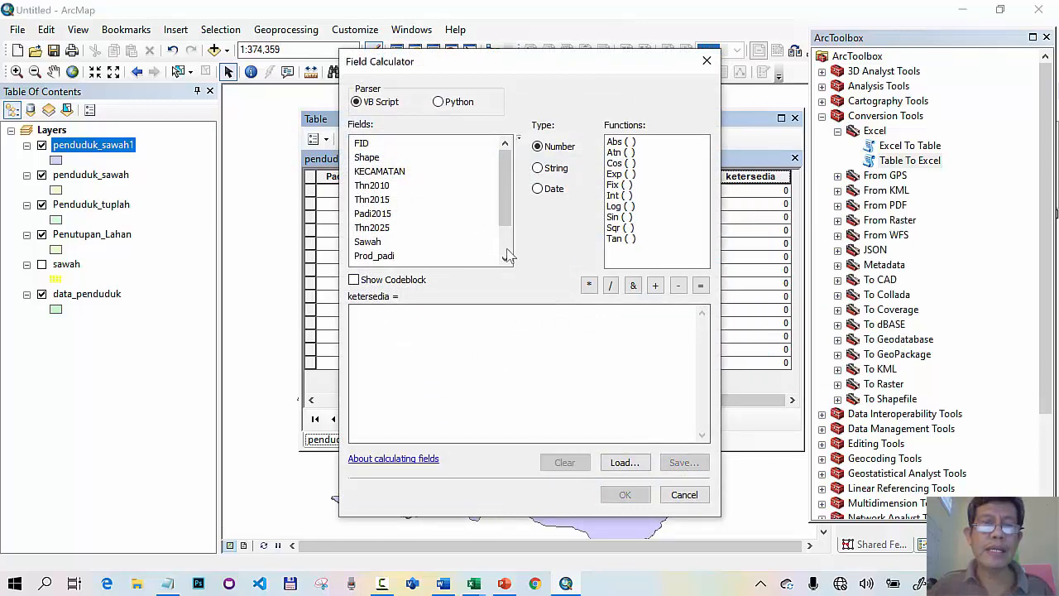
pyautogui.moveTo(496, 220); pyautogui.dragTo(500, 245)
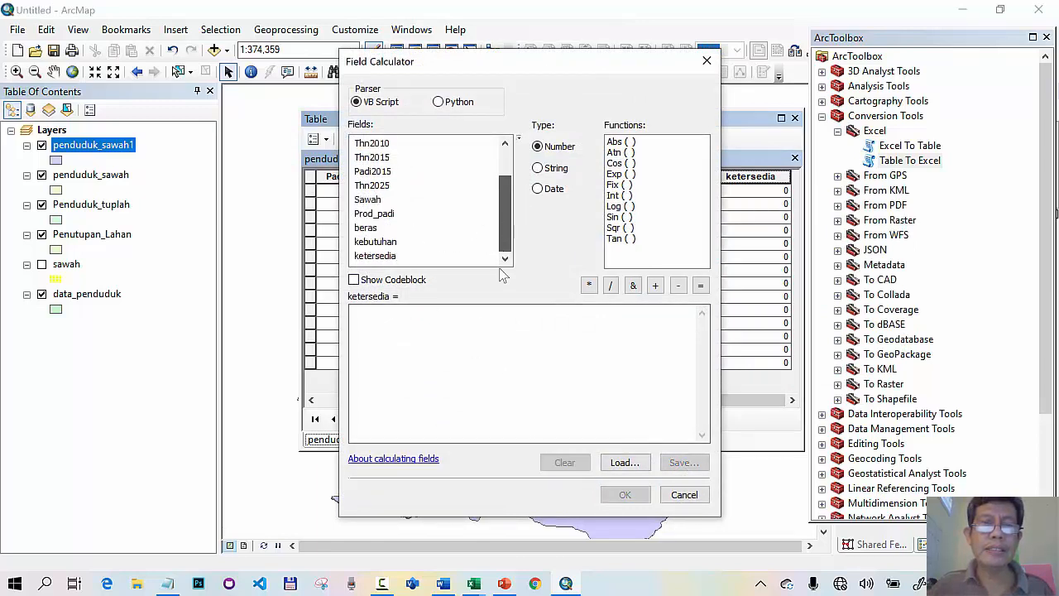
pyautogui.doubleClick(371, 229)
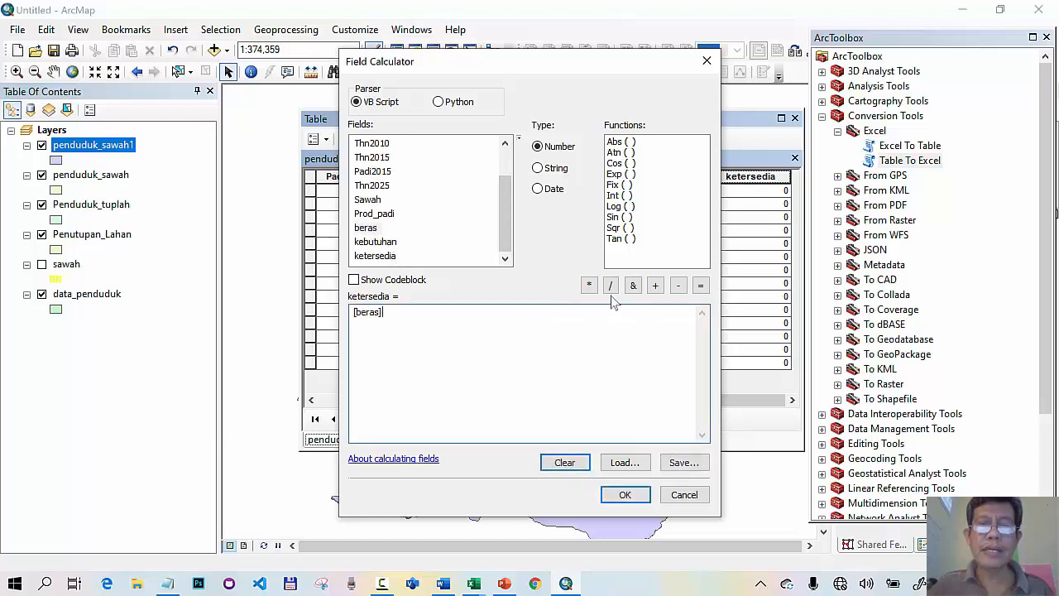
pyautogui.click(678, 286)
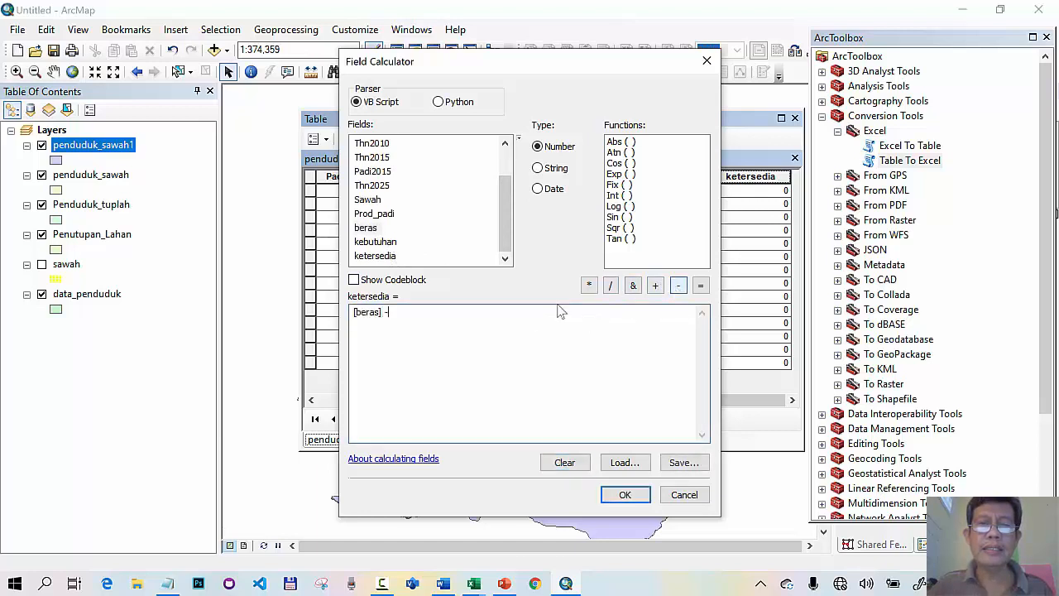
pyautogui.doubleClick(391, 245)
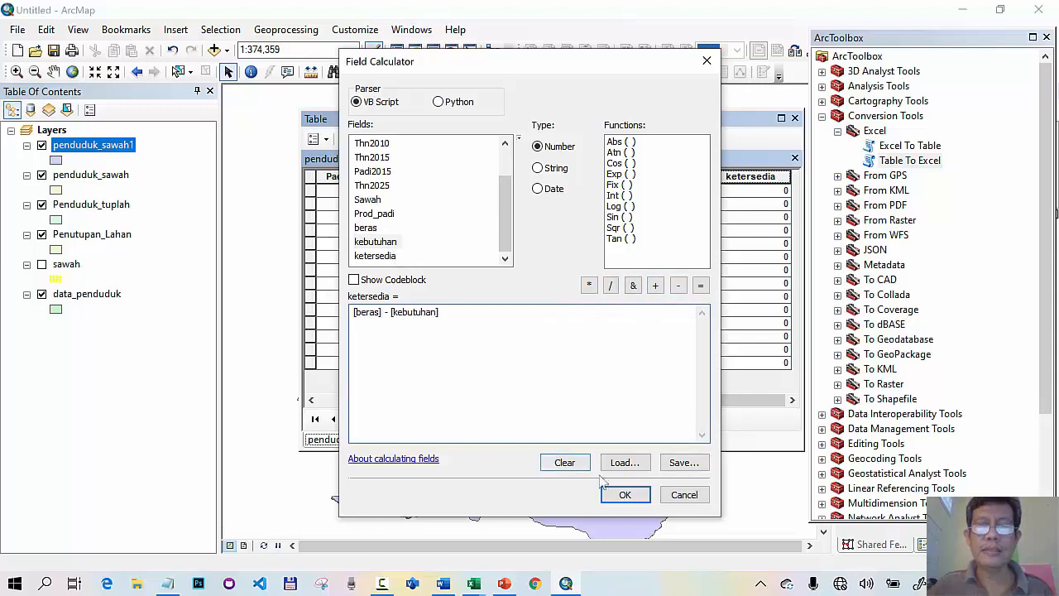
pyautogui.click(625, 494)
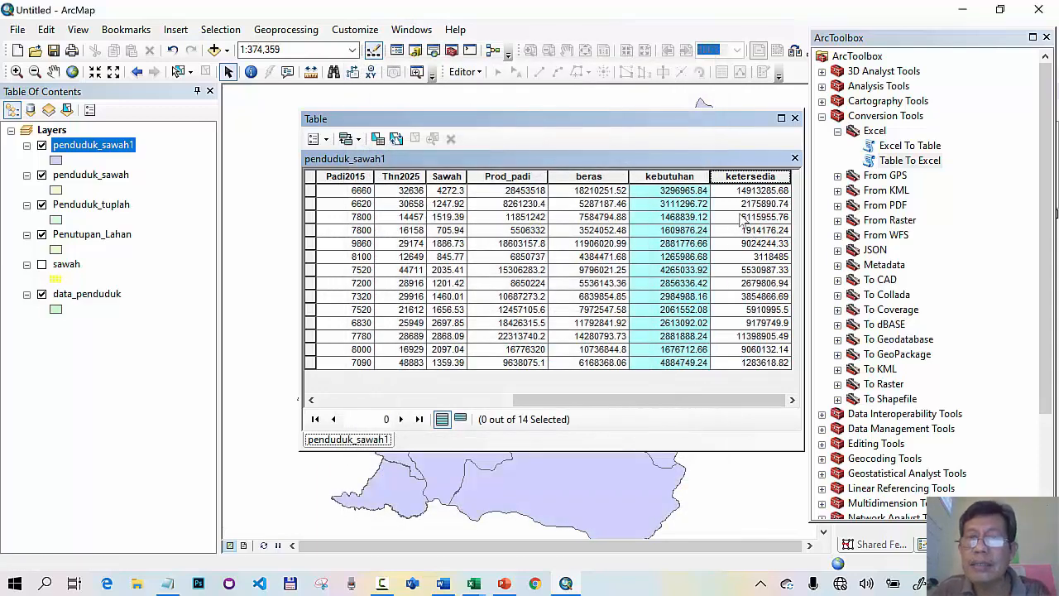
# Check the first record's beras, kebutuhan and ketersedia values, and close the attribute table.
pyautogui.click(592, 195)
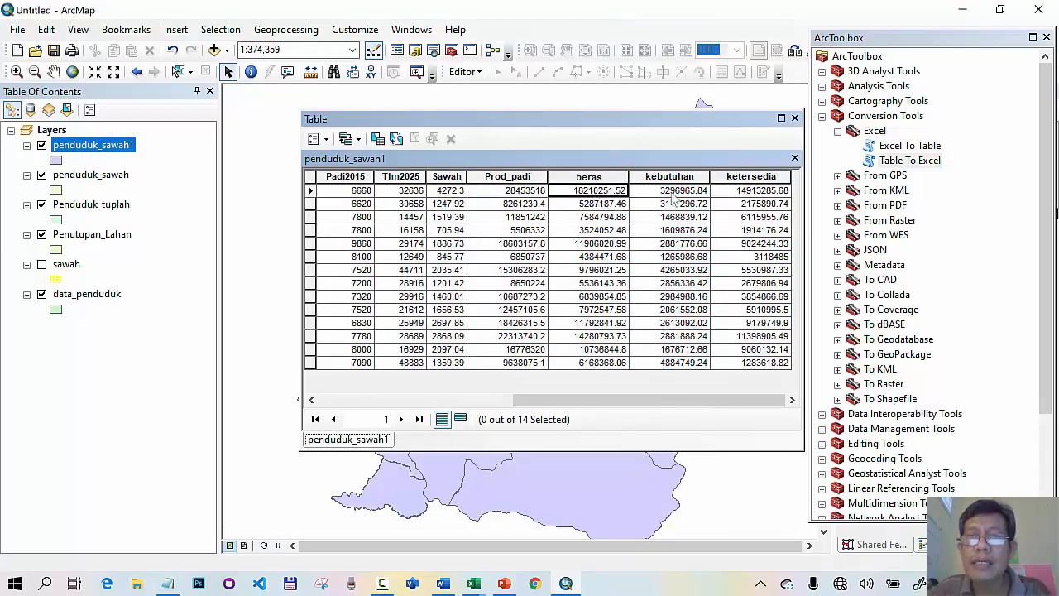
pyautogui.click(677, 192)
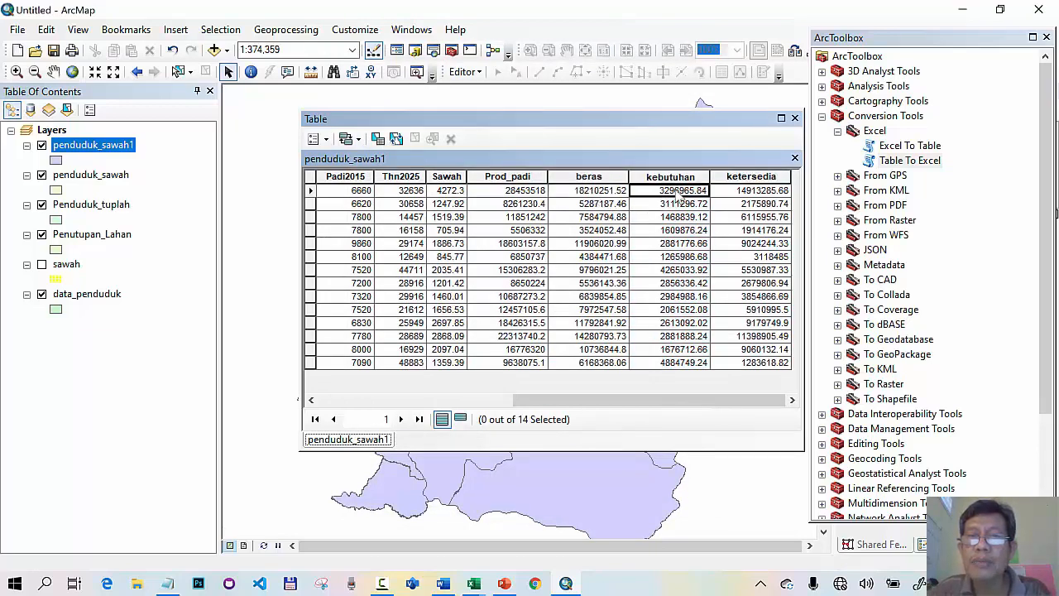
pyautogui.click(754, 193)
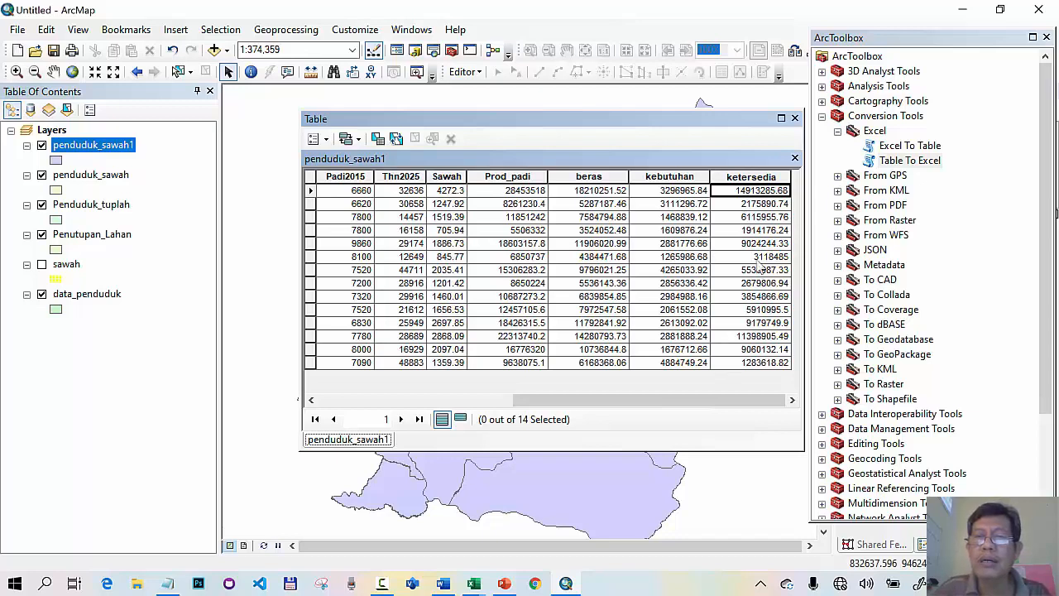
pyautogui.click(795, 119)
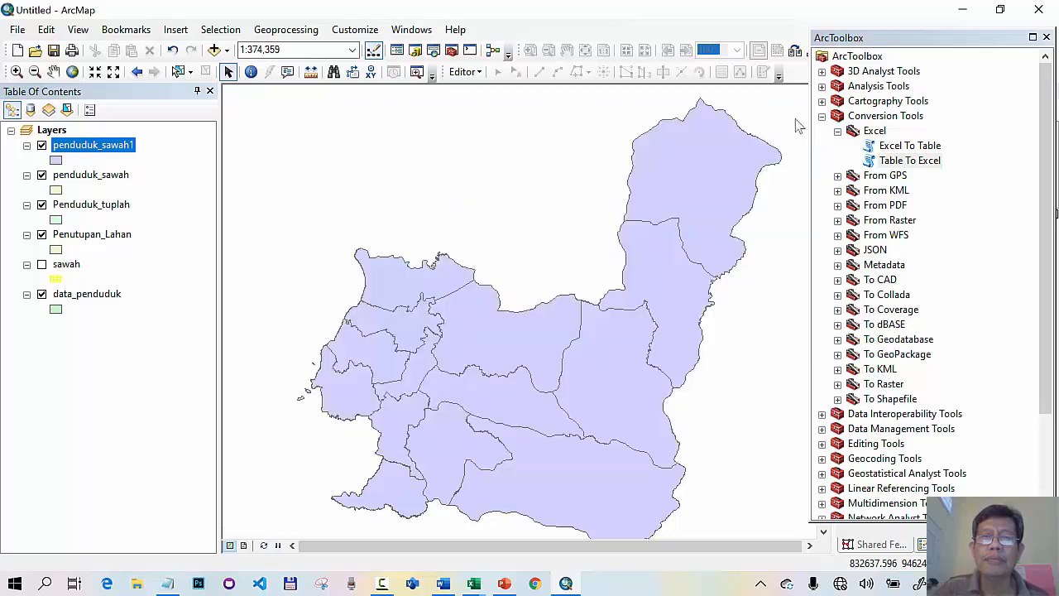